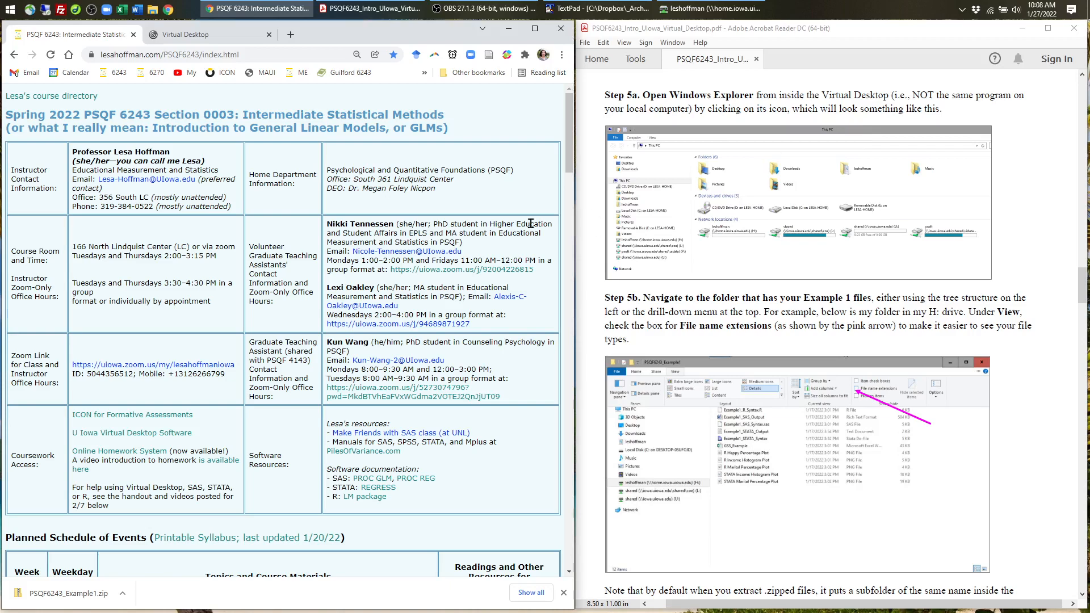
Find the HW1 row in the course schedule and open the nested PSQF6243_Example1 folder on the H: drive in File Explorer.
{"action": "scroll", "coordinate": [424, 290], "scroll_direction": "down", "scroll_amount": 10}
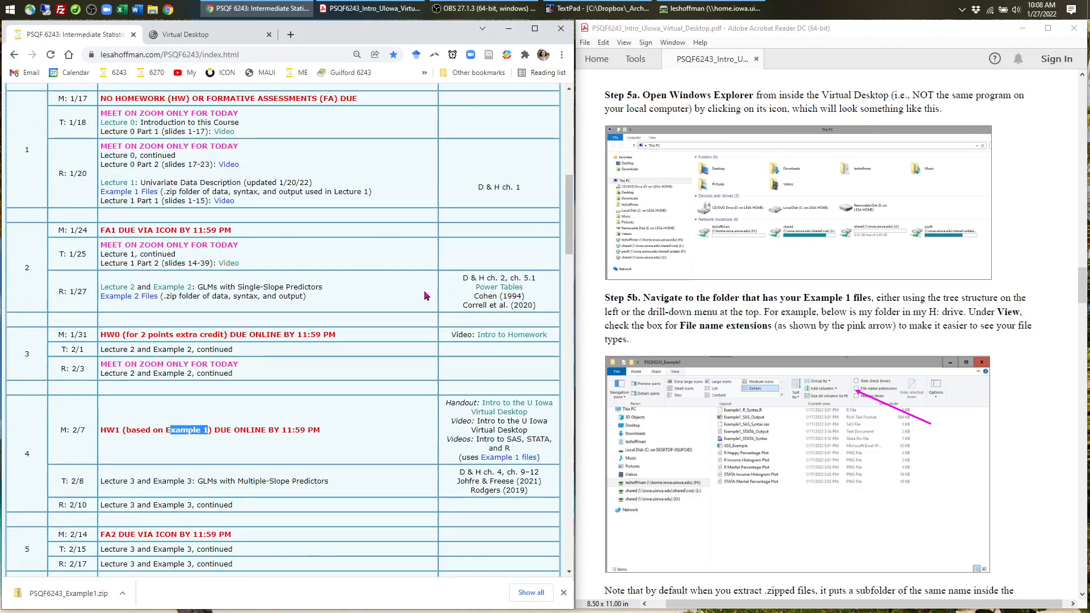
{"action": "scroll", "coordinate": [424, 290], "scroll_direction": "down", "scroll_amount": 2}
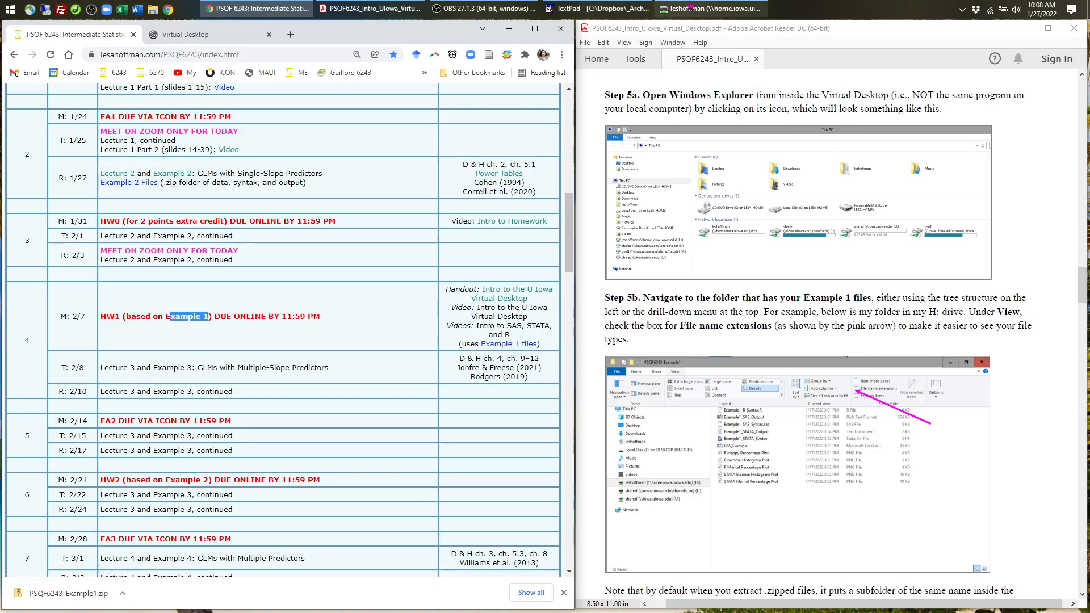
{"action": "left_click", "coordinate": [689, 5]}
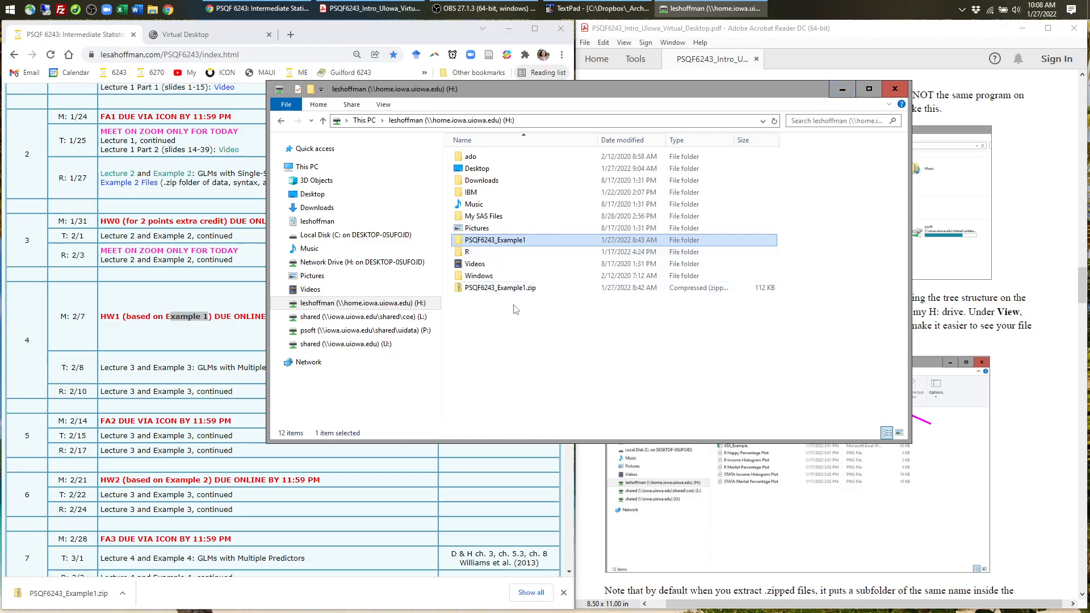
{"action": "left_click", "coordinate": [504, 290]}
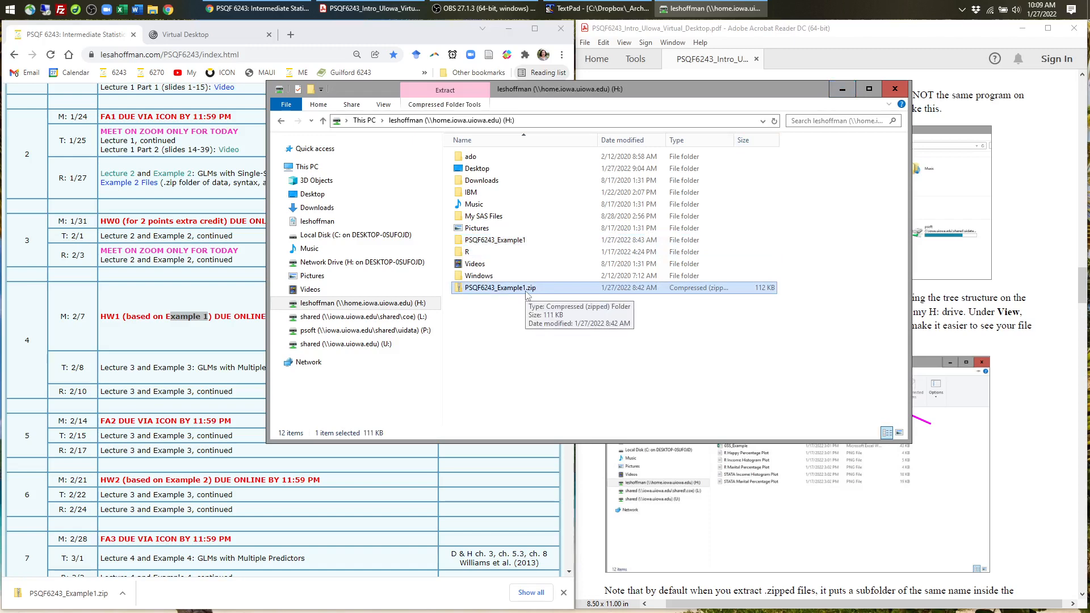
{"action": "left_click", "coordinate": [509, 242]}
{"action": "double_click", "coordinate": [509, 242]}
{"action": "double_click", "coordinate": [493, 159]}
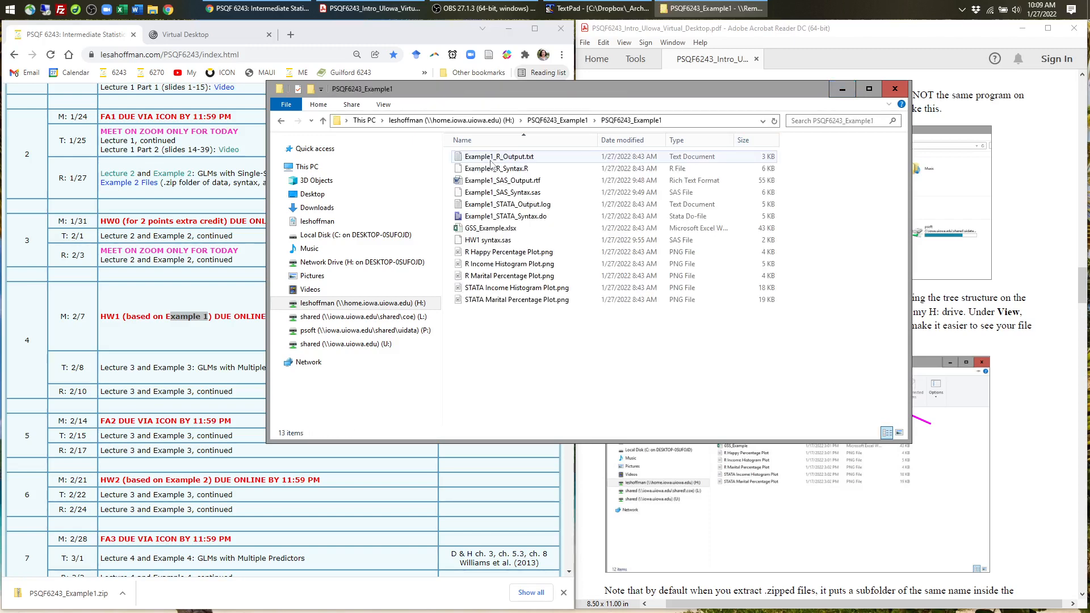
Minimize the folder window, switch to the Virtual Desktop page in Chrome and launch Stata 17 BE.
{"action": "left_click", "coordinate": [842, 90]}
{"action": "left_click", "coordinate": [233, 34]}
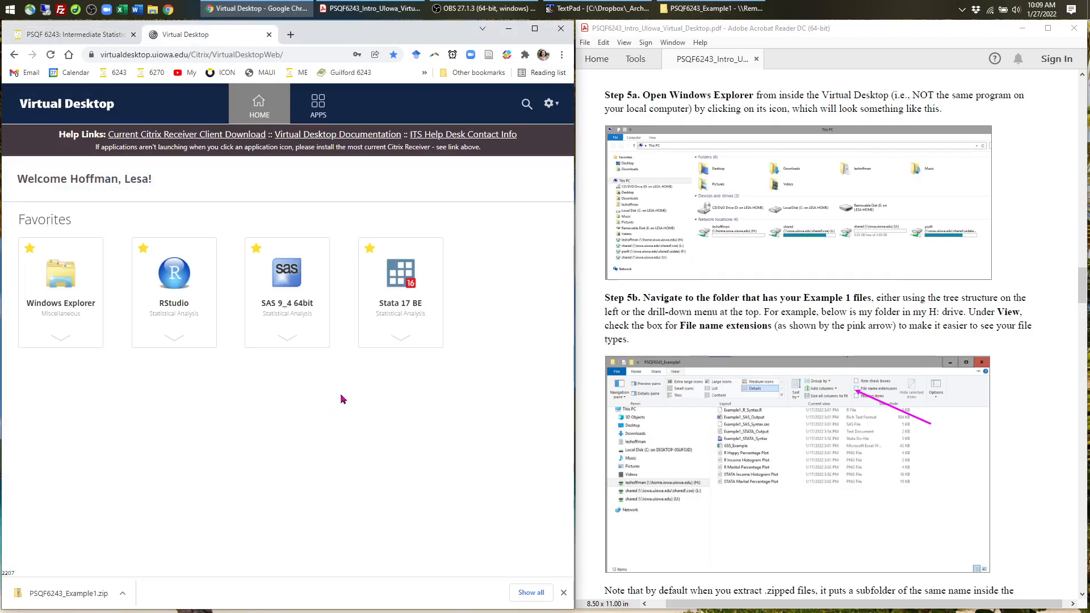
{"action": "left_click", "coordinate": [400, 338]}
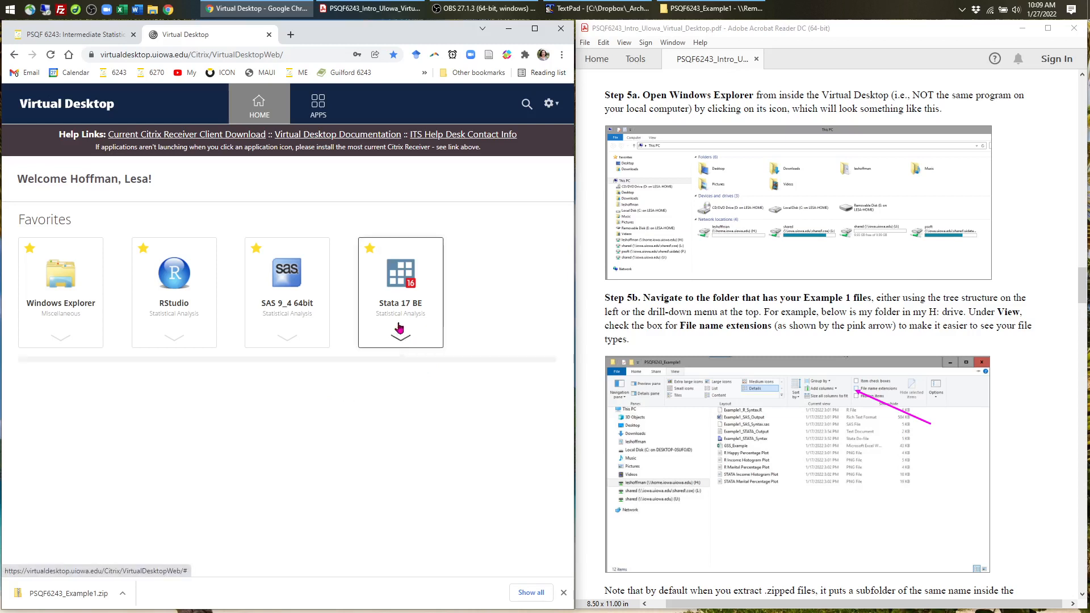
{"action": "left_click", "coordinate": [58, 411]}
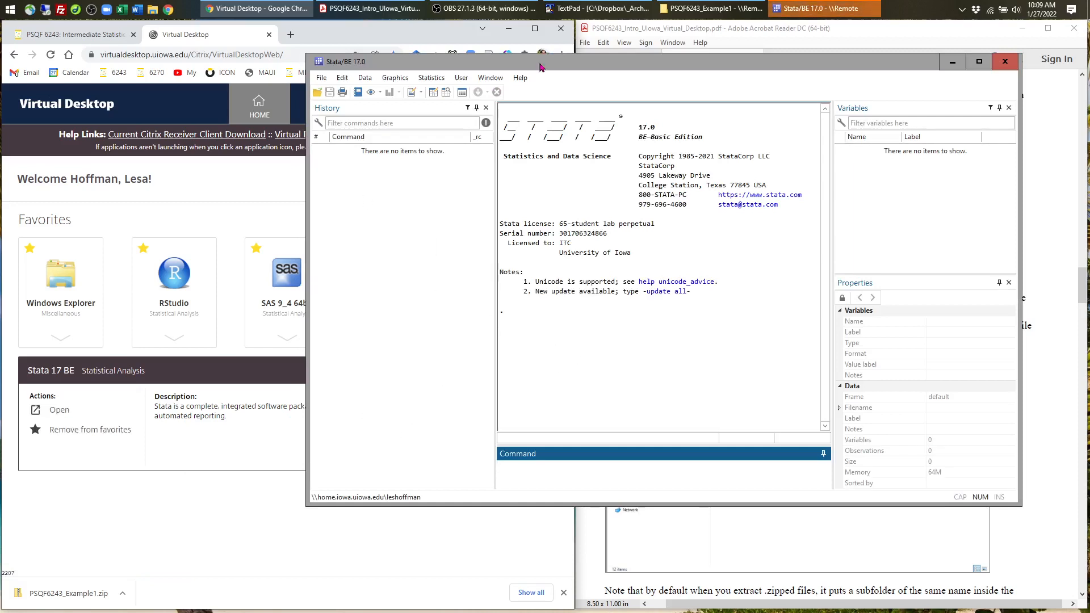
Minimize the browser, then reposition the Stata window, narrow its History pane and make the window taller.
{"action": "left_click", "coordinate": [510, 31]}
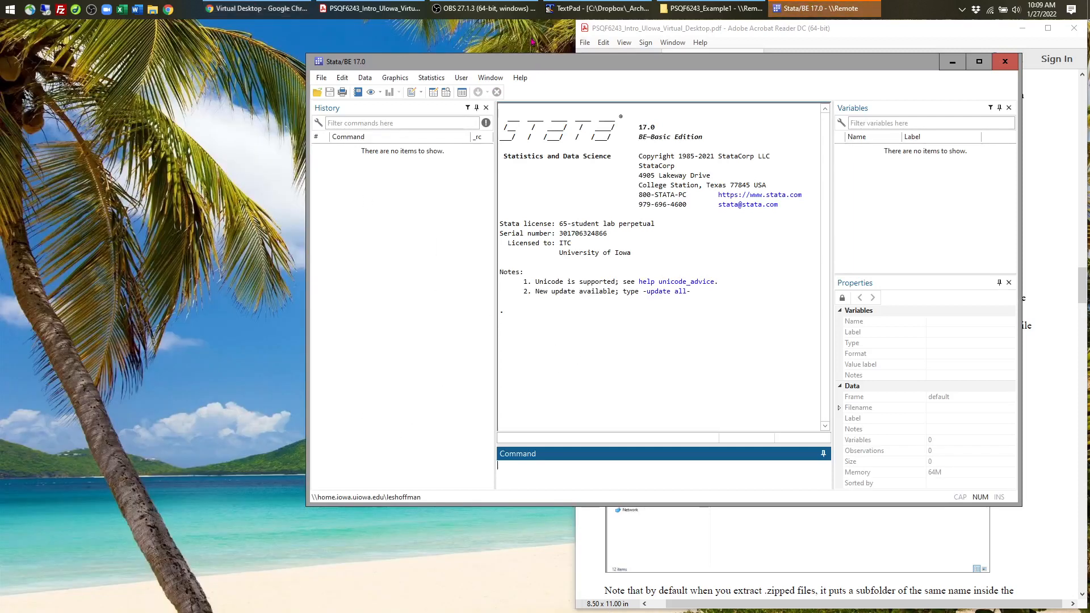
{"action": "left_click_drag", "start_coordinate": [649, 67], "coordinate": [550, 51]}
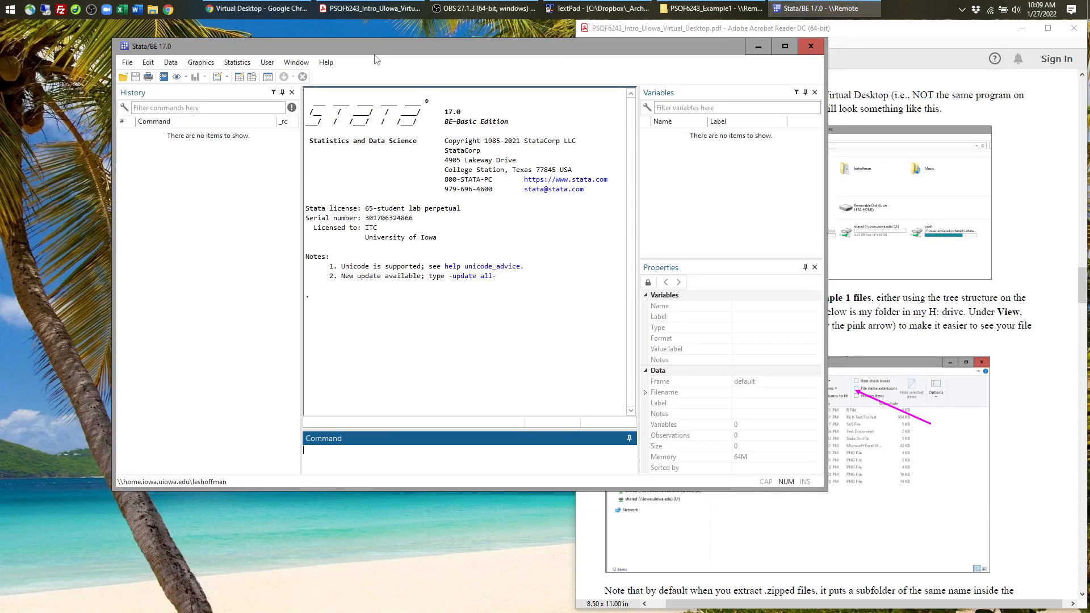
{"action": "left_click_drag", "start_coordinate": [299, 201], "coordinate": [167, 206]}
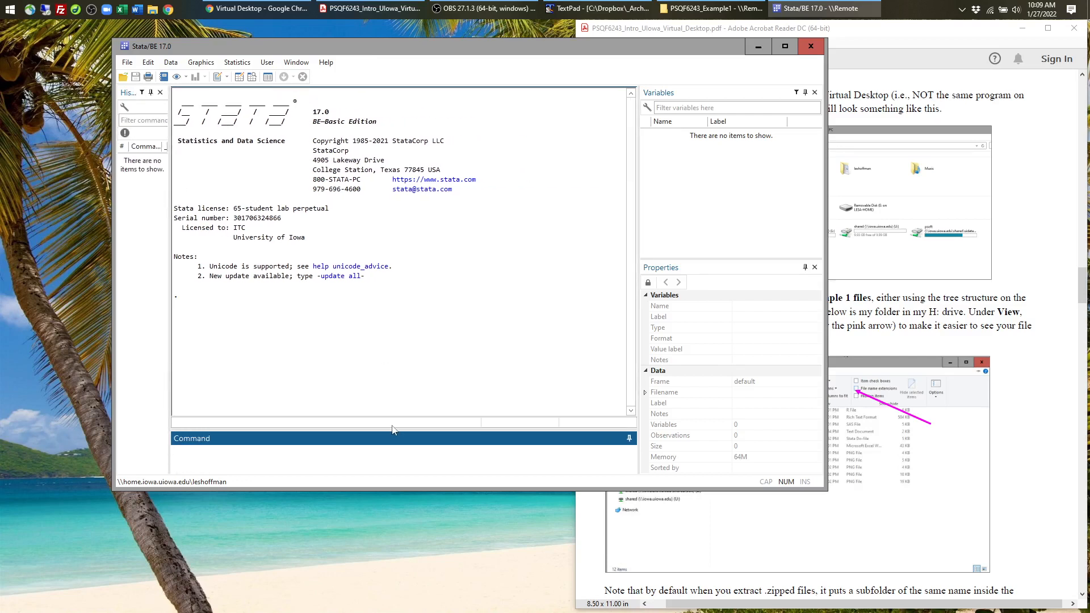
{"action": "left_click_drag", "start_coordinate": [427, 489], "coordinate": [427, 586]}
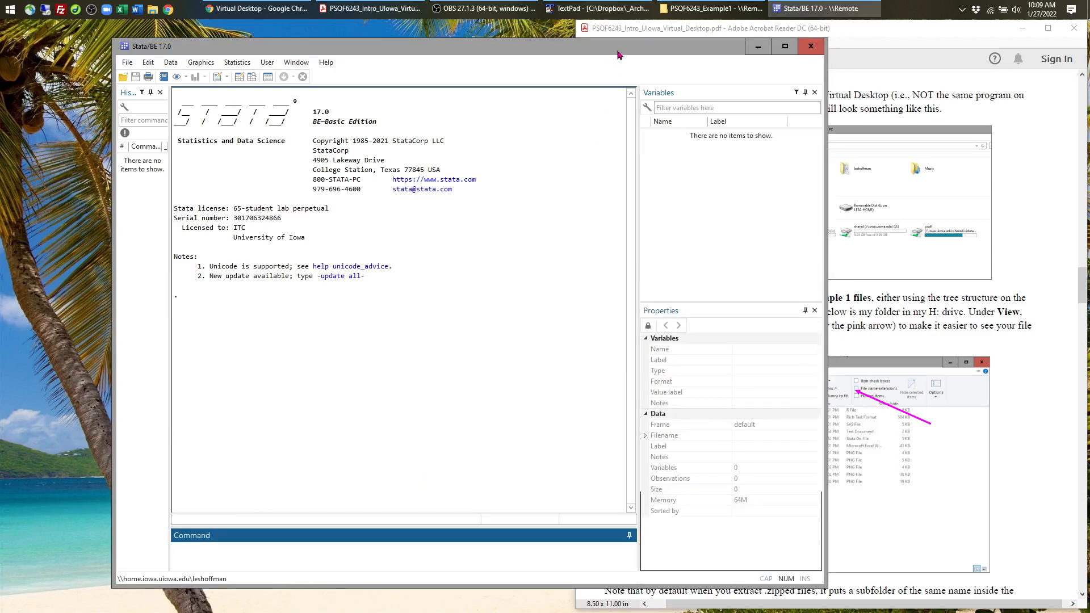
{"action": "left_click_drag", "start_coordinate": [619, 55], "coordinate": [571, 45]}
Look up Step 6a for STATA in the Virtual Desktop PDF handout, then minimize the handout.
{"action": "scroll", "coordinate": [843, 205], "scroll_direction": "down", "scroll_amount": 8}
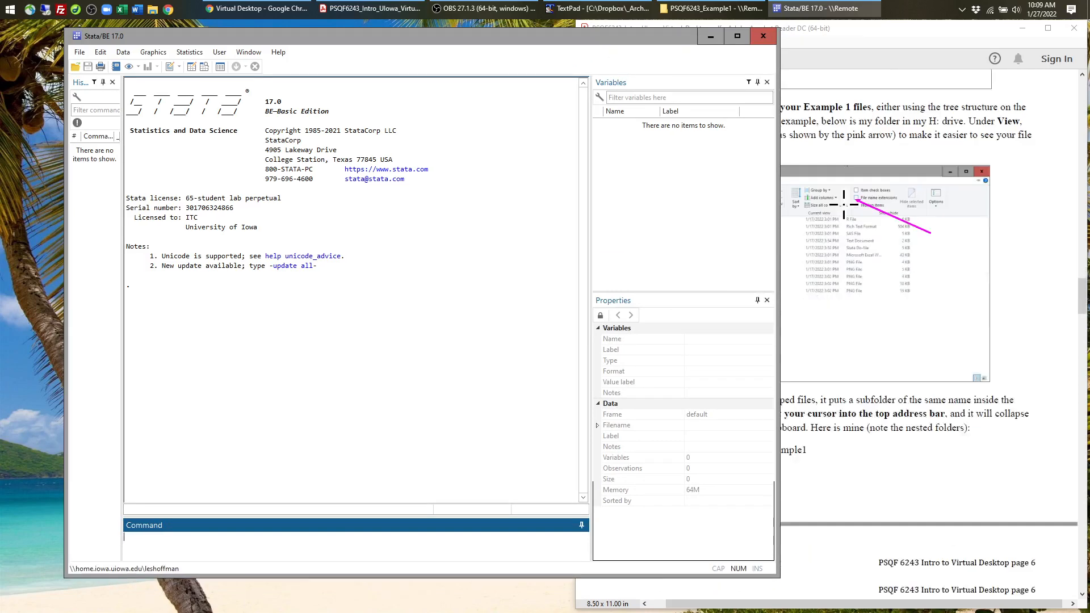
{"action": "left_click", "coordinate": [1017, 244]}
{"action": "scroll", "coordinate": [1017, 244], "scroll_direction": "down", "scroll_amount": 20}
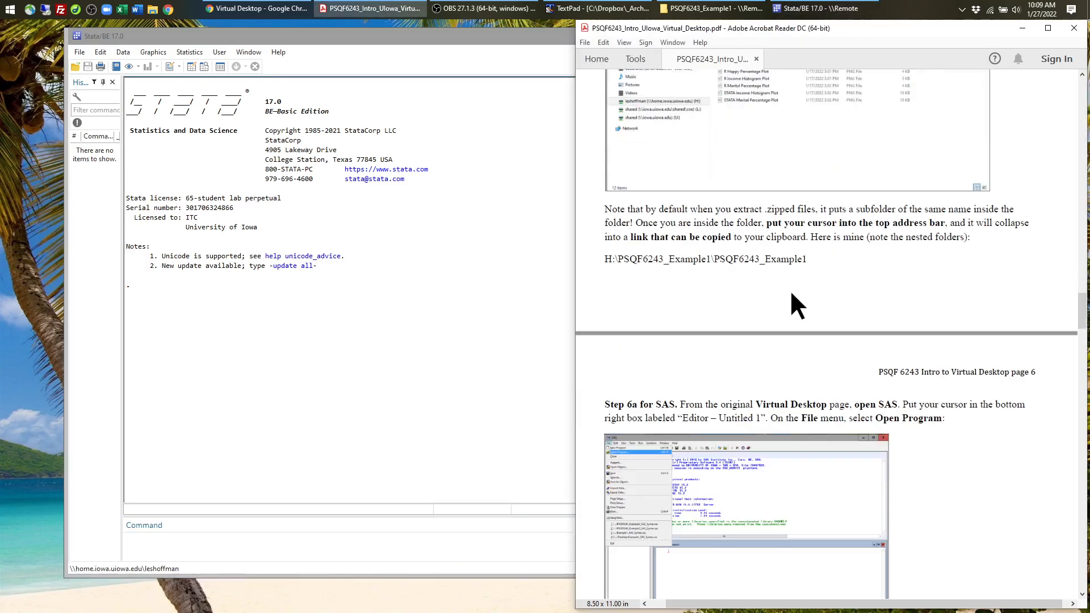
{"action": "scroll", "coordinate": [785, 291], "scroll_direction": "down", "scroll_amount": 20}
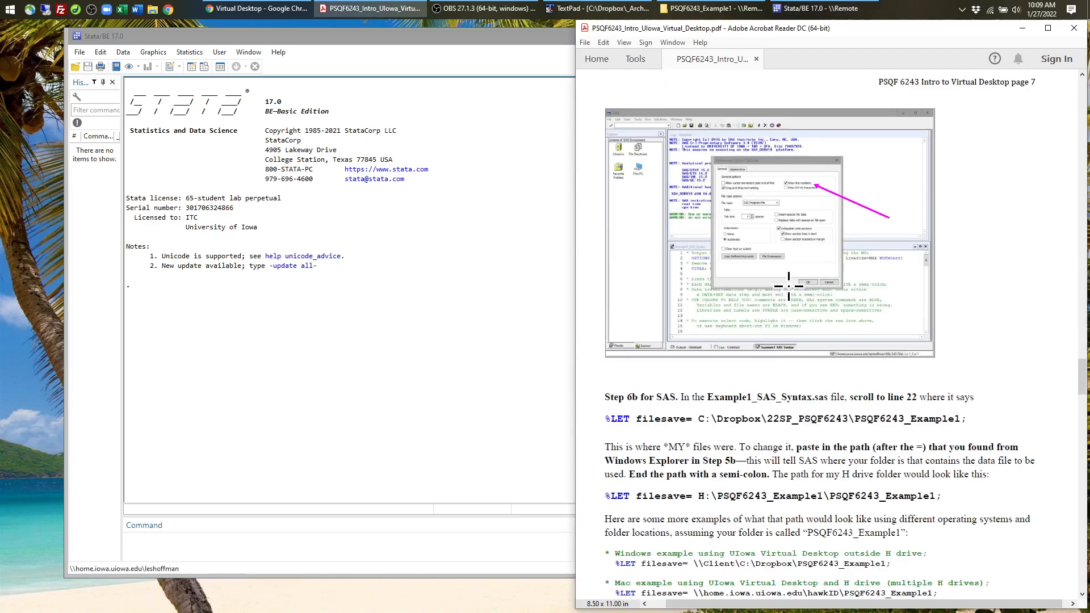
{"action": "scroll", "coordinate": [787, 282], "scroll_direction": "down", "scroll_amount": 12}
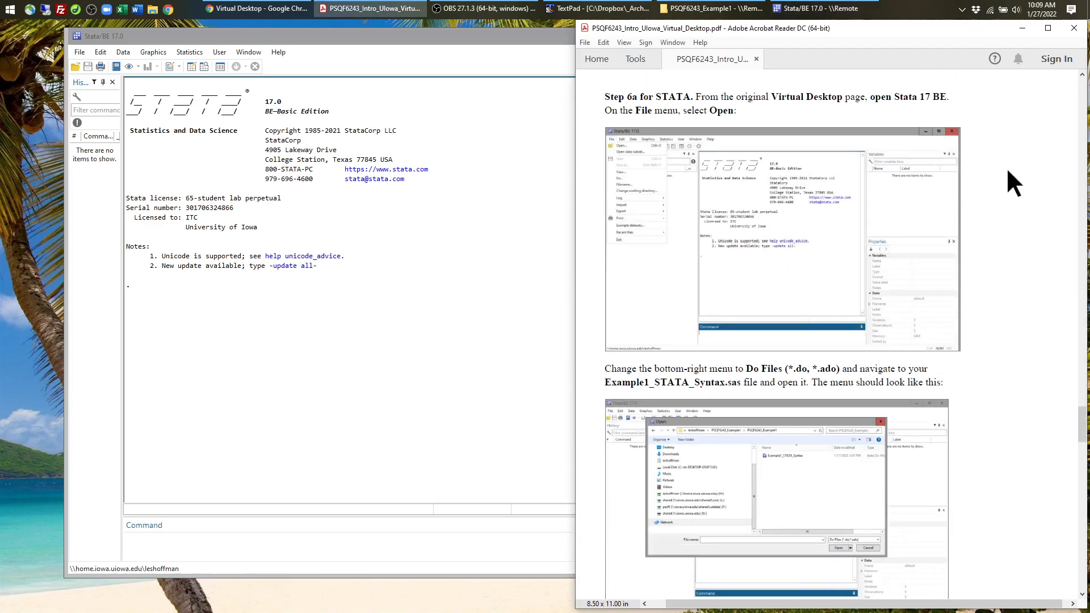
{"action": "left_click", "coordinate": [1022, 28]}
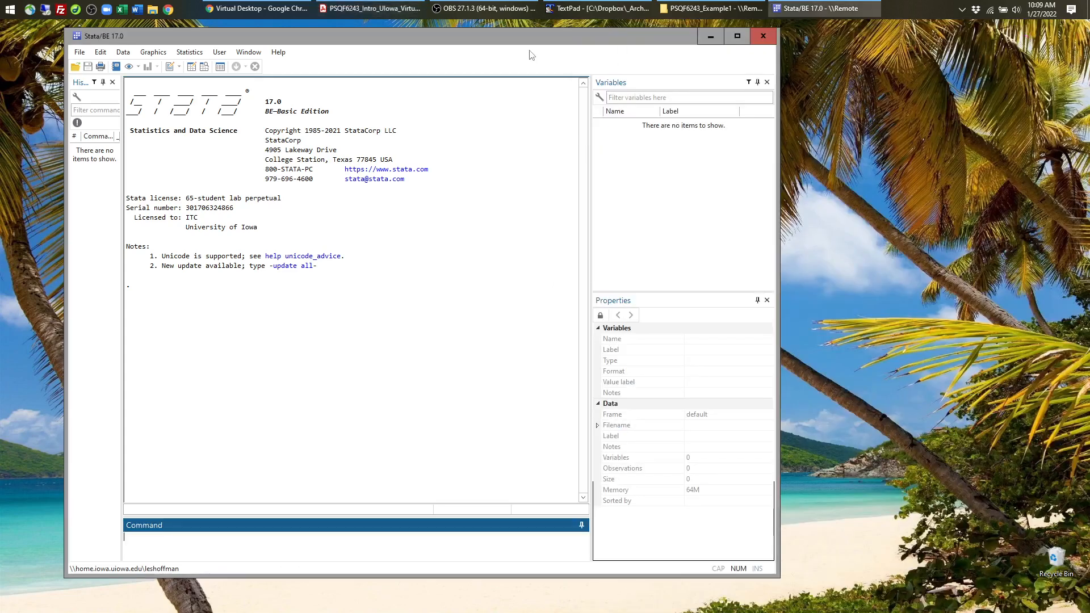
Maximize Stata and open the file Example1_STATA_Syntax.do from the PSQF6243_Example1 folder.
{"action": "left_click", "coordinate": [738, 36]}
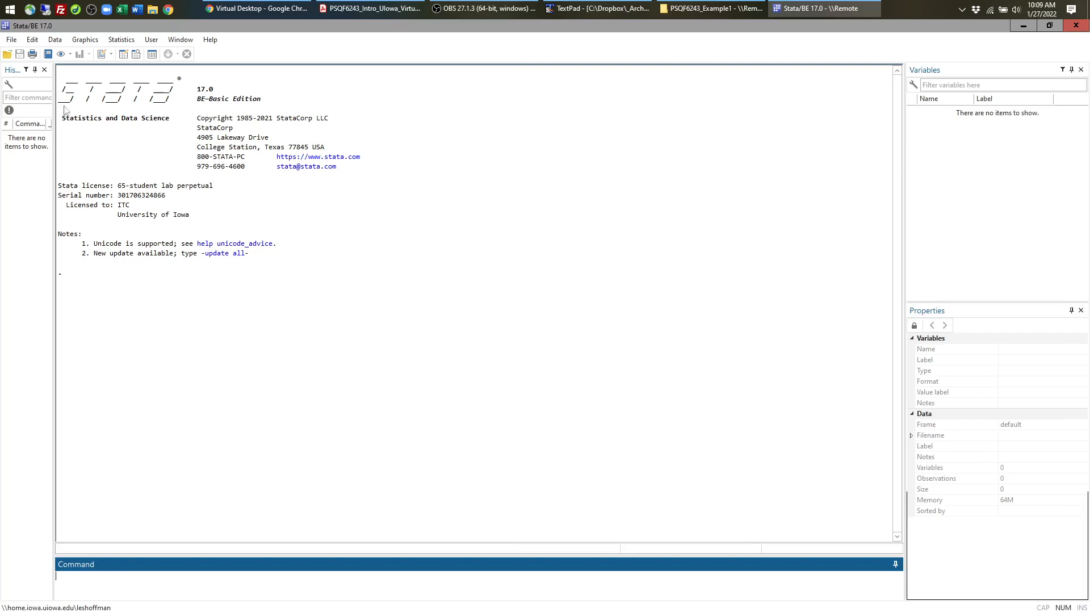
{"action": "left_click", "coordinate": [11, 40]}
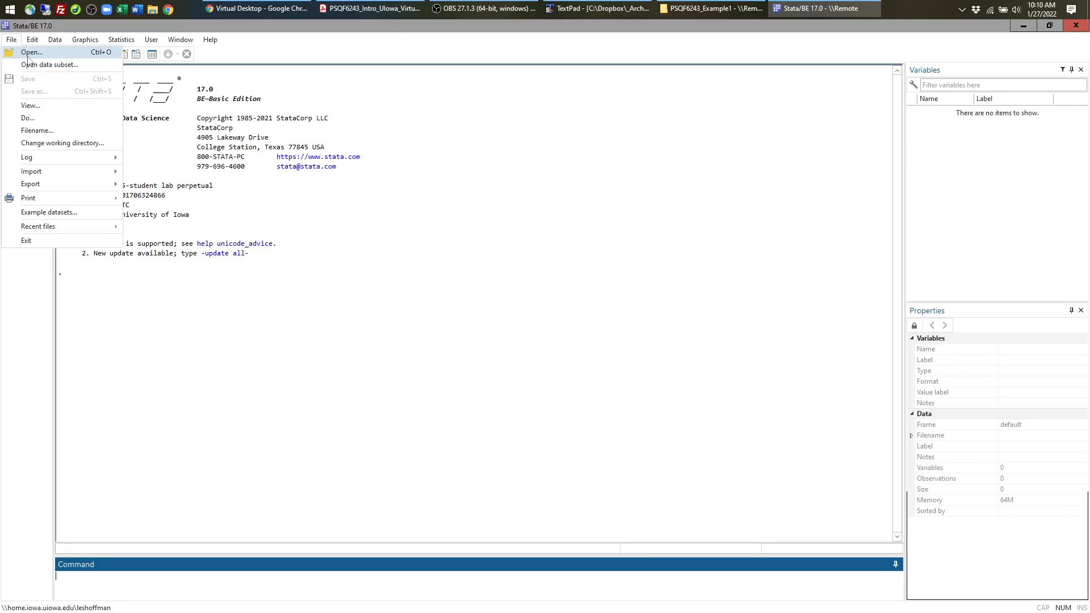
{"action": "left_click", "coordinate": [28, 57]}
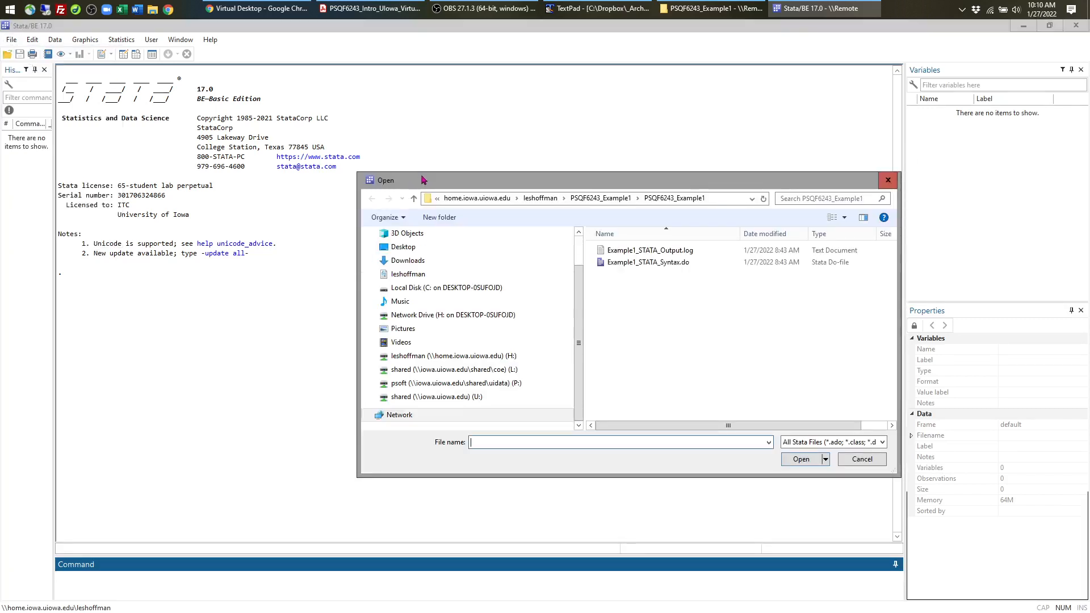
{"action": "left_click_drag", "start_coordinate": [492, 183], "coordinate": [373, 120]}
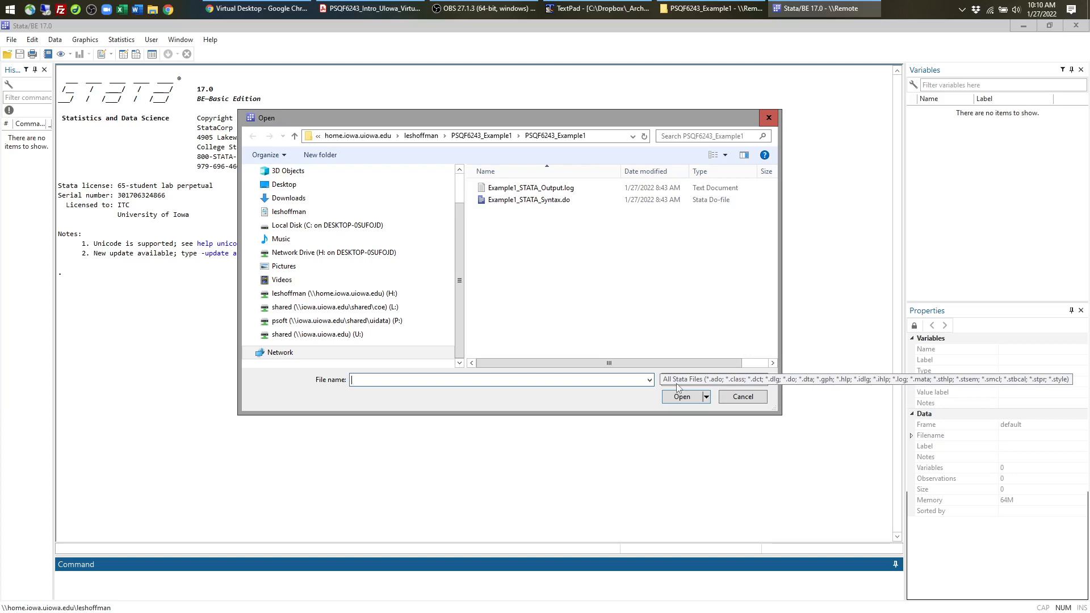
{"action": "left_click", "coordinate": [534, 204]}
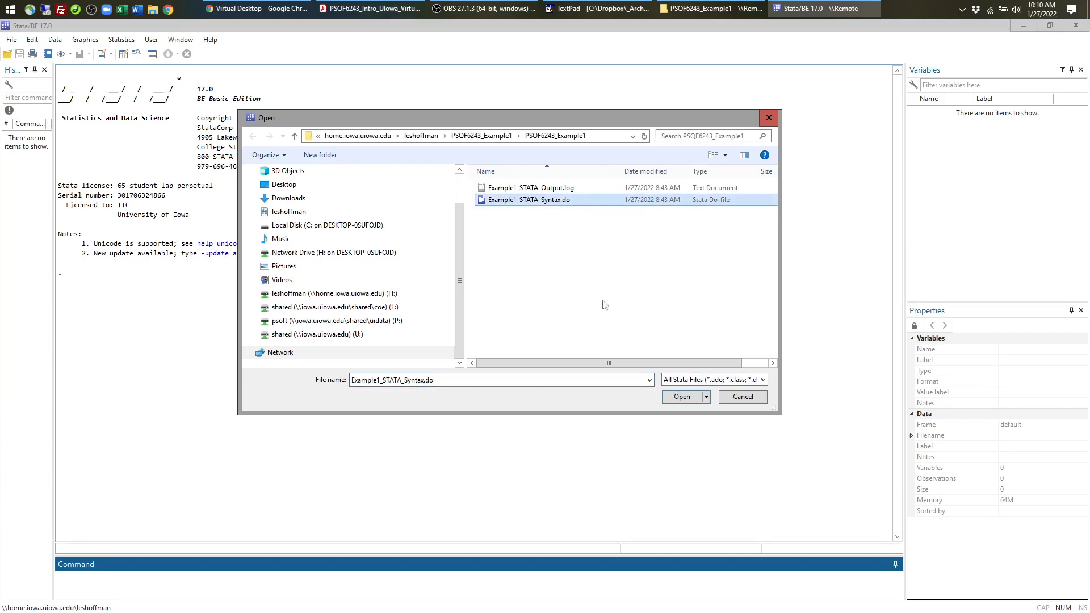
{"action": "left_click", "coordinate": [681, 397]}
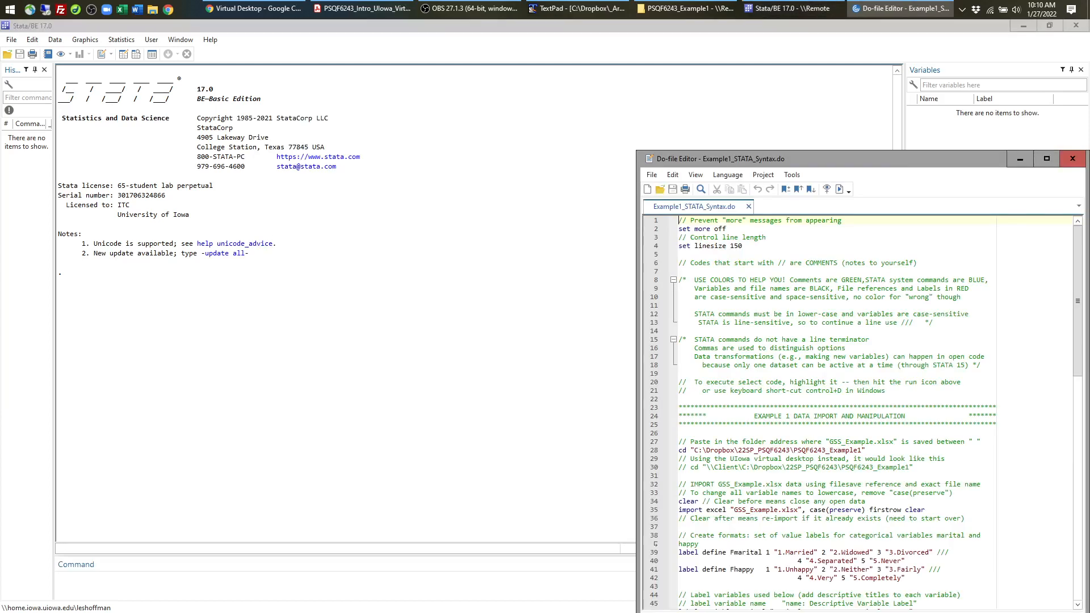
Move the Do-file Editor near the centre of the screen, view the main Stata window, and return to the editor.
{"action": "left_click_drag", "start_coordinate": [827, 165], "coordinate": [514, 84]}
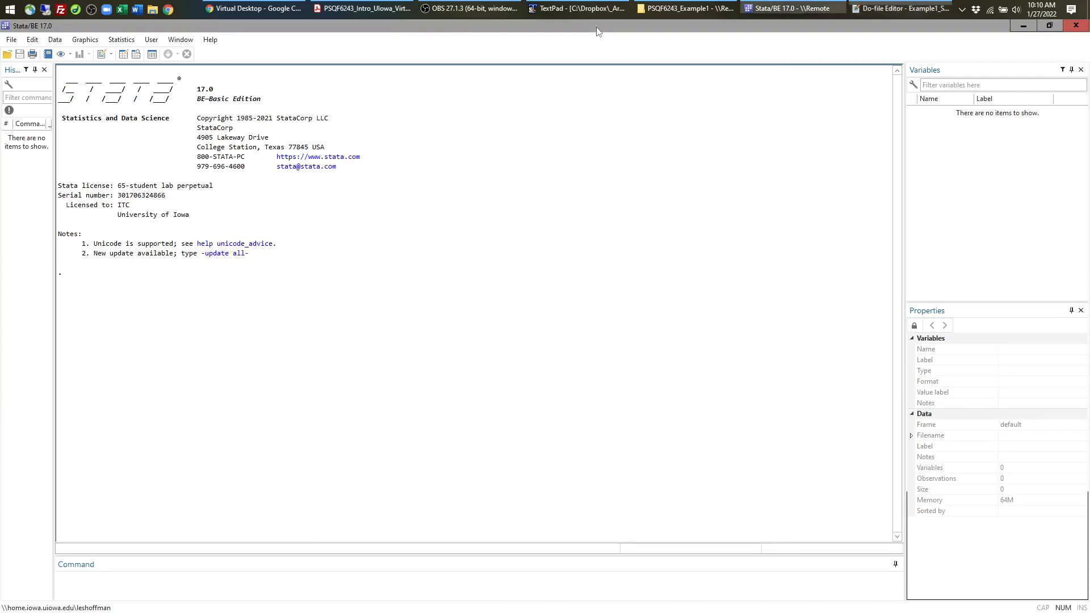
{"action": "left_click", "coordinate": [600, 29]}
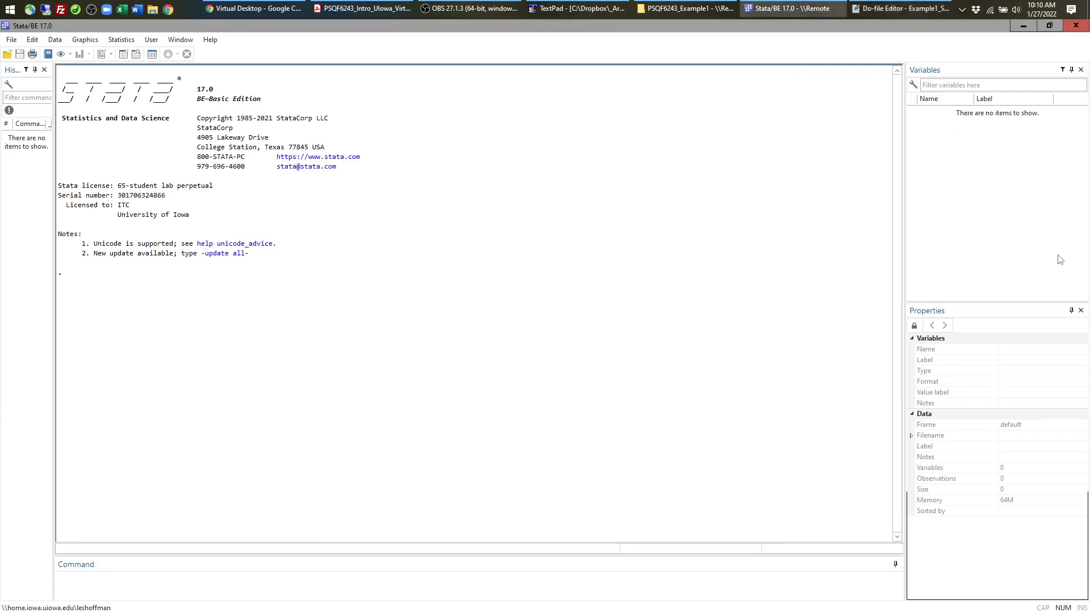
{"action": "left_click", "coordinate": [902, 8]}
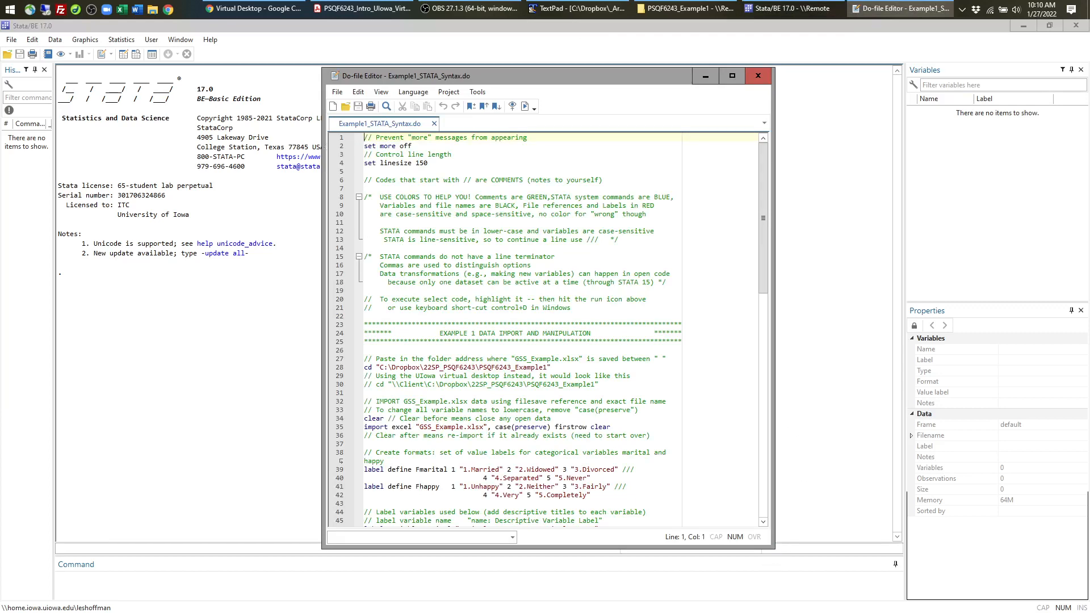
Enlarge the Do-file Editor's text and make its window wider and taller to show more of the code.
{"action": "left_click", "coordinate": [380, 92]}
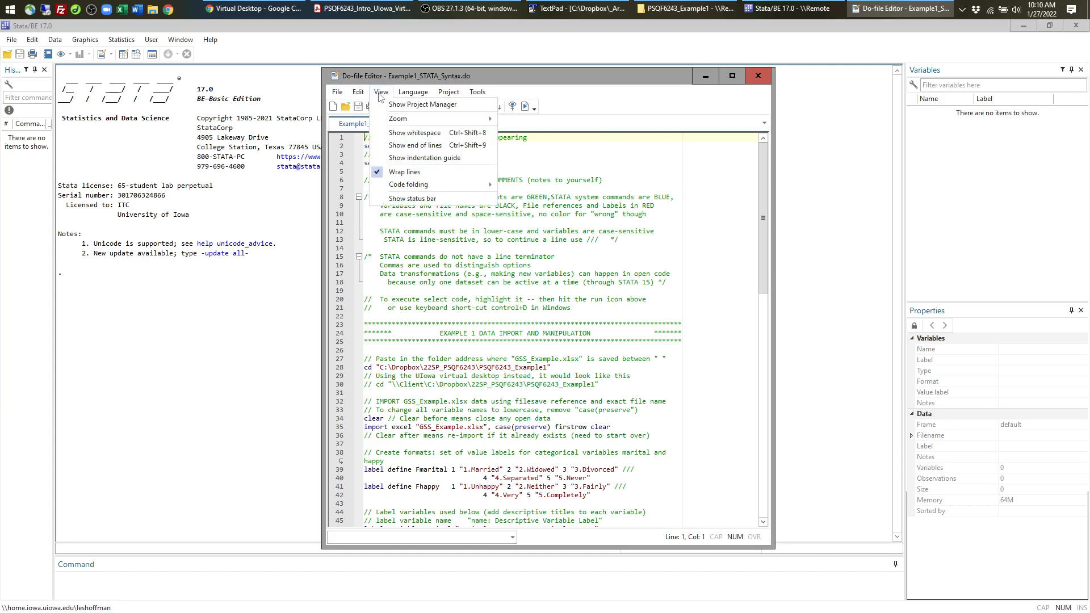
{"action": "left_click", "coordinate": [690, 299]}
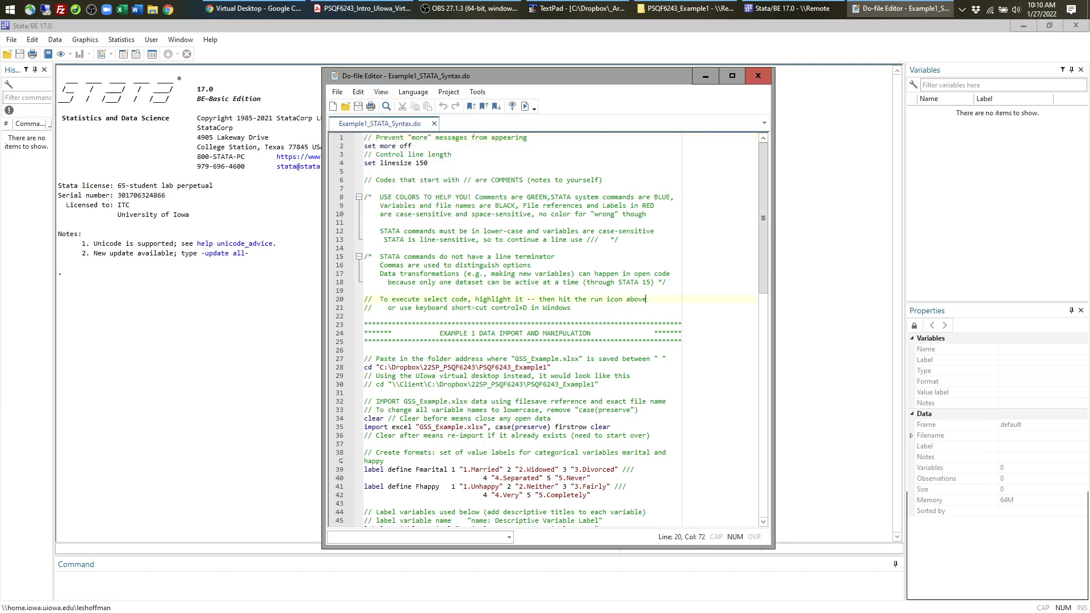
{"action": "scroll", "coordinate": [690, 299], "scroll_direction": "up", "scroll_amount": 1}
{"action": "left_click_drag", "start_coordinate": [773, 311], "coordinate": [943, 309]}
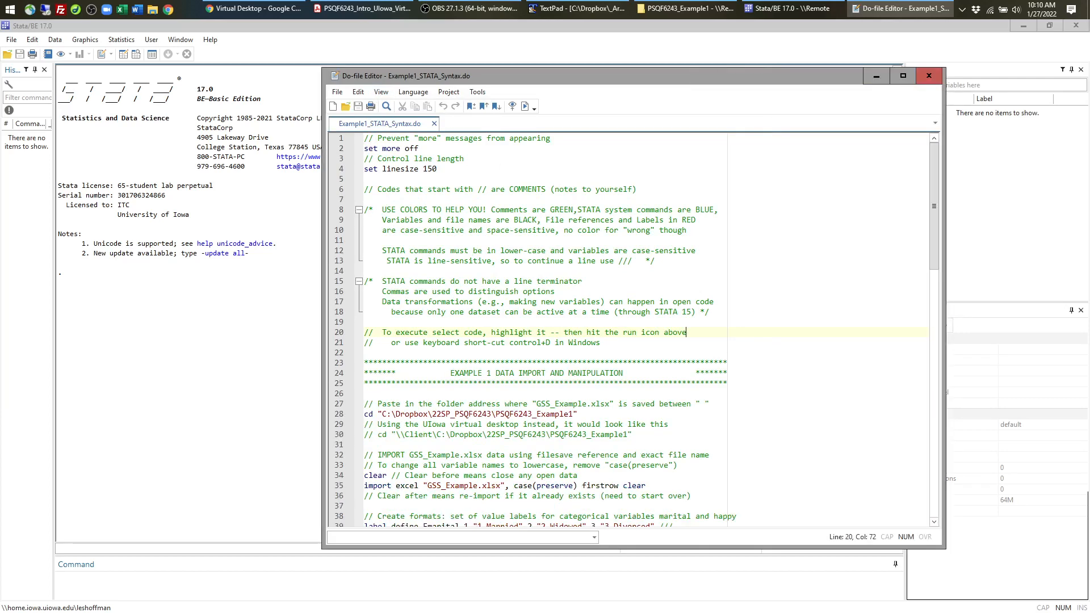
{"action": "scroll", "coordinate": [627, 329], "scroll_direction": "up", "scroll_amount": 1}
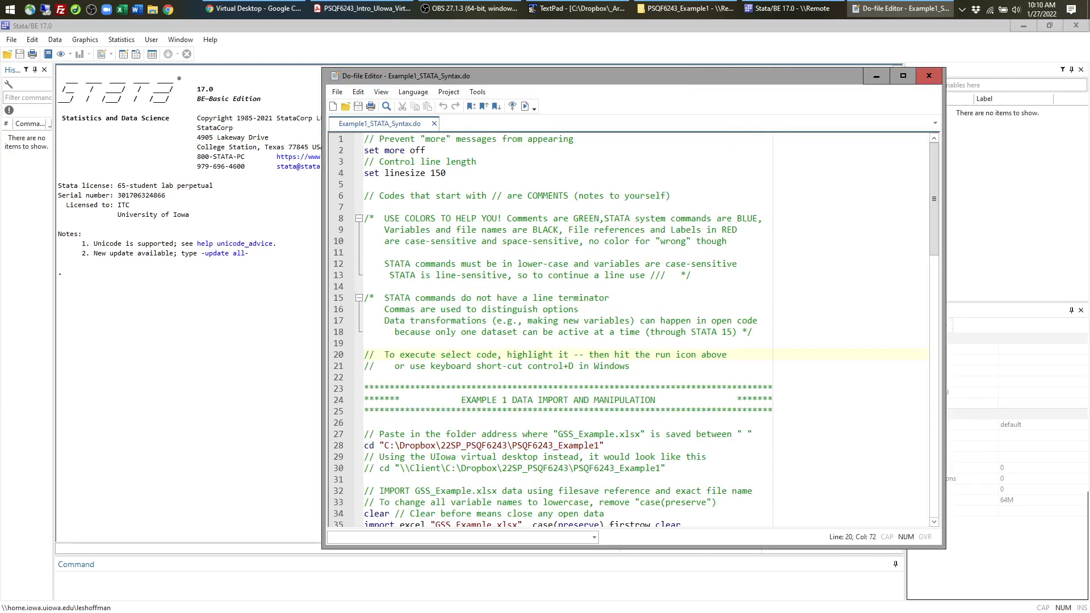
{"action": "scroll", "coordinate": [500, 320], "scroll_direction": "up", "scroll_amount": 1}
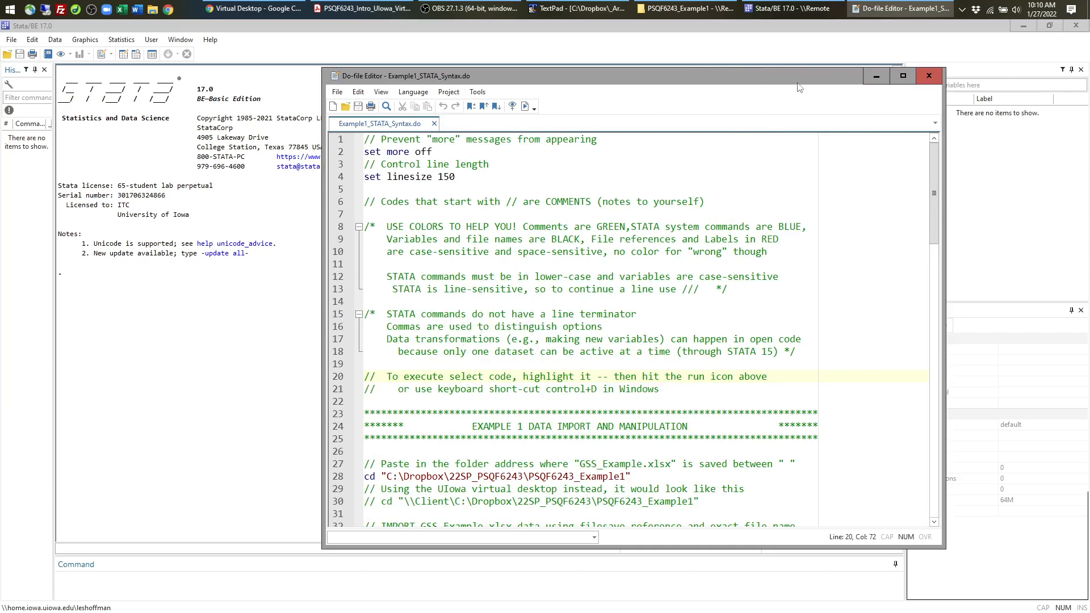
{"action": "left_click_drag", "start_coordinate": [797, 83], "coordinate": [753, 40]}
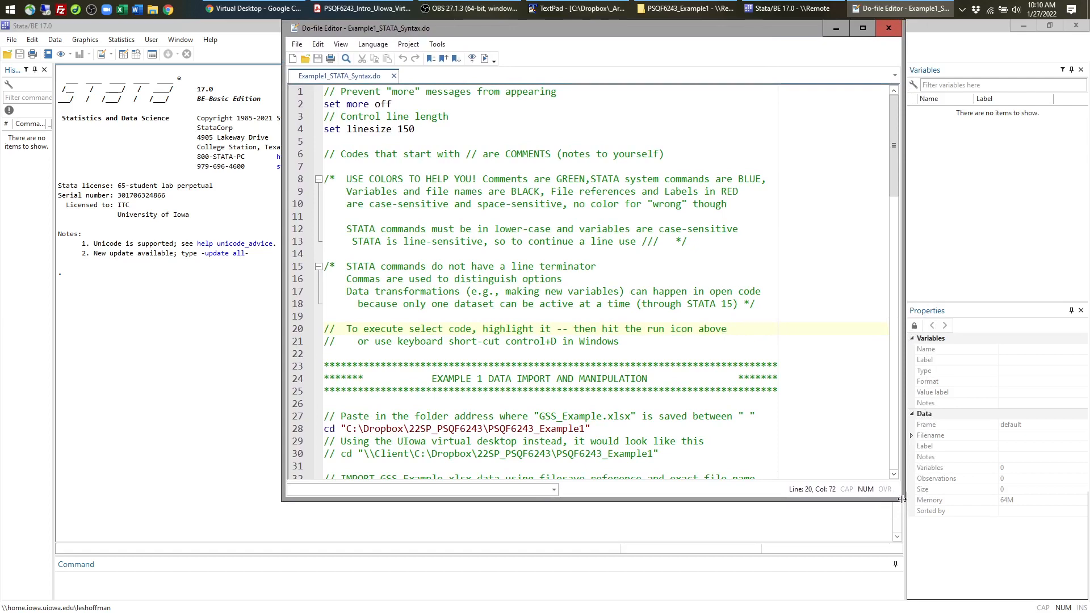
{"action": "left_click_drag", "start_coordinate": [901, 499], "coordinate": [944, 611]}
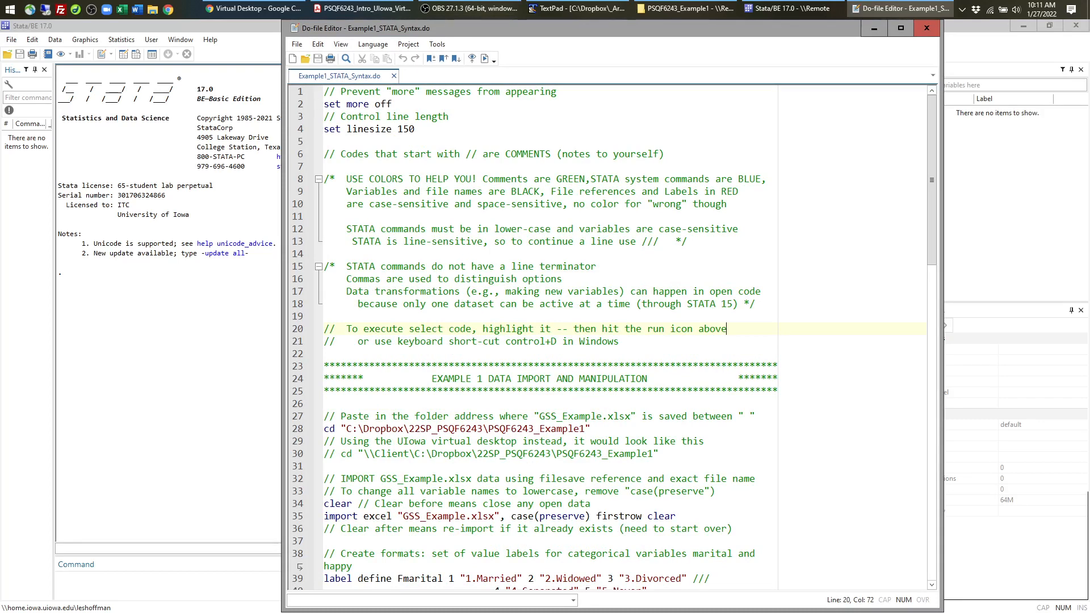
Highlight the "set more off" command with its comment, then place the cursor at the end of "set linesize 150".
{"action": "left_click_drag", "start_coordinate": [324, 91], "coordinate": [391, 104]}
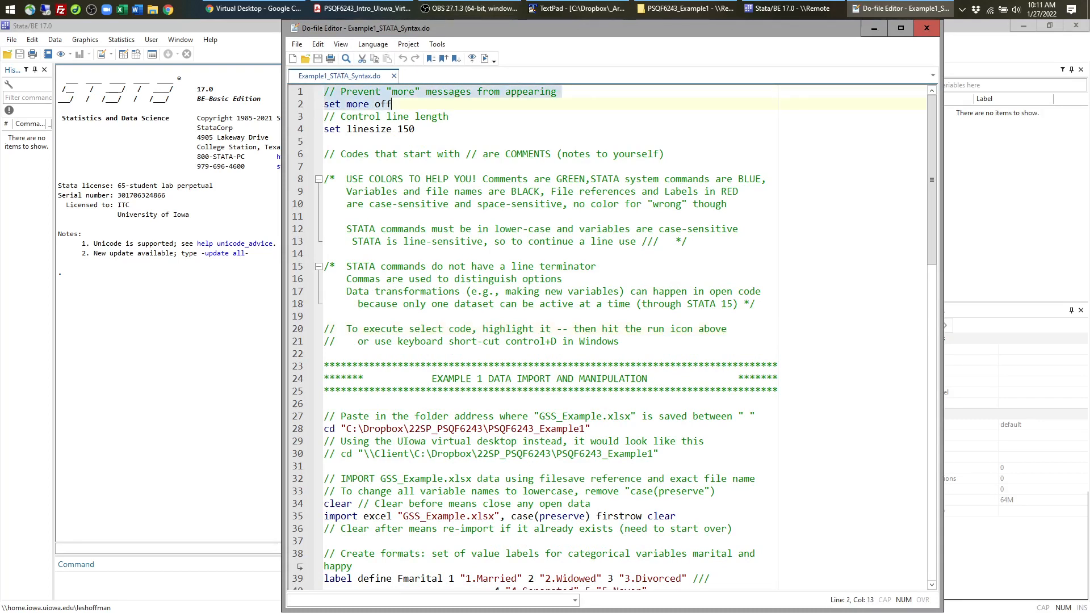
{"action": "left_click", "coordinate": [415, 129]}
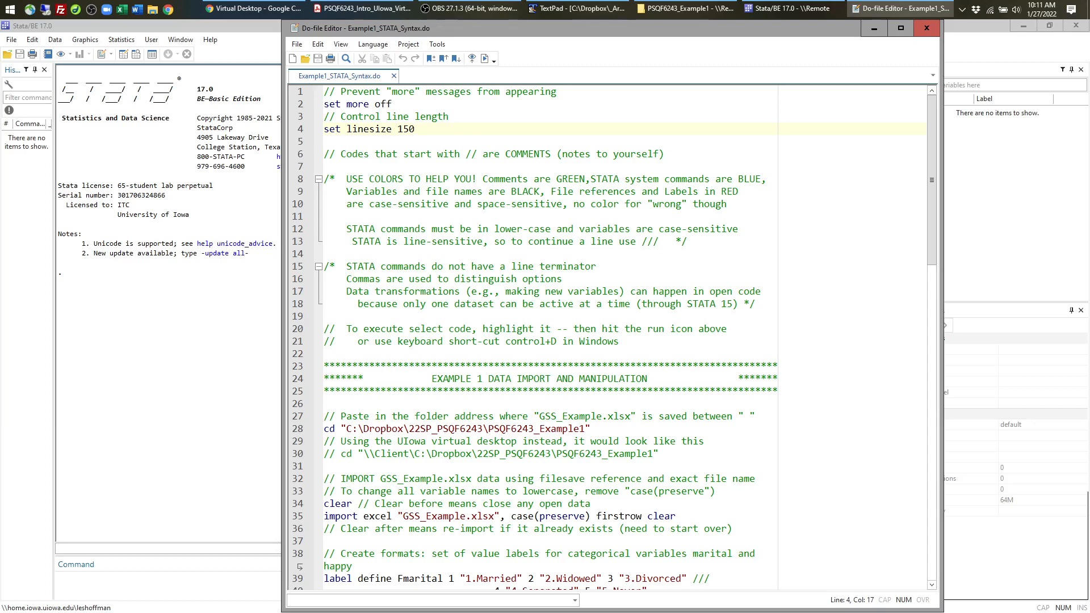
Highlight the "set more off" command, then "set linesize 150" with its comment, and place the cursor within the value 150.
{"action": "left_click_drag", "start_coordinate": [324, 105], "coordinate": [392, 105]}
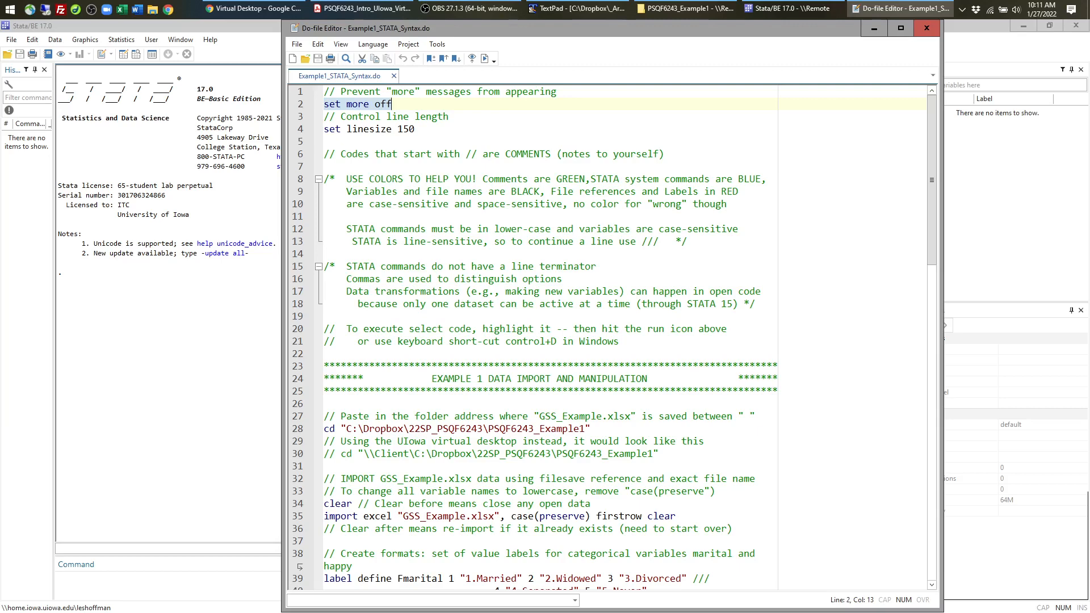
{"action": "left_click_drag", "start_coordinate": [415, 129], "coordinate": [309, 120]}
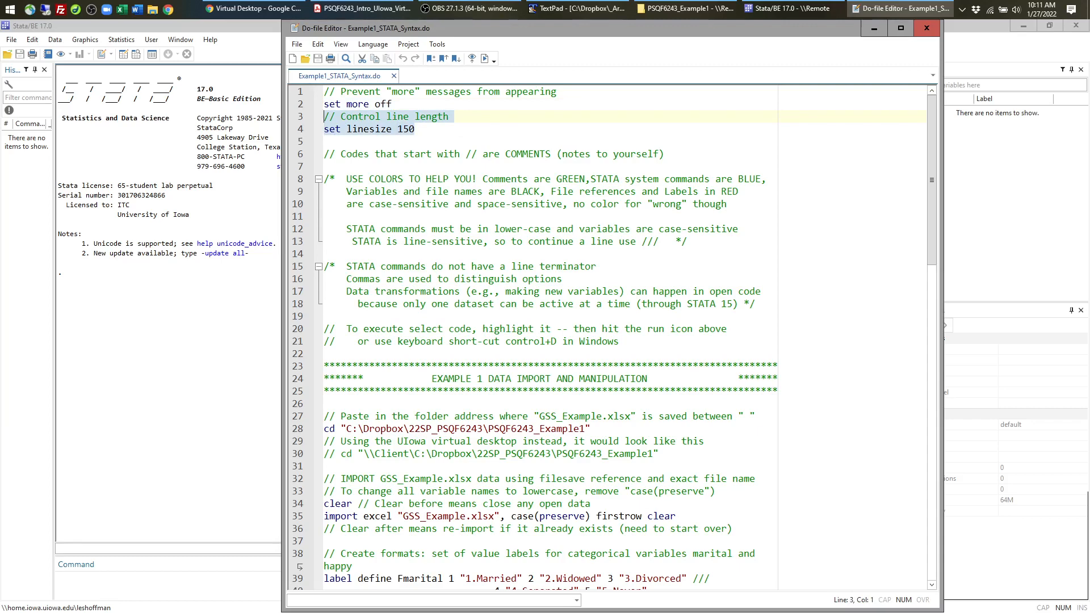
{"action": "left_click", "coordinate": [398, 129]}
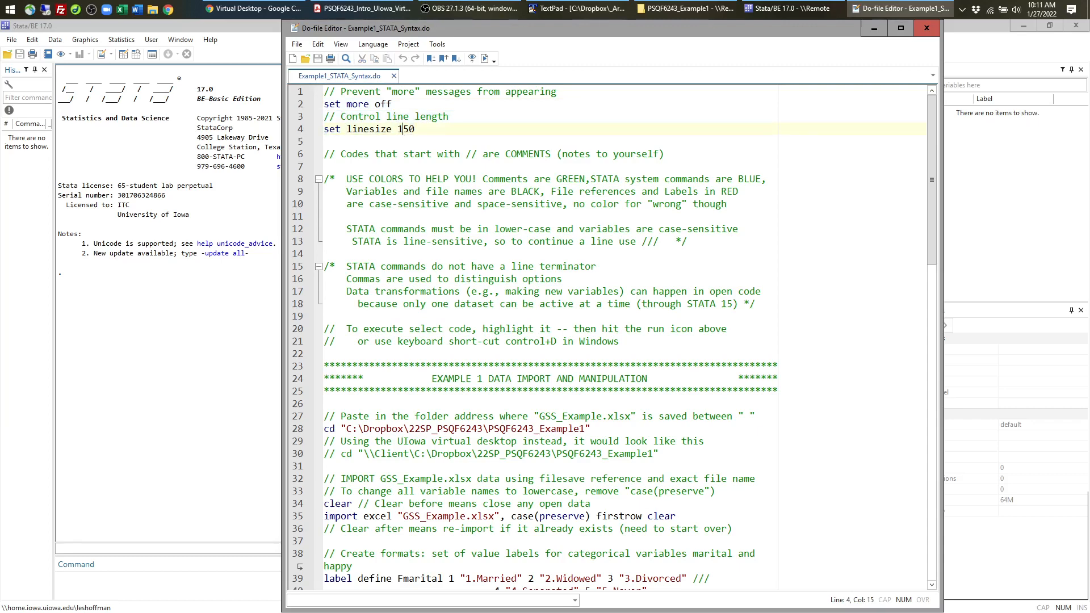
Highlight the comment block on lines 6 to 21, then only the // marker that starts the comment on line 6.
{"action": "left_click_drag", "start_coordinate": [324, 154], "coordinate": [324, 353]}
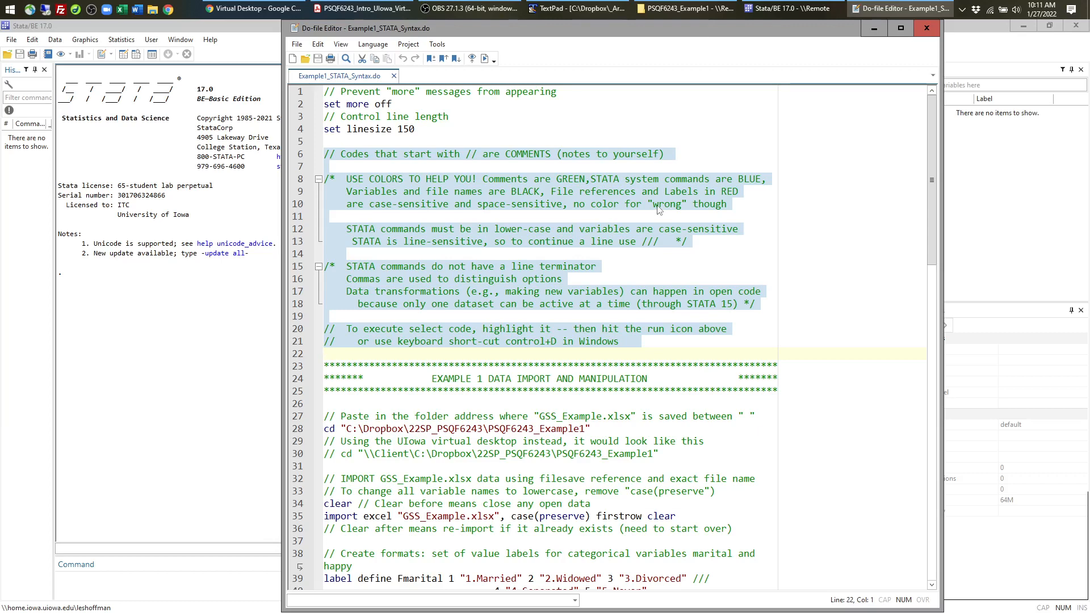
{"action": "left_click", "coordinate": [551, 206]}
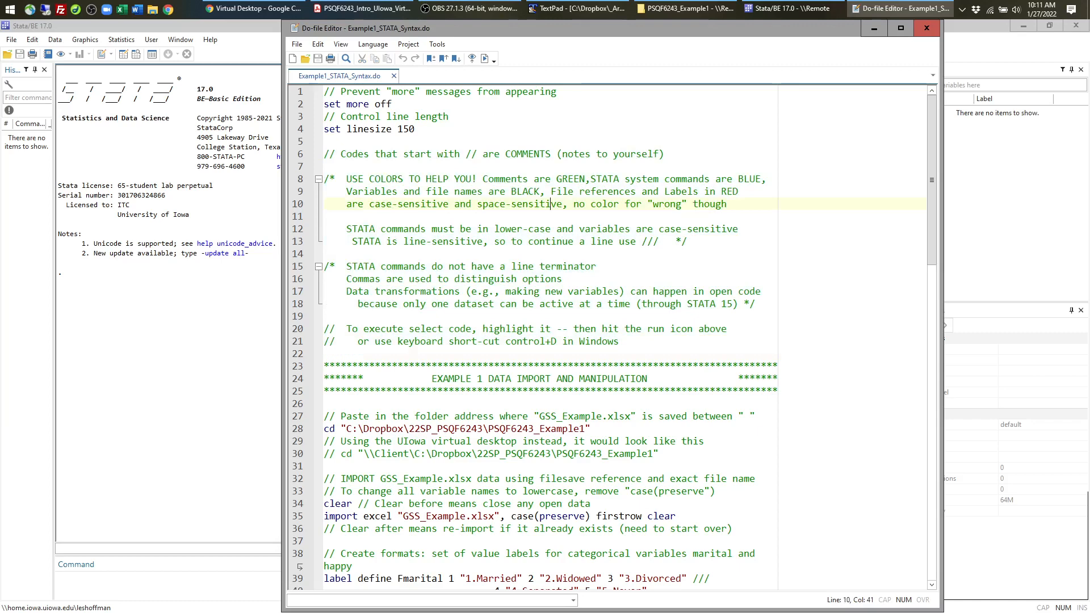
{"action": "left_click_drag", "start_coordinate": [324, 154], "coordinate": [335, 154]}
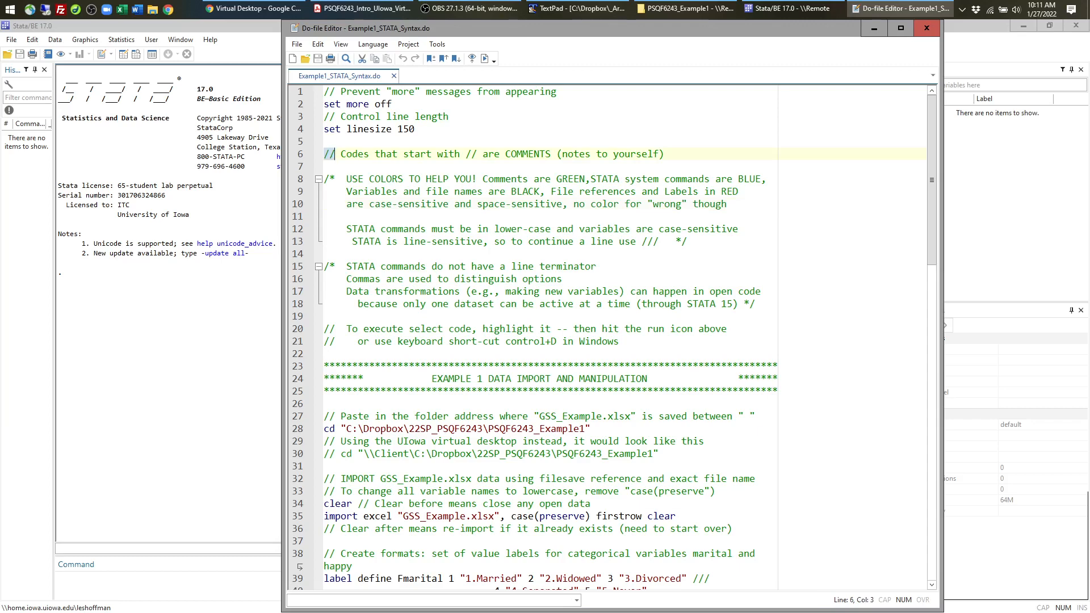
{"action": "scroll", "coordinate": [607, 335], "scroll_direction": "down", "scroll_amount": 5}
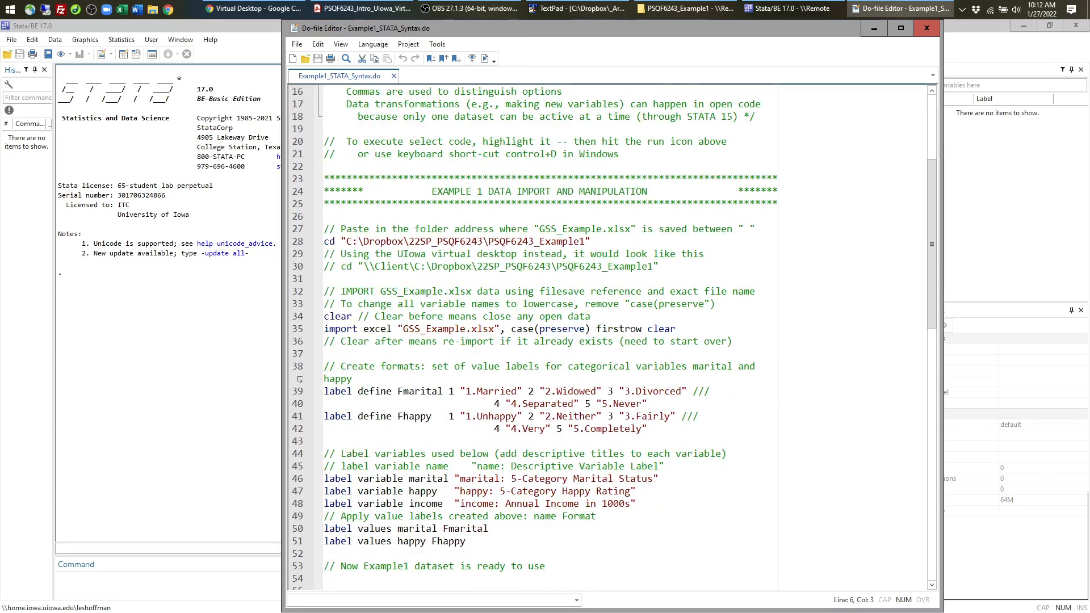
{"action": "scroll", "coordinate": [607, 335], "scroll_direction": "up", "scroll_amount": 5}
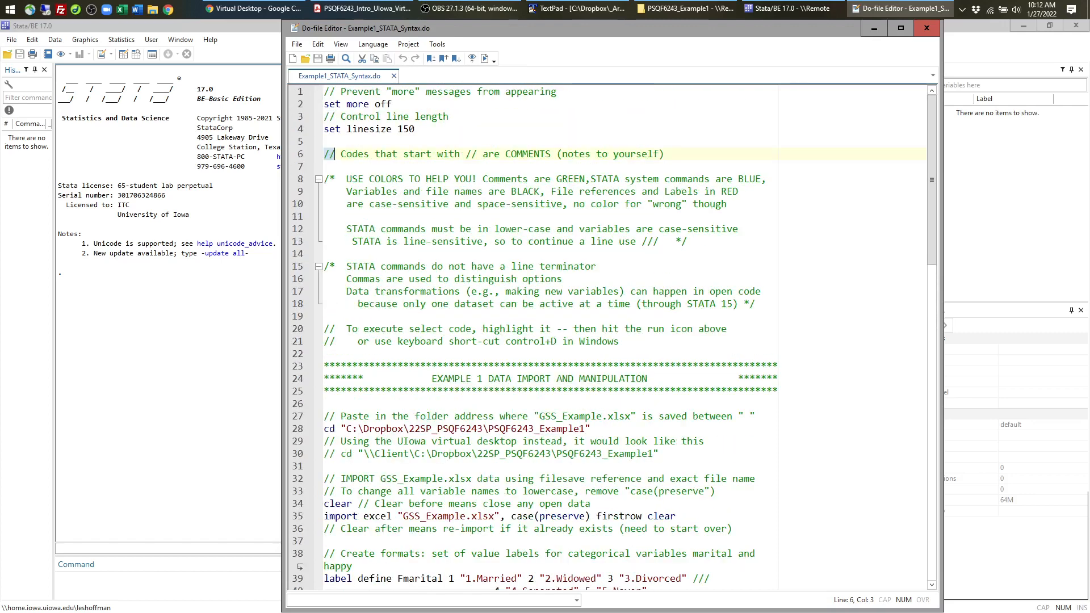
Highlight the /* and */ markers enclosing the comment on lines 8 to 13, then the comment text from line 9 through line 18.
{"action": "left_click_drag", "start_coordinate": [329, 179], "coordinate": [335, 178]}
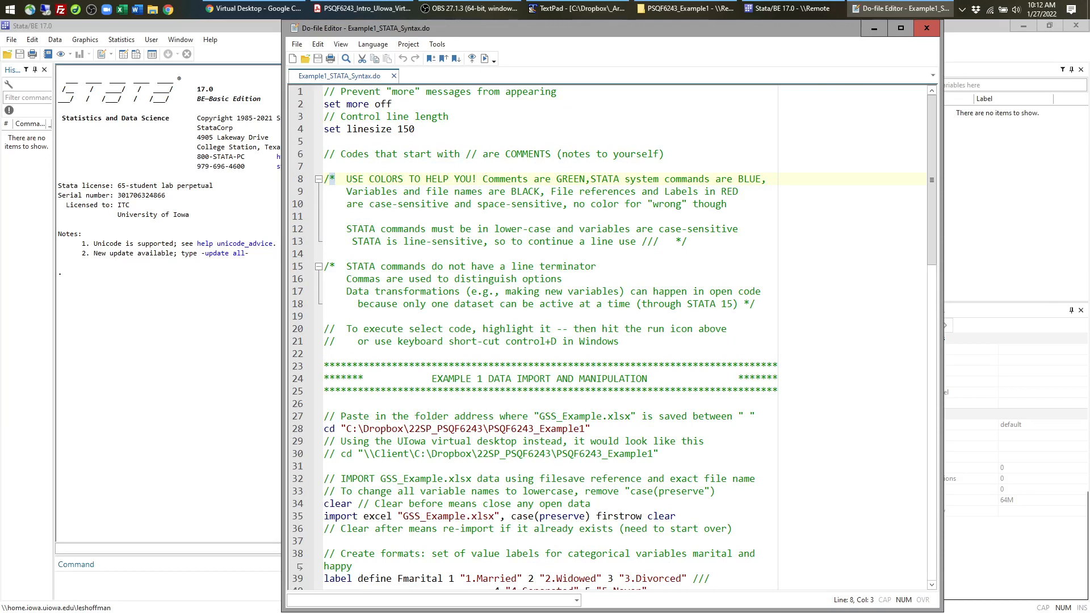
{"action": "left_click", "coordinate": [357, 205]}
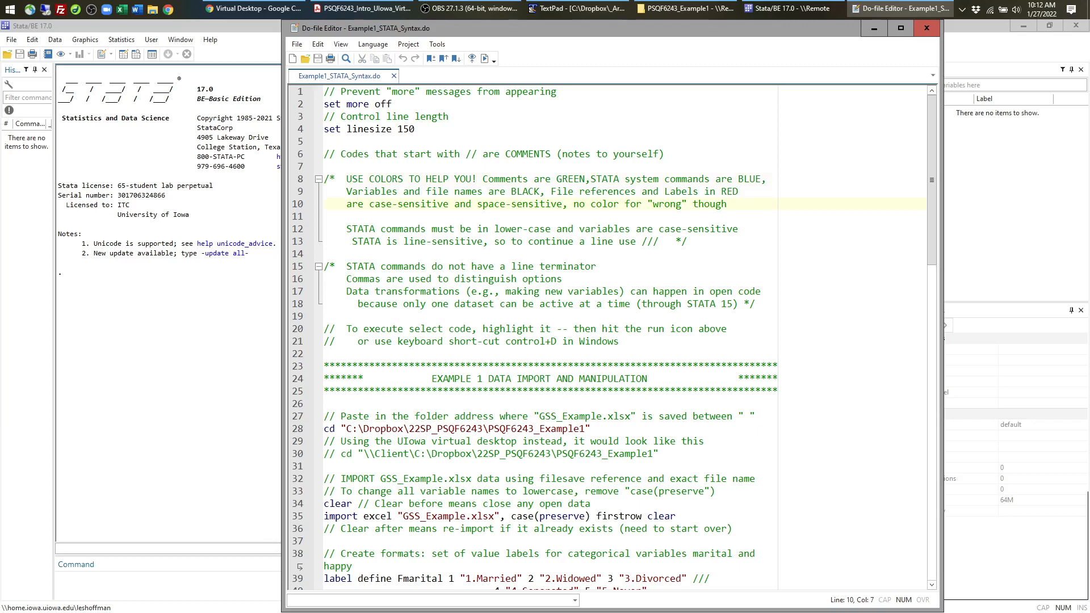
{"action": "left_click", "coordinate": [324, 179]}
{"action": "left_click_drag", "start_coordinate": [324, 178], "coordinate": [336, 179]}
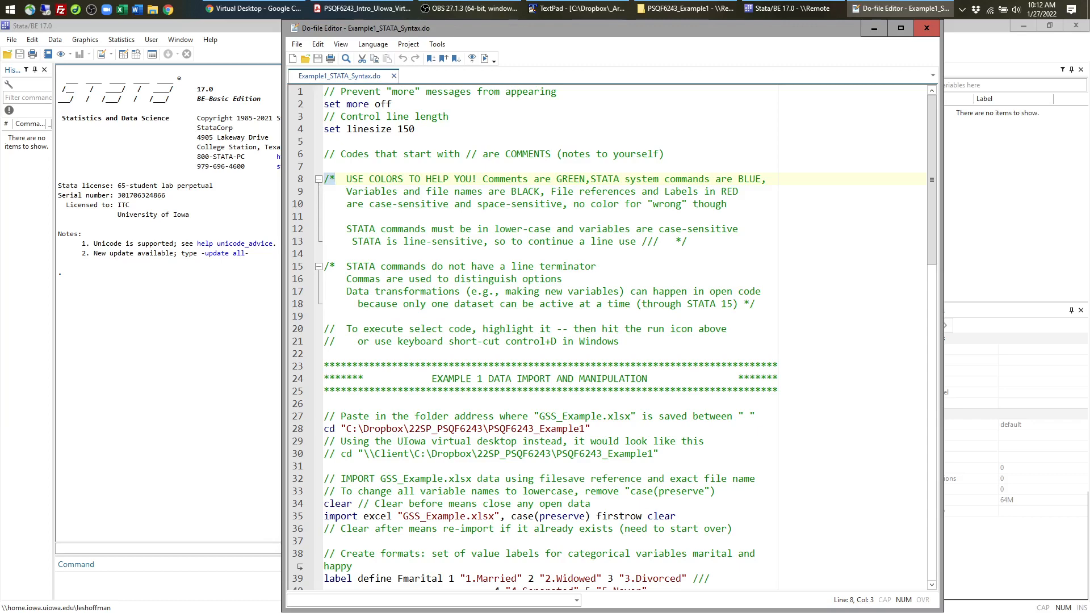
{"action": "left_click_drag", "start_coordinate": [675, 241], "coordinate": [686, 241]}
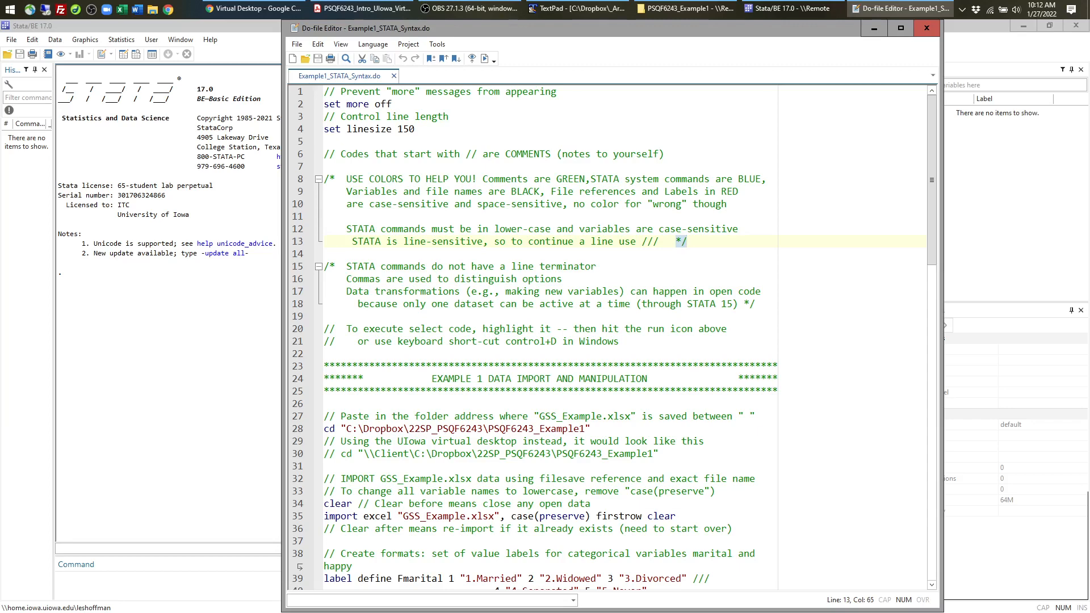
{"action": "left_click_drag", "start_coordinate": [437, 191], "coordinate": [568, 316]}
{"action": "scroll", "coordinate": [492, 249], "scroll_direction": "down", "scroll_amount": 1}
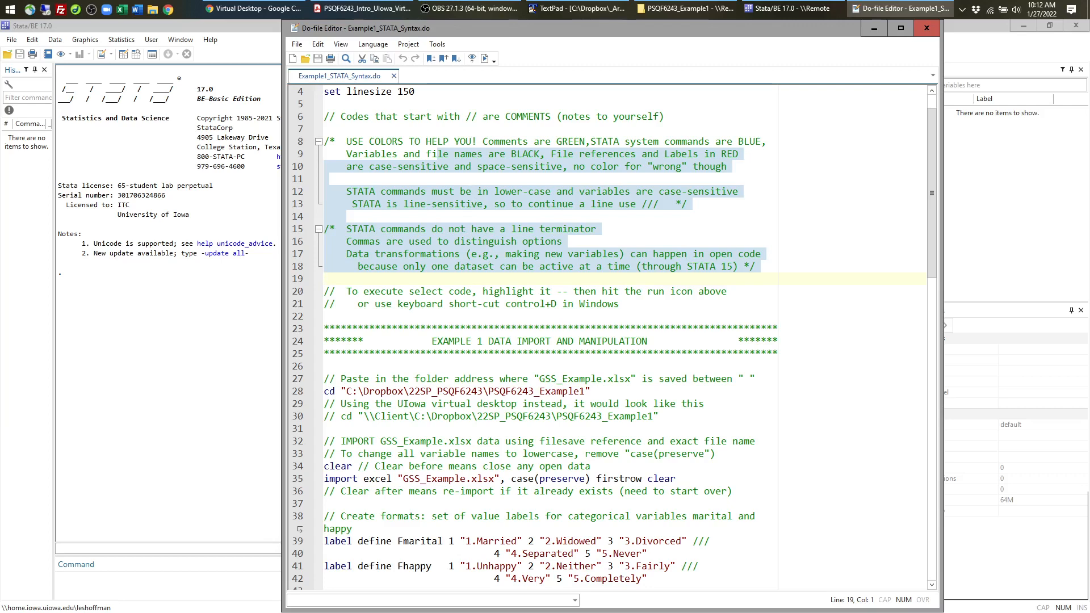
{"action": "left_click", "coordinate": [538, 192]}
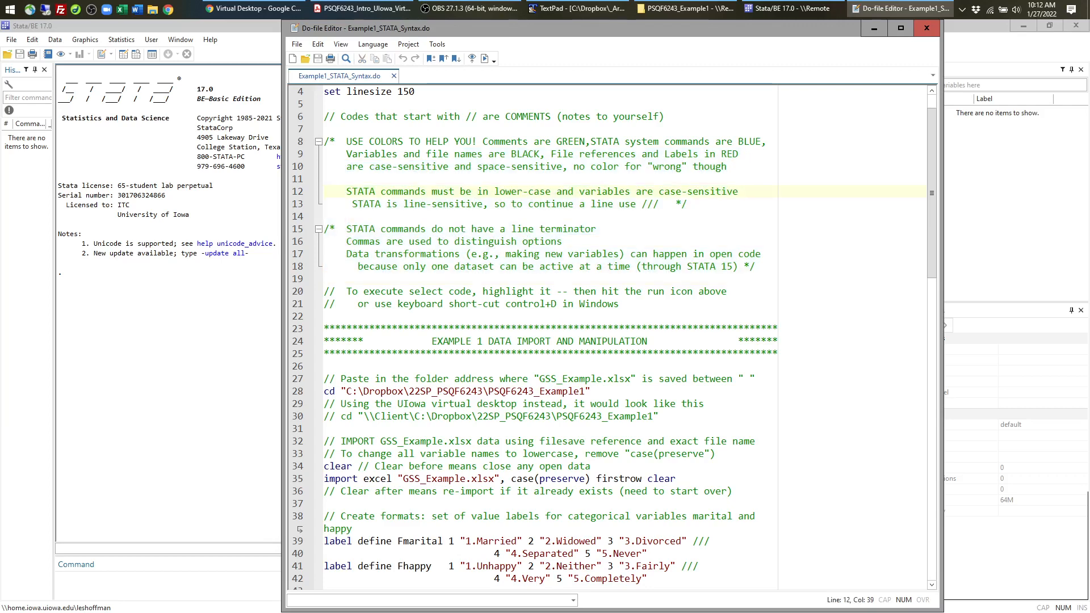
Highlight the folder path inside the quotation marks of the cd command on line 28, then place the cursor in the comment below.
{"action": "left_click", "coordinate": [324, 392]}
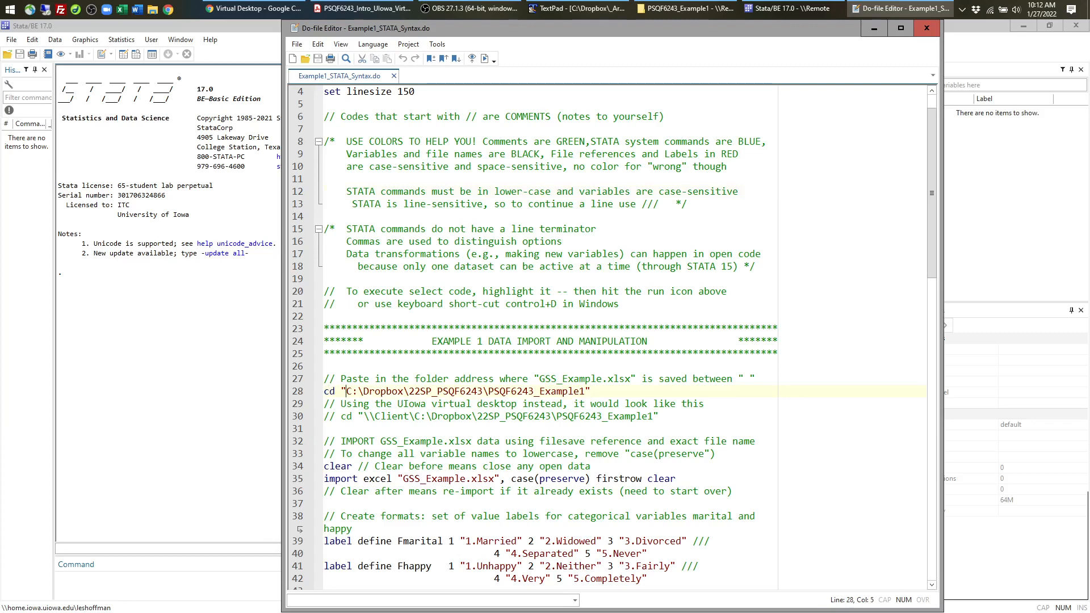
{"action": "left_click_drag", "start_coordinate": [346, 392], "coordinate": [586, 391]}
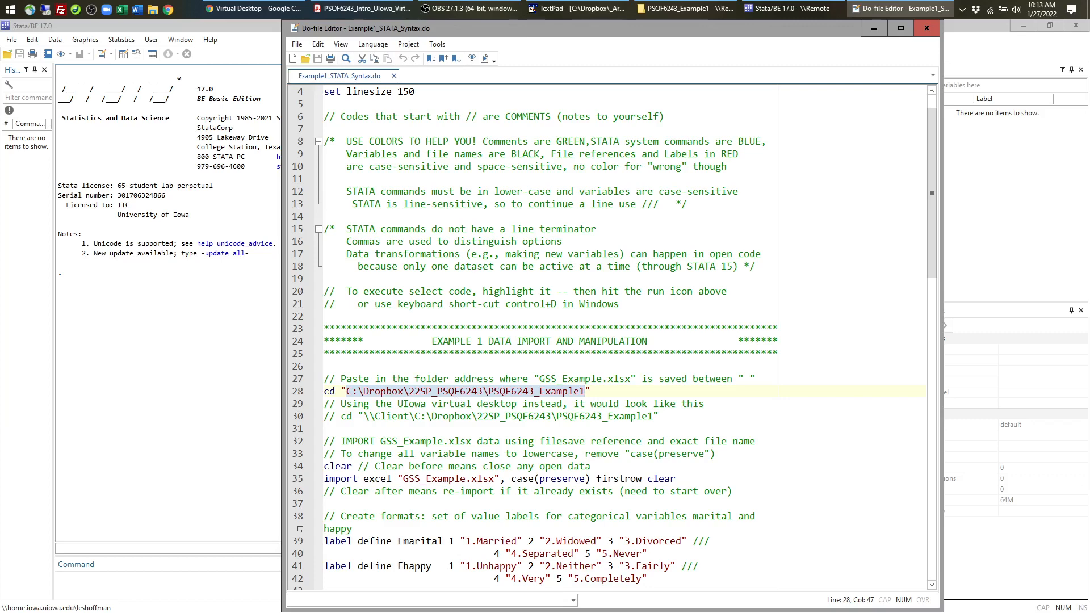
{"action": "left_click", "coordinate": [562, 403]}
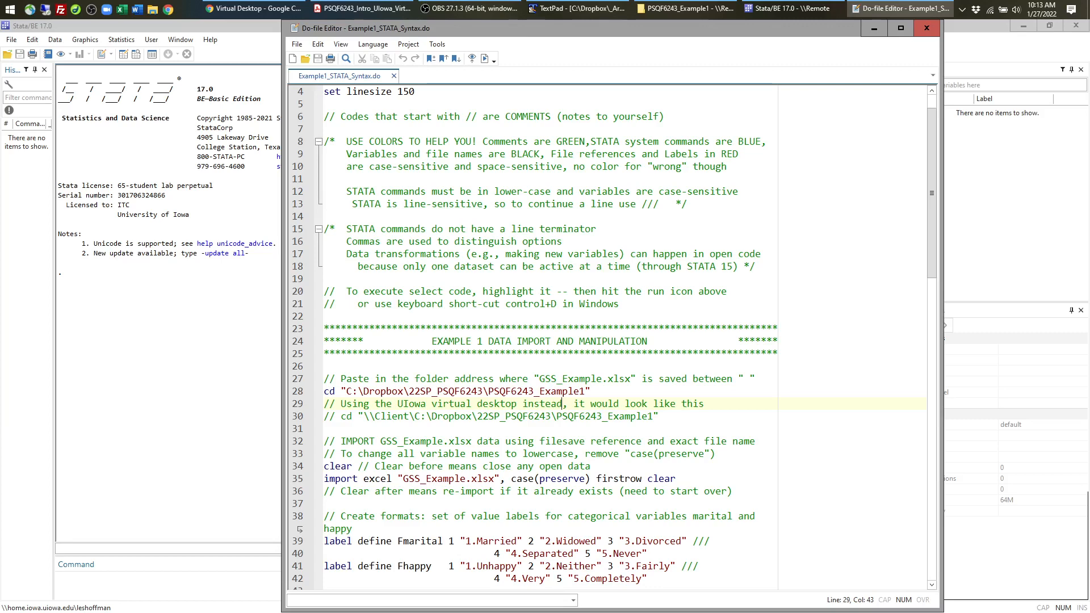
Highlight the clear and import excel commands on lines 34 and 35, then review the code above and below them.
{"action": "scroll", "coordinate": [613, 339], "scroll_direction": "down", "scroll_amount": 5}
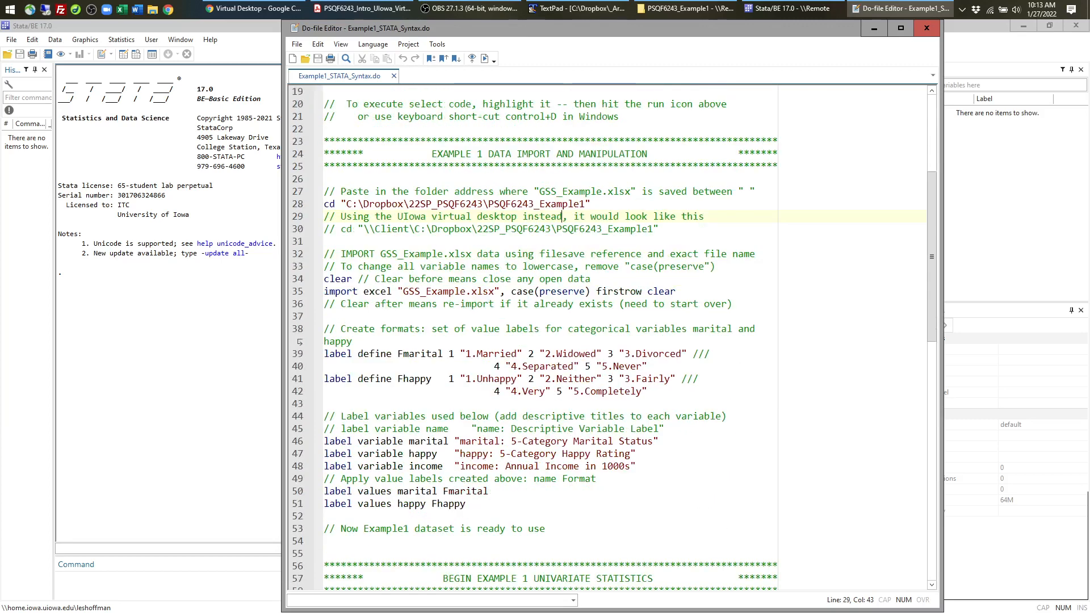
{"action": "left_click_drag", "start_coordinate": [678, 291], "coordinate": [324, 279]}
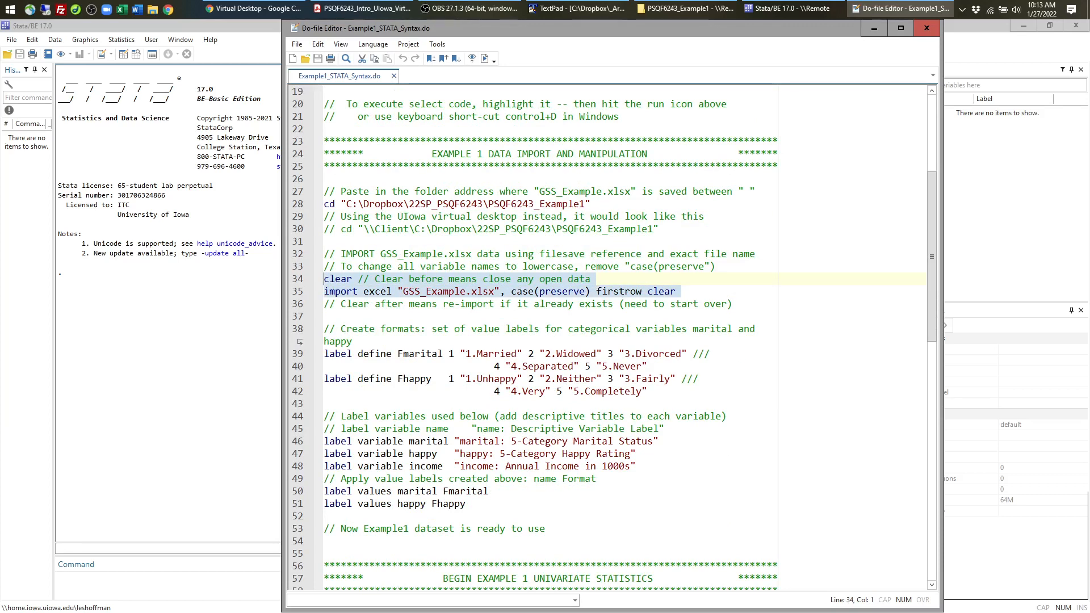
{"action": "left_click", "coordinate": [680, 291]}
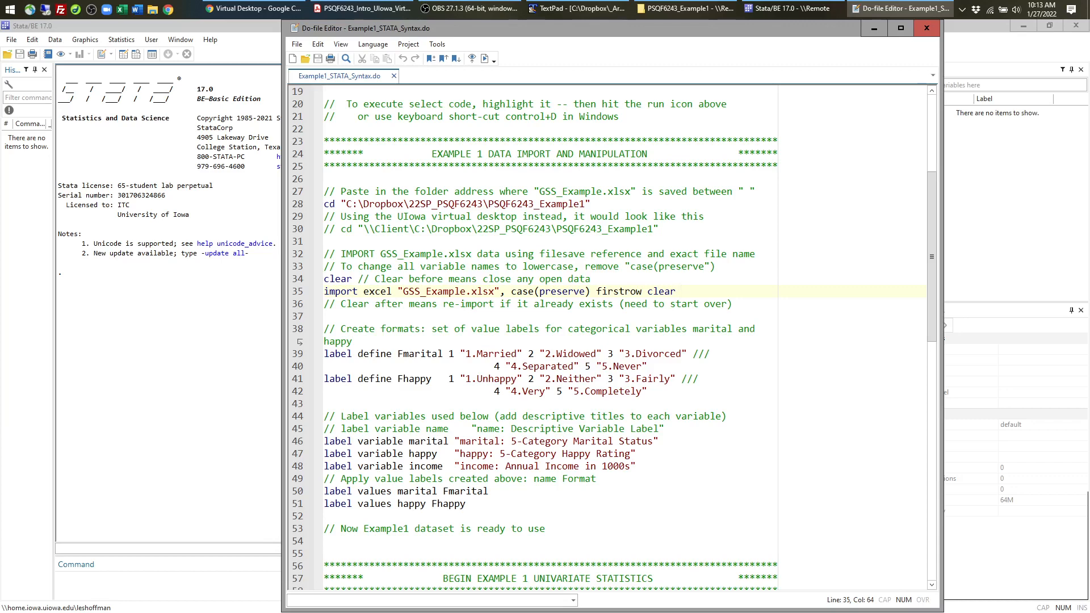
{"action": "scroll", "coordinate": [608, 335], "scroll_direction": "up", "scroll_amount": 6}
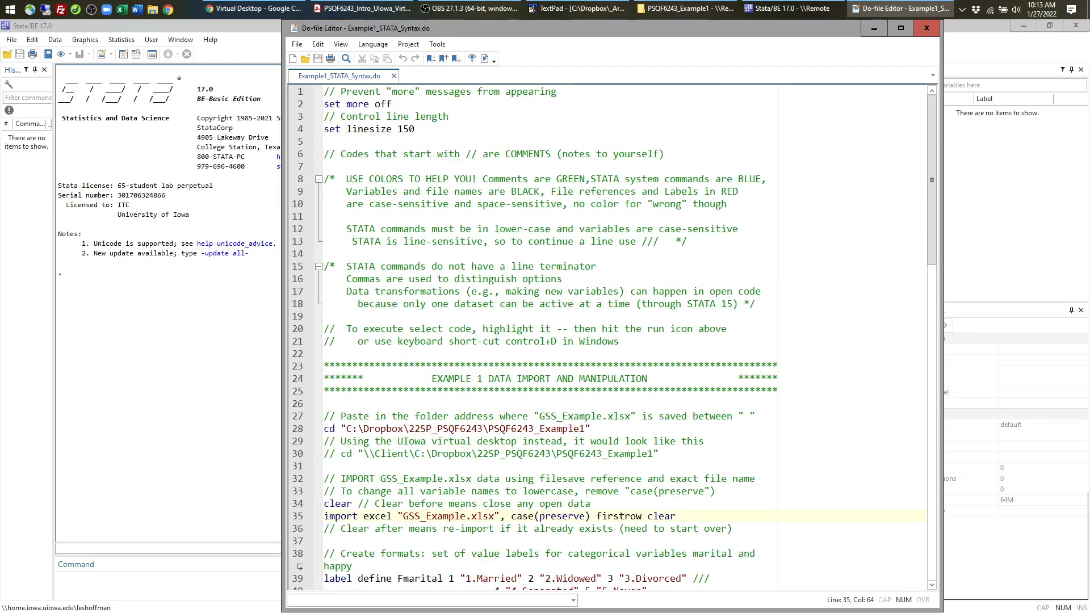
{"action": "scroll", "coordinate": [607, 334], "scroll_direction": "down", "scroll_amount": 8}
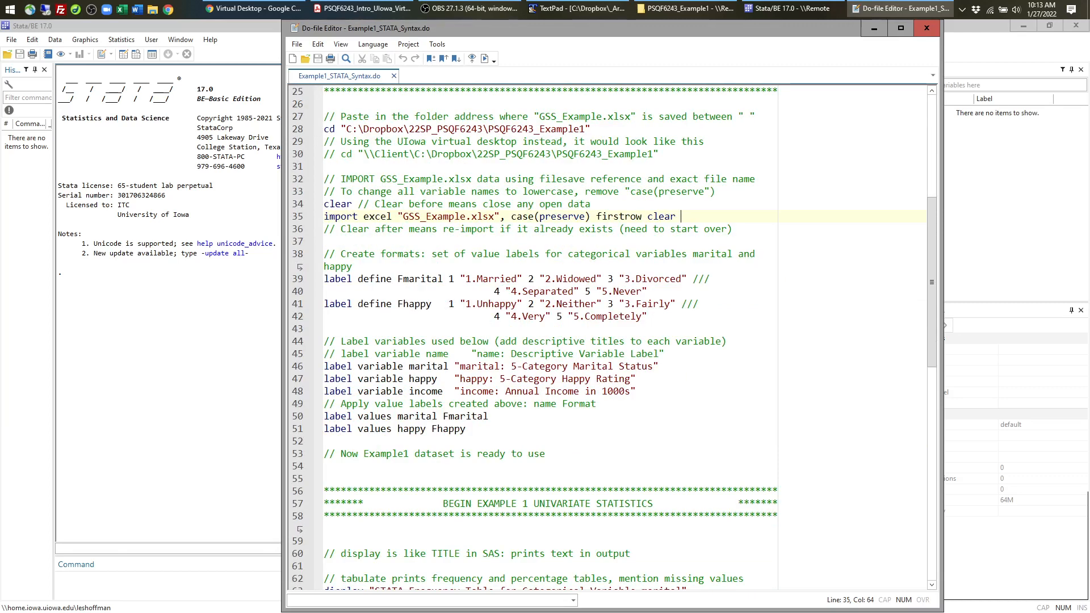
Switch to the PSQF6243_Example1 folder window in File Explorer, copy its full address, and minimize the window.
{"action": "left_click_drag", "start_coordinate": [324, 129], "coordinate": [591, 130]}
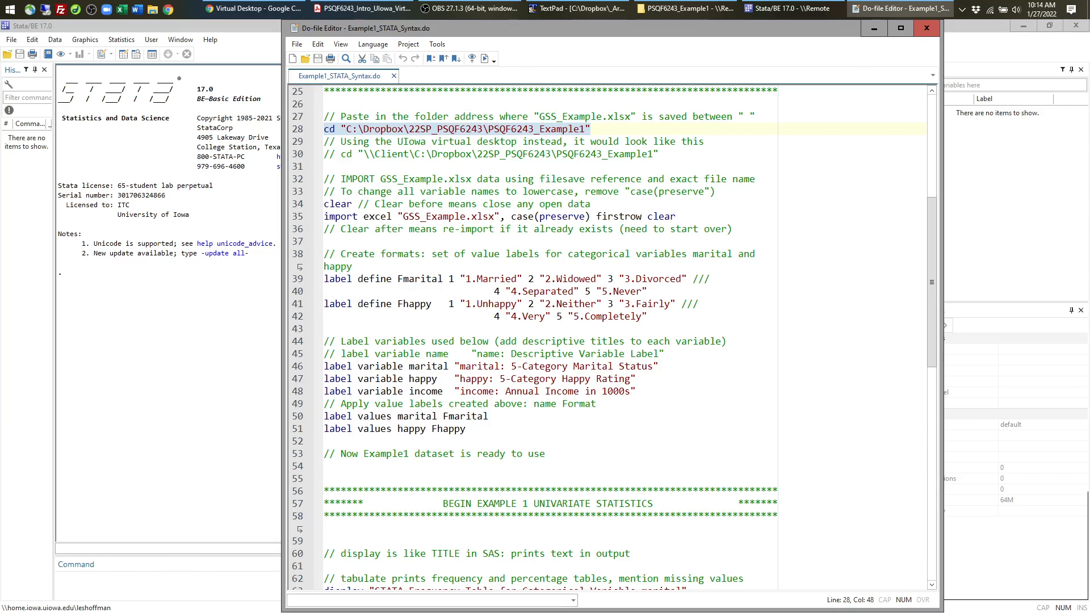
{"action": "left_click", "coordinate": [253, 8]}
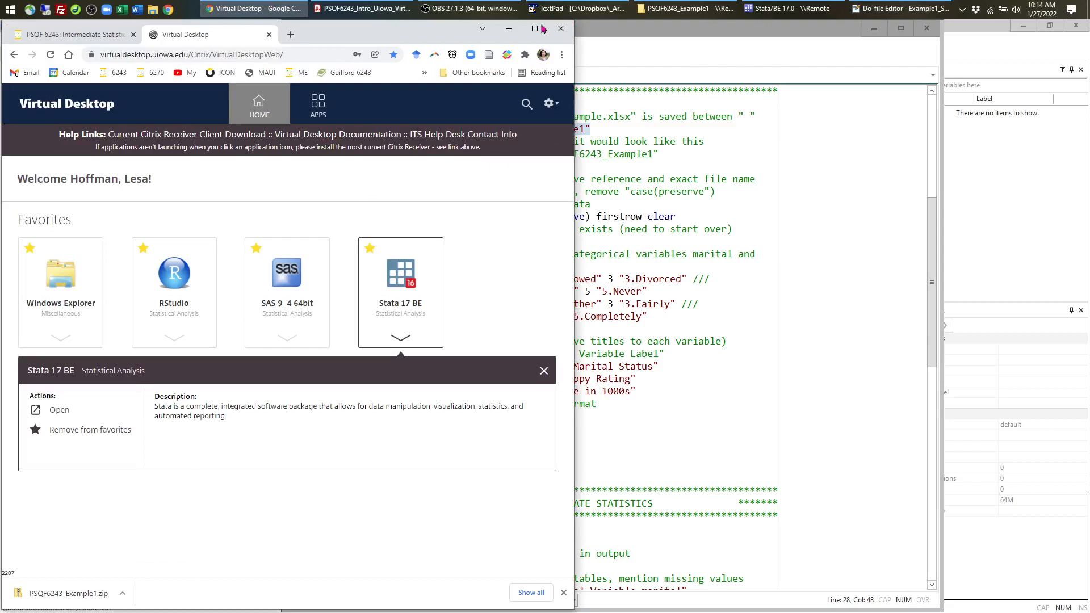
{"action": "left_click", "coordinate": [675, 10]}
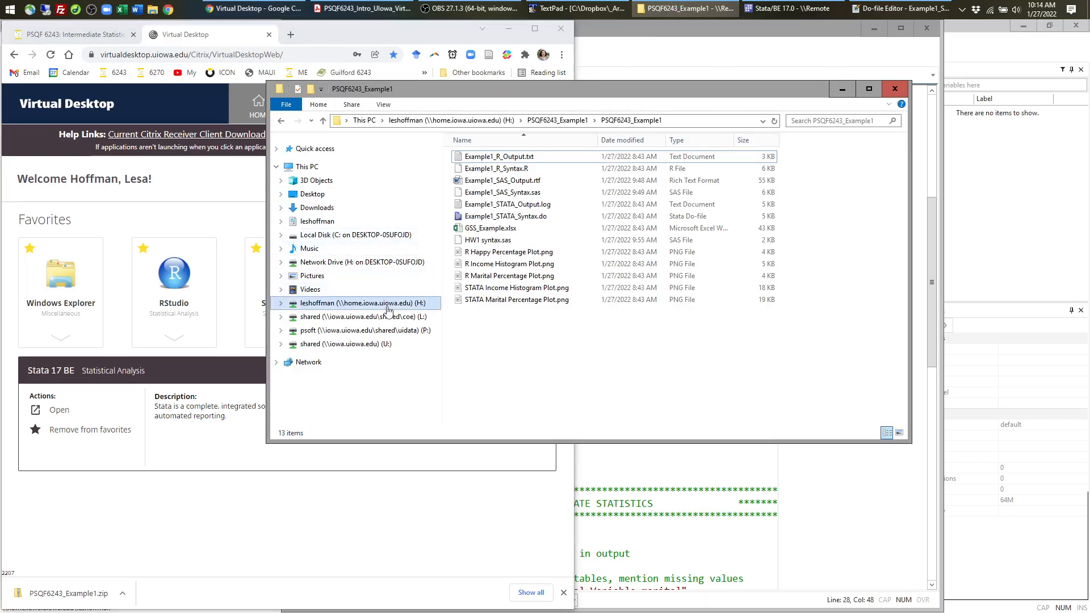
{"action": "left_click", "coordinate": [340, 307]}
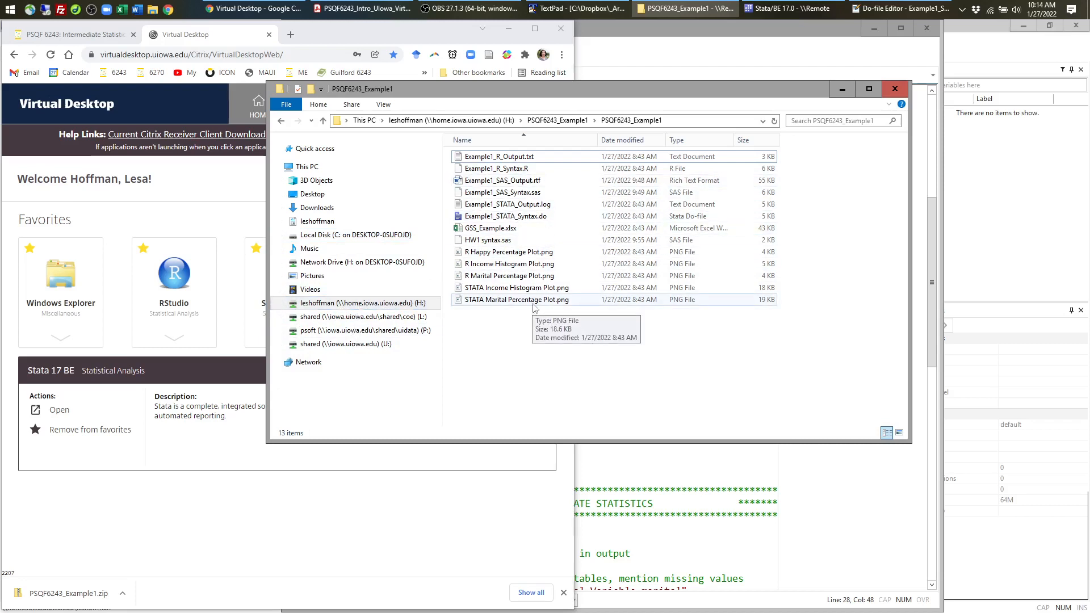
{"action": "left_click", "coordinate": [675, 124]}
{"action": "key", "text": "ctrl+c"}
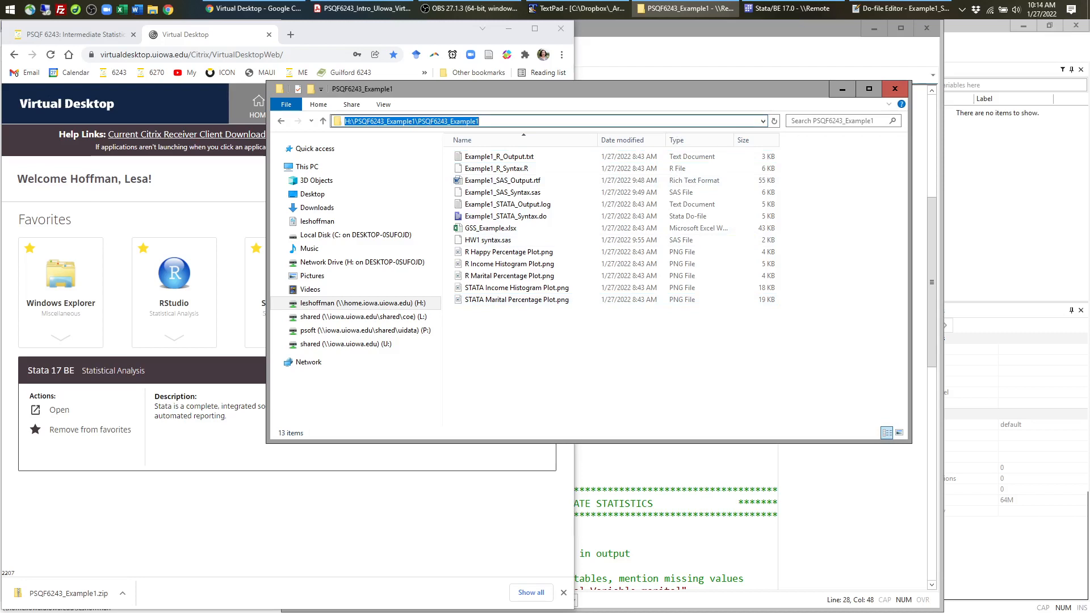
{"action": "left_click", "coordinate": [843, 91]}
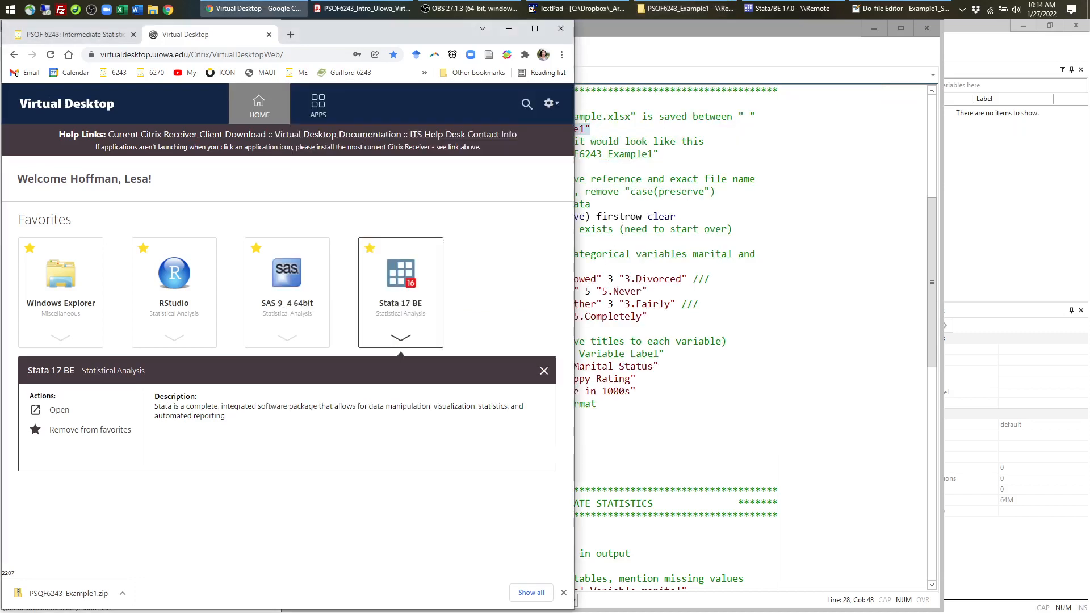
Replace the cd path on line 28 with the copied H:\PSQF6243_Example1\PSQF6243_Example1, then highlight the command with its comment.
{"action": "left_click", "coordinate": [794, 167]}
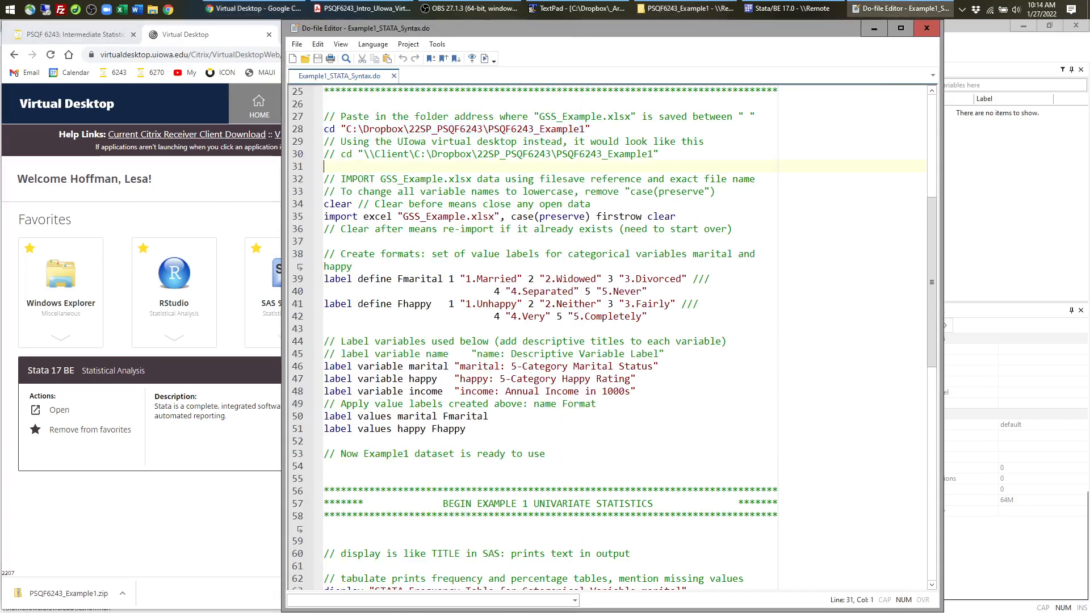
{"action": "left_click_drag", "start_coordinate": [346, 128], "coordinate": [585, 129]}
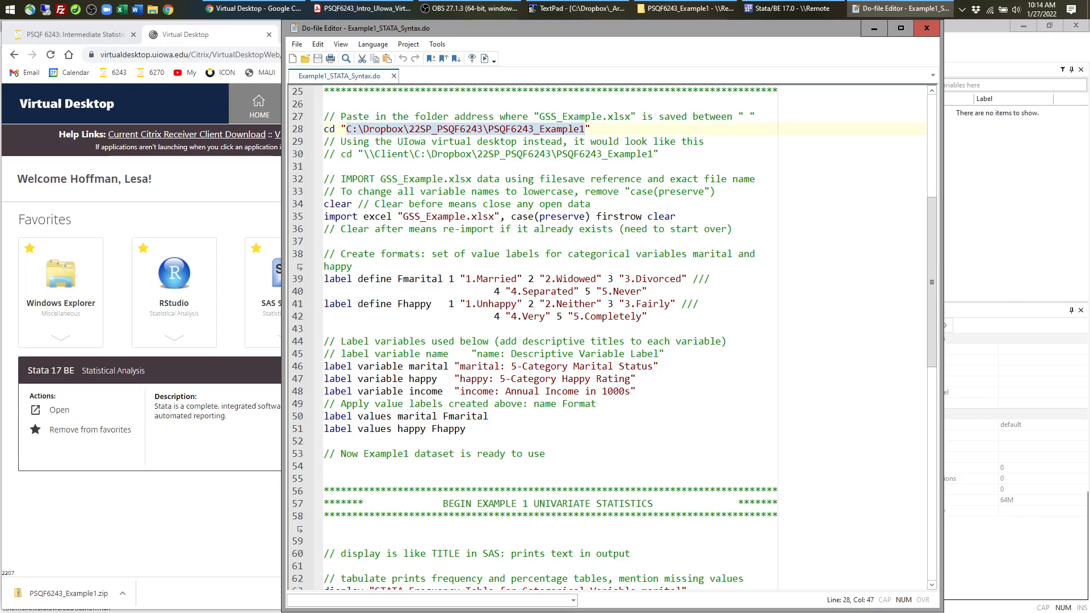
{"action": "key", "text": "ctrl+v"}
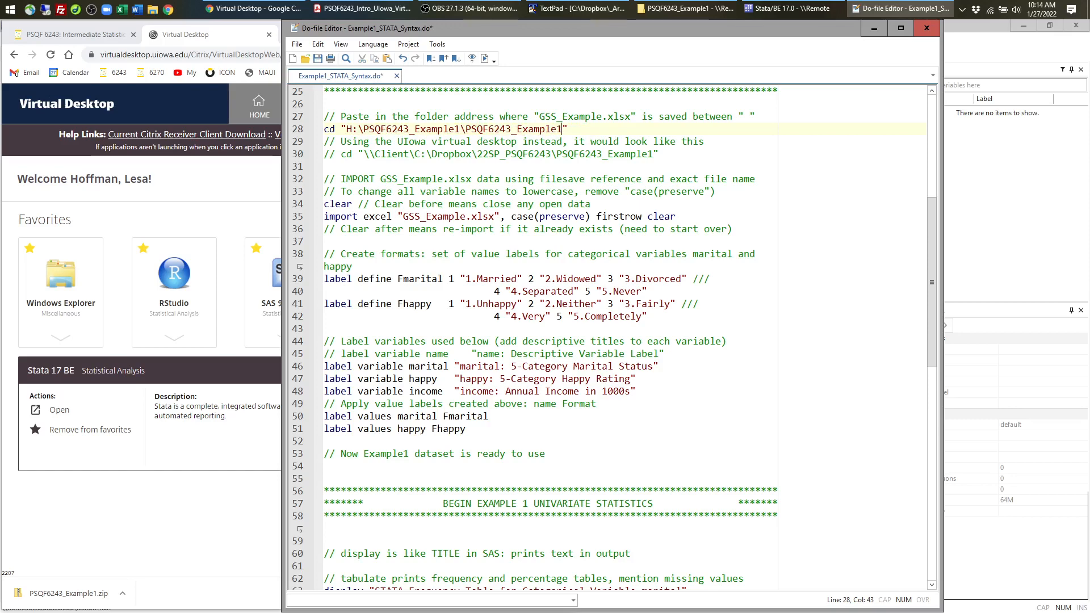
{"action": "left_click_drag", "start_coordinate": [324, 116], "coordinate": [568, 130]}
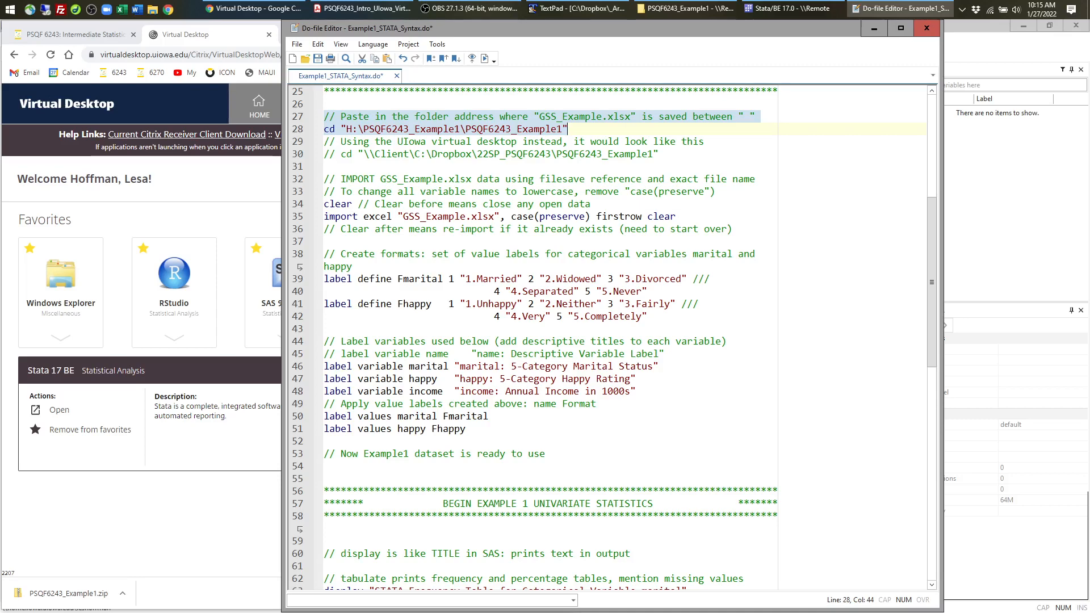
Run only lines 1 to 4, the "set more off" and "set linesize 150" commands, and bring the main Stata window forward.
{"action": "scroll", "coordinate": [613, 335], "scroll_direction": "up", "scroll_amount": 8}
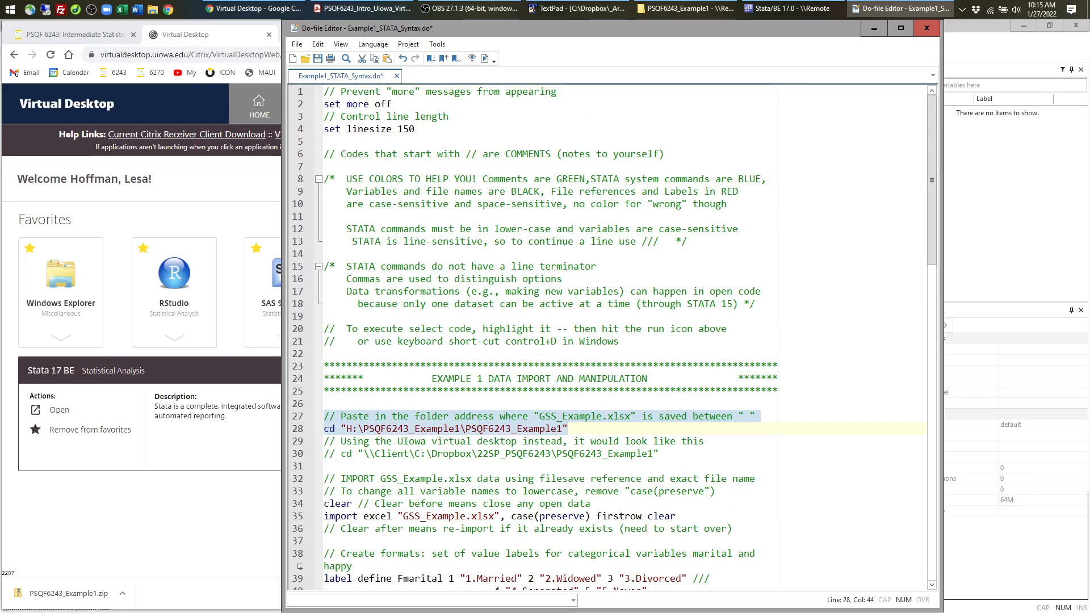
{"action": "left_click_drag", "start_coordinate": [324, 91], "coordinate": [416, 129]}
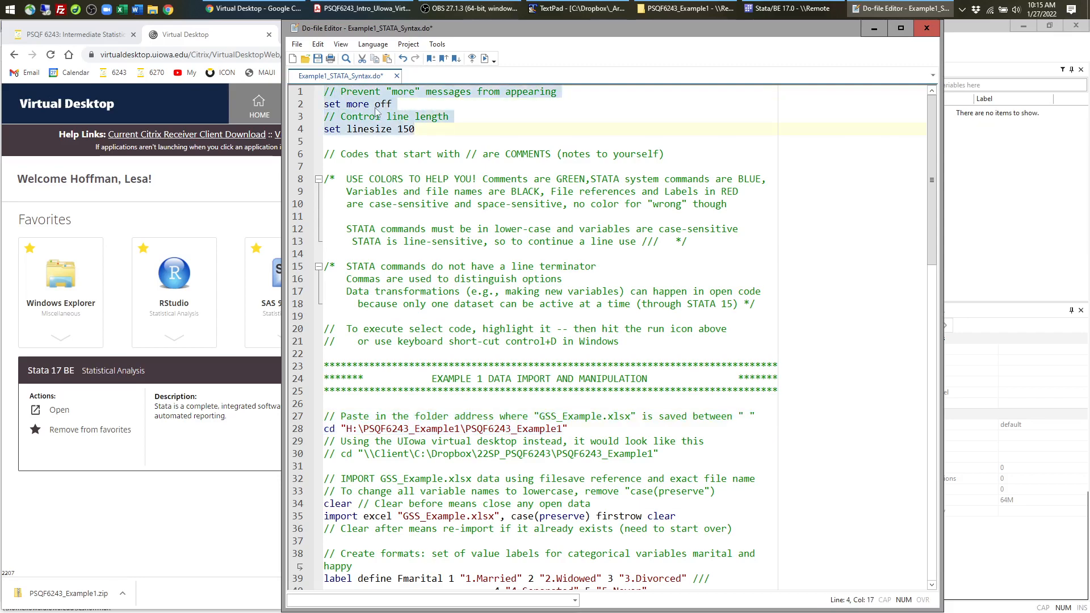
{"action": "left_click", "coordinate": [485, 59]}
{"action": "left_click", "coordinate": [983, 53]}
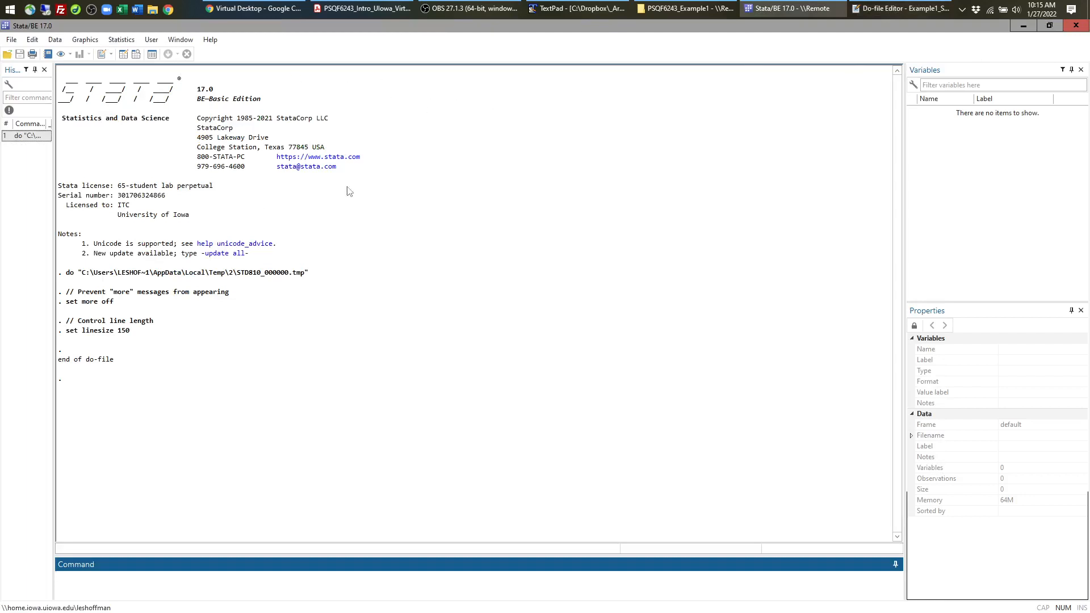
Examine the startup text and the echoed commands in the main Stata results, highlighting the "set more off" and "set linesize 150" section.
{"action": "left_click", "coordinate": [901, 8]}
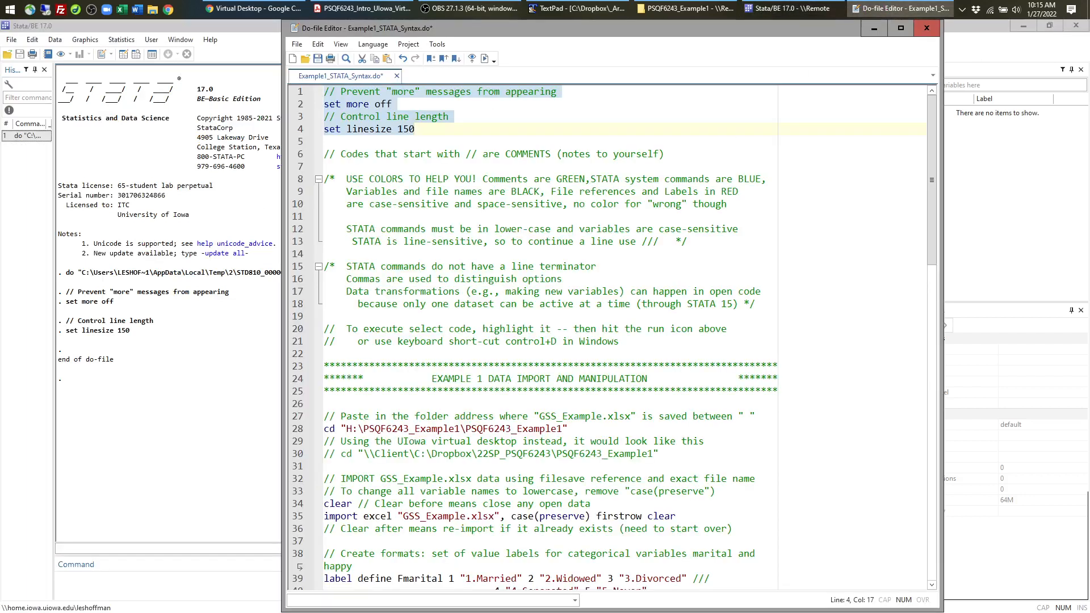
{"action": "left_click", "coordinate": [239, 245]}
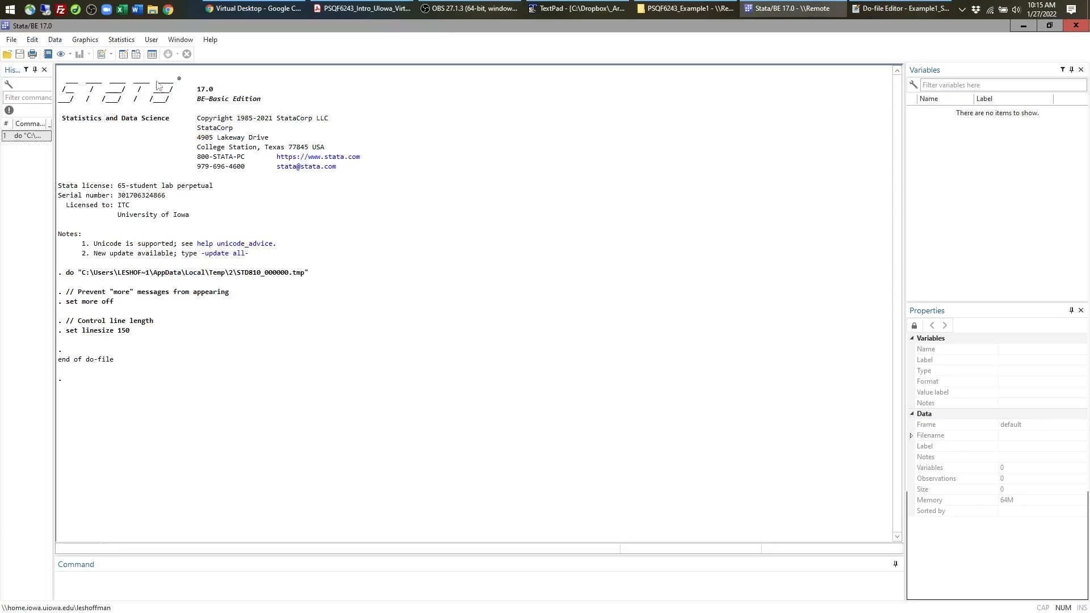
{"action": "left_click_drag", "start_coordinate": [200, 132], "coordinate": [477, 309]}
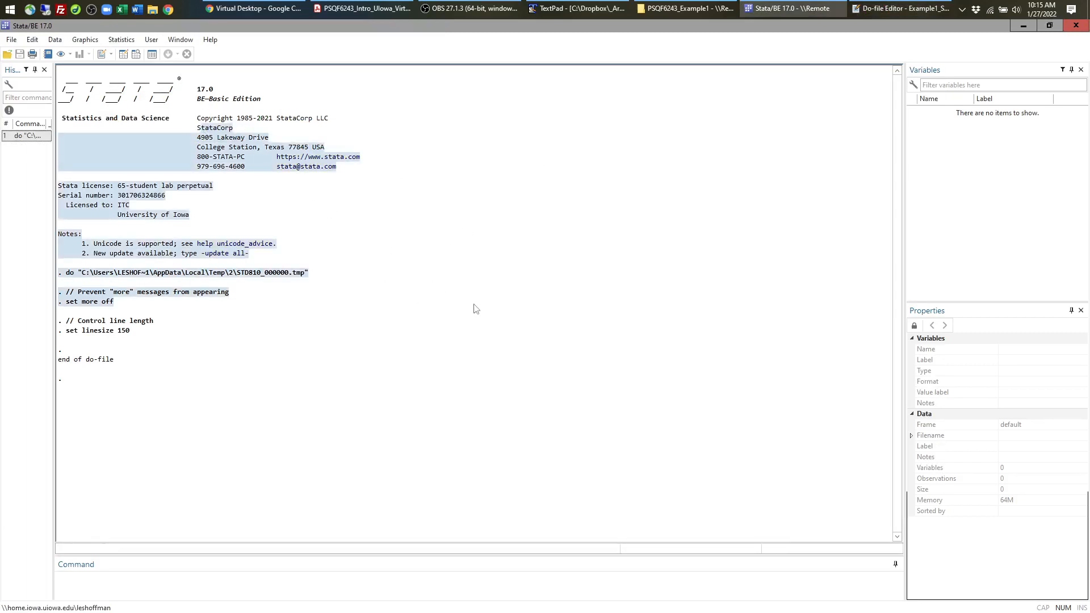
{"action": "left_click", "coordinate": [448, 241]}
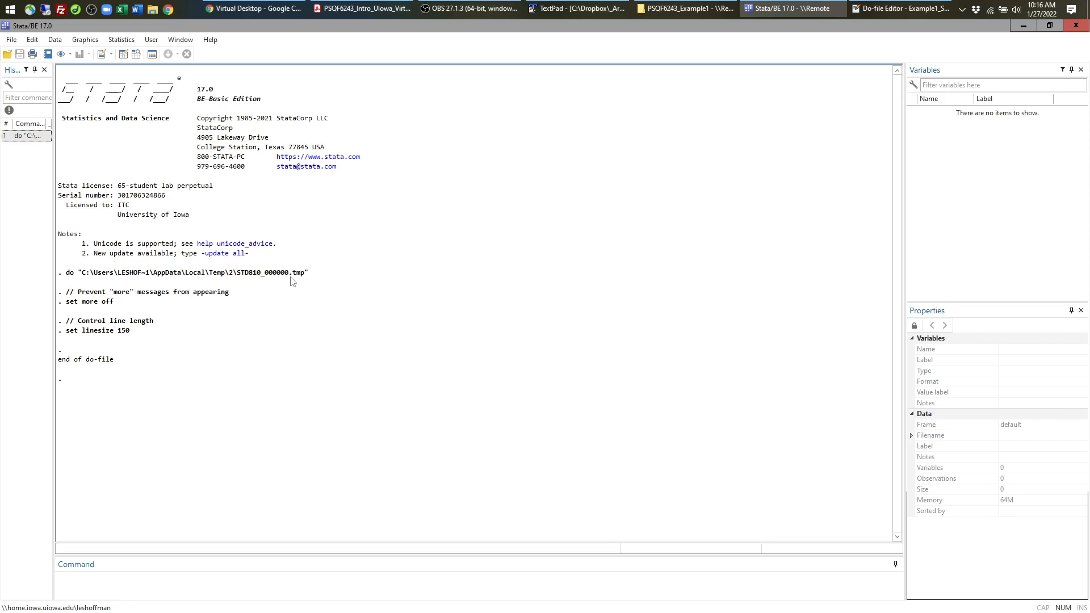
{"action": "left_click_drag", "start_coordinate": [60, 277], "coordinate": [343, 341]}
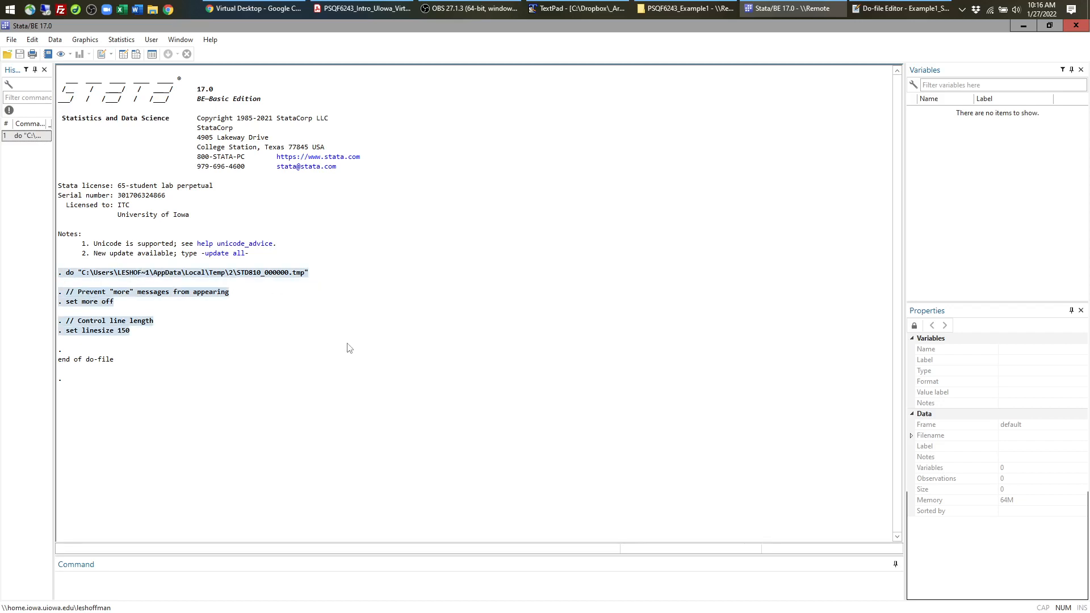
{"action": "left_click", "coordinate": [110, 300]}
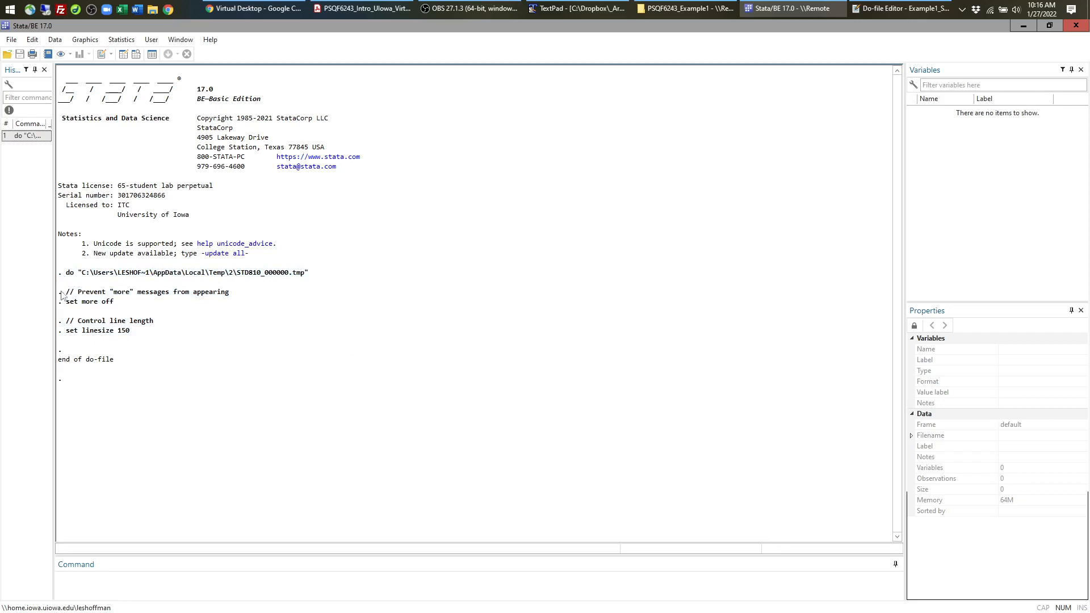
{"action": "left_click_drag", "start_coordinate": [60, 293], "coordinate": [188, 338]}
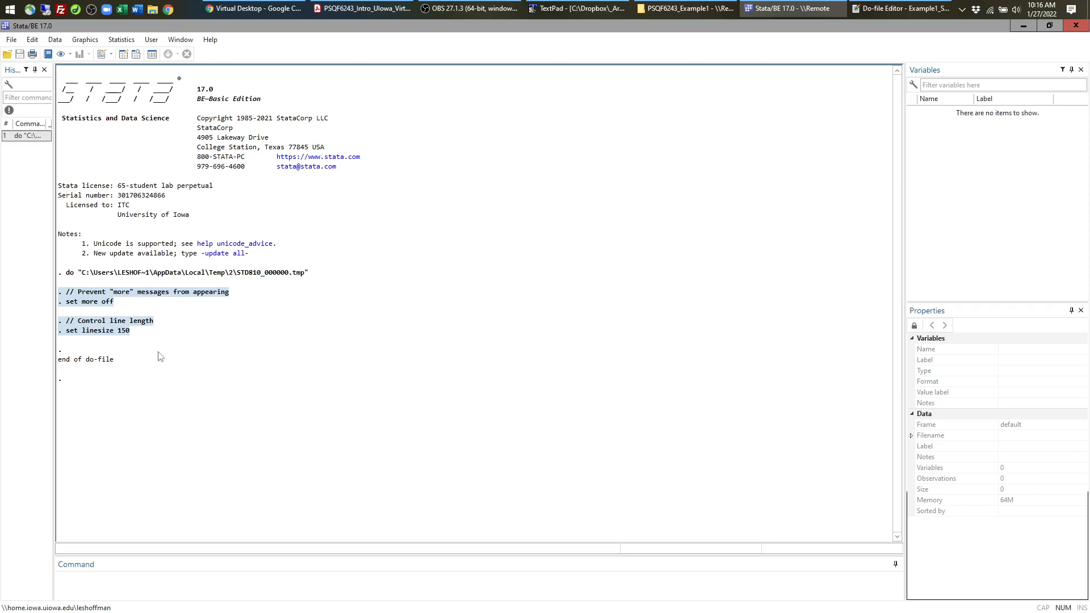
{"action": "left_click", "coordinate": [124, 357]}
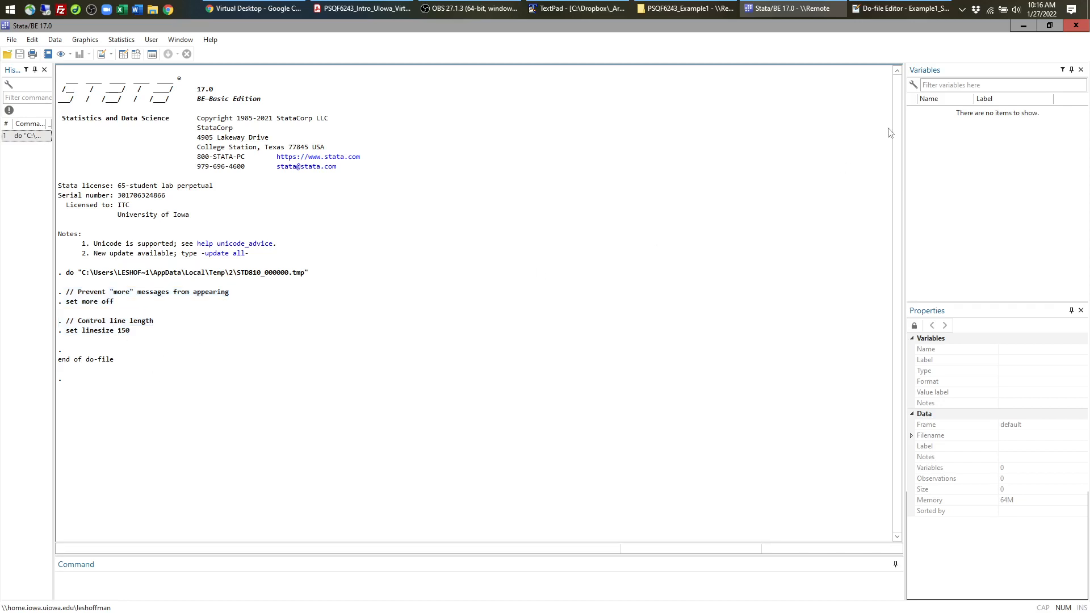
Run only the comment block on lines 6 to 21 of the do-file and bring the main Stata window forward.
{"action": "left_click", "coordinate": [908, 8]}
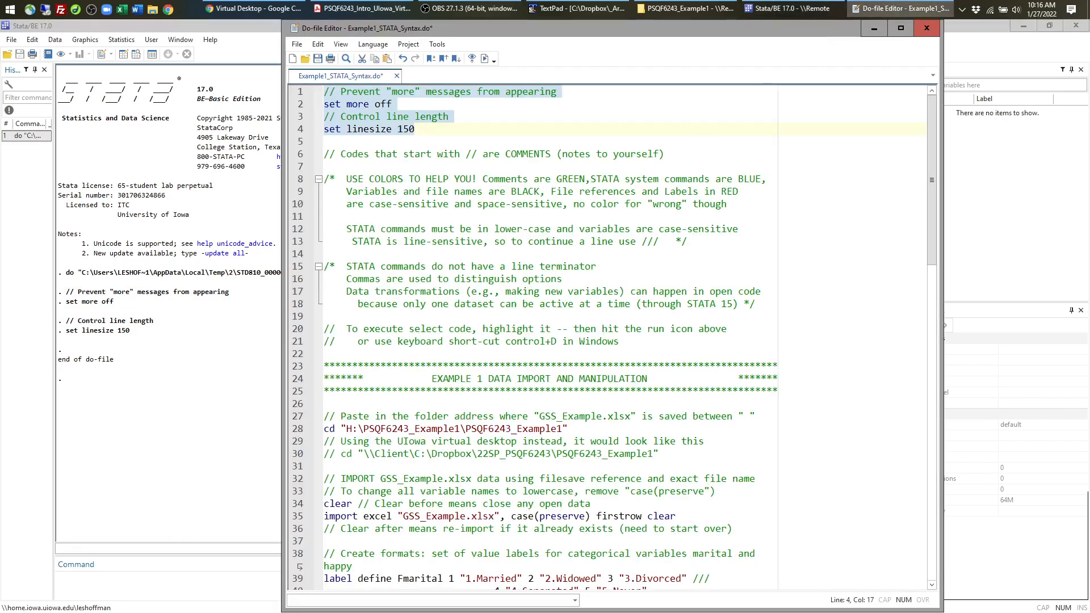
{"action": "left_click_drag", "start_coordinate": [324, 154], "coordinate": [634, 341]}
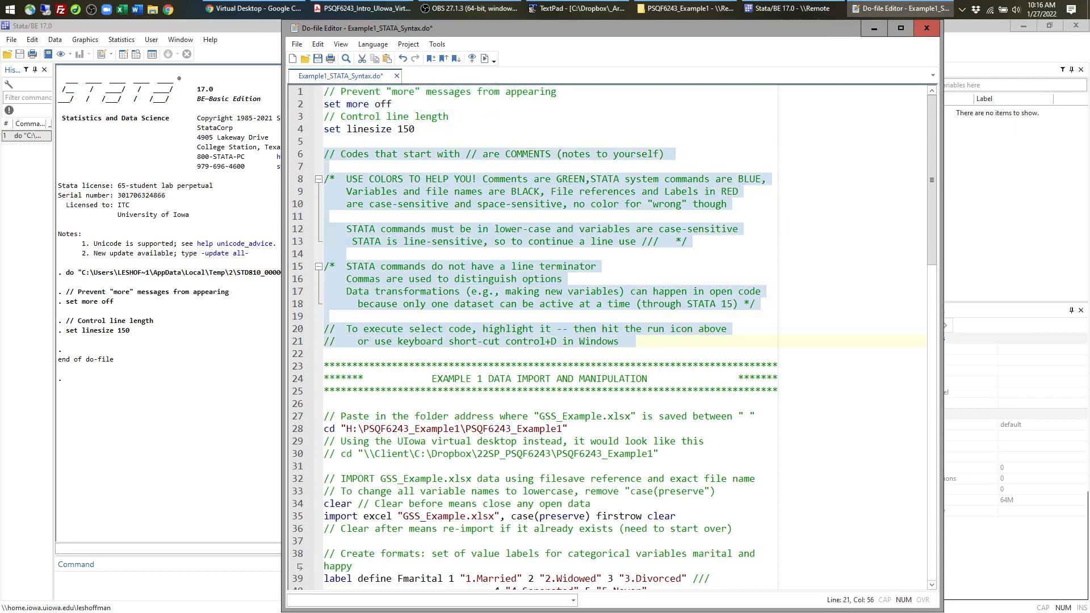
{"action": "left_click", "coordinate": [484, 58]}
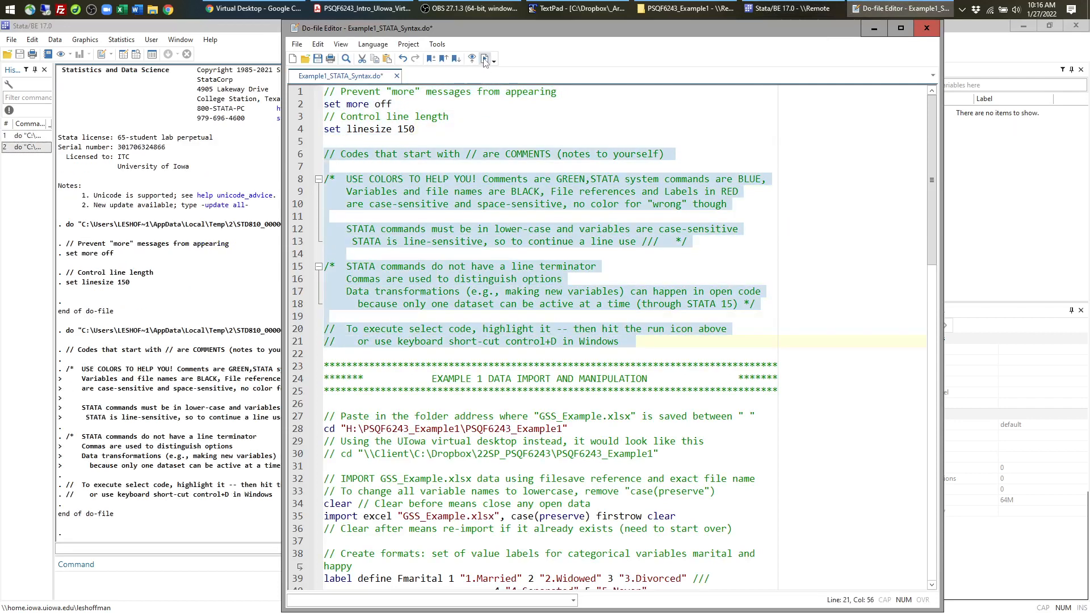
{"action": "left_click", "coordinate": [154, 375]}
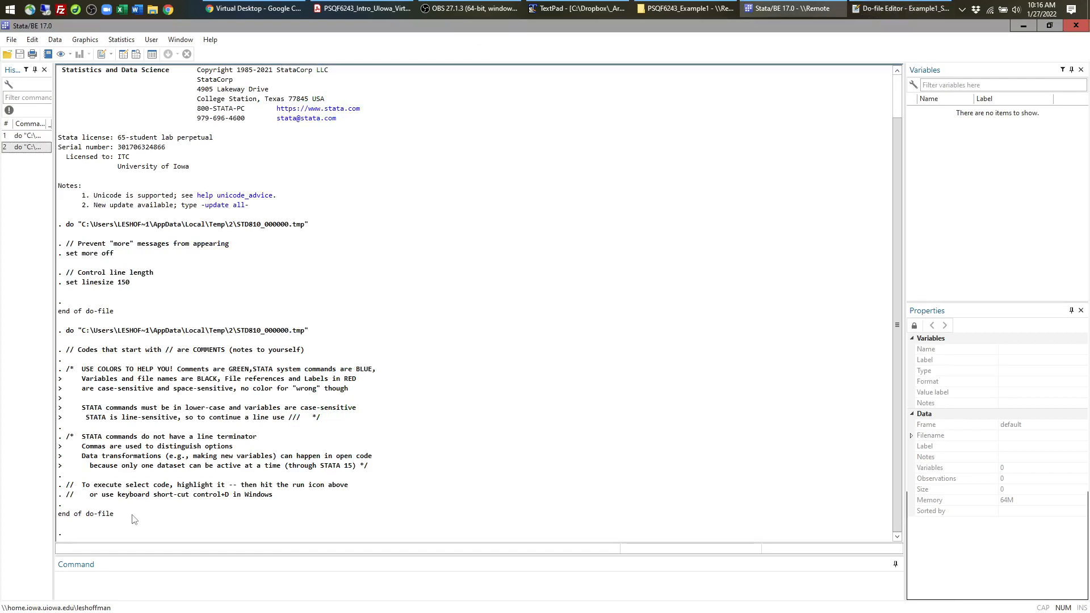
Return to the do-file and highlight the folder address comment and cd command on lines 27 and 28.
{"action": "mouse_move", "coordinate": [887, 17]}
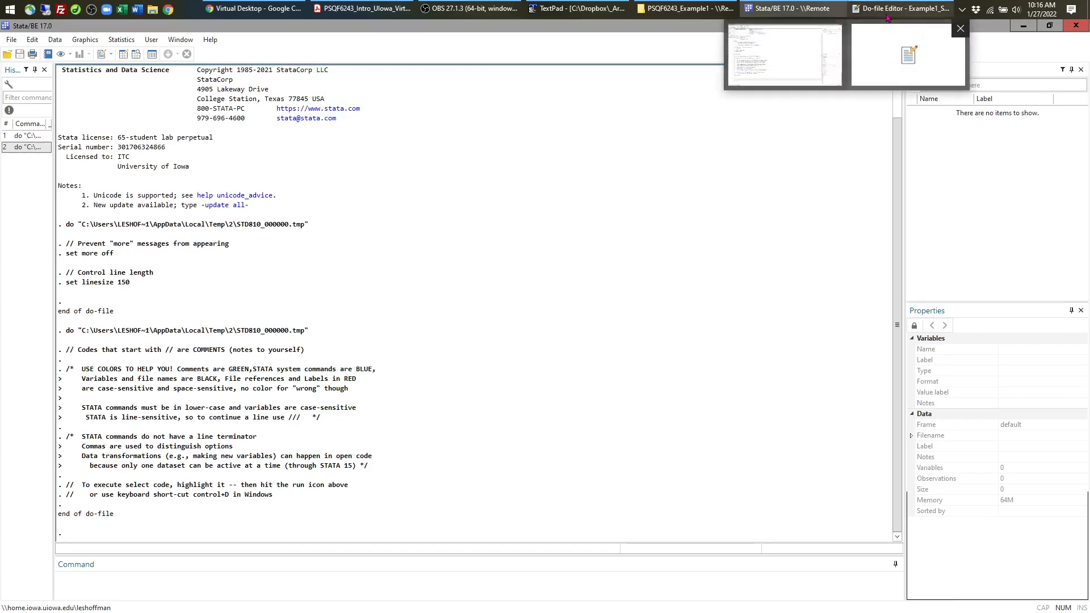
{"action": "left_click", "coordinate": [887, 18]}
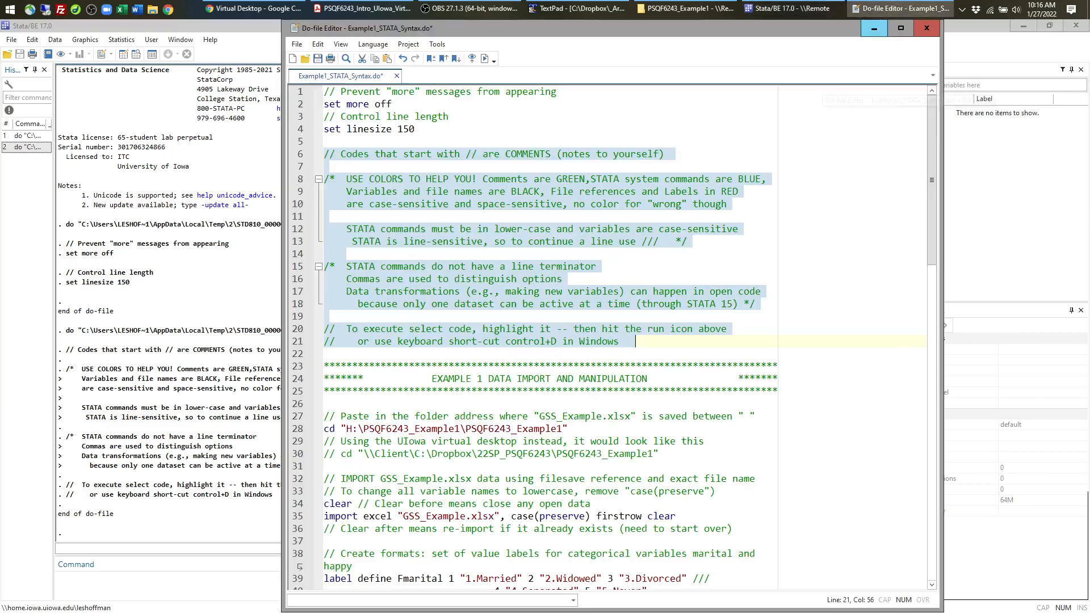
{"action": "scroll", "coordinate": [437, 267], "scroll_direction": "down", "scroll_amount": 3}
{"action": "scroll", "coordinate": [435, 267], "scroll_direction": "down", "scroll_amount": 4}
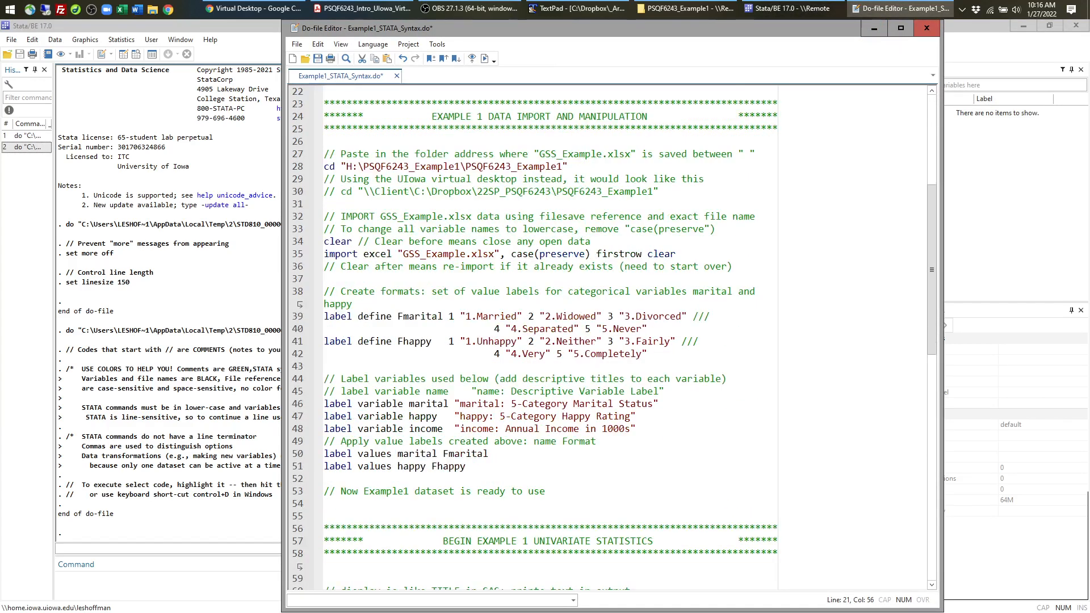
{"action": "left_click_drag", "start_coordinate": [324, 154], "coordinate": [568, 167]}
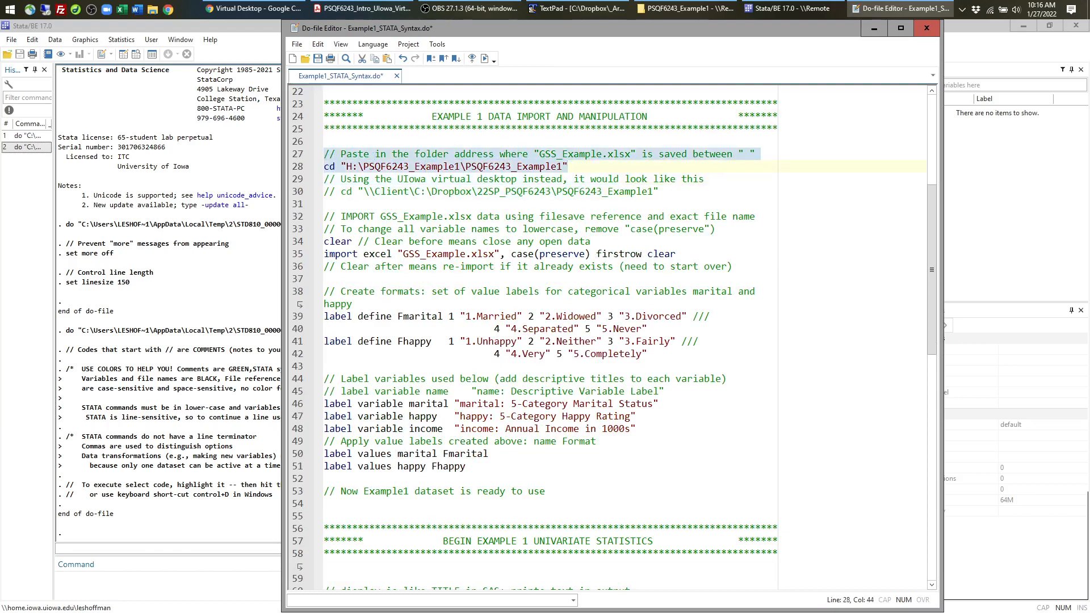
{"action": "left_click", "coordinate": [391, 166]}
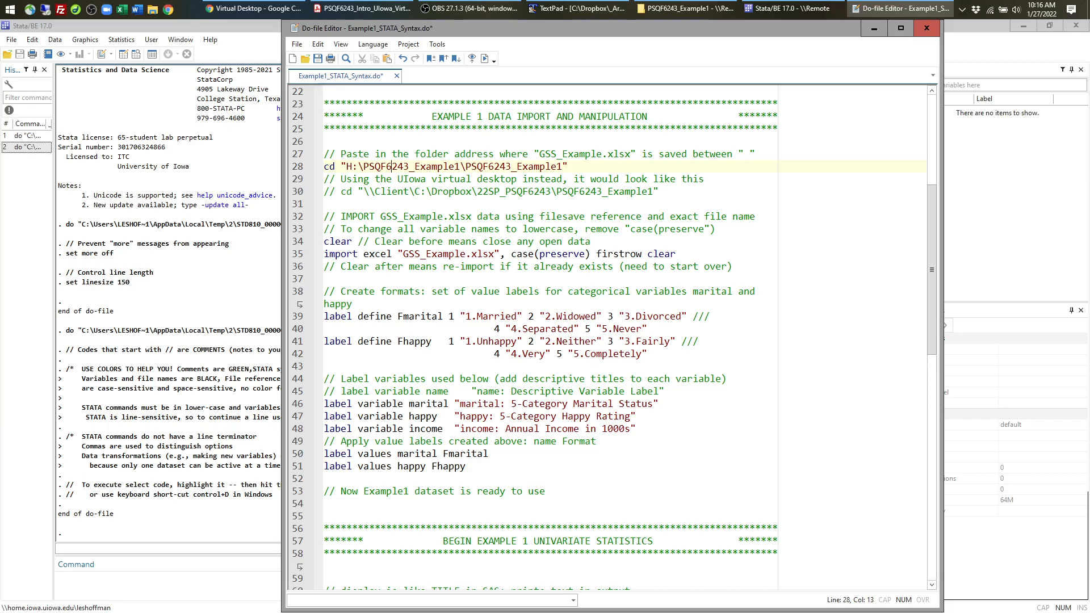
In File Explorer, open Dropbox\22SP_PSQF6243\PSQF6243_Example1 on the local C: disk, reveal its full address, and minimize the window.
{"action": "left_click", "coordinate": [683, 8]}
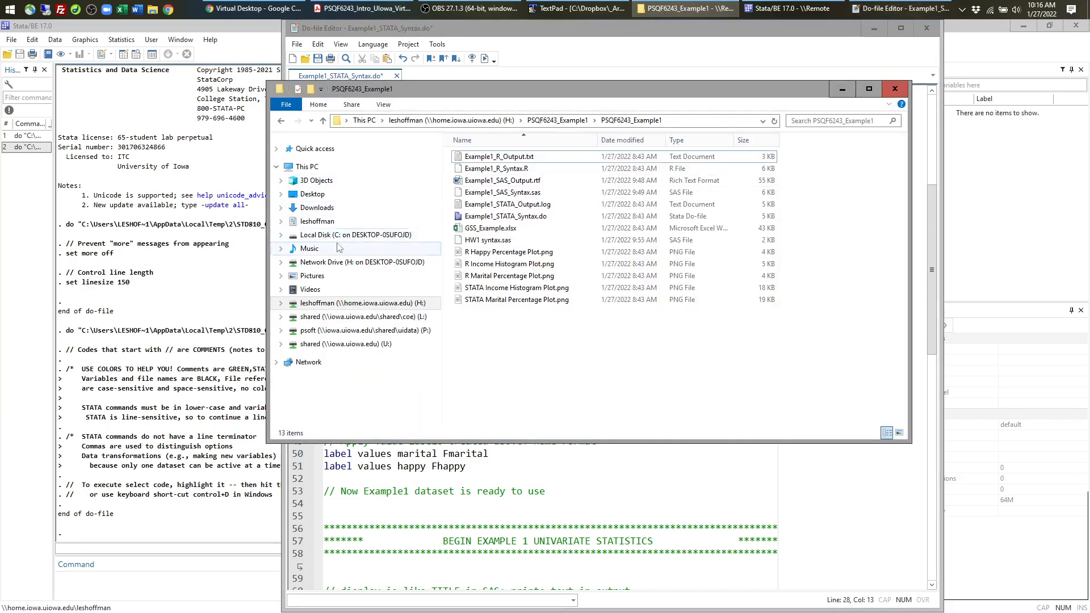
{"action": "left_click", "coordinate": [318, 239]}
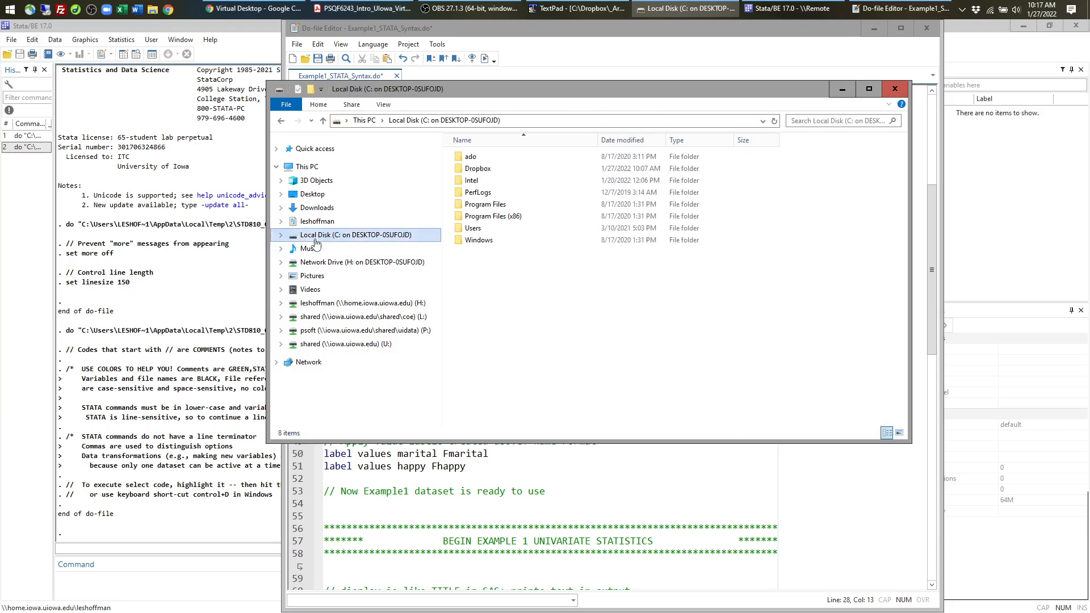
{"action": "left_click", "coordinate": [478, 169]}
{"action": "key", "text": "Return"}
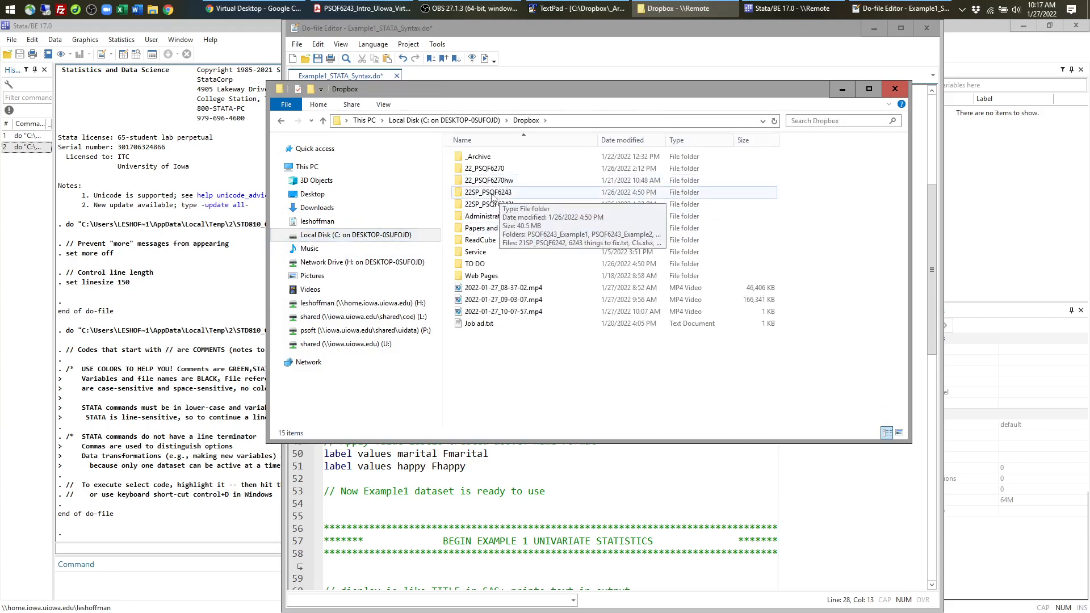
{"action": "double_click", "coordinate": [511, 193]}
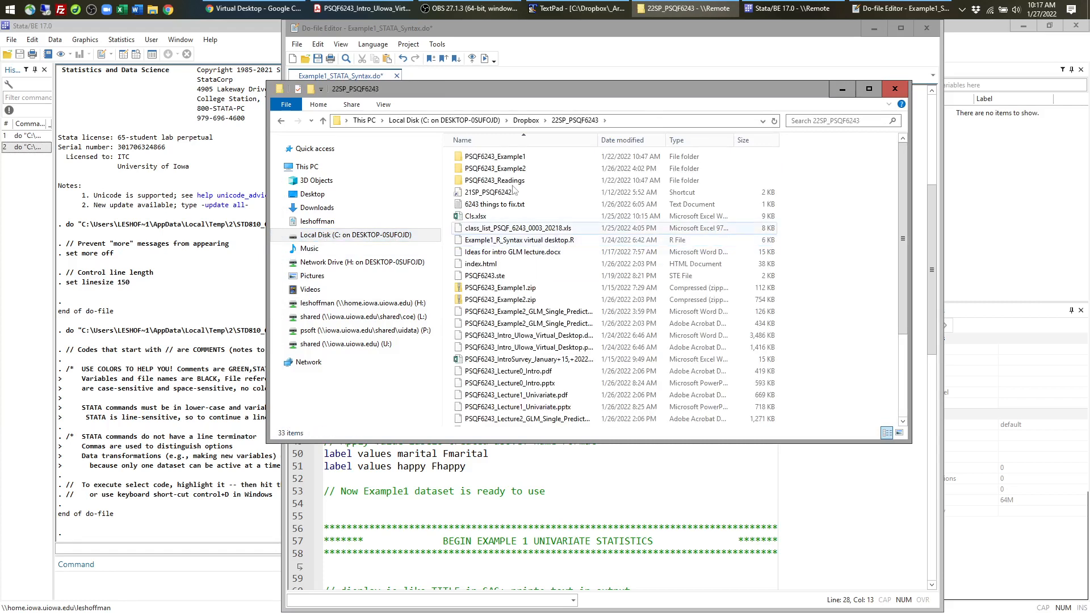
{"action": "double_click", "coordinate": [499, 157]}
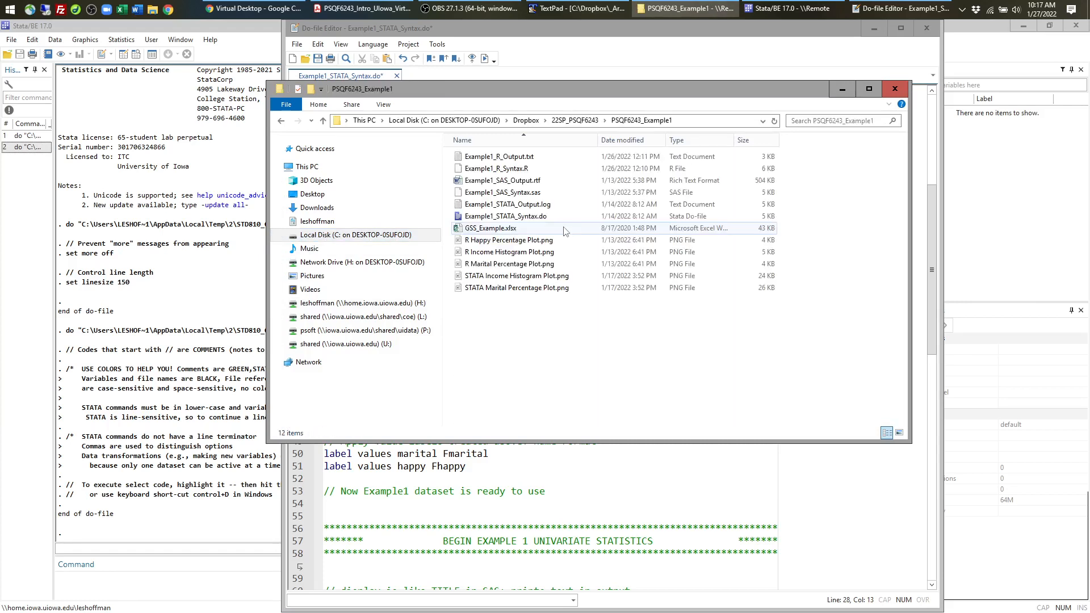
{"action": "left_click", "coordinate": [684, 121]}
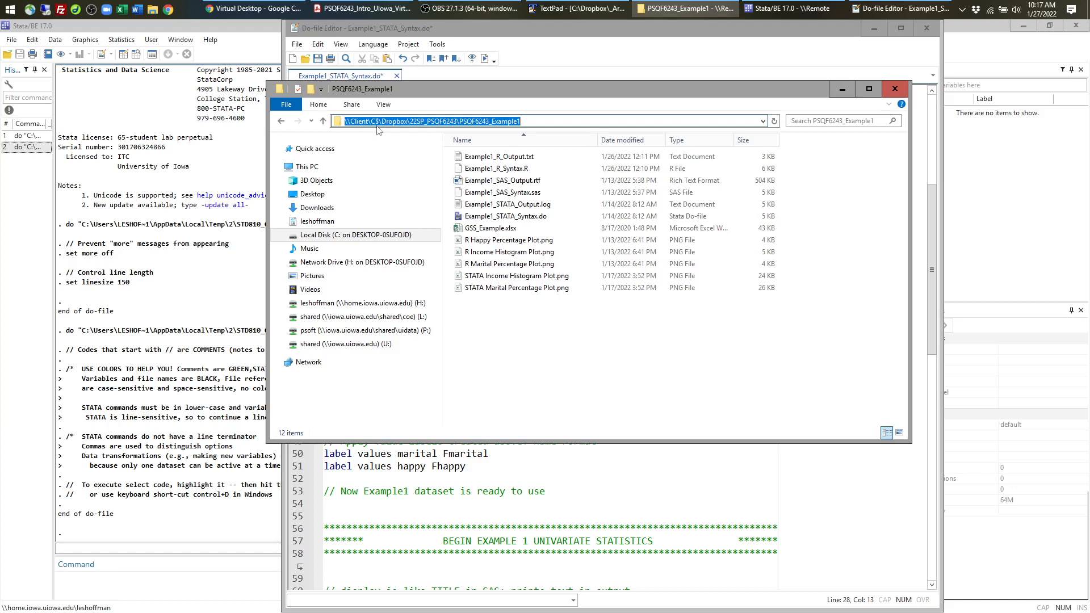
{"action": "left_click", "coordinate": [842, 90]}
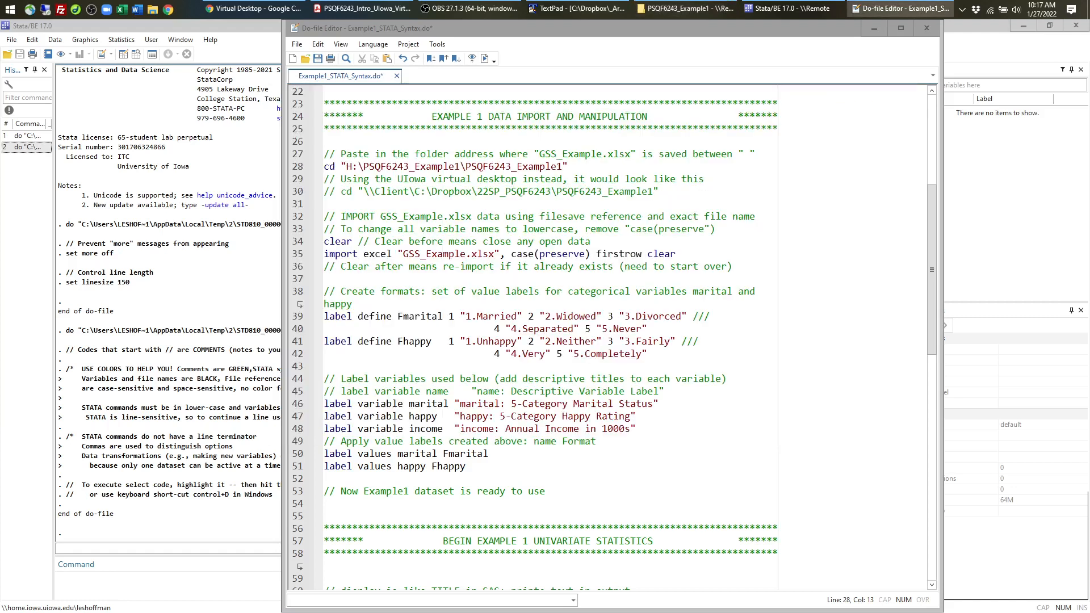
Highlight the alternative \\Client cd command on line 30 and remove the // comment marks before it.
{"action": "left_click_drag", "start_coordinate": [341, 191], "coordinate": [659, 192]}
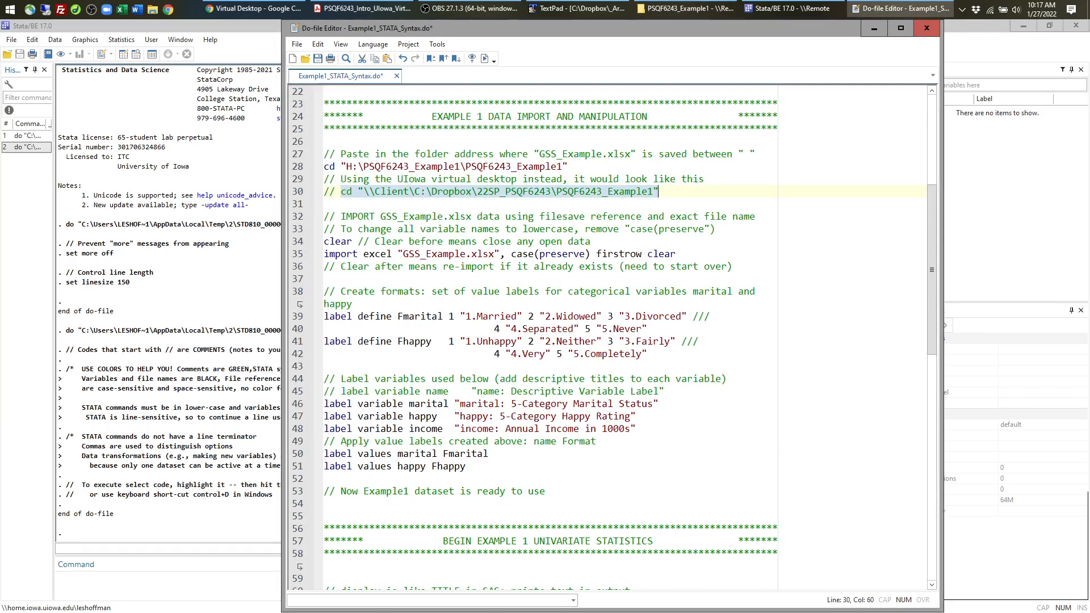
{"action": "left_click", "coordinate": [329, 191]}
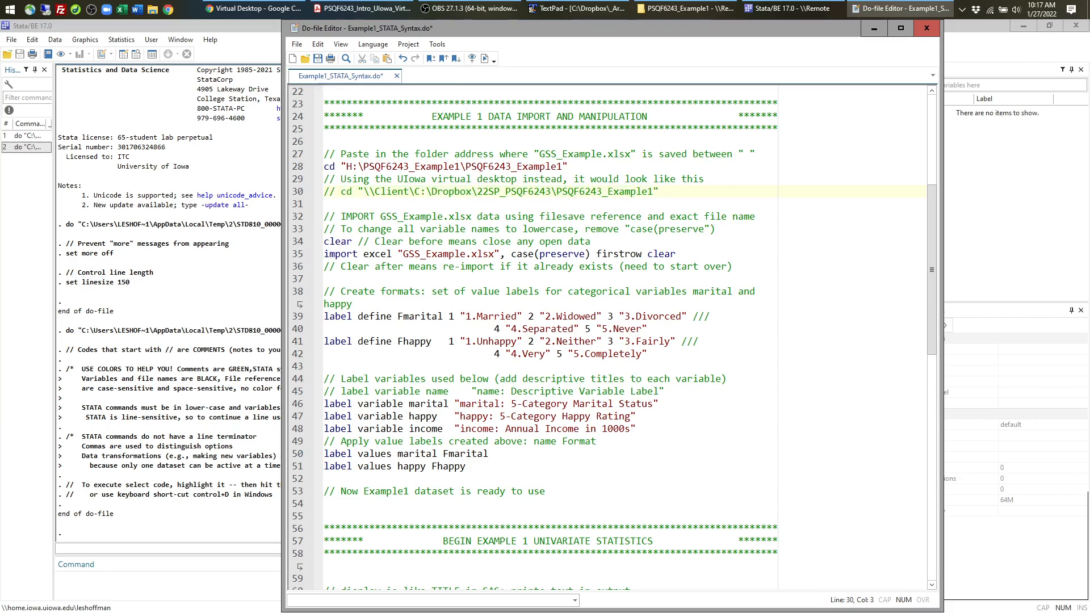
{"action": "key", "text": "BackSpace"}
{"action": "key", "text": "BackSpace"}
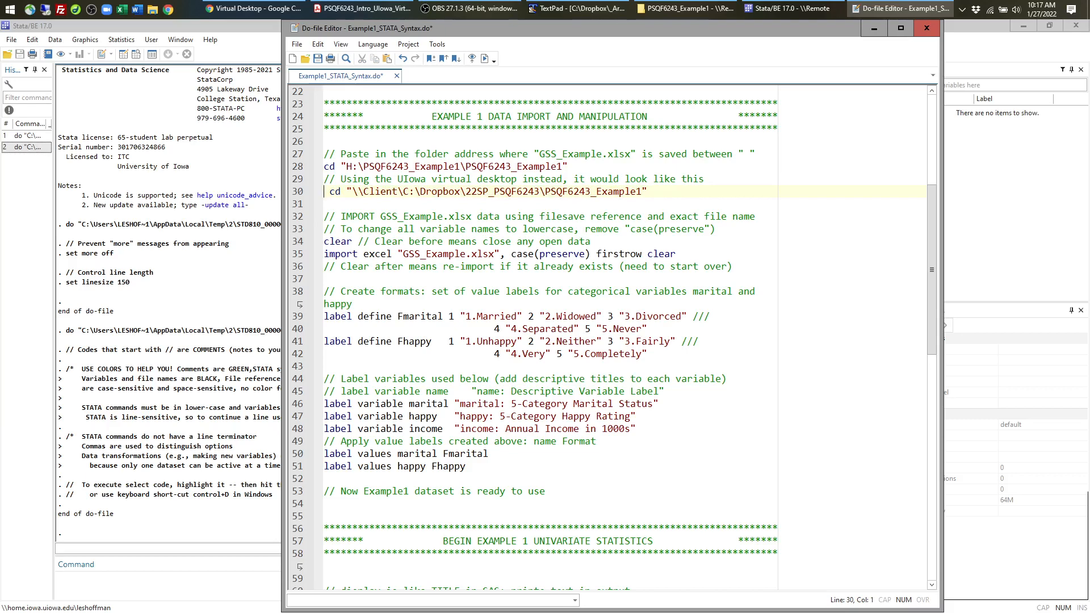
Highlight the \\Client\ prefix and drive colon on line 30, then put the // comment marks back before the cd command.
{"action": "left_click_drag", "start_coordinate": [351, 191], "coordinate": [403, 191]}
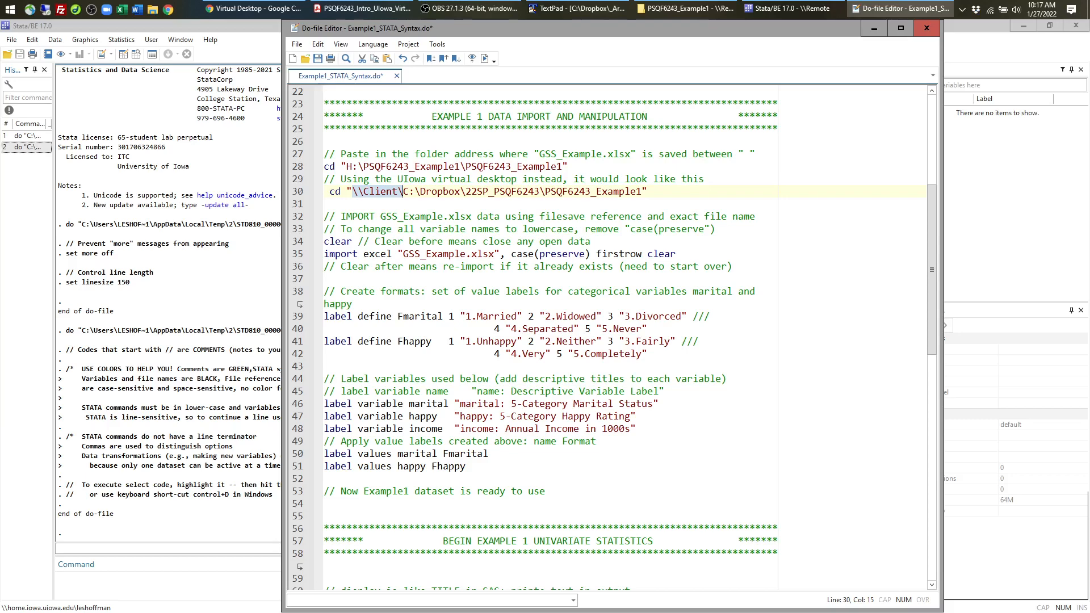
{"action": "left_click", "coordinate": [411, 191]}
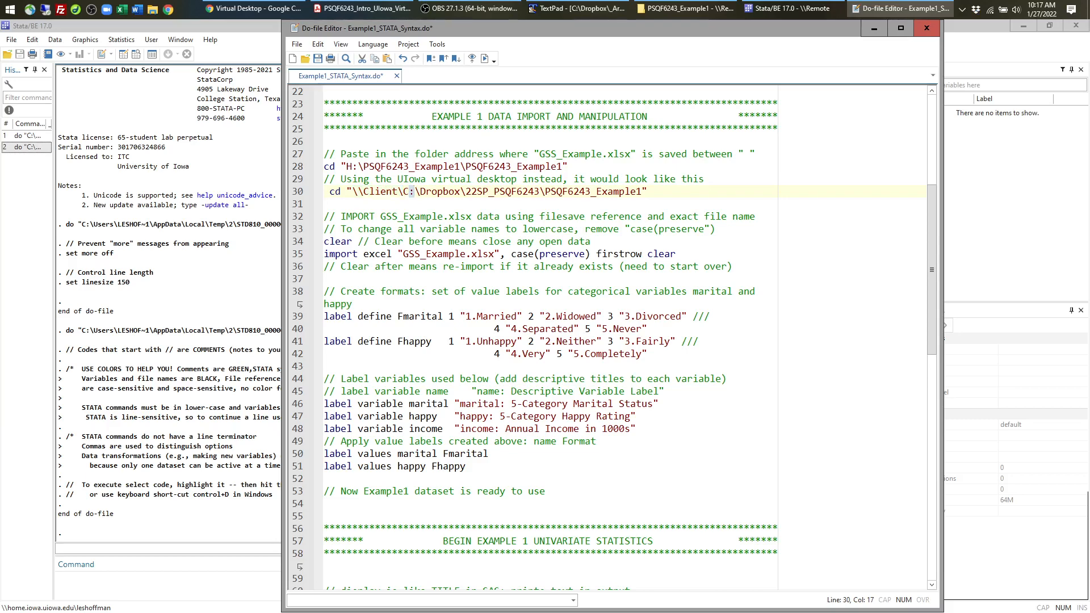
{"action": "left_click", "coordinate": [325, 191]}
{"action": "type", "text": "//"}
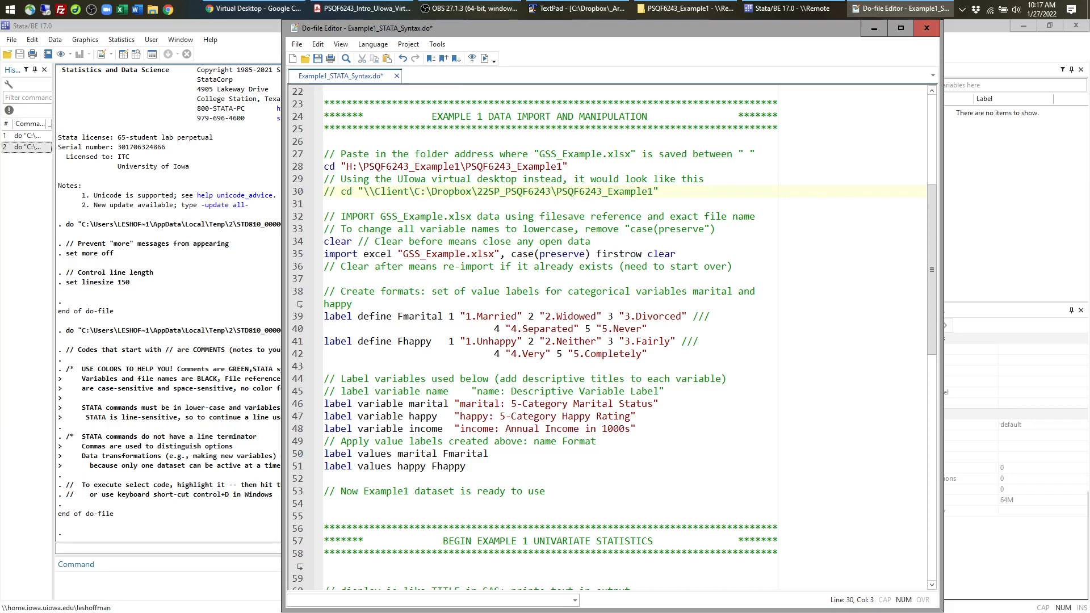
{"action": "left_click_drag", "start_coordinate": [659, 192], "coordinate": [323, 192]}
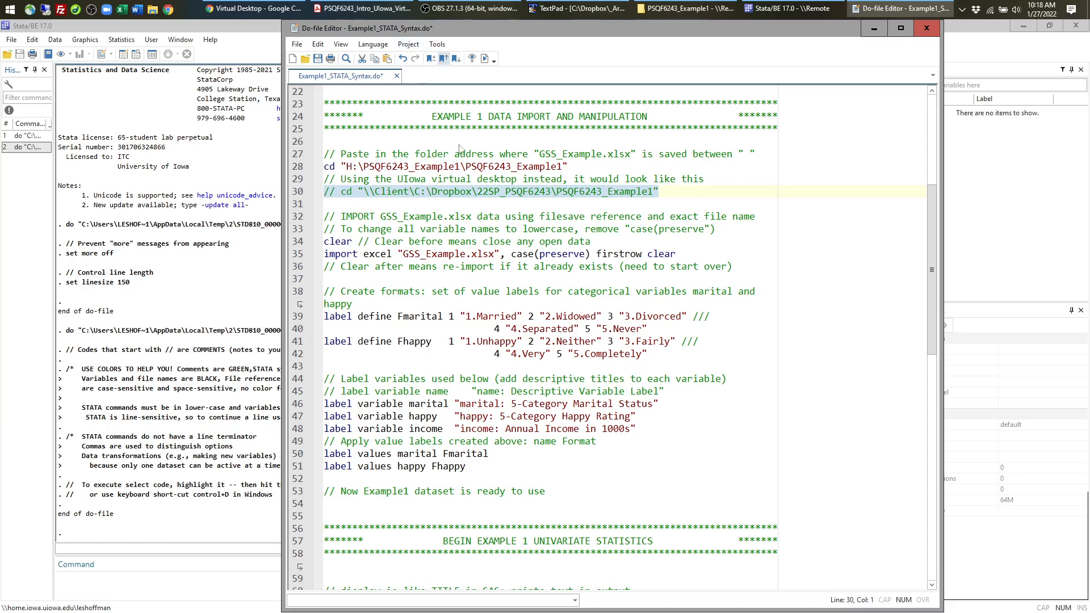
Save Example1_STATA_Syntax.do under its existing name and look at the Save as option without using it.
{"action": "left_click", "coordinate": [391, 154]}
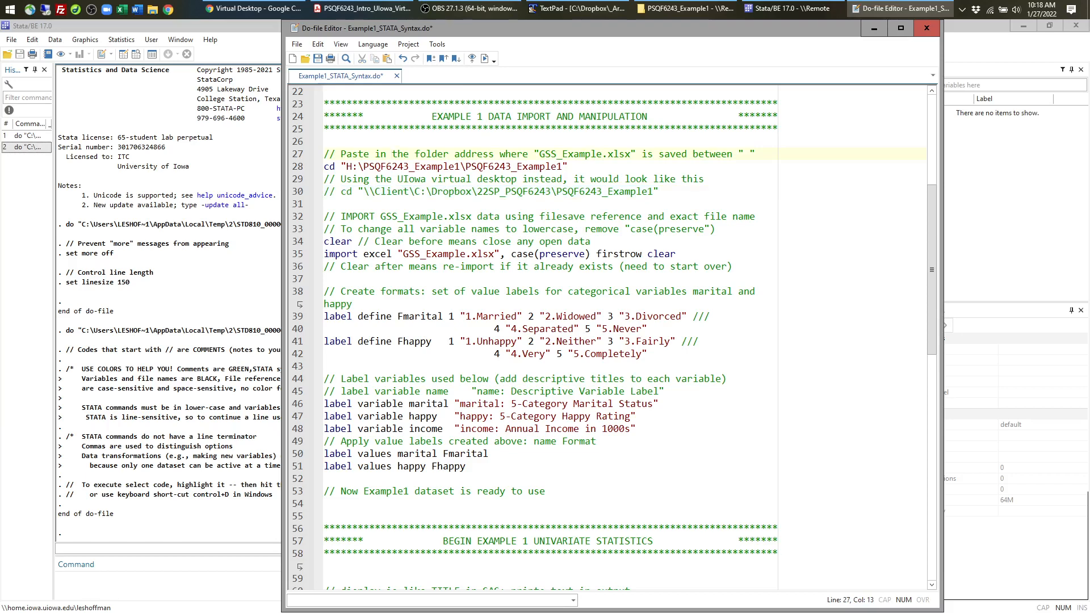
{"action": "key", "text": "ctrl+s"}
{"action": "left_click", "coordinate": [296, 44]}
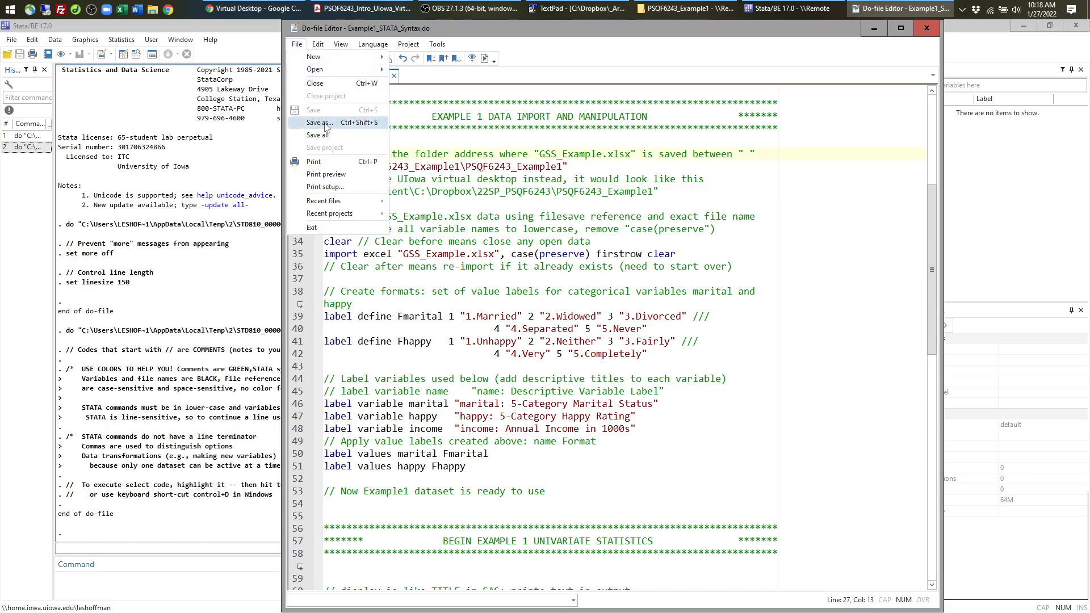
{"action": "left_click", "coordinate": [500, 241]}
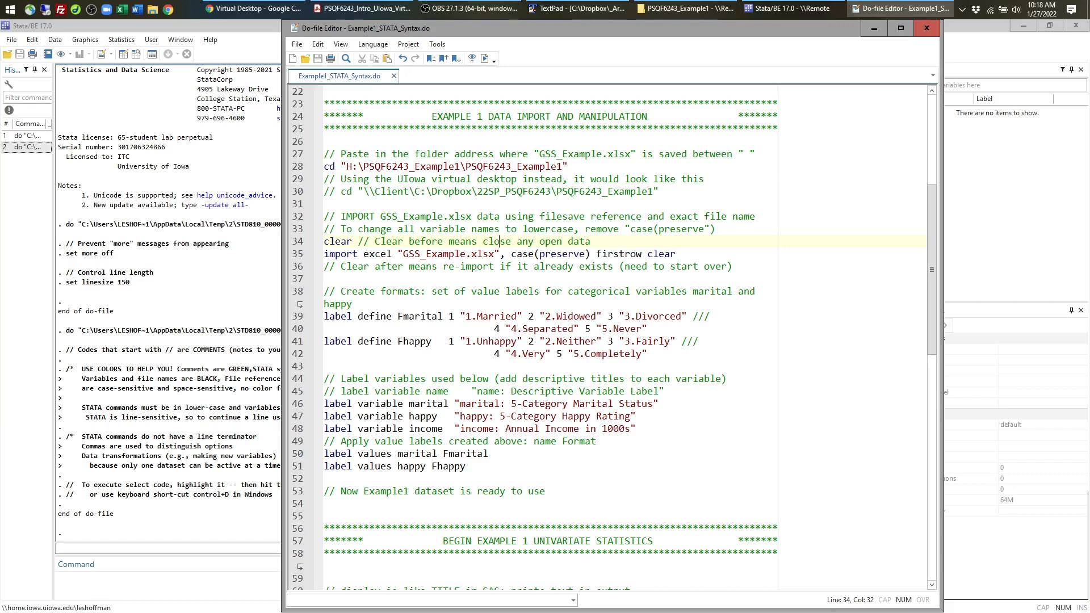
Run lines 27–28 to set the working folder to H:\PSQF6243_Example1\PSQF6243_Example1, view the Results output, and return to the do-file.
{"action": "left_click_drag", "start_coordinate": [324, 154], "coordinate": [568, 166]}
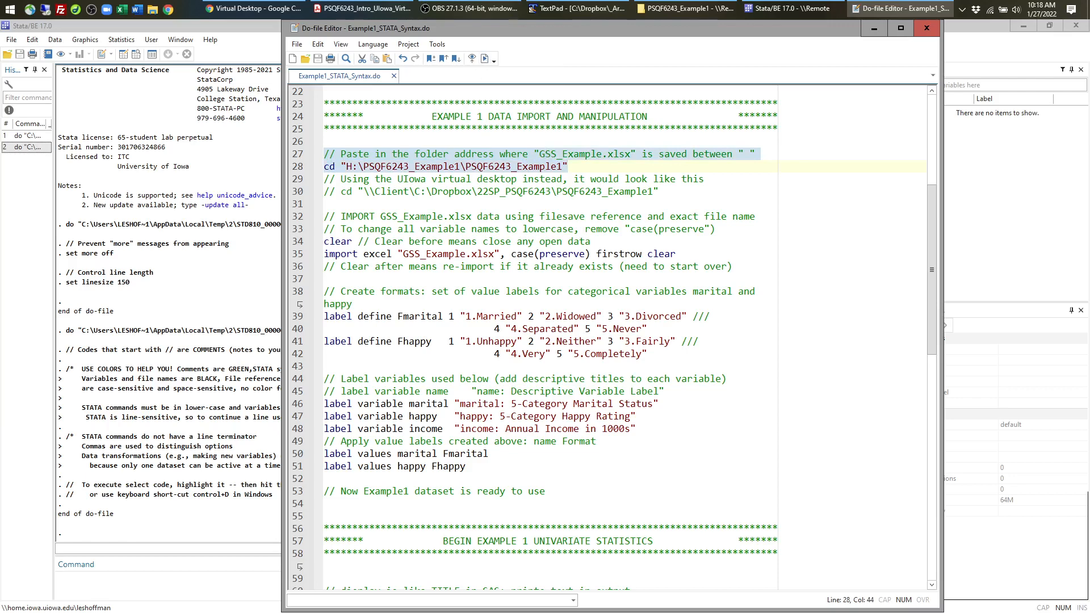
{"action": "key", "text": "ctrl+d"}
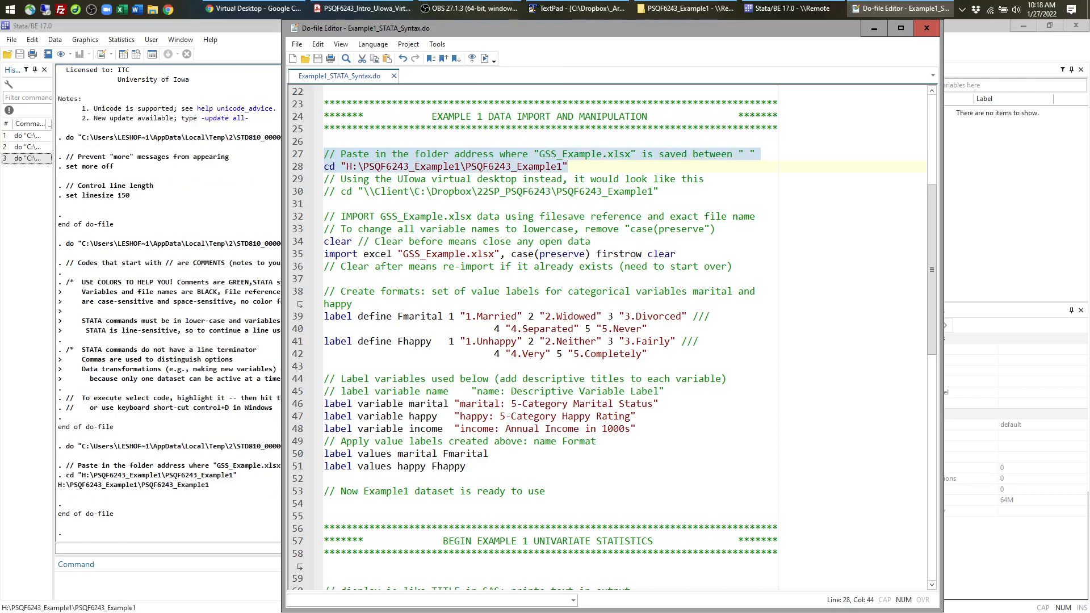
{"action": "left_click", "coordinate": [182, 447]}
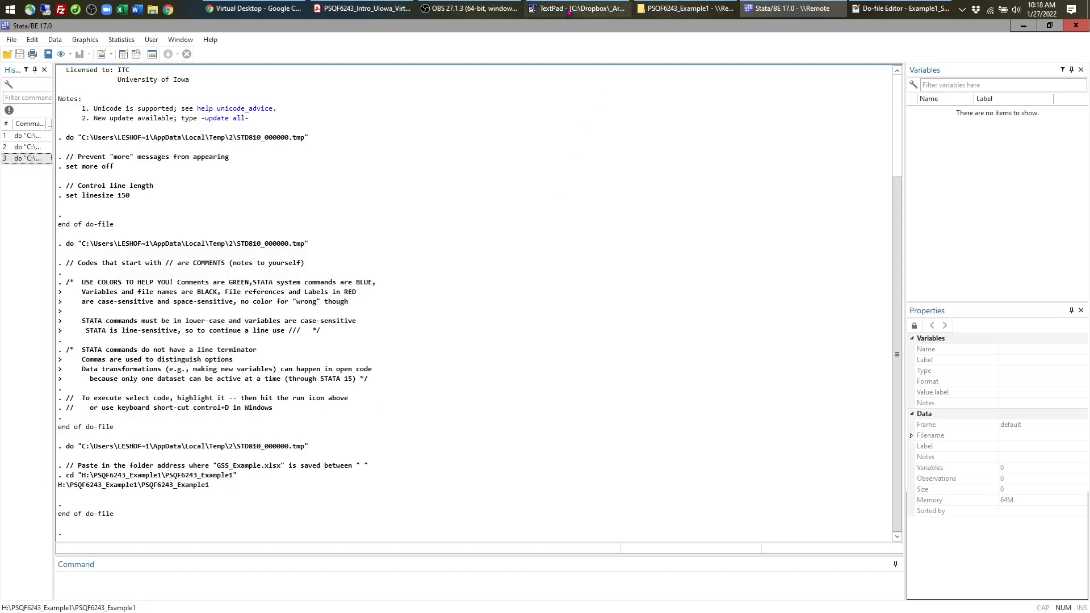
{"action": "left_click", "coordinate": [900, 9]}
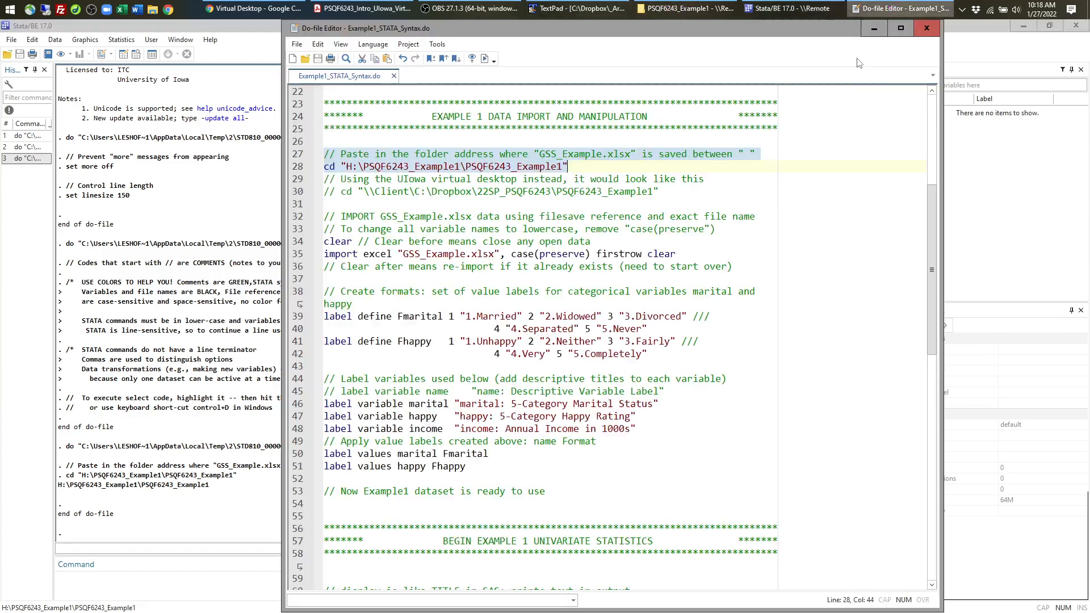
Change the folder name ending on line 28 to PSQF6243_Example5, run the cd command, view its output, and return to the do-file.
{"action": "left_click", "coordinate": [562, 166]}
{"action": "key", "text": "BackSpace"}
{"action": "type", "text": "5"}
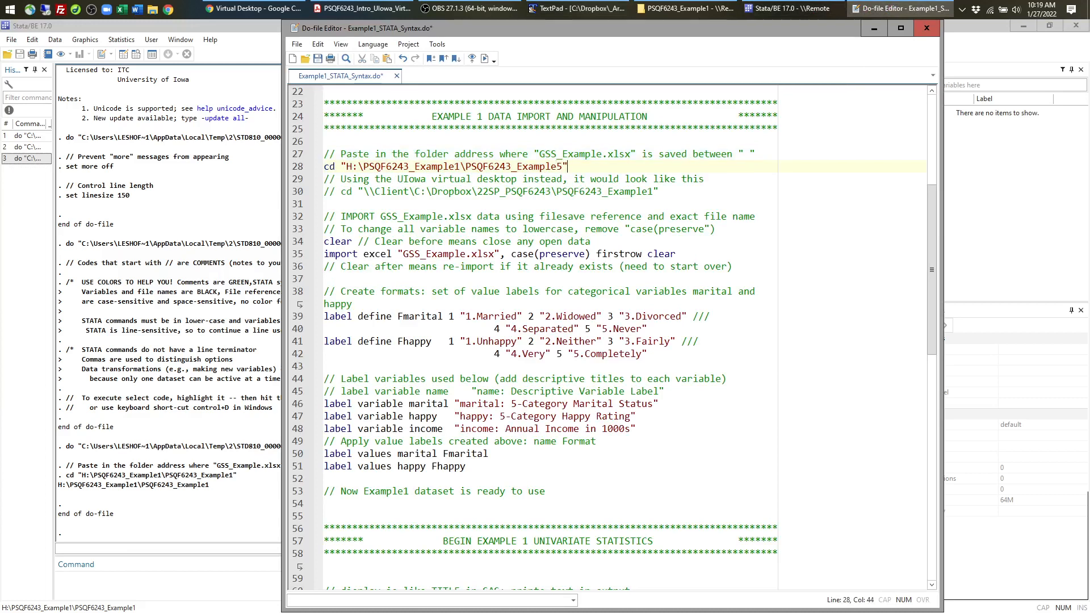
{"action": "left_click_drag", "start_coordinate": [567, 166], "coordinate": [309, 169]}
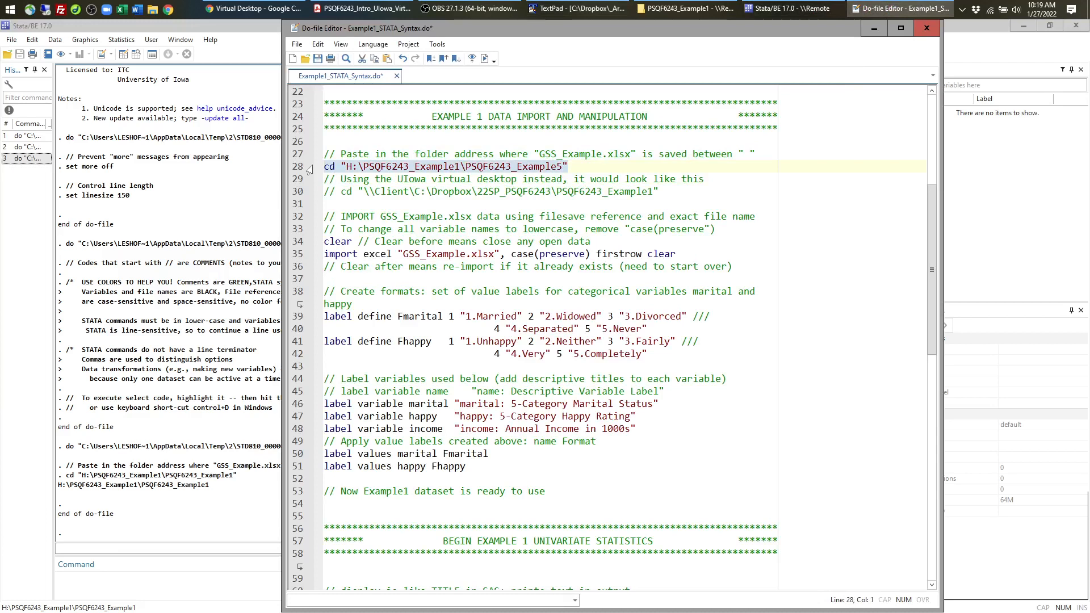
{"action": "key", "text": "ctrl+d"}
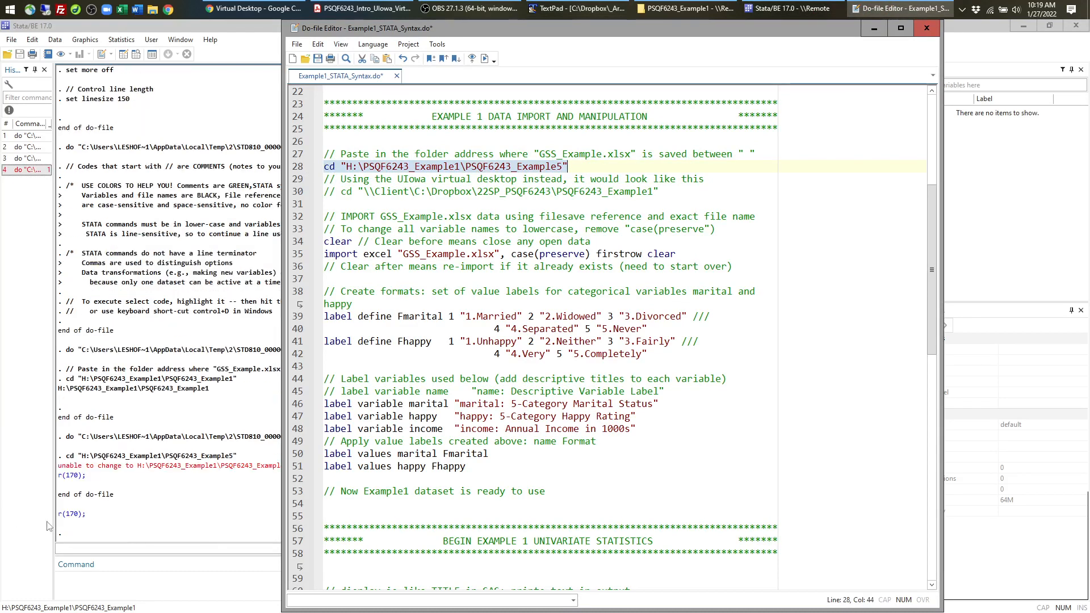
{"action": "left_click", "coordinate": [129, 489]}
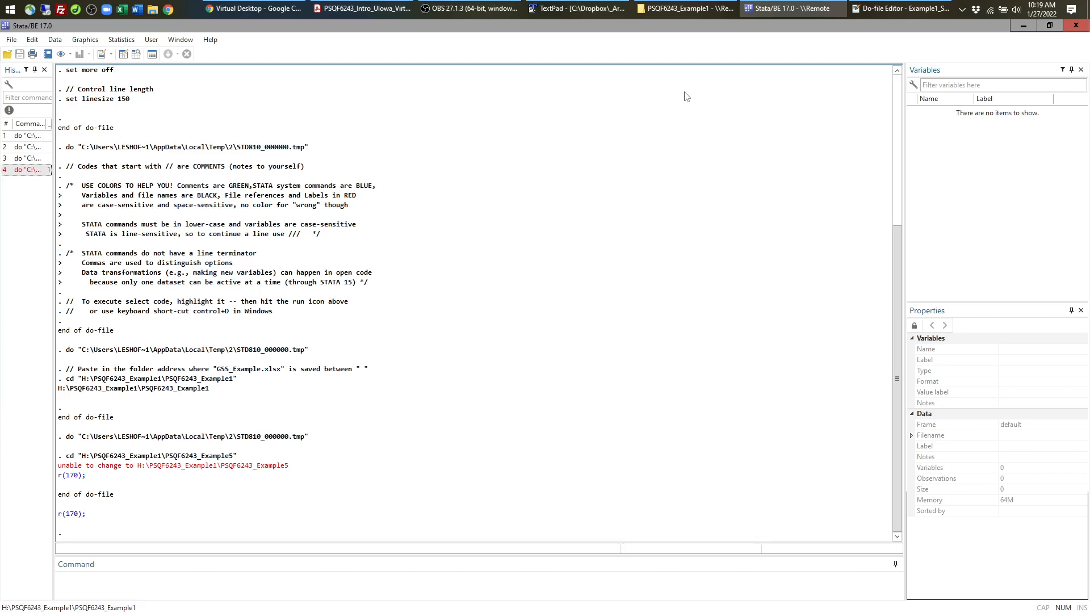
{"action": "left_click", "coordinate": [919, 9]}
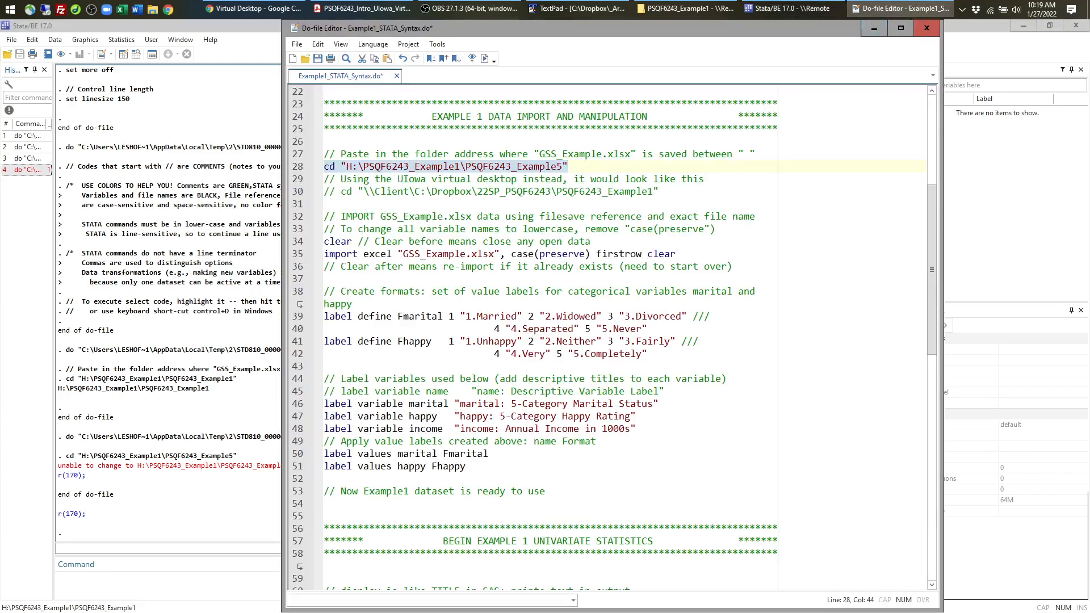
Highlight the folder path on line 28, reveal the full PSQF6243_Example1 address in File Explorer for comparison, and minimize that window.
{"action": "left_click", "coordinate": [504, 192]}
{"action": "left_click_drag", "start_coordinate": [347, 167], "coordinate": [562, 166]}
{"action": "left_click", "coordinate": [684, 8]}
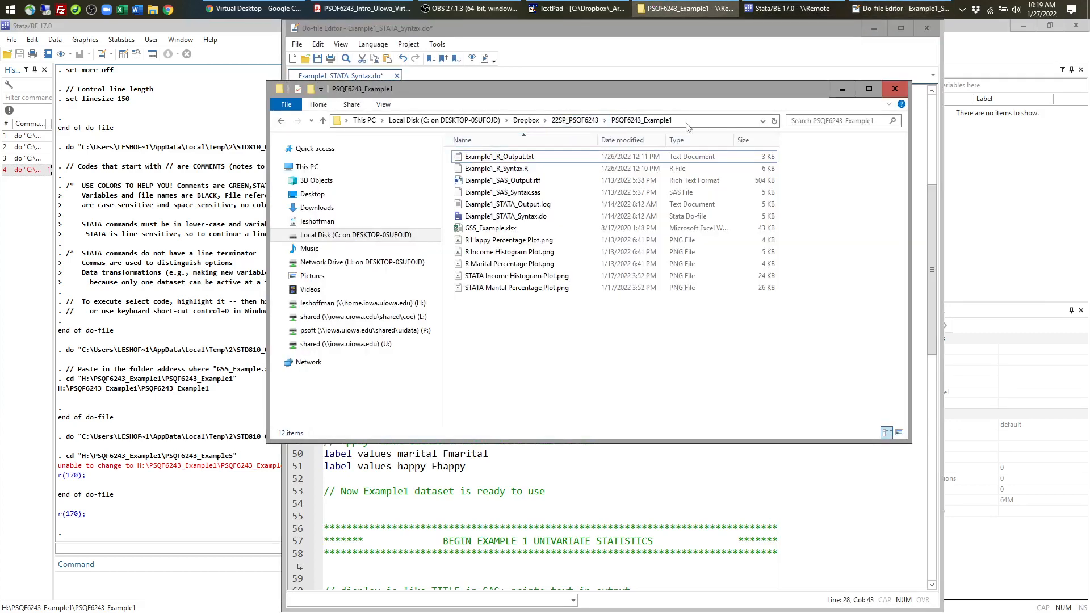
{"action": "left_click", "coordinate": [687, 122]}
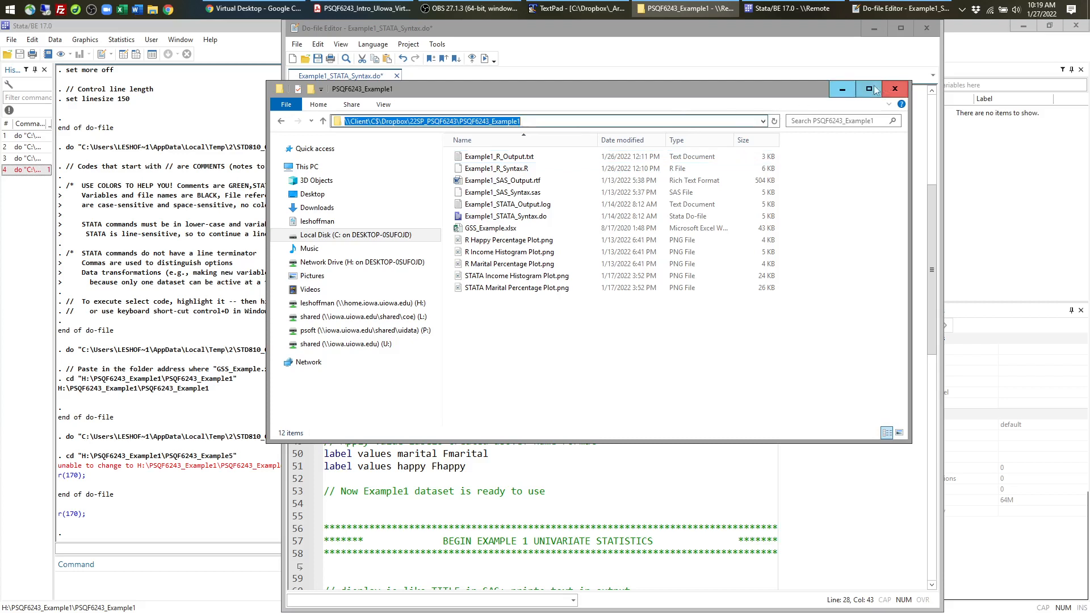
{"action": "left_click", "coordinate": [842, 91]}
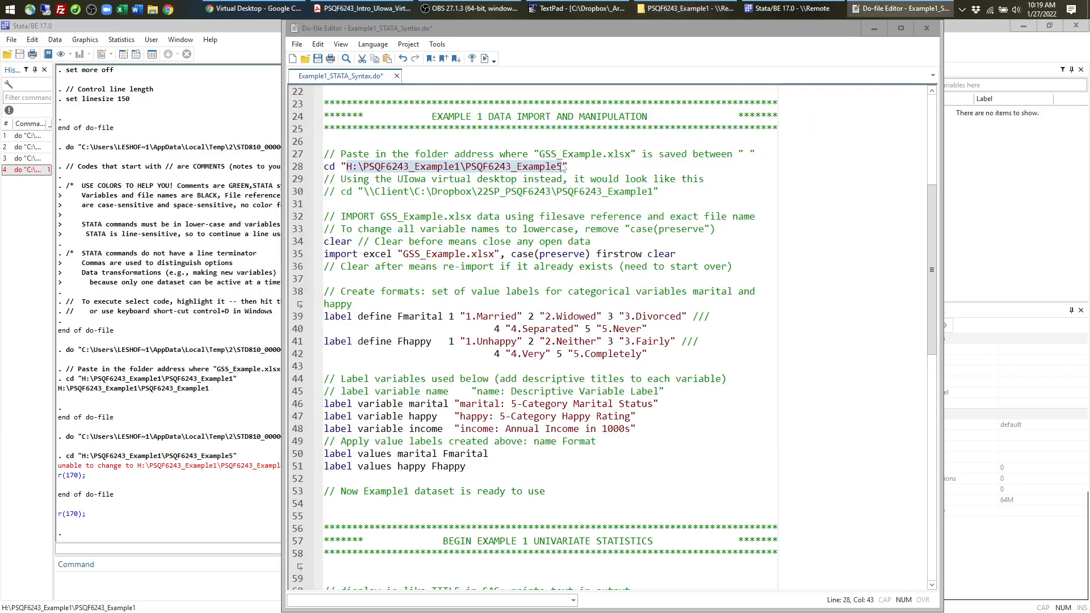
Change the folder path ending on line 28 back to PSQF6243_Example1 and run the cd command.
{"action": "key", "text": "BackSpace"}
{"action": "type", "text": "1"}
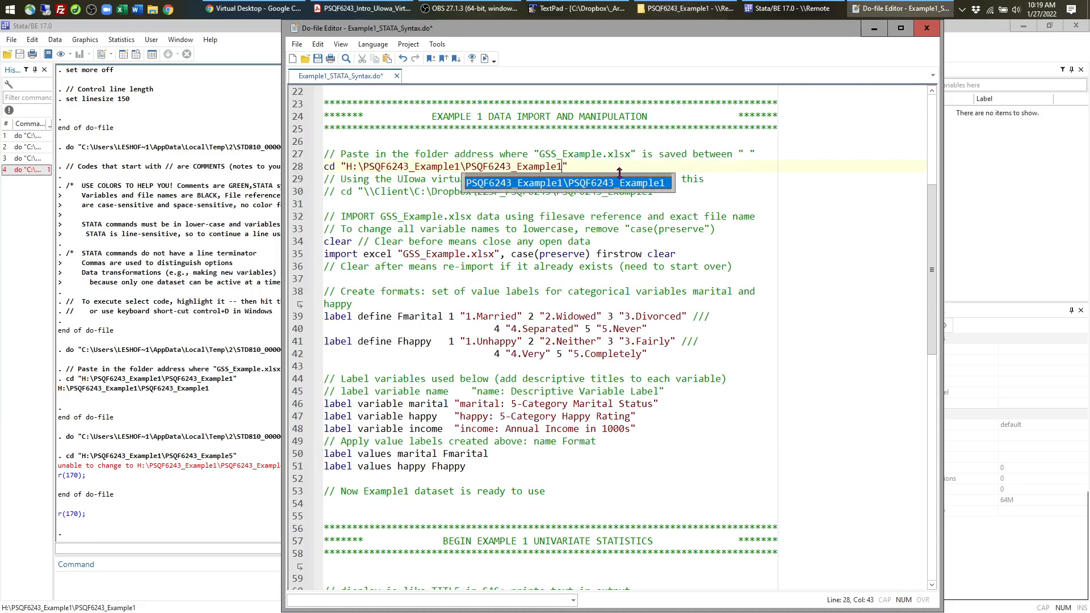
{"action": "left_click_drag", "start_coordinate": [569, 167], "coordinate": [325, 166]}
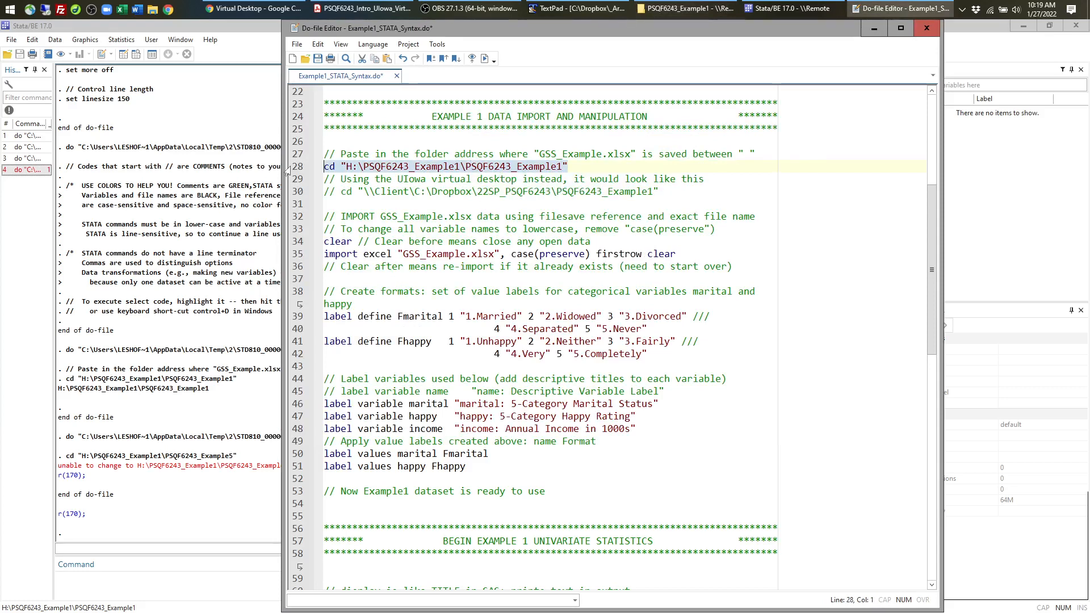
{"action": "key", "text": "ctrl+d"}
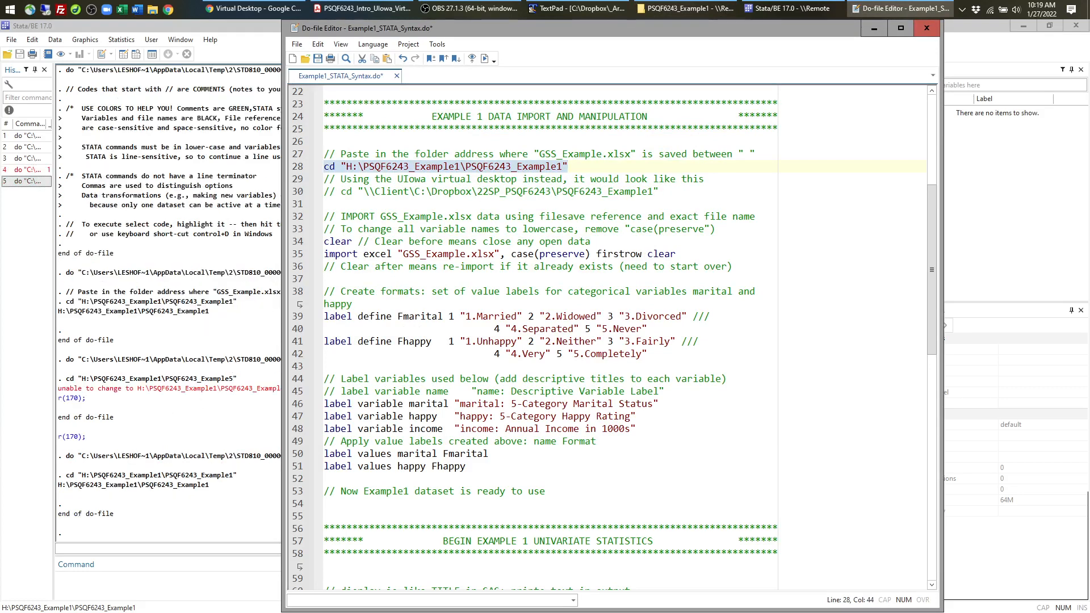
Highlight the data import block on lines 32–35, followed by the import excel command on line 35 alone.
{"action": "left_click_drag", "start_coordinate": [324, 216], "coordinate": [681, 254]}
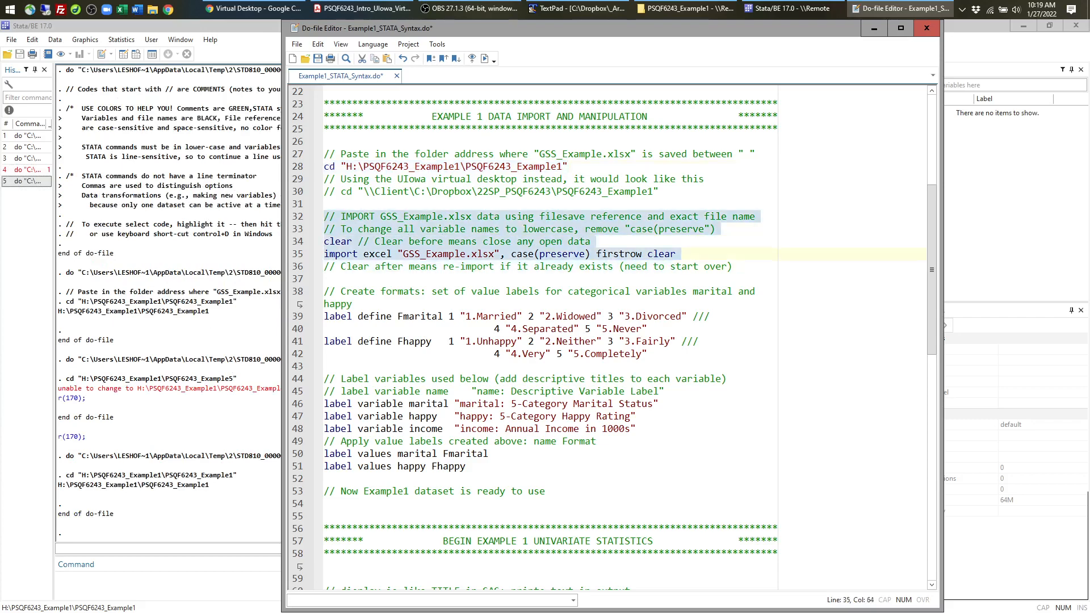
{"action": "left_click", "coordinate": [334, 242]}
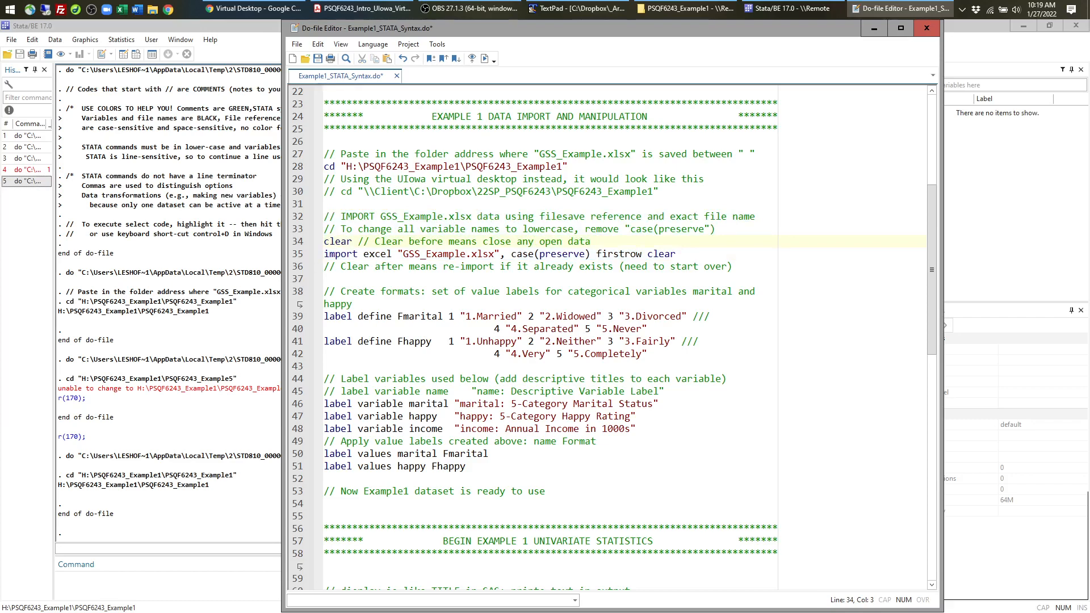
{"action": "left_click_drag", "start_coordinate": [325, 253], "coordinate": [681, 254]}
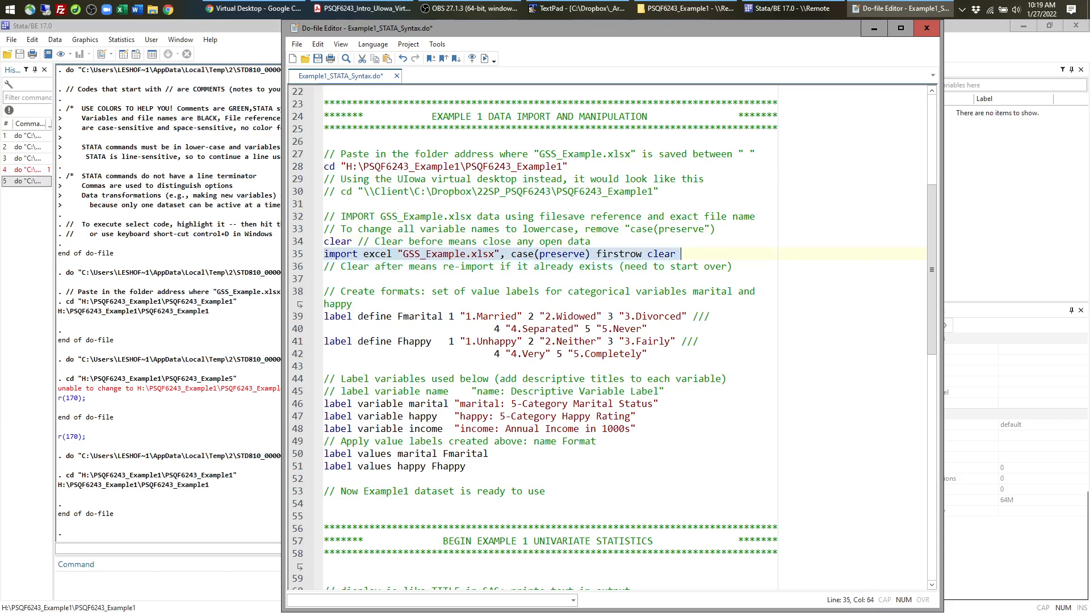
{"action": "left_click", "coordinate": [483, 266]}
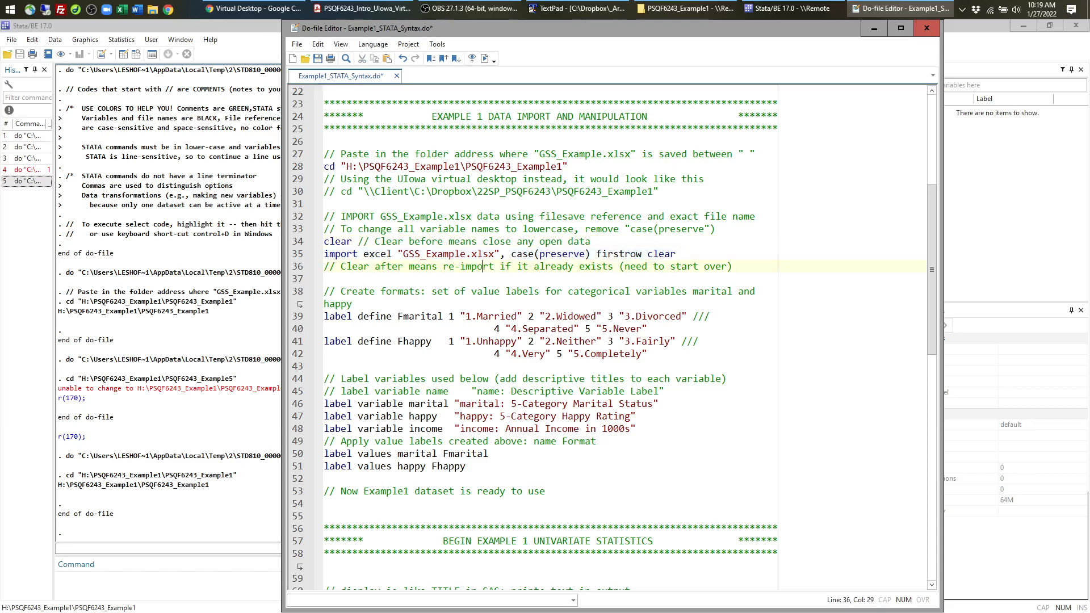
Highlight the file name GSS_Example.xlsx on line 35, select that file in the File Explorer folder, and minimize the window.
{"action": "left_click_drag", "start_coordinate": [403, 254], "coordinate": [493, 254]}
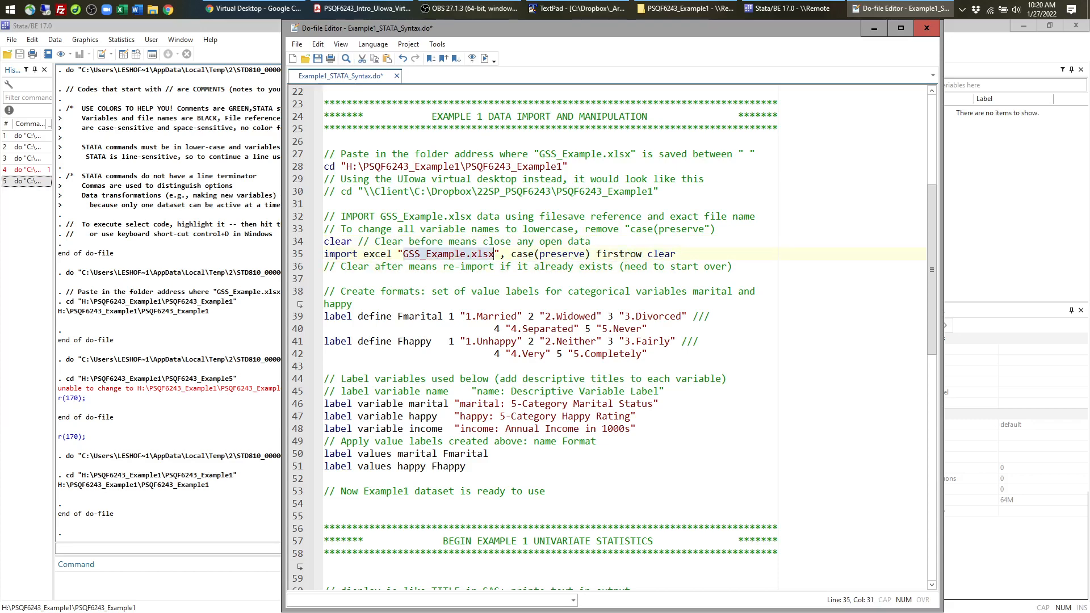
{"action": "left_click", "coordinate": [684, 9]}
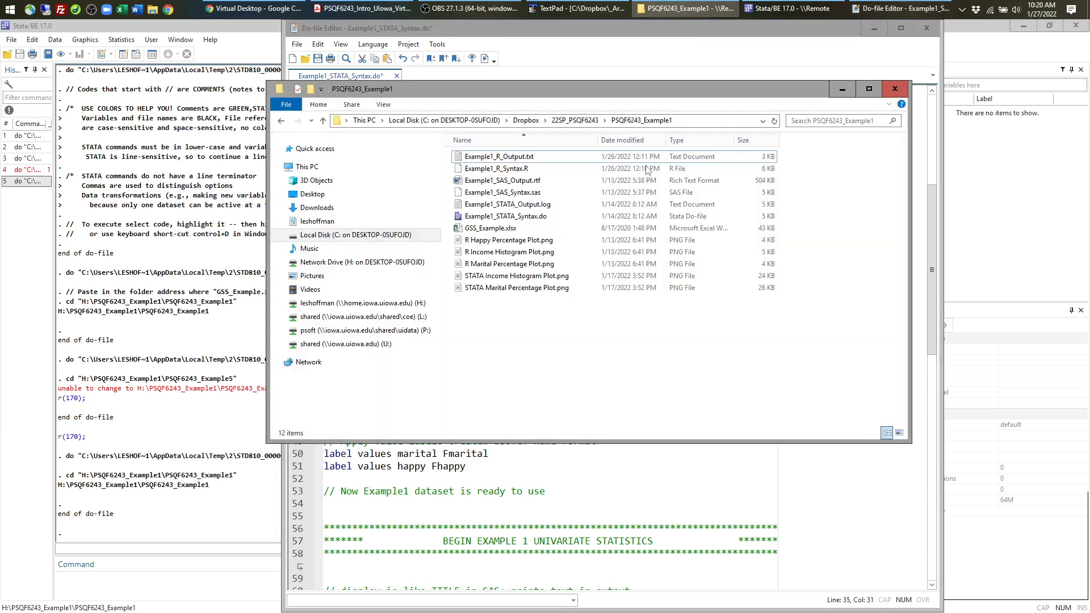
{"action": "left_click", "coordinate": [486, 228]}
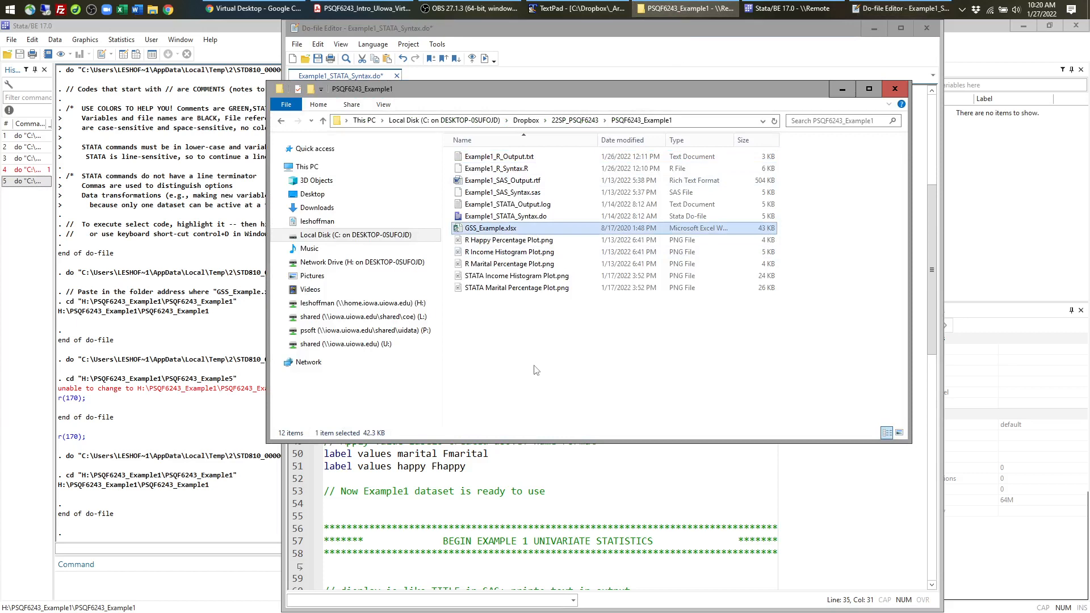
{"action": "left_click", "coordinate": [842, 89]}
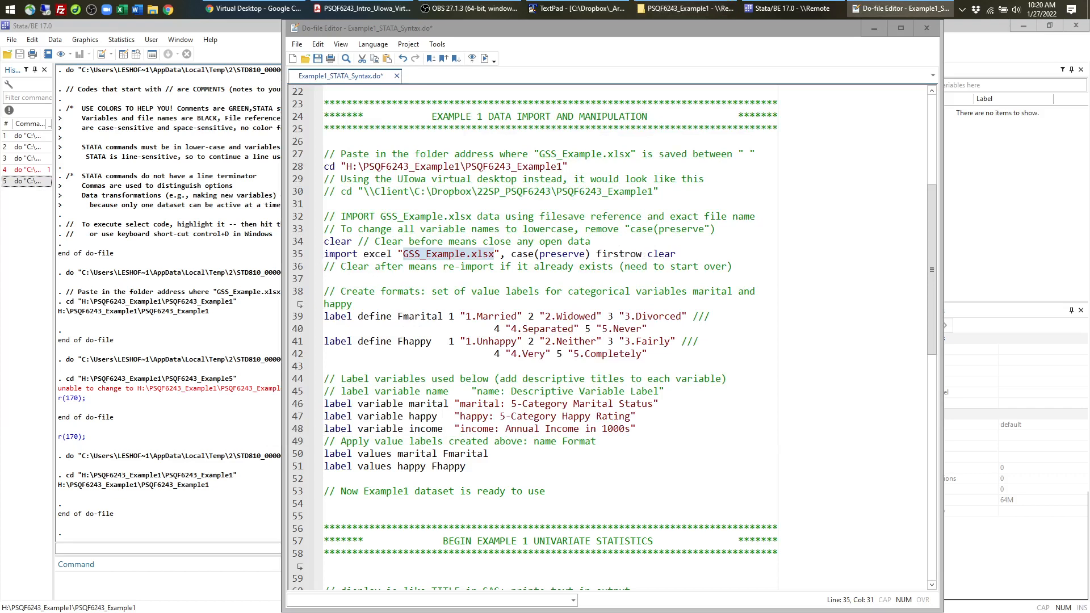
Highlight import excel, the file name, its xlsx extension, the folder path on line 28, and lines 32–34 to examine the import syntax.
{"action": "left_click_drag", "start_coordinate": [324, 253], "coordinate": [392, 254]}
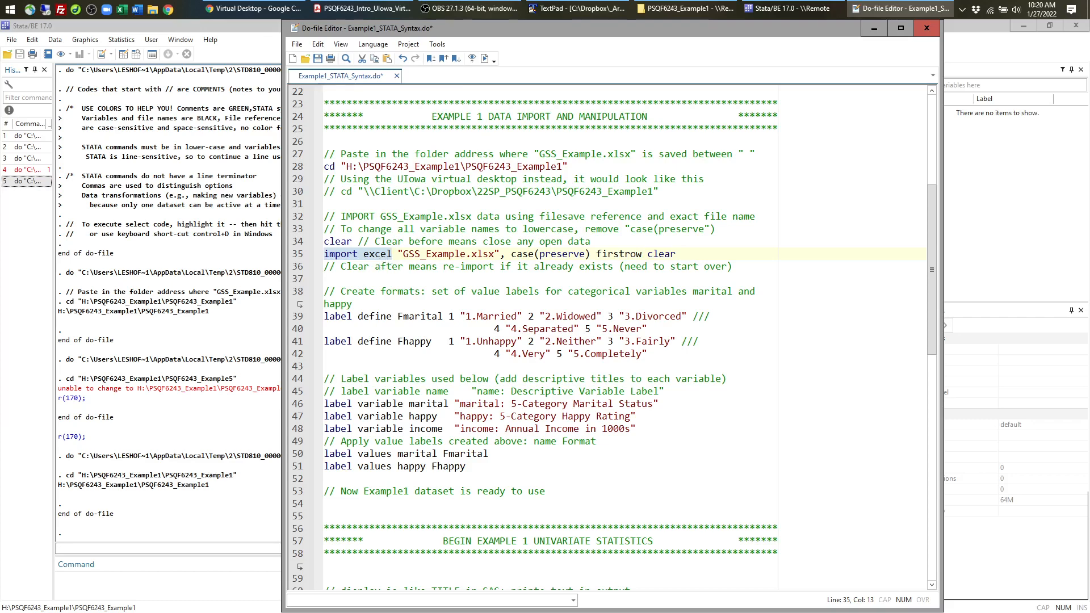
{"action": "left_click_drag", "start_coordinate": [402, 253], "coordinate": [465, 253]}
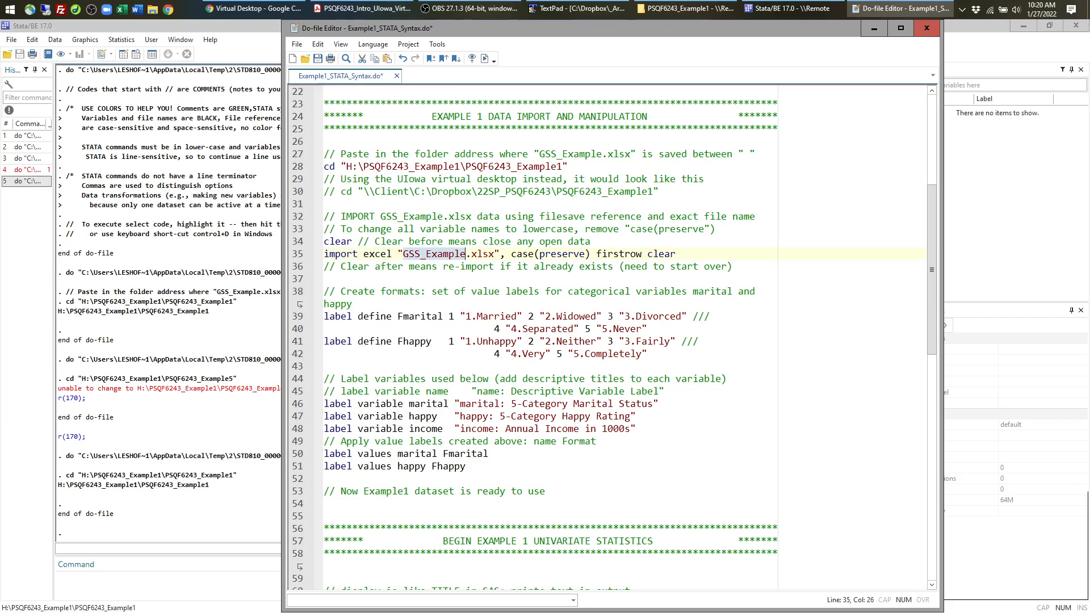
{"action": "left_click_drag", "start_coordinate": [346, 166], "coordinate": [562, 166]}
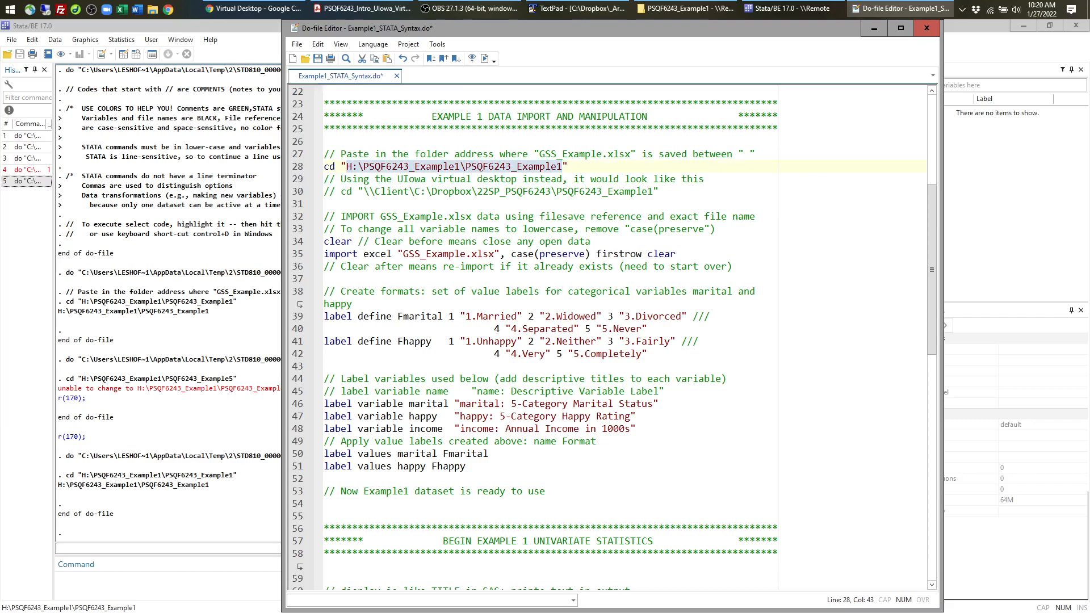
{"action": "left_click_drag", "start_coordinate": [472, 253], "coordinate": [494, 254]}
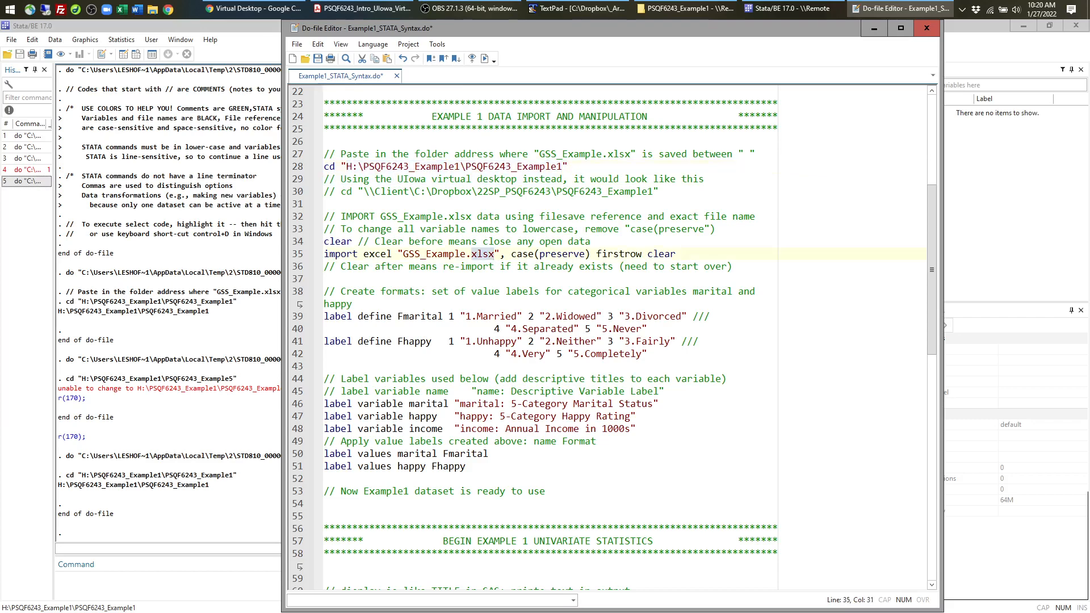
{"action": "left_click_drag", "start_coordinate": [591, 241], "coordinate": [324, 216]}
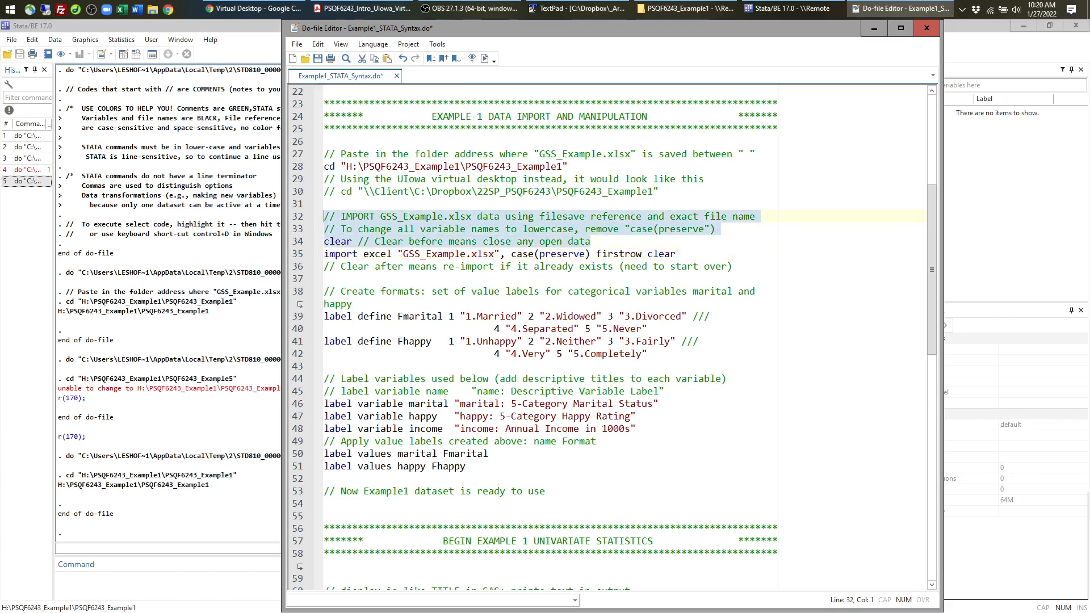
{"action": "left_click", "coordinate": [549, 266]}
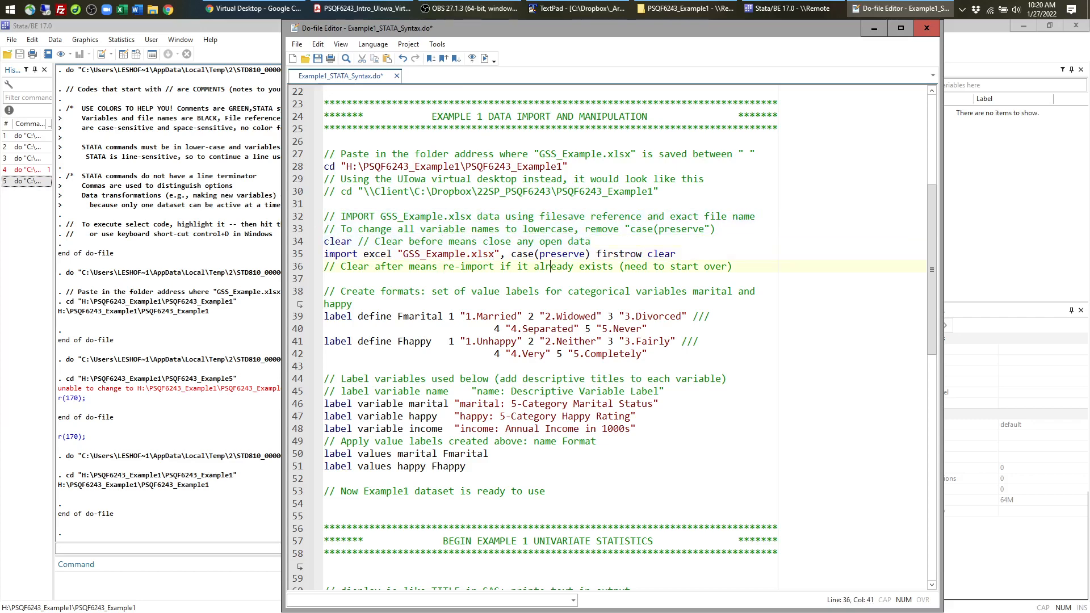
Highlight the case(preserve), firstrow and clear options of the import command on line 35, one after another.
{"action": "left_click_drag", "start_coordinate": [511, 253], "coordinate": [591, 254]}
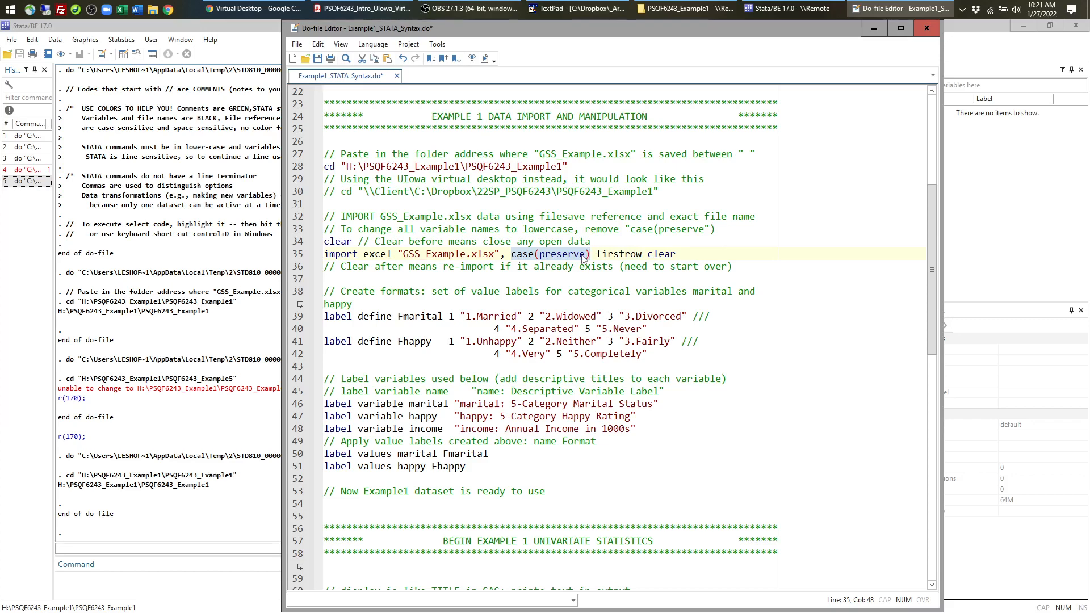
{"action": "left_click", "coordinate": [624, 253]}
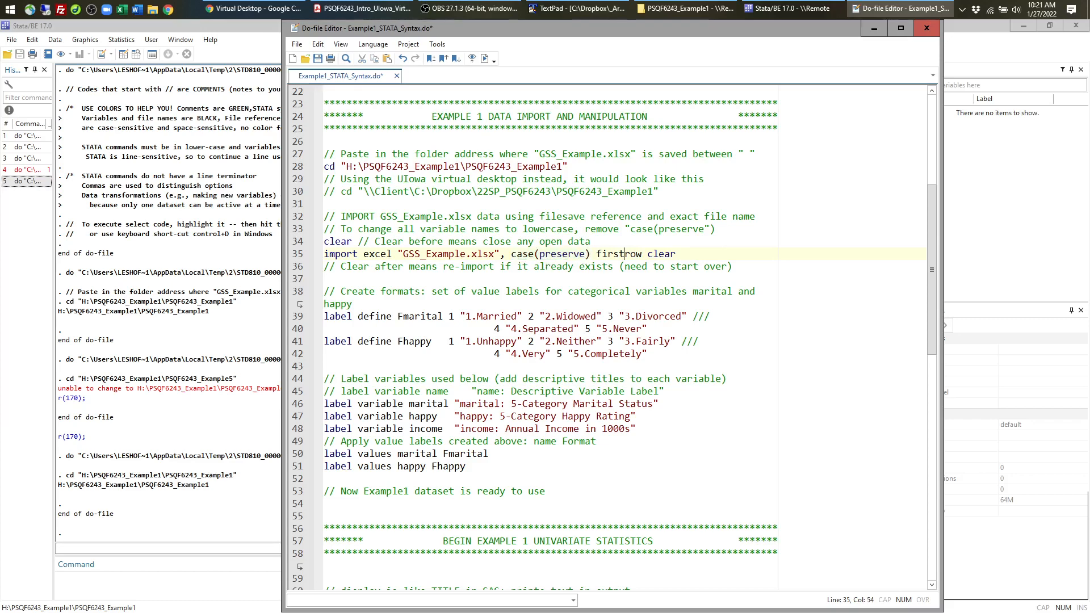
{"action": "triple_click", "coordinate": [625, 254]}
{"action": "left_click", "coordinate": [619, 267]}
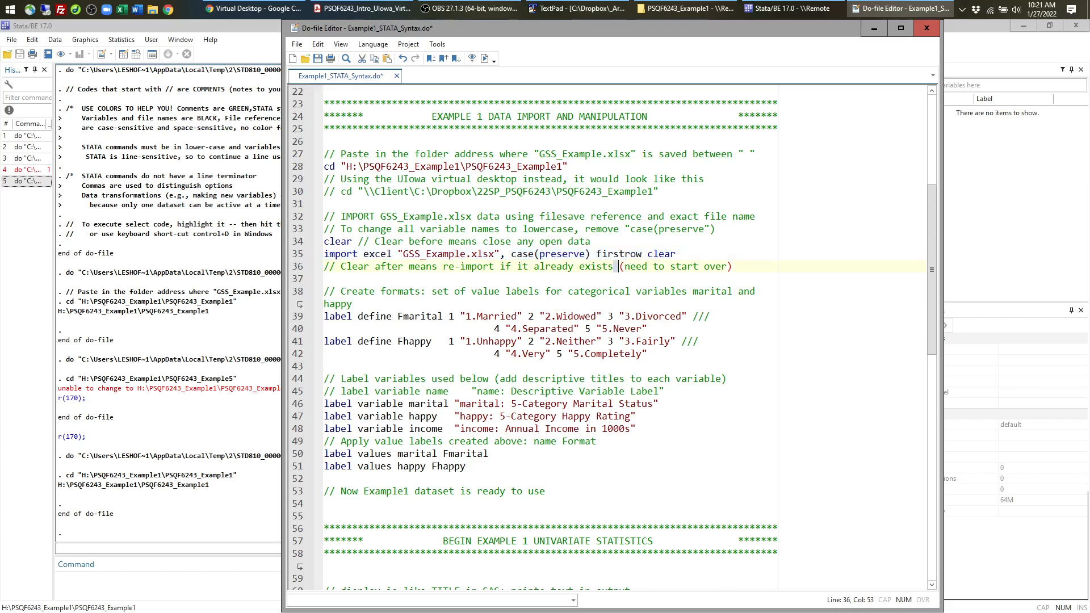
{"action": "double_click", "coordinate": [618, 254]}
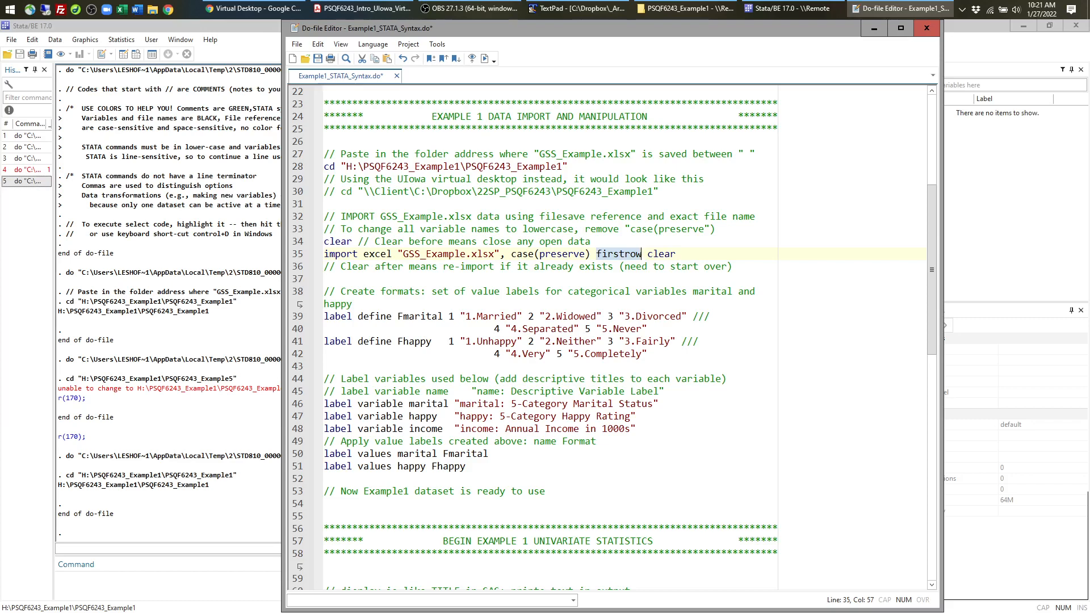
{"action": "double_click", "coordinate": [664, 256]}
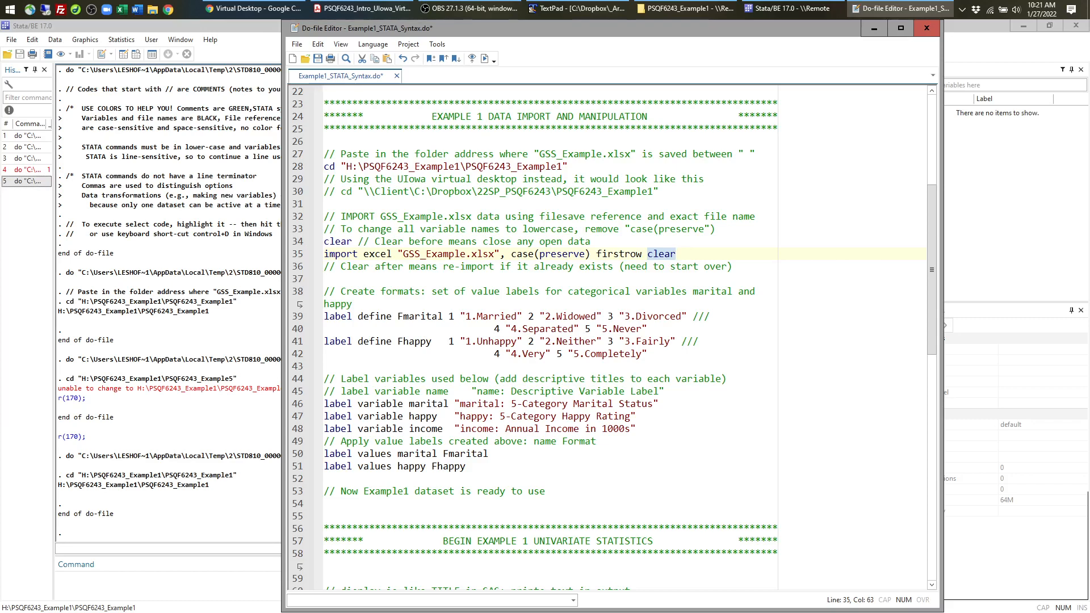
Run the clear and import excel commands on lines 34–35 to import GSS_Example.xlsx.
{"action": "left_click_drag", "start_coordinate": [324, 216], "coordinate": [681, 254]}
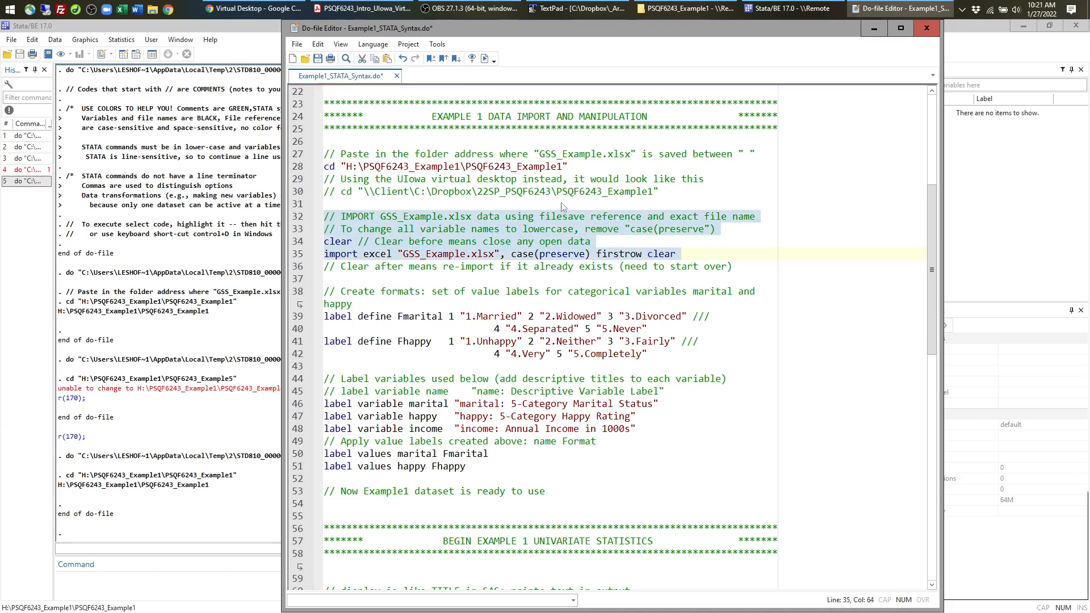
{"action": "left_click", "coordinate": [565, 205]}
{"action": "left_click_drag", "start_coordinate": [324, 242], "coordinate": [681, 254]}
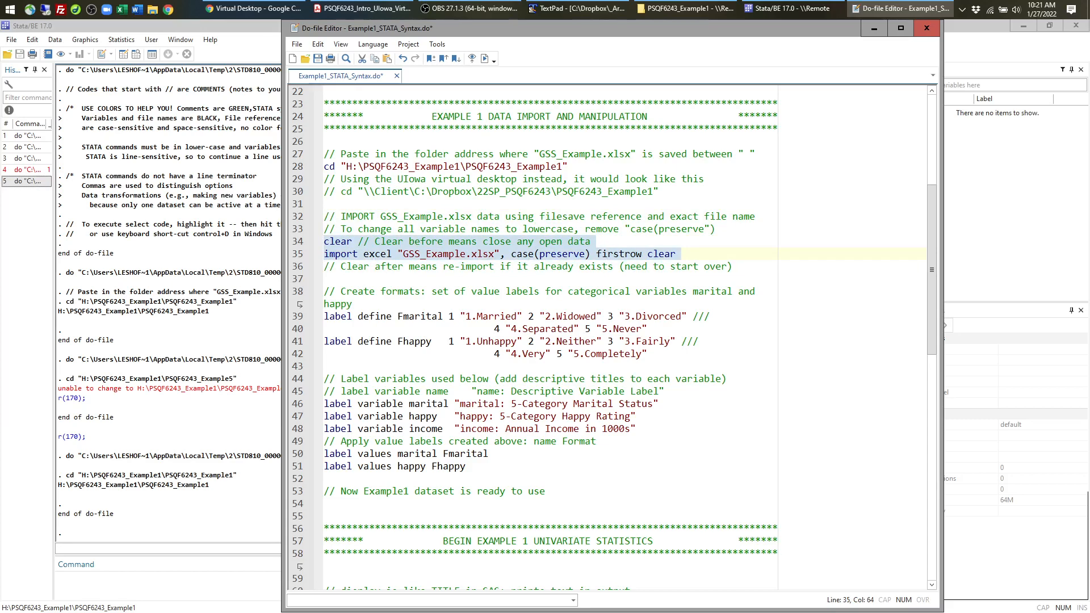
{"action": "left_click", "coordinate": [484, 58]}
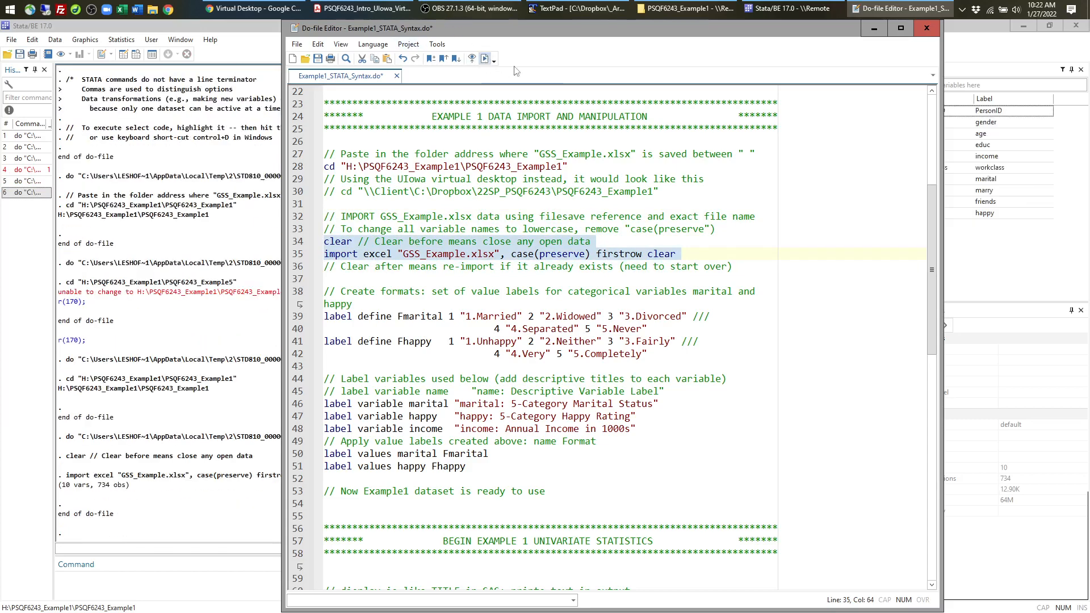
{"action": "left_click", "coordinate": [704, 204]}
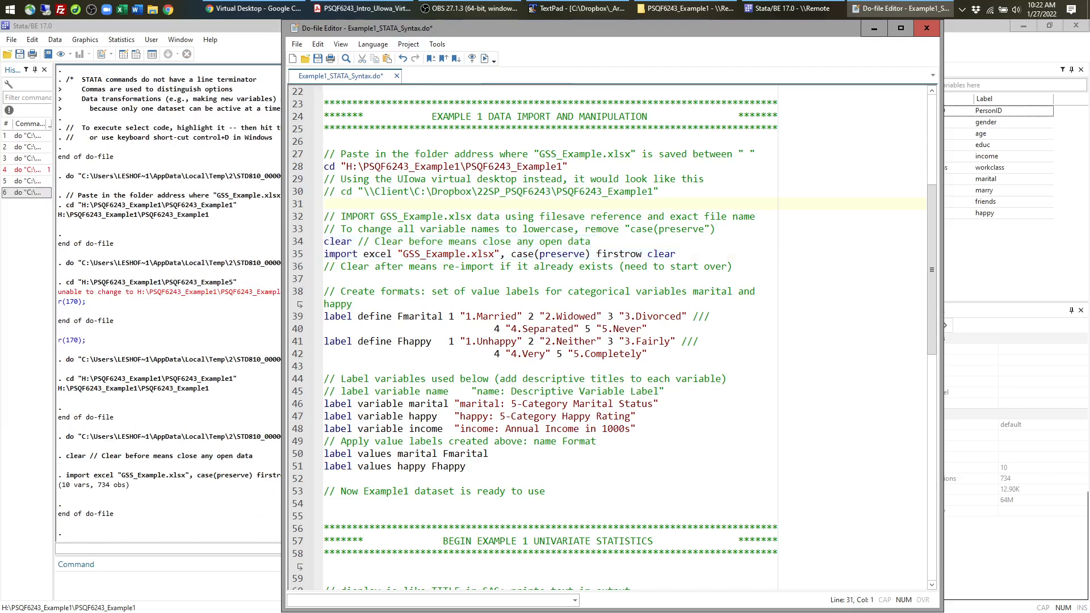
Minimize the do-file editor and open the imported dataset in the Data Editor's browse mode.
{"action": "left_click", "coordinate": [874, 27]}
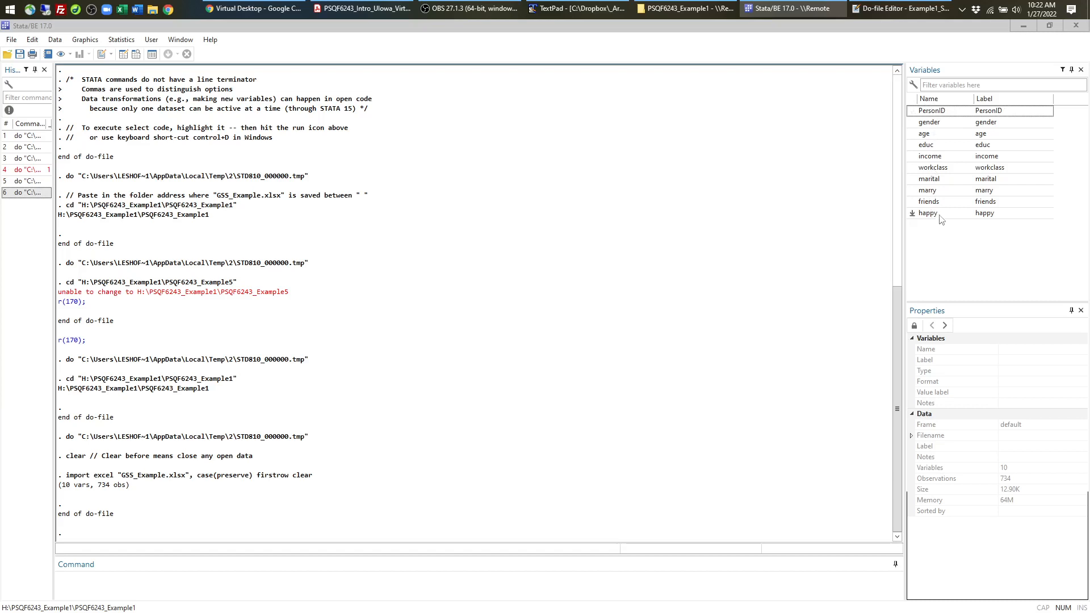
{"action": "left_click", "coordinate": [490, 201]}
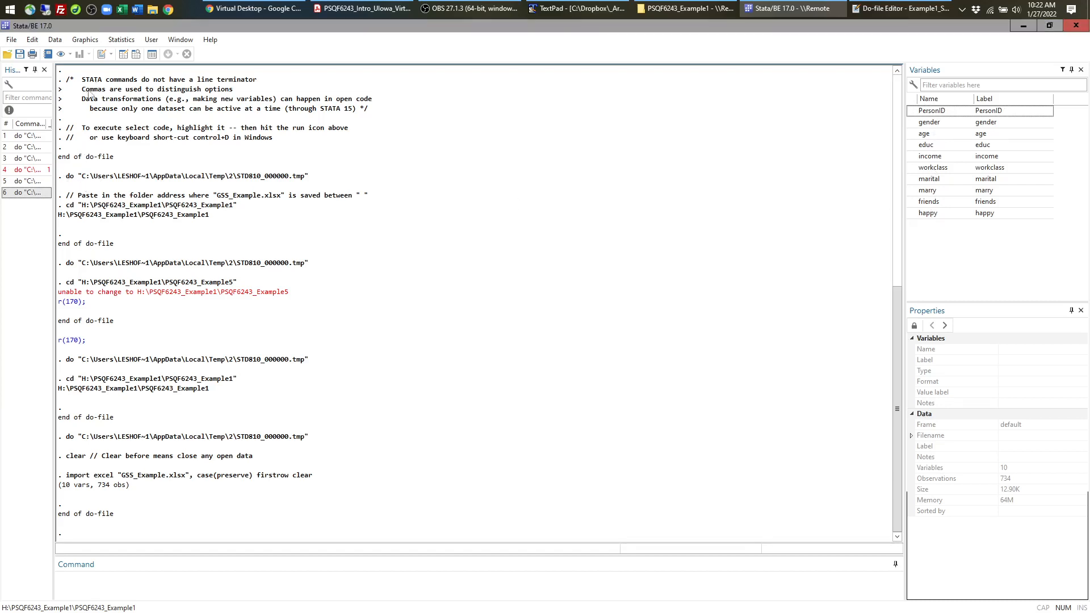
{"action": "left_click", "coordinate": [57, 43]}
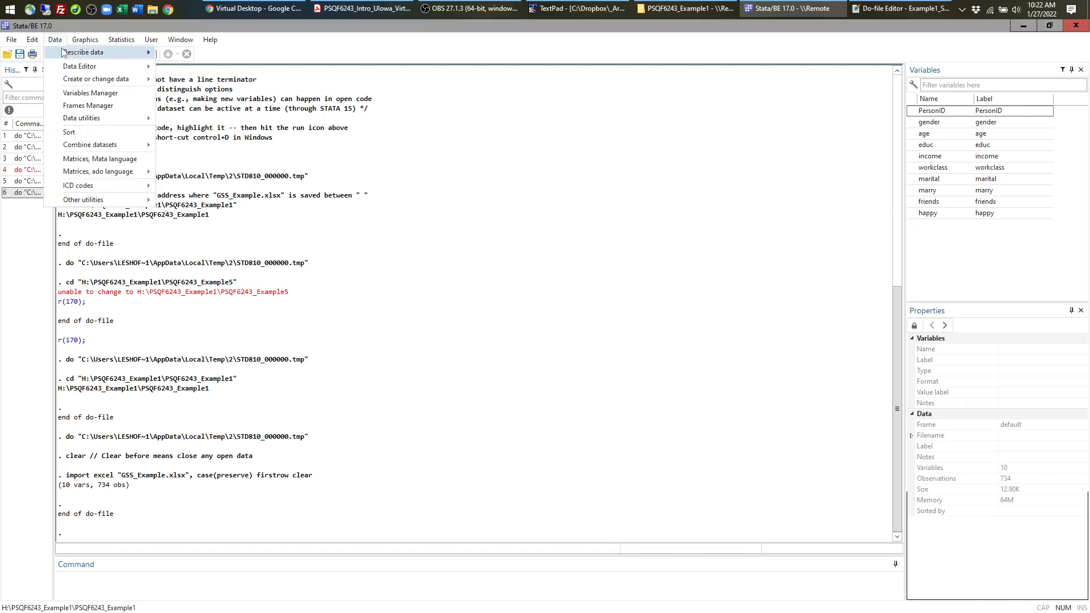
{"action": "mouse_move", "coordinate": [68, 68]}
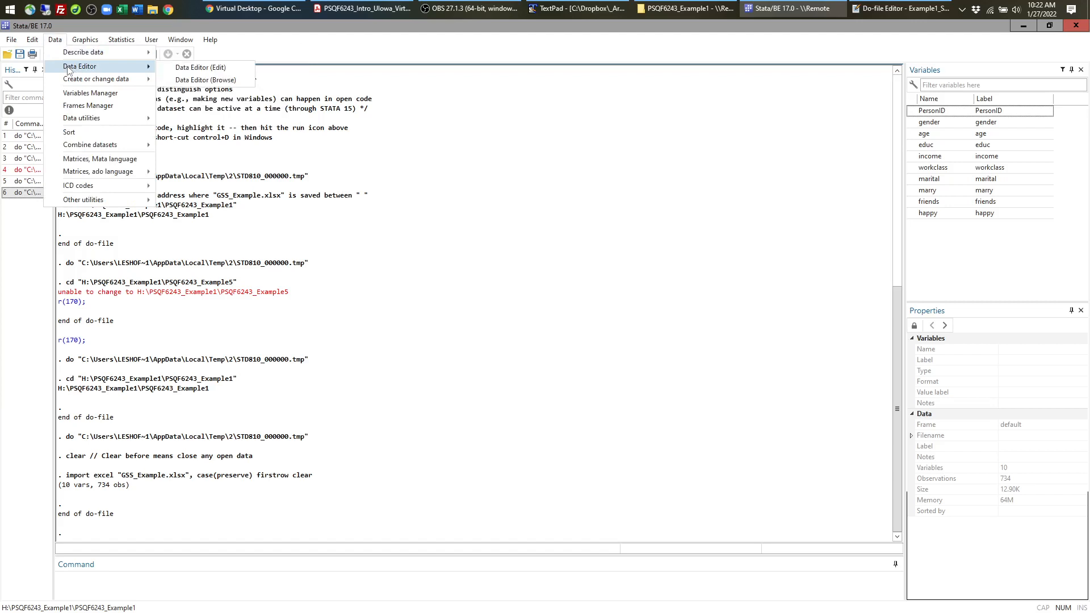
{"action": "left_click", "coordinate": [221, 85]}
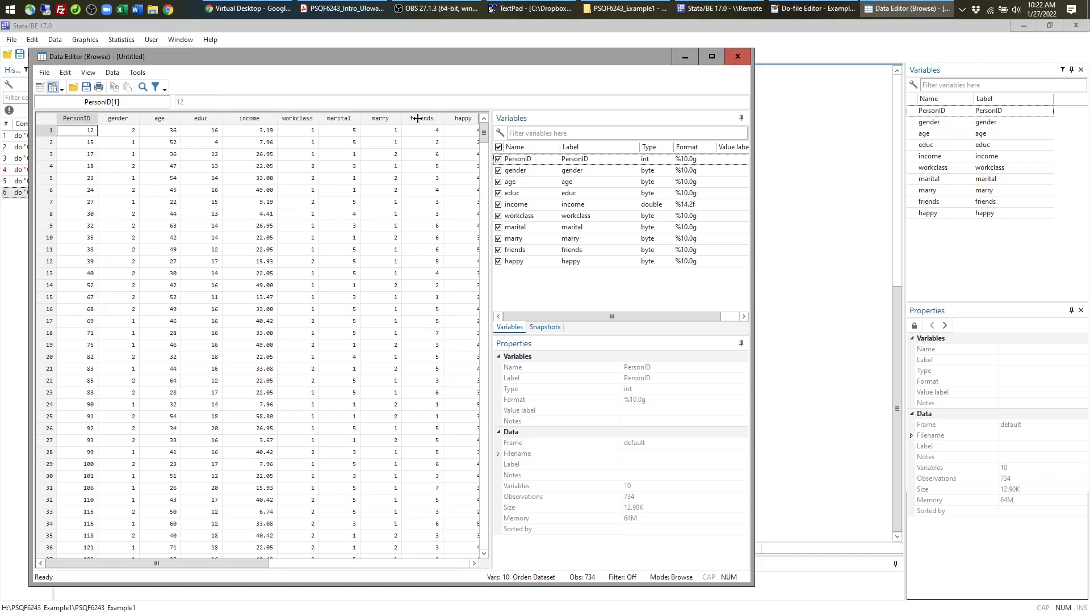
Highlight the first data row and all variable columns in the Data Editor, then close the Data Editor window.
{"action": "left_click_drag", "start_coordinate": [479, 64], "coordinate": [605, 55]}
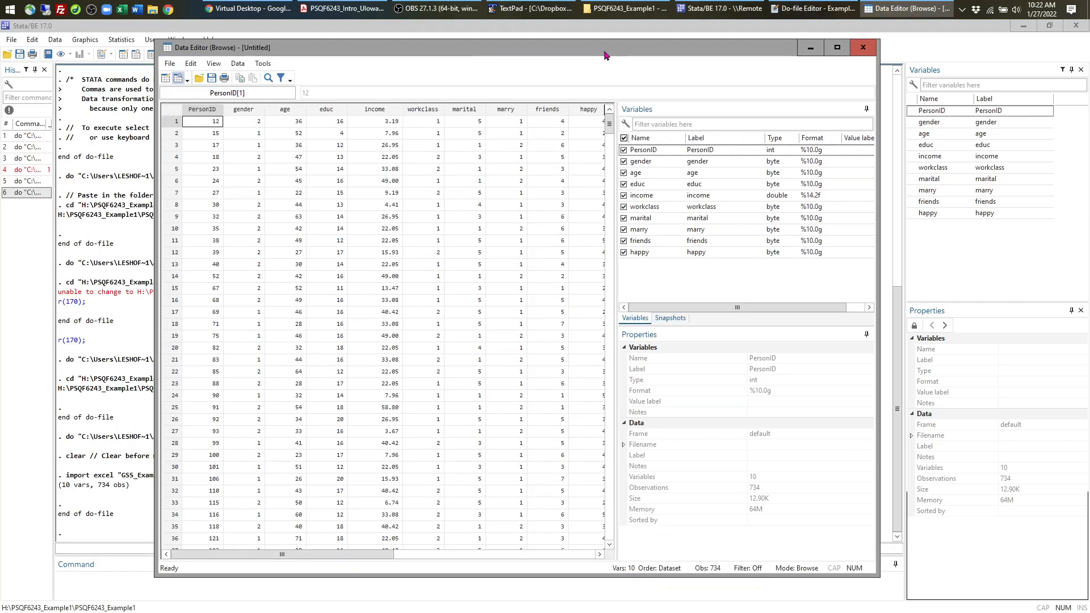
{"action": "left_click", "coordinate": [176, 122]}
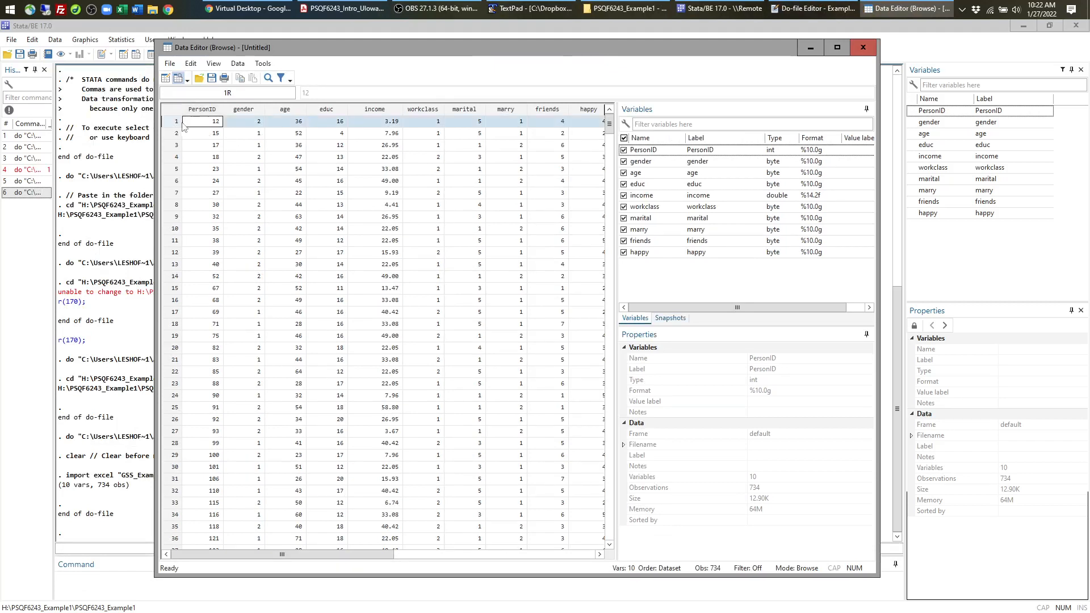
{"action": "left_click_drag", "start_coordinate": [183, 135], "coordinate": [582, 128]}
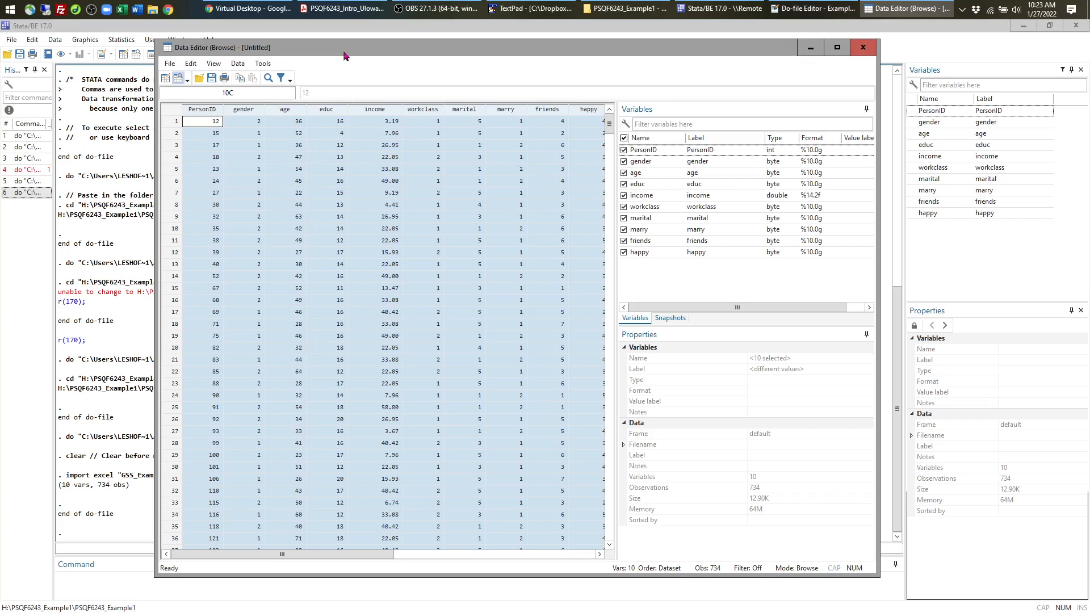
{"action": "left_click", "coordinate": [863, 47]}
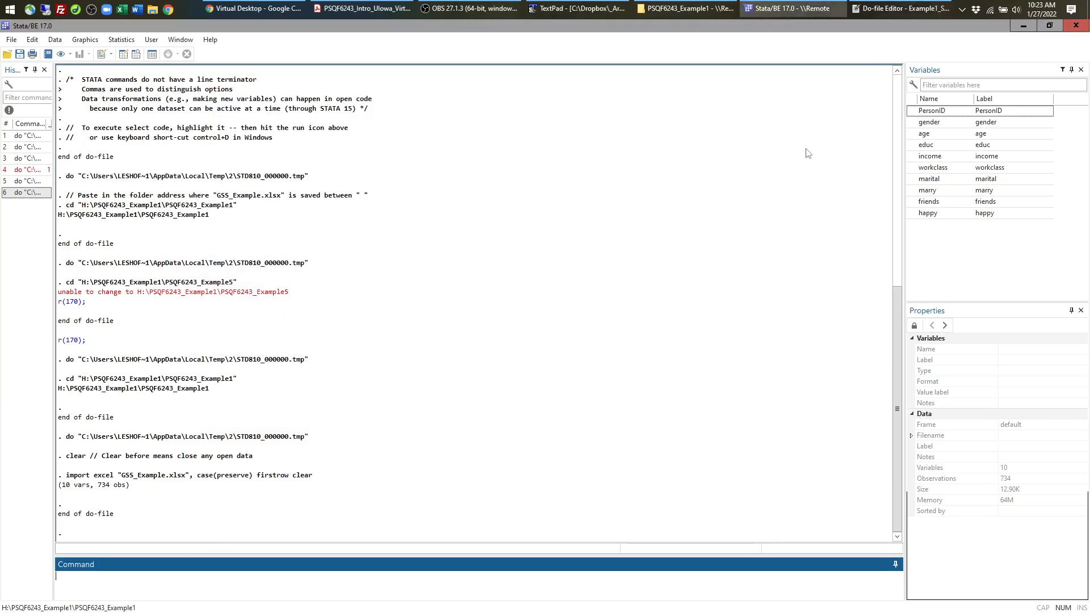
Restore the main Stata window from full screen, then narrow and reposition it over one half of the desktop.
{"action": "left_click", "coordinate": [1048, 26]}
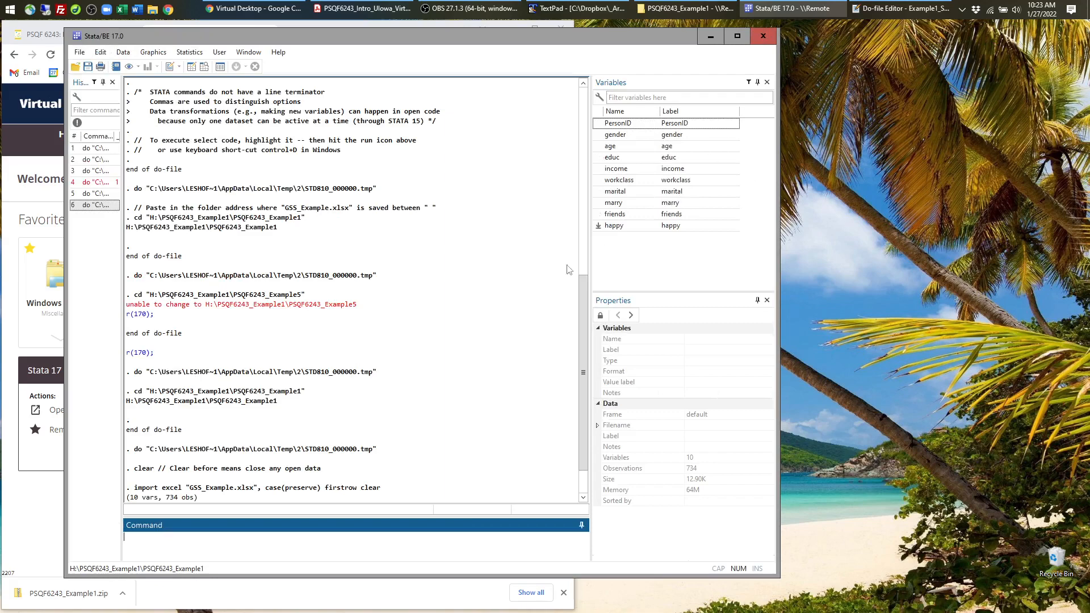
{"action": "left_click_drag", "start_coordinate": [591, 246], "coordinate": [677, 246]}
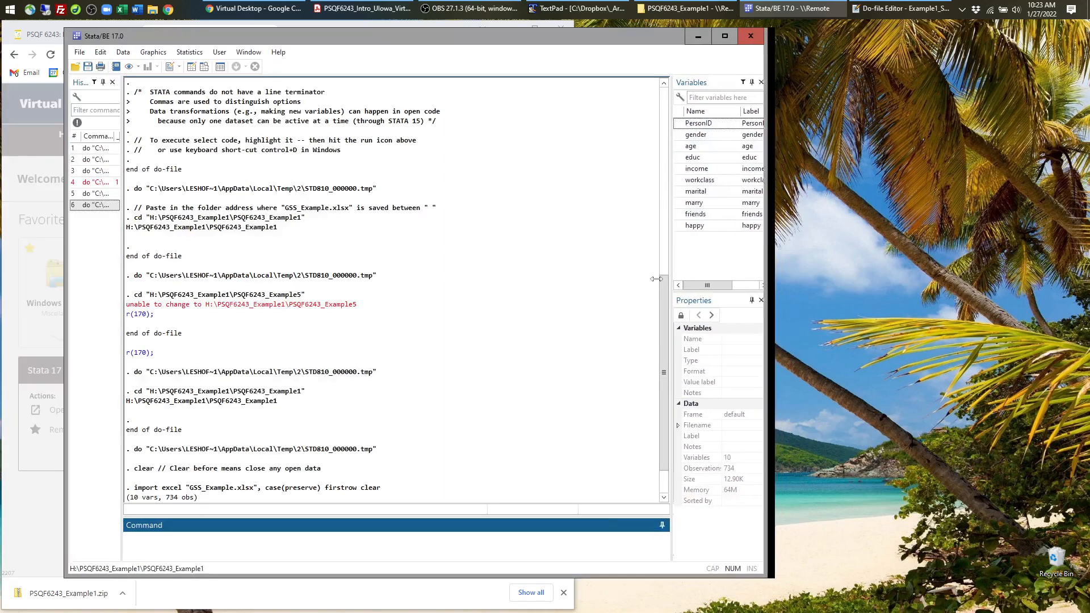
{"action": "left_click_drag", "start_coordinate": [775, 270], "coordinate": [583, 269]}
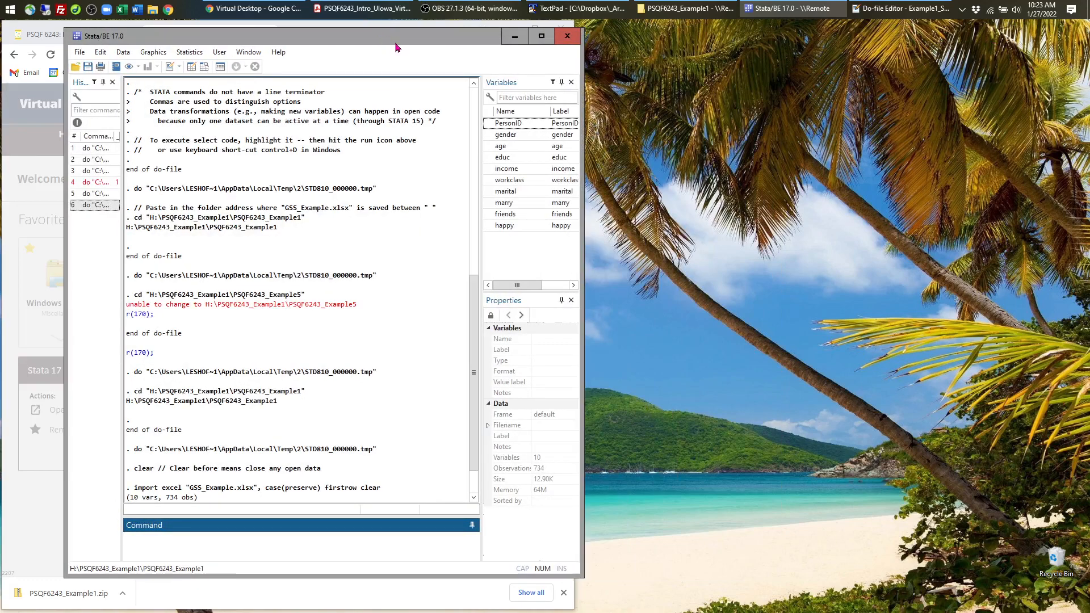
{"action": "left_click_drag", "start_coordinate": [392, 38], "coordinate": [341, 35]}
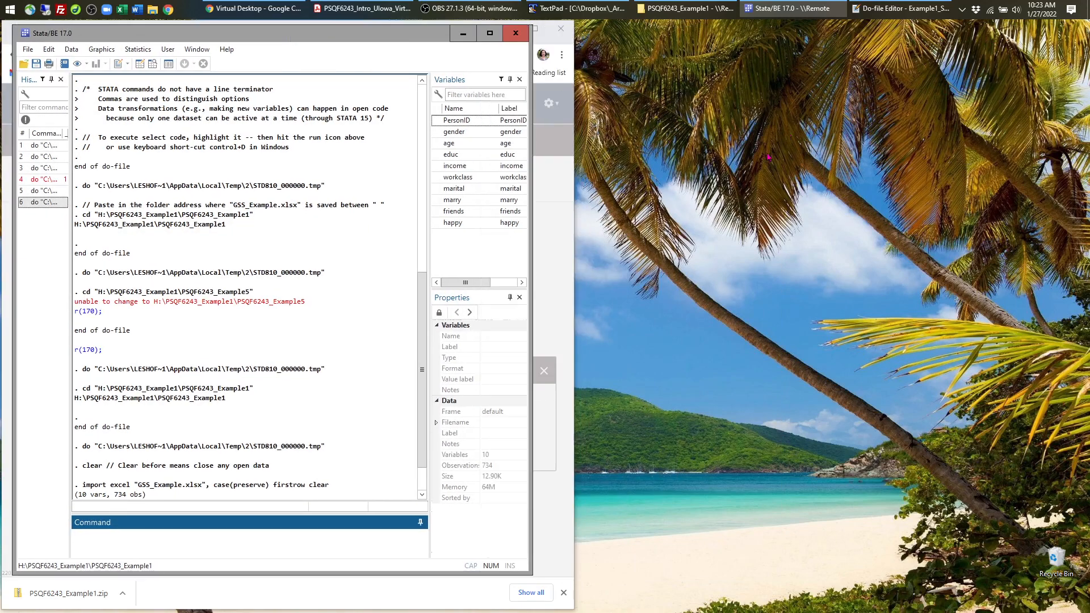
Bring back the do-file editor and size it beside the main Stata window, widening the results area.
{"action": "left_click", "coordinate": [900, 8]}
{"action": "left_click_drag", "start_coordinate": [680, 32], "coordinate": [817, 32]}
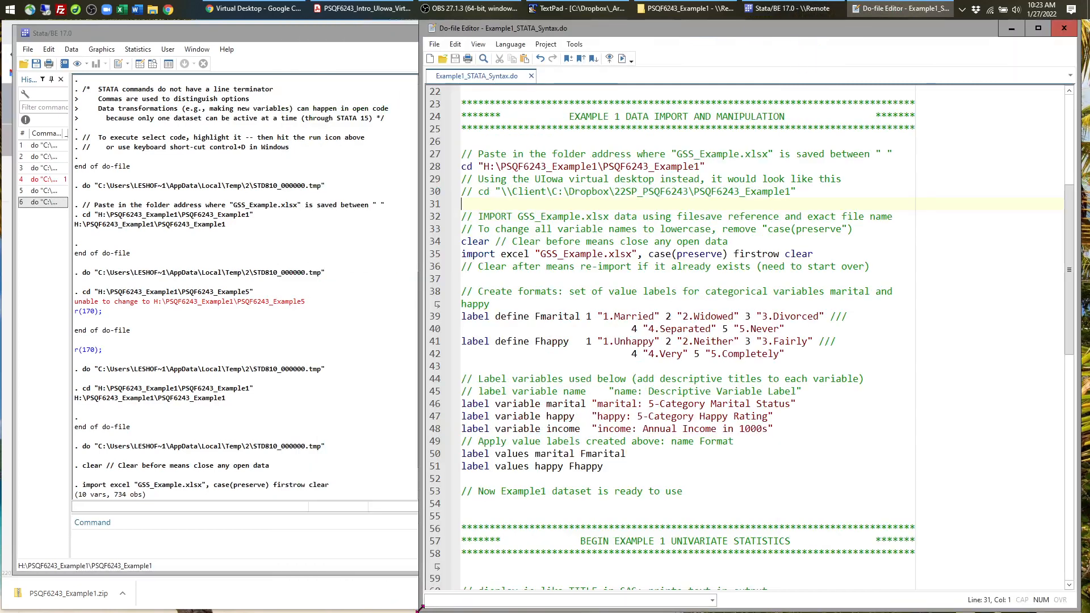
{"action": "left_click_drag", "start_coordinate": [421, 607], "coordinate": [553, 600]}
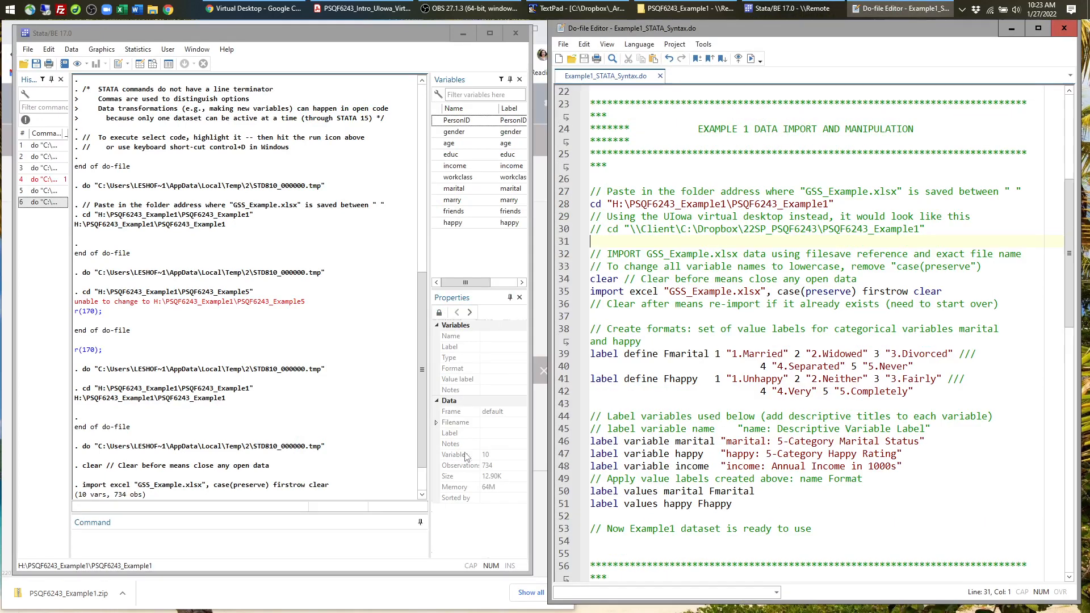
{"action": "left_click_drag", "start_coordinate": [429, 370], "coordinate": [473, 370]}
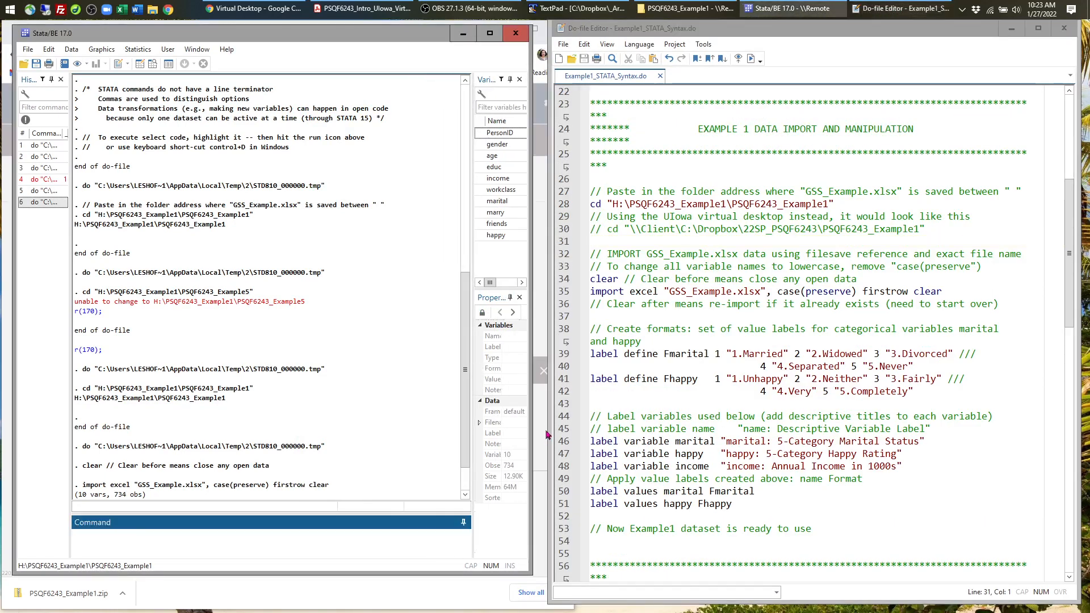
{"action": "left_click_drag", "start_coordinate": [549, 428], "coordinate": [536, 427]}
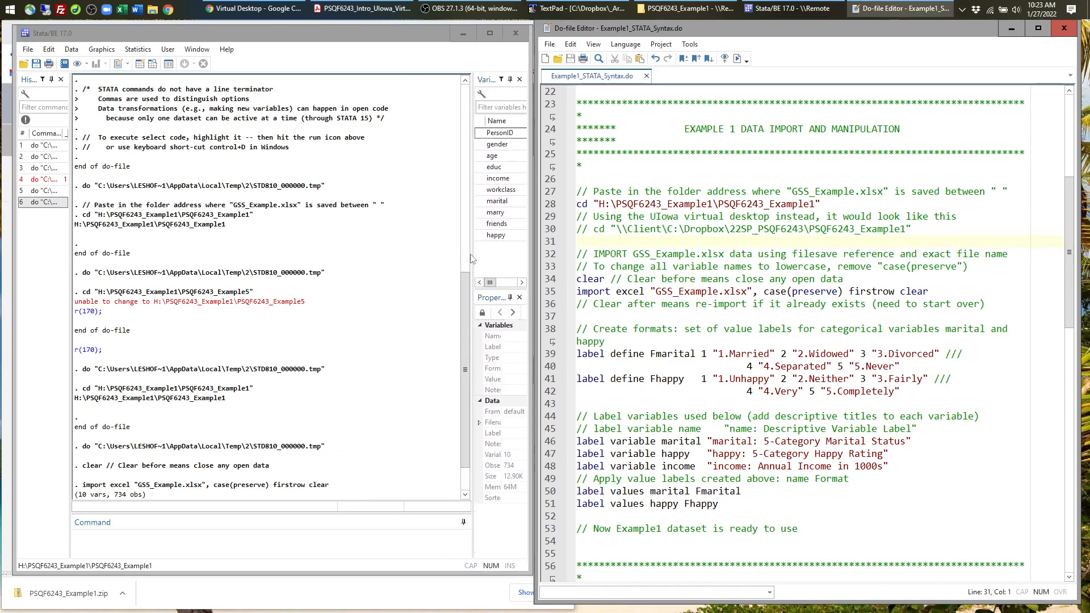
Highlight the import and labeling code from line 27 to 51 and look at its source files in the PSQF6243_Example1 folder.
{"action": "left_click", "coordinate": [887, 280]}
{"action": "scroll", "coordinate": [887, 279], "scroll_direction": "down", "scroll_amount": 1}
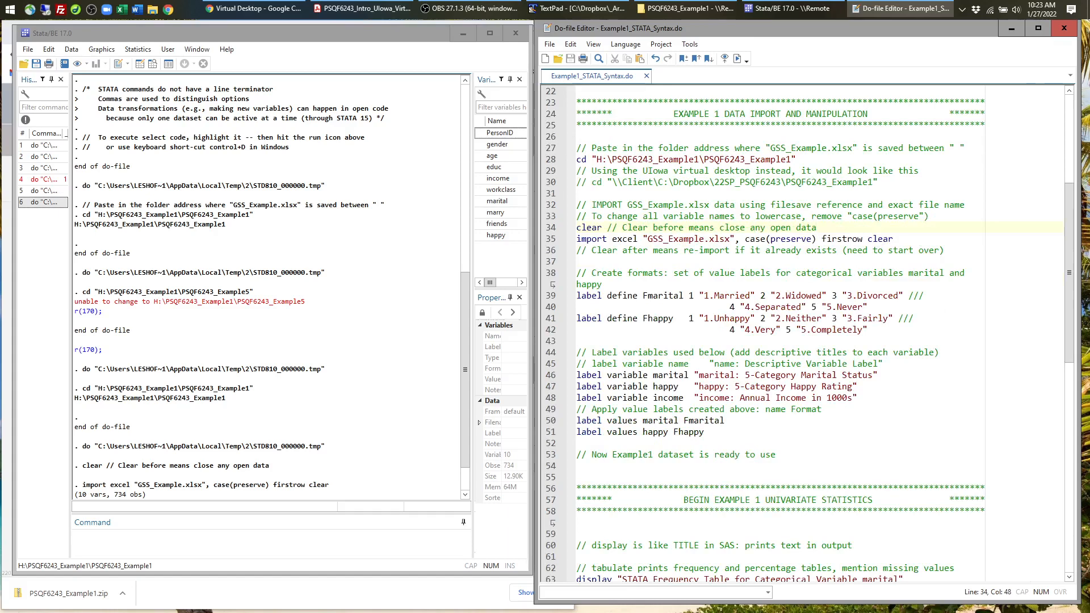
{"action": "left_click_drag", "start_coordinate": [577, 147], "coordinate": [705, 433]}
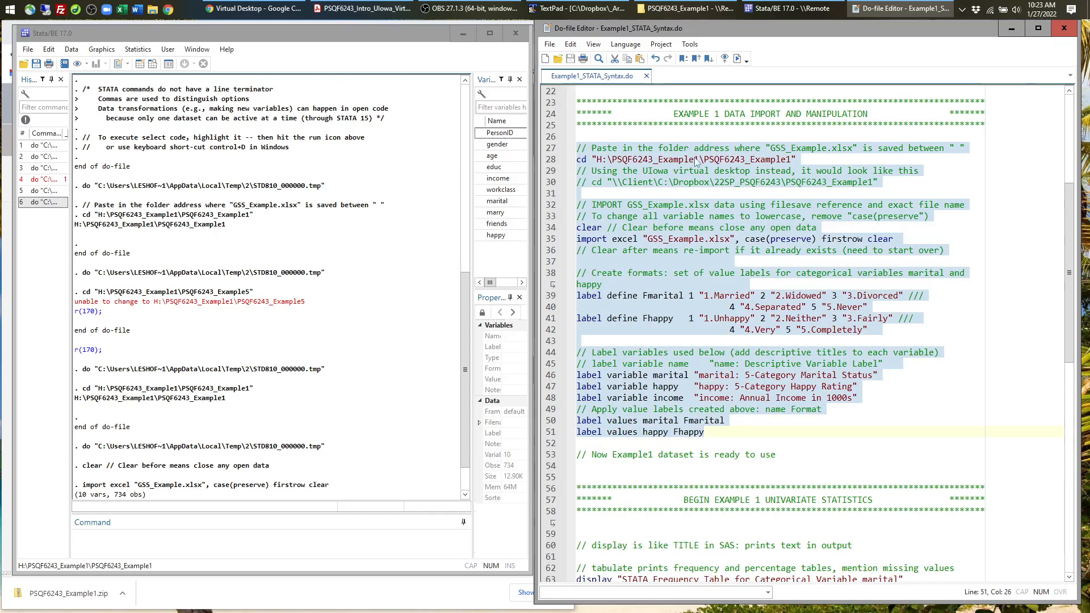
{"action": "left_click", "coordinate": [686, 8]}
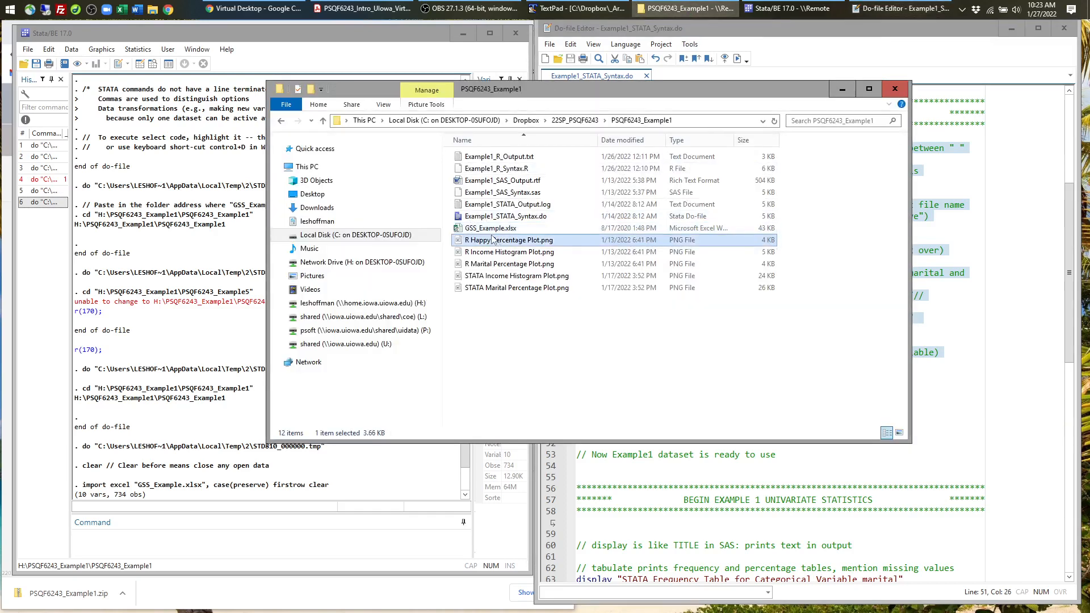
{"action": "left_click", "coordinate": [842, 89]}
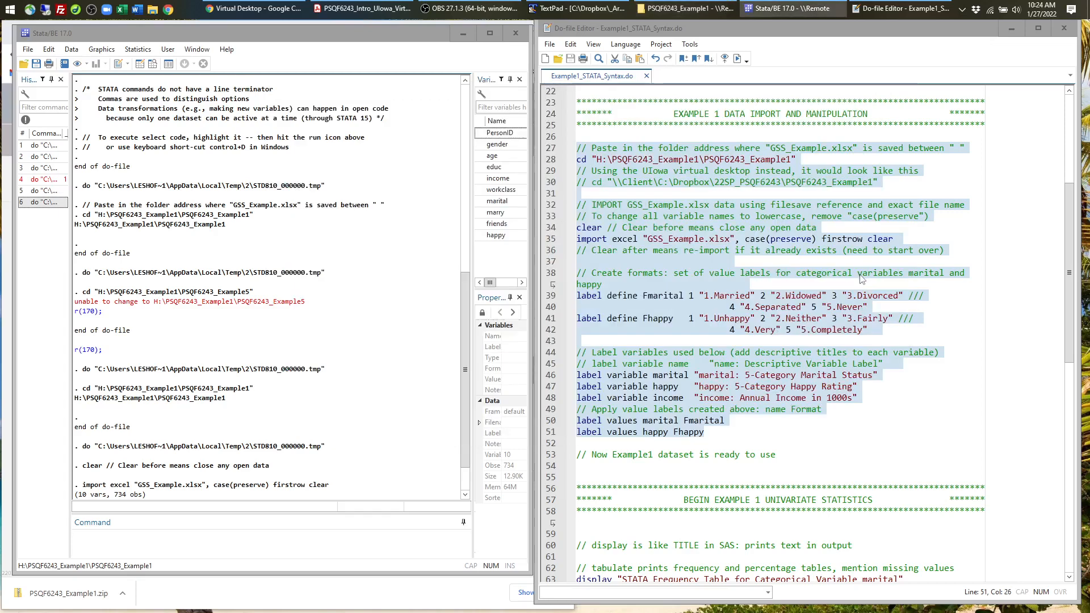
{"action": "left_click_drag", "start_coordinate": [658, 159], "coordinate": [577, 340]}
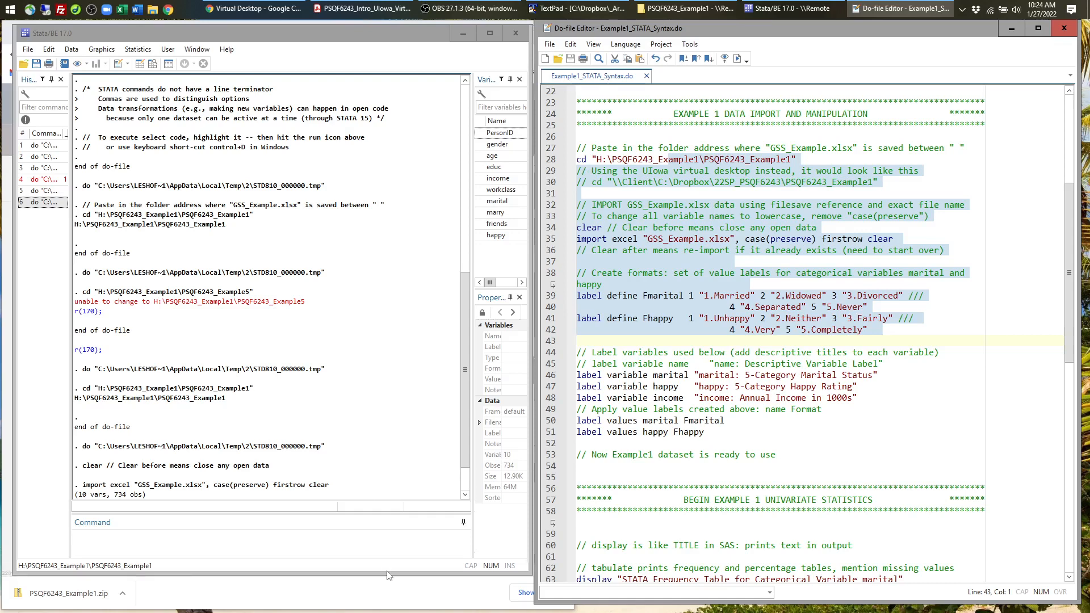
Look up the import command used on line 35 with help import, then close the help viewer.
{"action": "left_click_drag", "start_coordinate": [387, 575], "coordinate": [390, 589]}
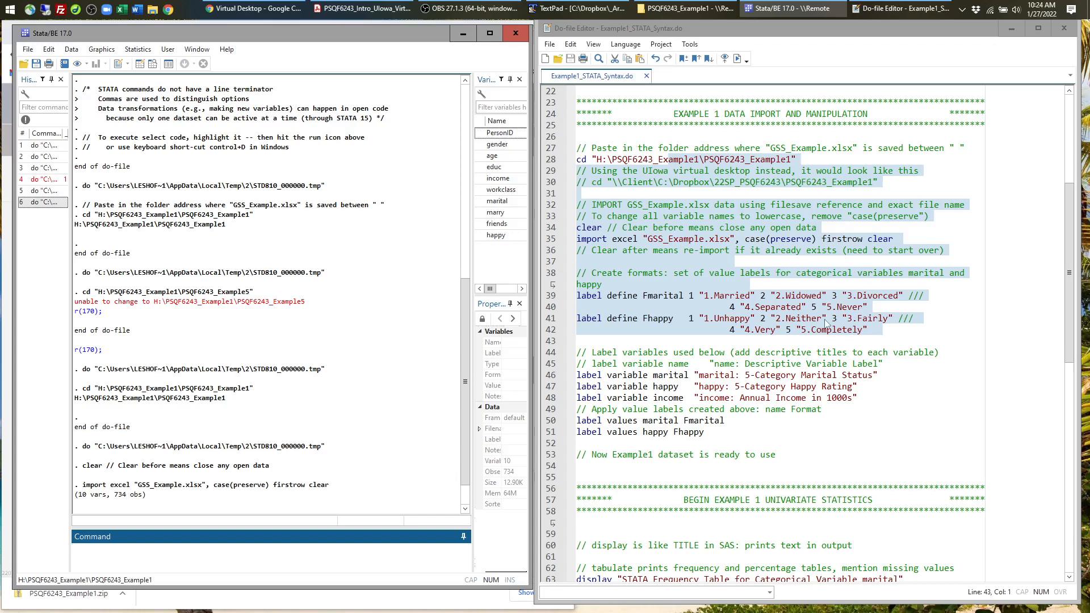
{"action": "left_click", "coordinate": [802, 239]}
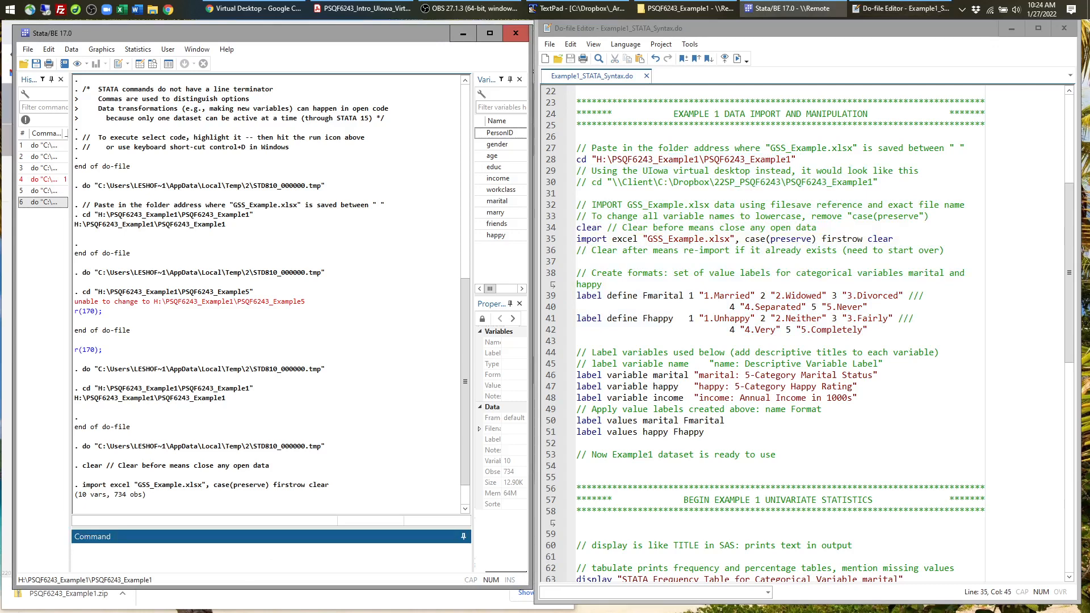
{"action": "left_click", "coordinate": [591, 239]}
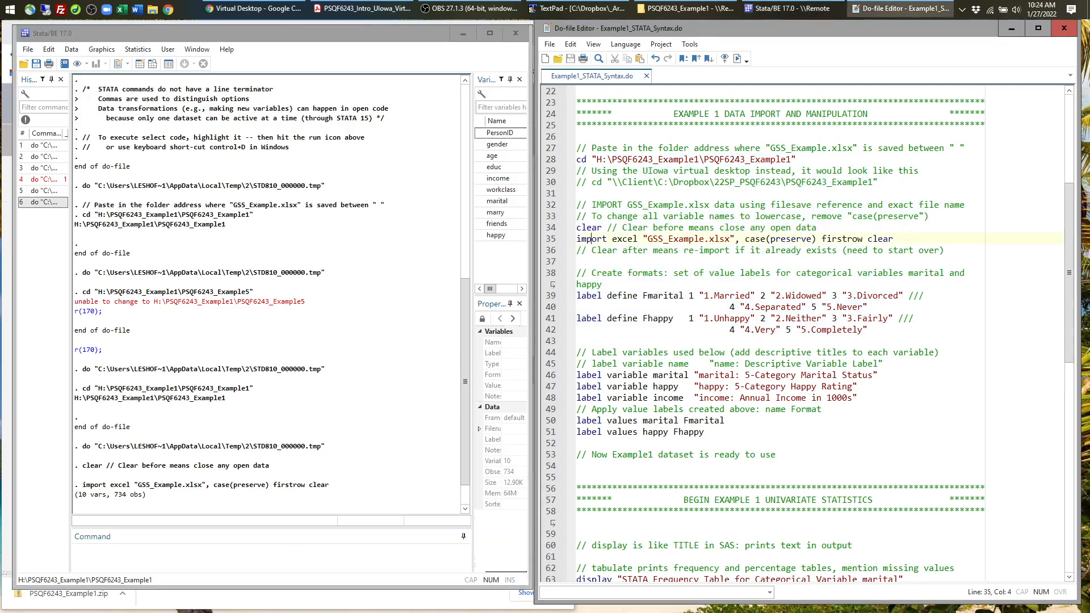
{"action": "left_click", "coordinate": [306, 553]}
{"action": "type", "text": "hel"}
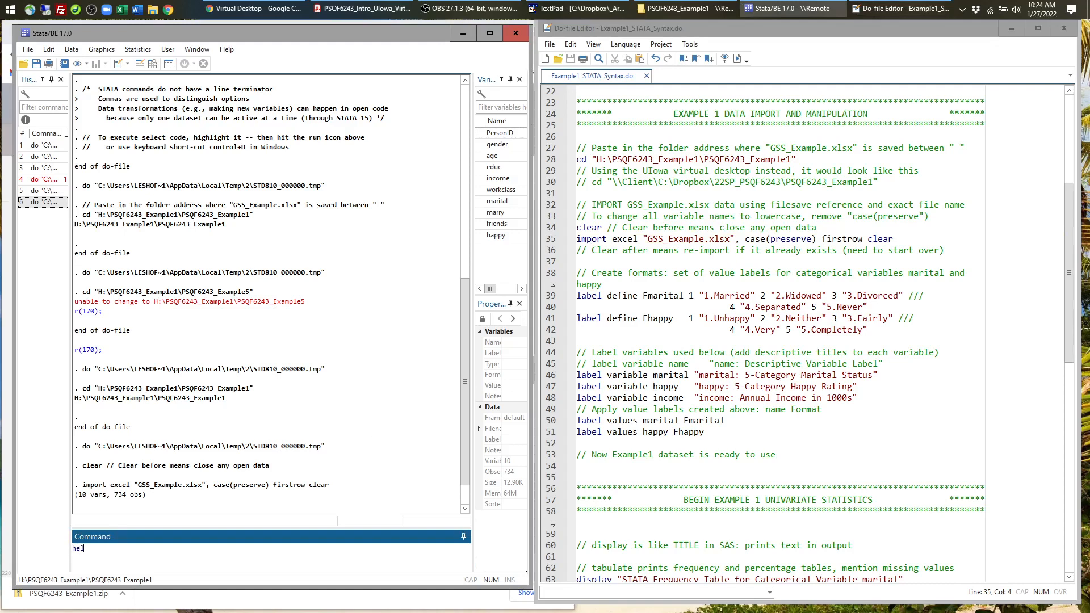
{"action": "type", "text": "p in"}
{"action": "type", "text": "mport"}
{"action": "key", "text": "Return"}
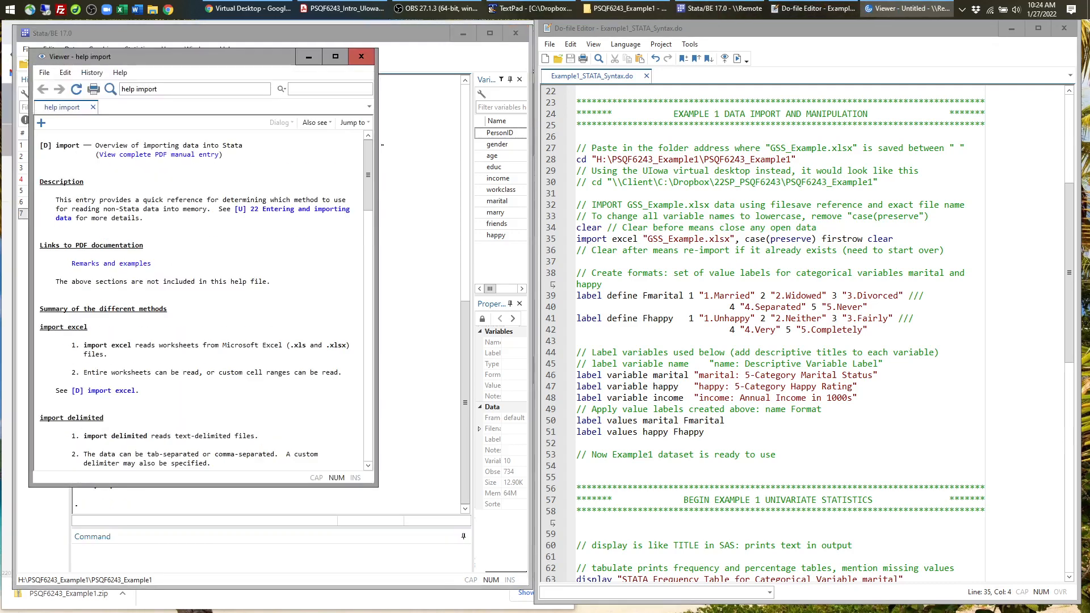
{"action": "left_click_drag", "start_coordinate": [252, 60], "coordinate": [330, 59]}
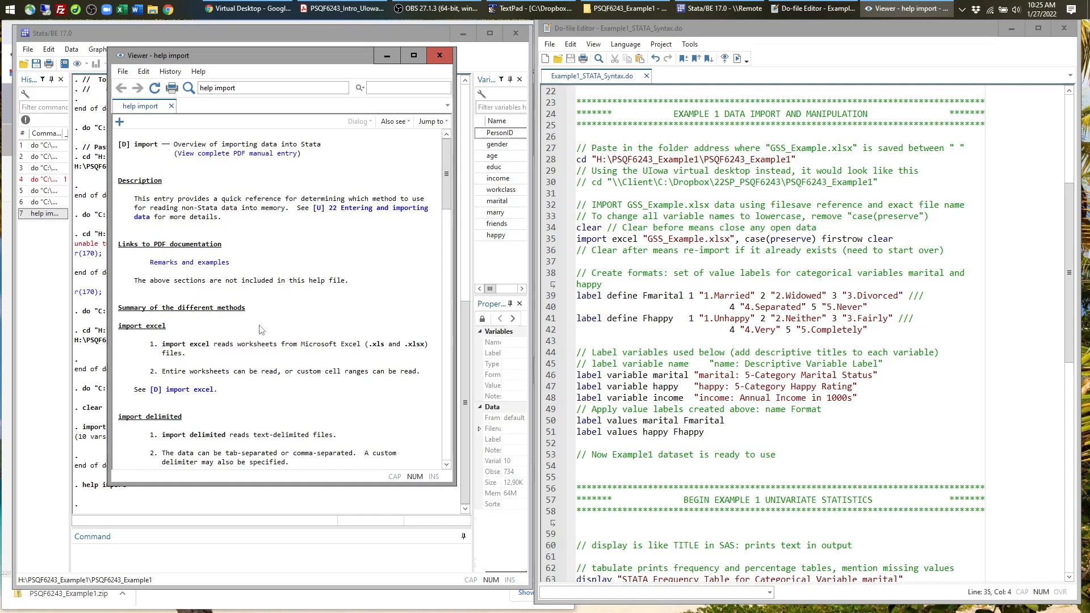
{"action": "left_click", "coordinate": [441, 57]}
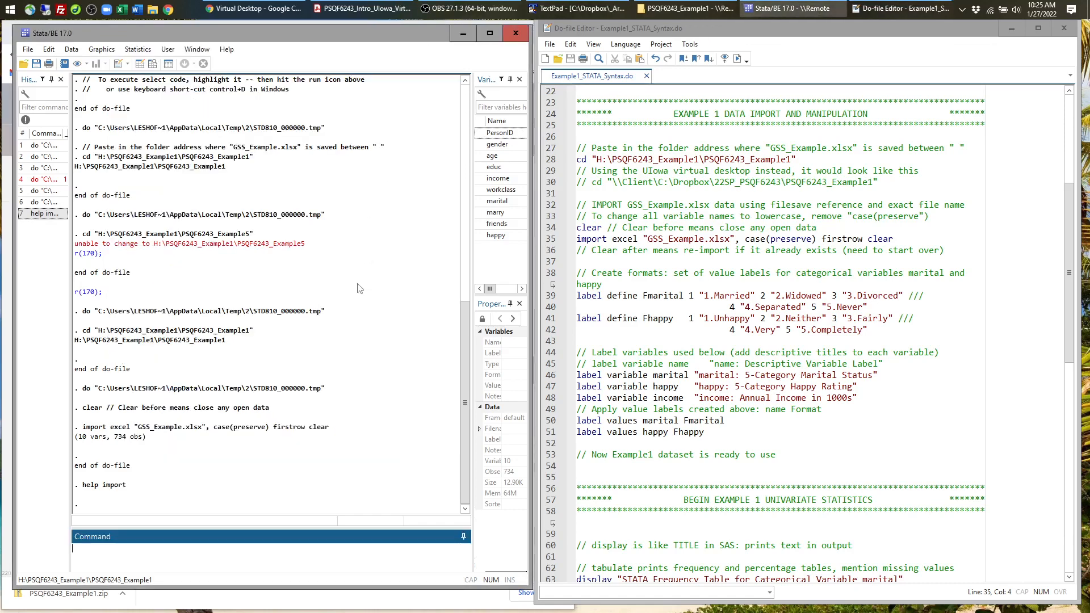
Look through the Summaries, tables, and tests procedures, then highlight the executed import excel command in the results.
{"action": "left_click", "coordinate": [136, 51]}
{"action": "mouse_move", "coordinate": [139, 64]}
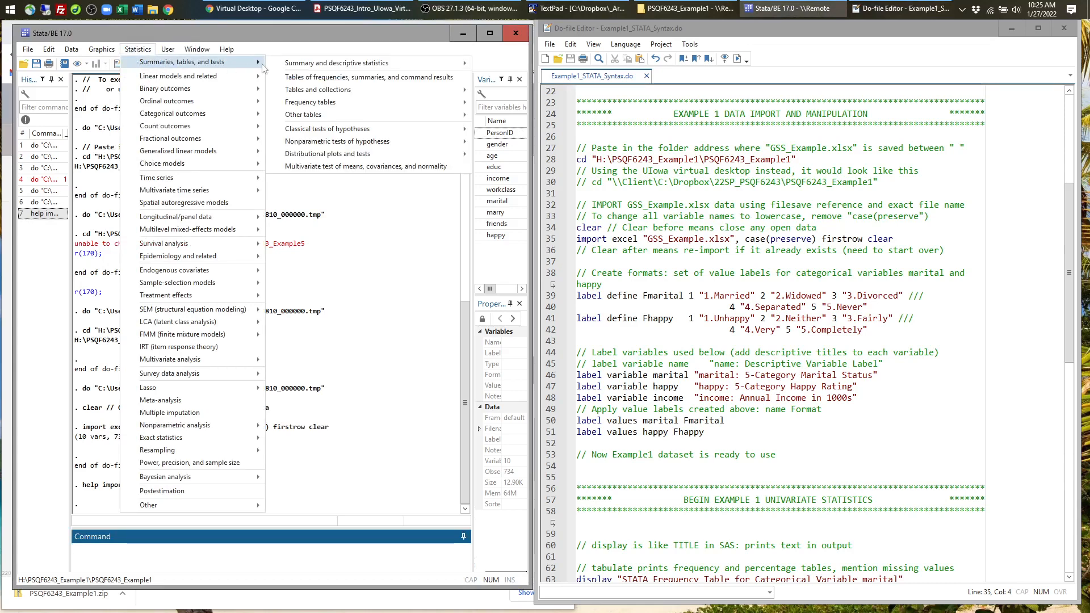
{"action": "mouse_move", "coordinate": [293, 68]}
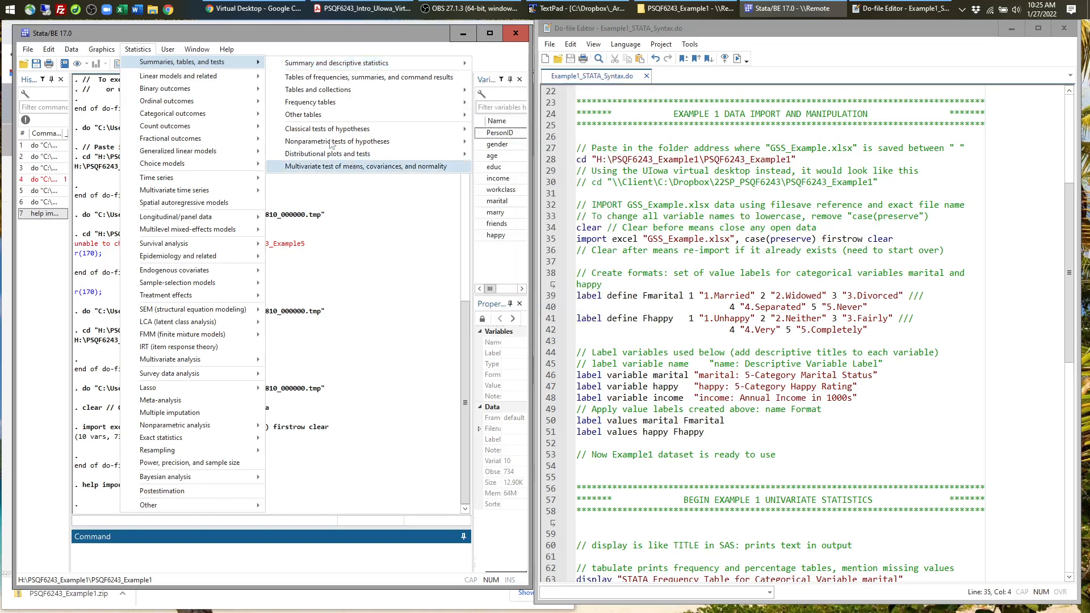
{"action": "left_click", "coordinate": [393, 262]}
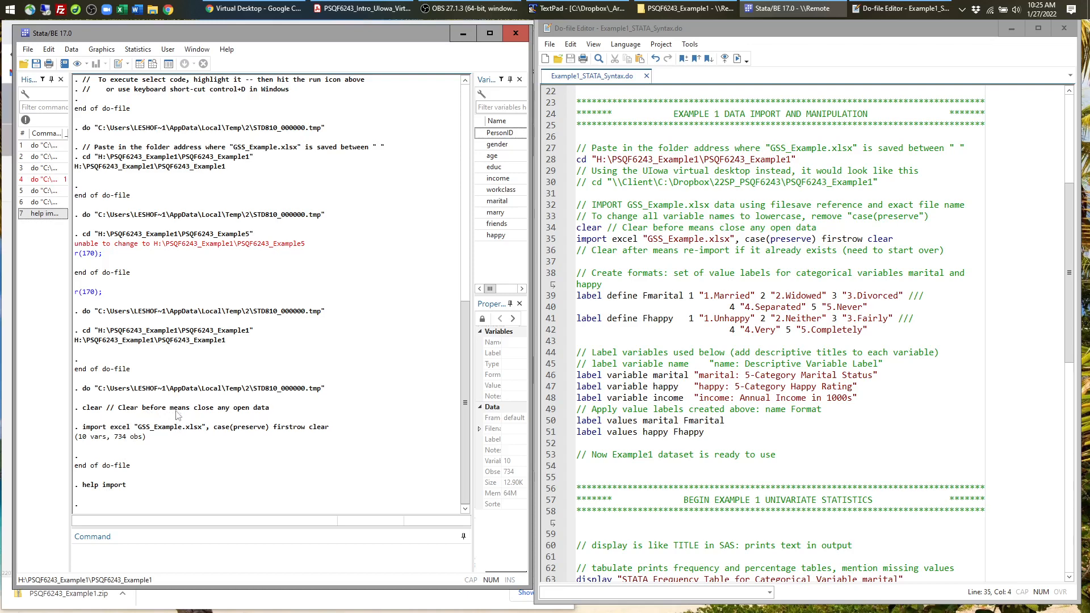
{"action": "left_click_drag", "start_coordinate": [333, 427], "coordinate": [83, 427]}
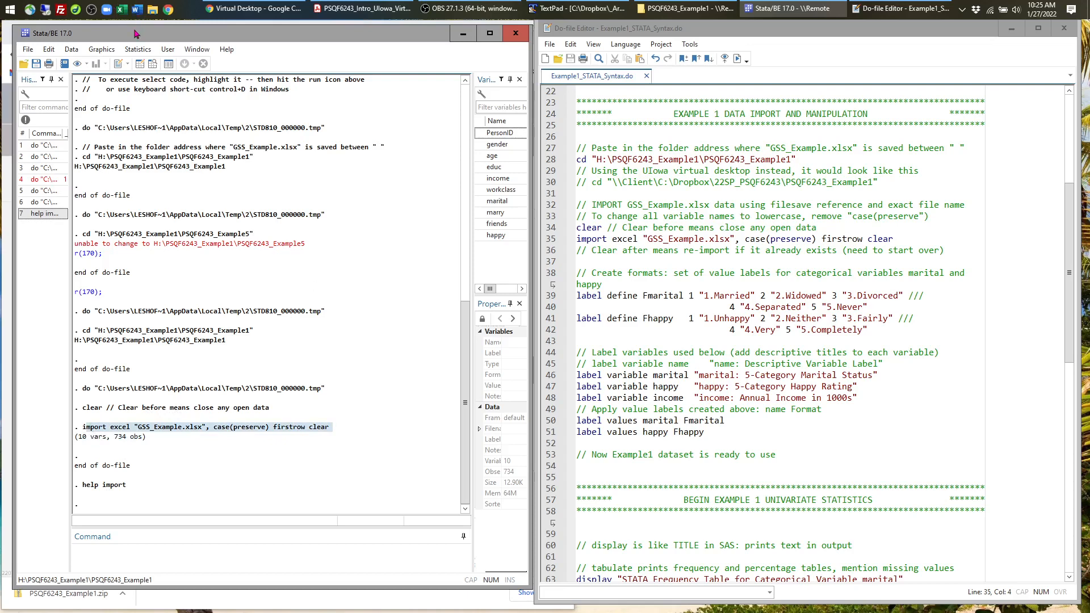
View the Choice models procedures, then highlight the last "end of do-file" line in the results.
{"action": "left_click", "coordinate": [138, 49]}
{"action": "mouse_move", "coordinate": [188, 163]}
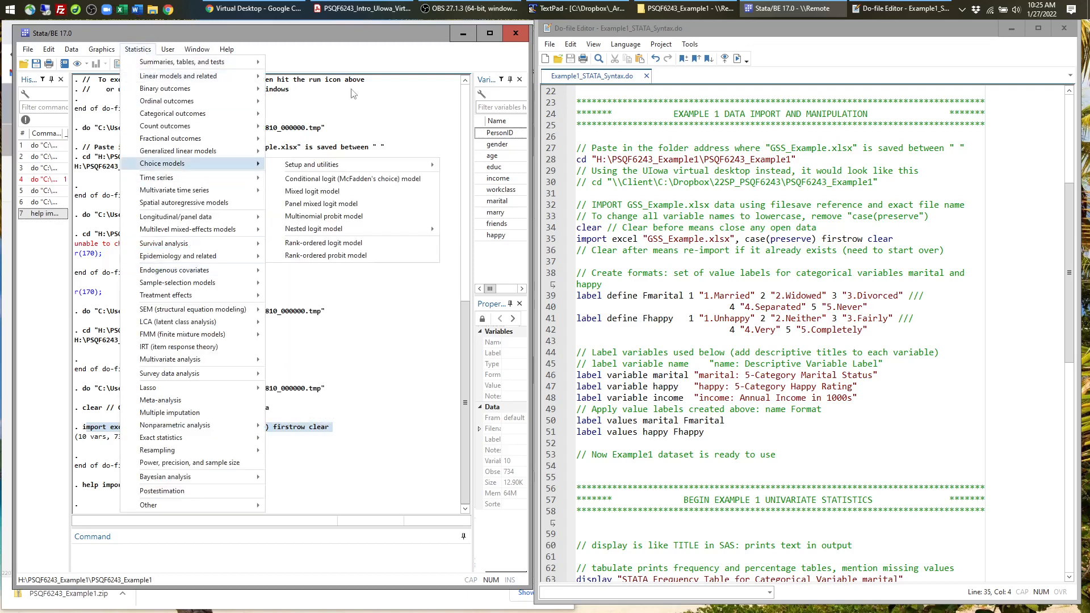
{"action": "left_click", "coordinate": [352, 92]}
{"action": "left_click_drag", "start_coordinate": [131, 465], "coordinate": [64, 464]}
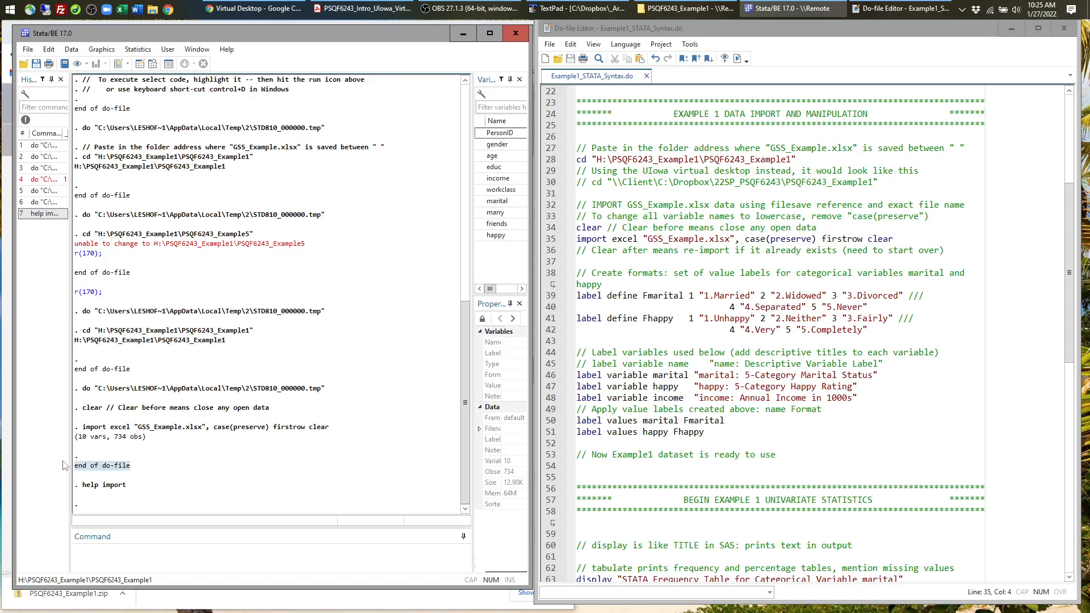
Shrink the Command pane's height and narrow the History pane to enlarge the results area.
{"action": "left_click", "coordinate": [668, 239]}
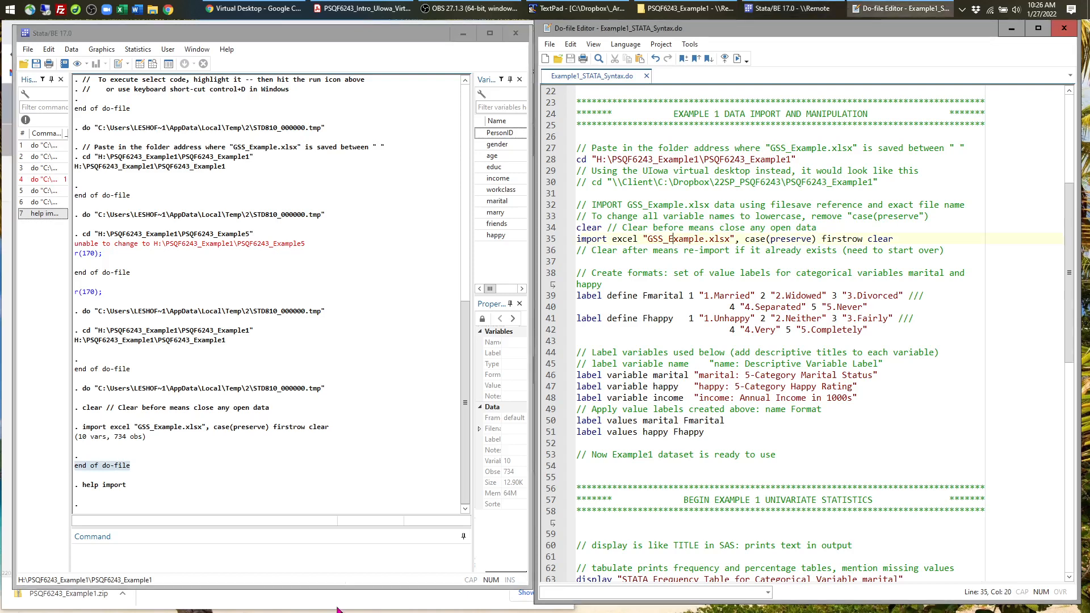
{"action": "left_click", "coordinate": [170, 553]}
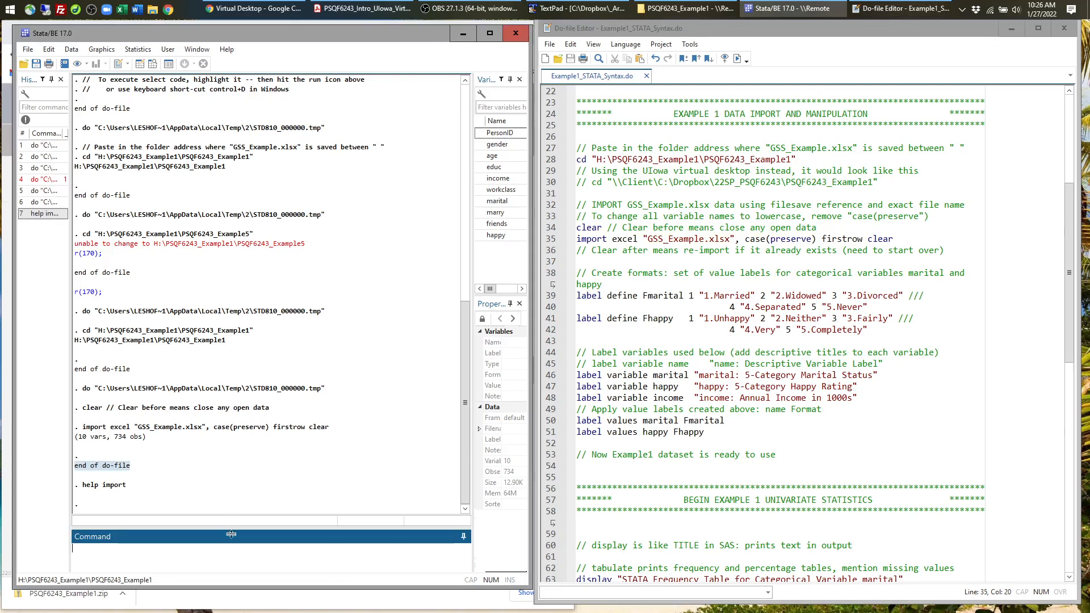
{"action": "left_click_drag", "start_coordinate": [231, 534], "coordinate": [231, 551]}
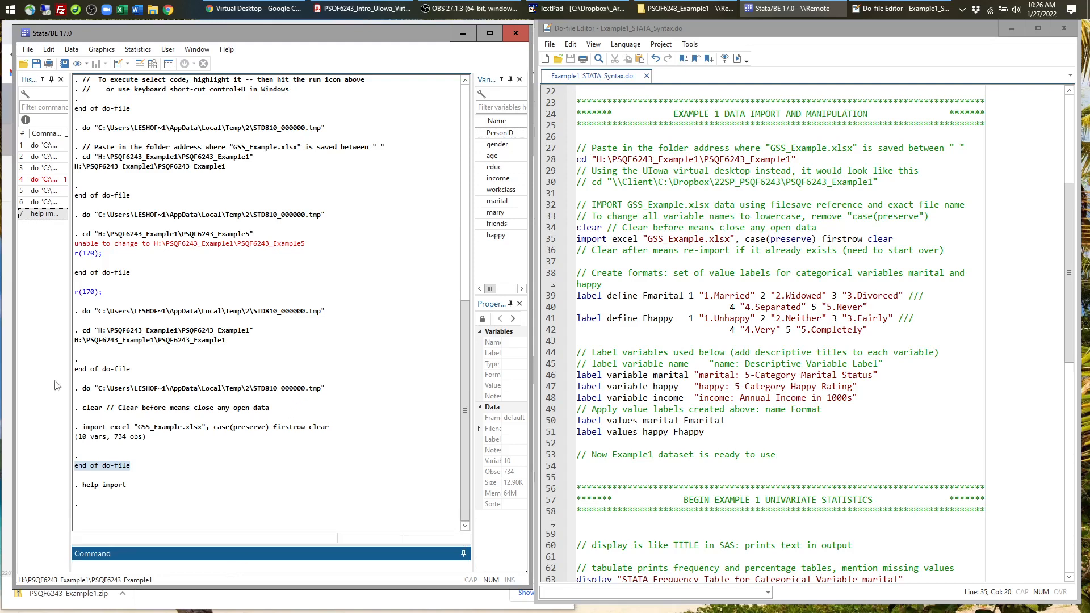
{"action": "left_click_drag", "start_coordinate": [70, 372], "coordinate": [45, 372]}
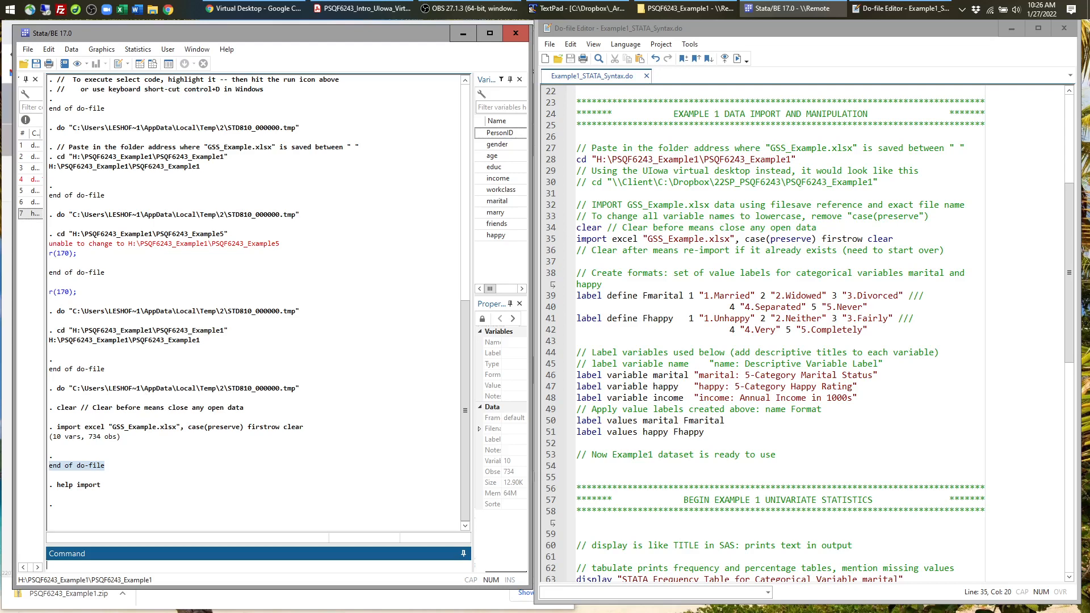
Highlight the setup commands on lines 1 to 4 of the do-file, then the cd command on line 28.
{"action": "left_click", "coordinate": [738, 193]}
{"action": "scroll", "coordinate": [738, 193], "scroll_direction": "up", "scroll_amount": 7}
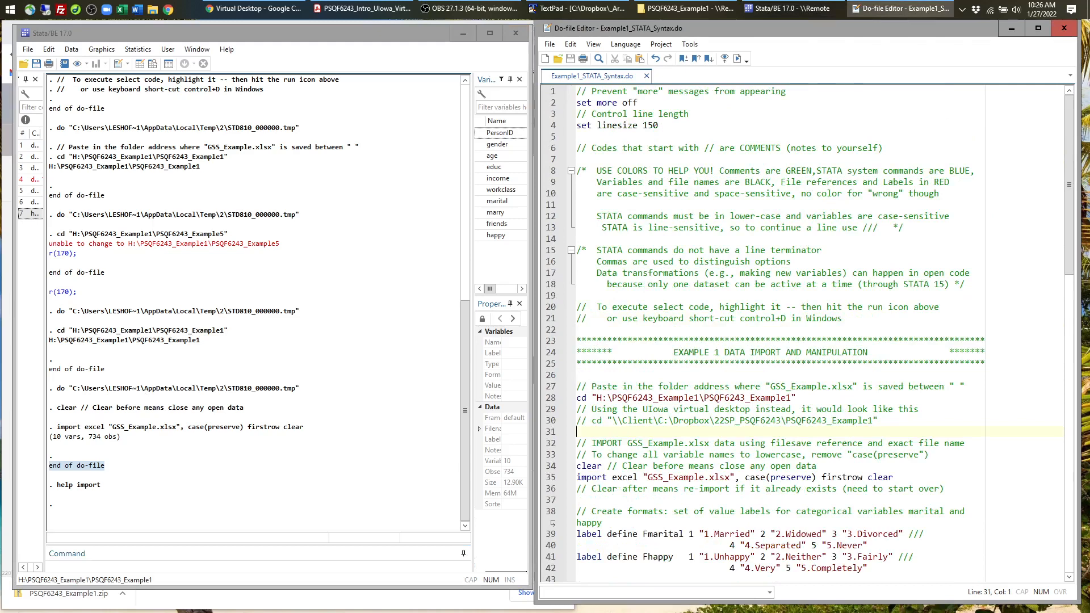
{"action": "left_click_drag", "start_coordinate": [577, 92], "coordinate": [576, 137]}
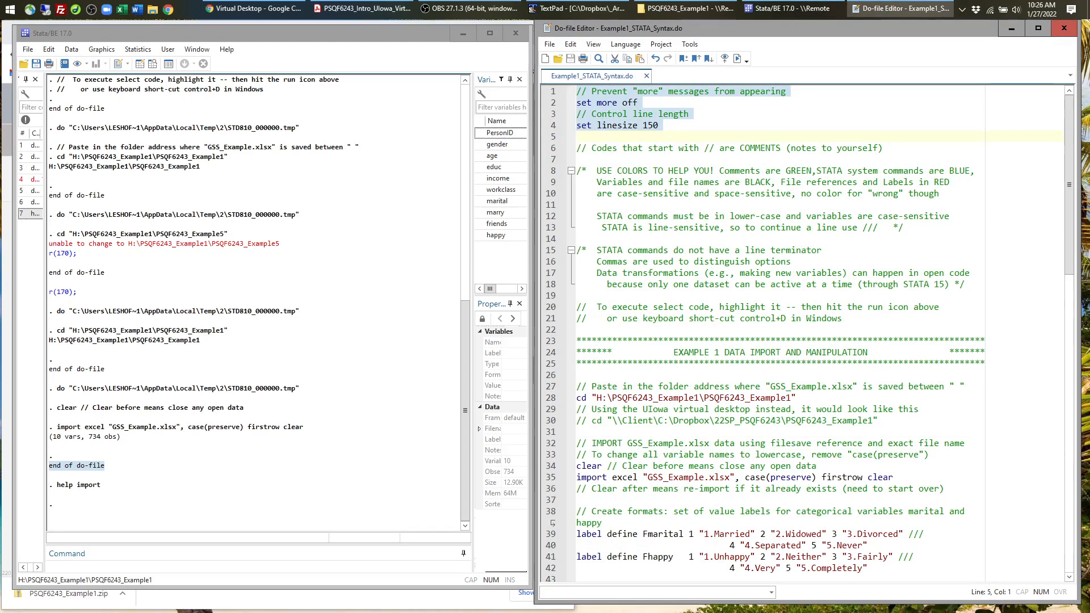
{"action": "scroll", "coordinate": [568, 202], "scroll_direction": "down", "scroll_amount": 6}
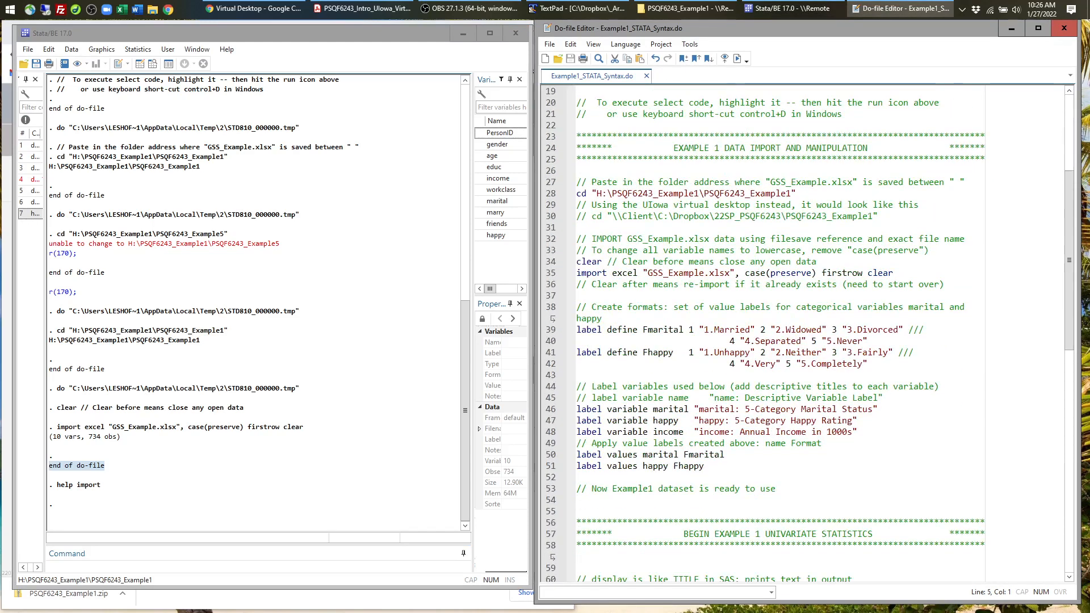
{"action": "left_click", "coordinate": [570, 197]}
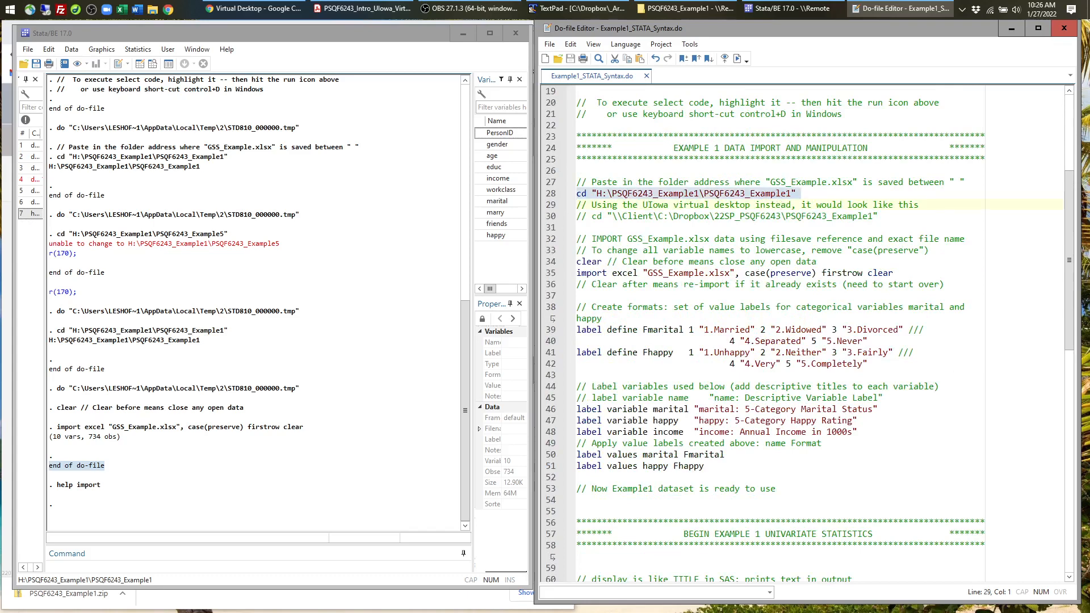
Show the full path of the PSQF6243_Example1 folder in File Explorer, then minimize that window.
{"action": "left_click", "coordinate": [685, 8]}
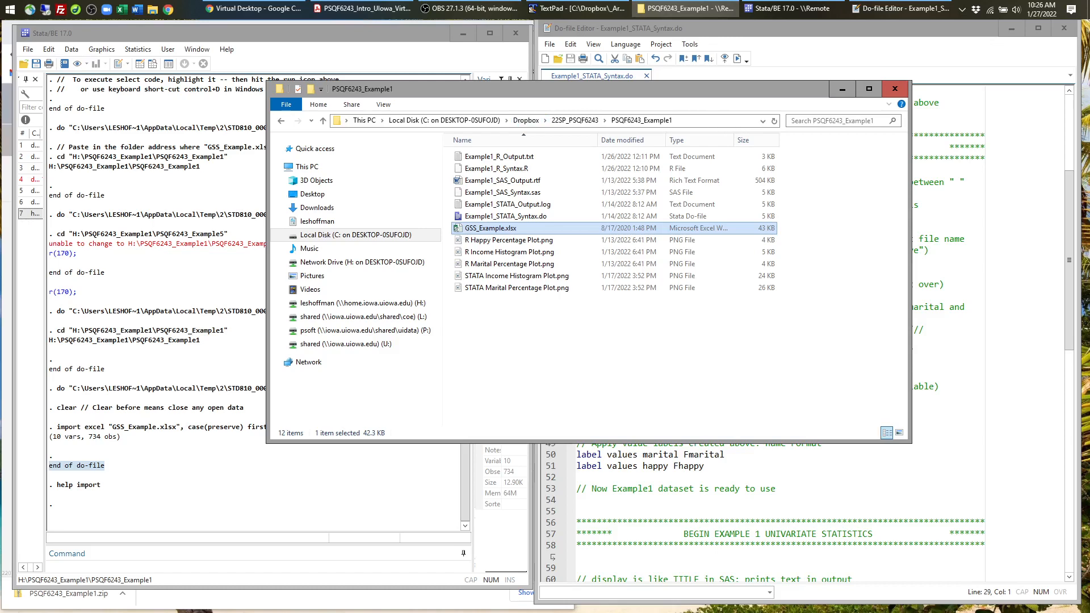
{"action": "left_click", "coordinate": [693, 121]}
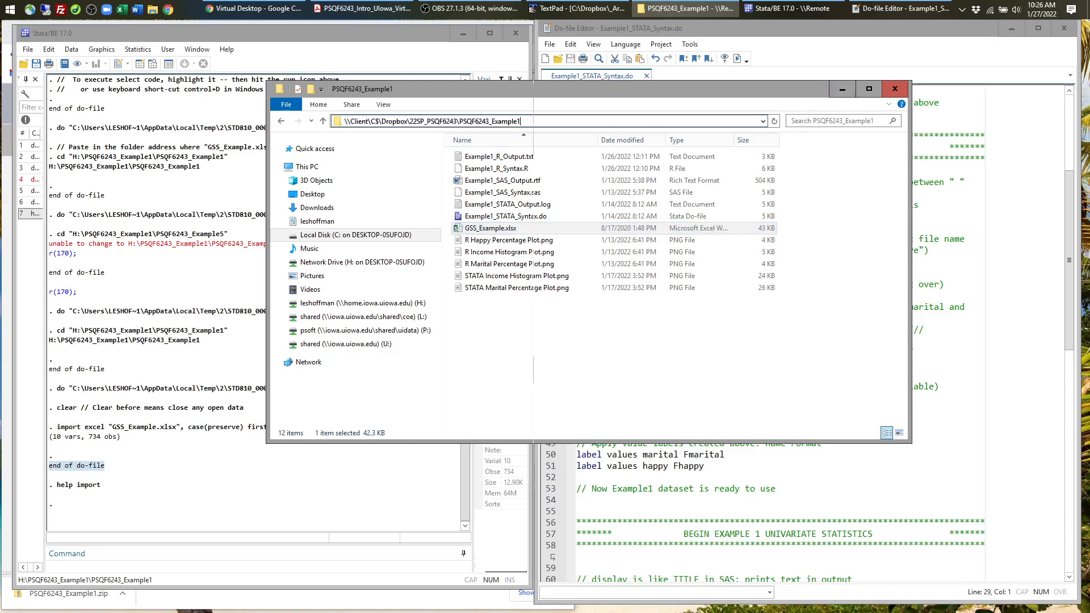
{"action": "left_click", "coordinate": [842, 91]}
Highlight the folder path code starting at line 27, then the data import code on lines 32 to 35.
{"action": "left_click", "coordinate": [755, 205]}
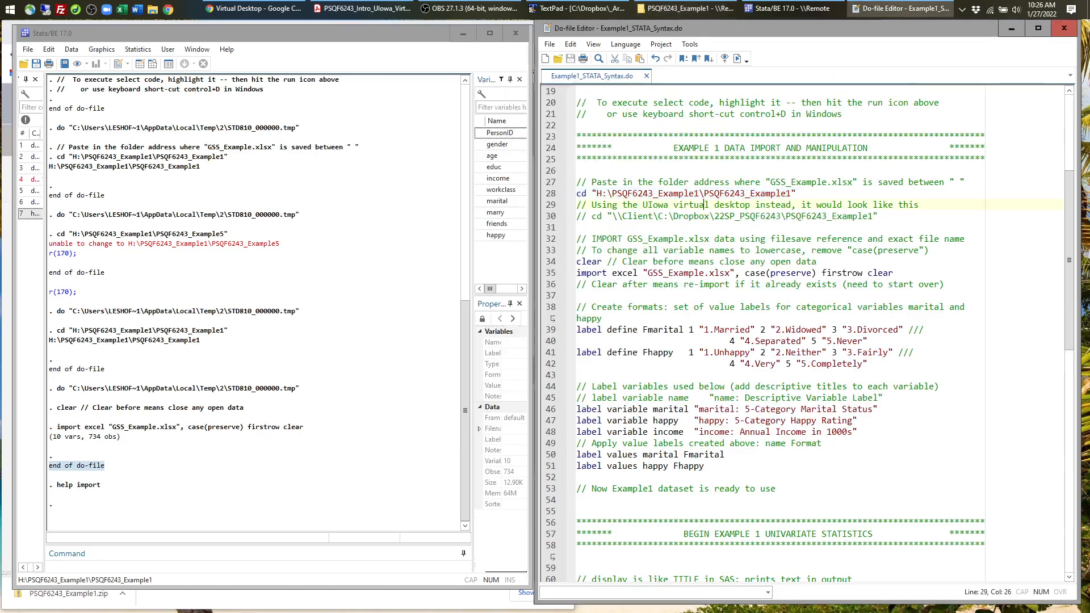
{"action": "left_click_drag", "start_coordinate": [576, 183], "coordinate": [782, 205]}
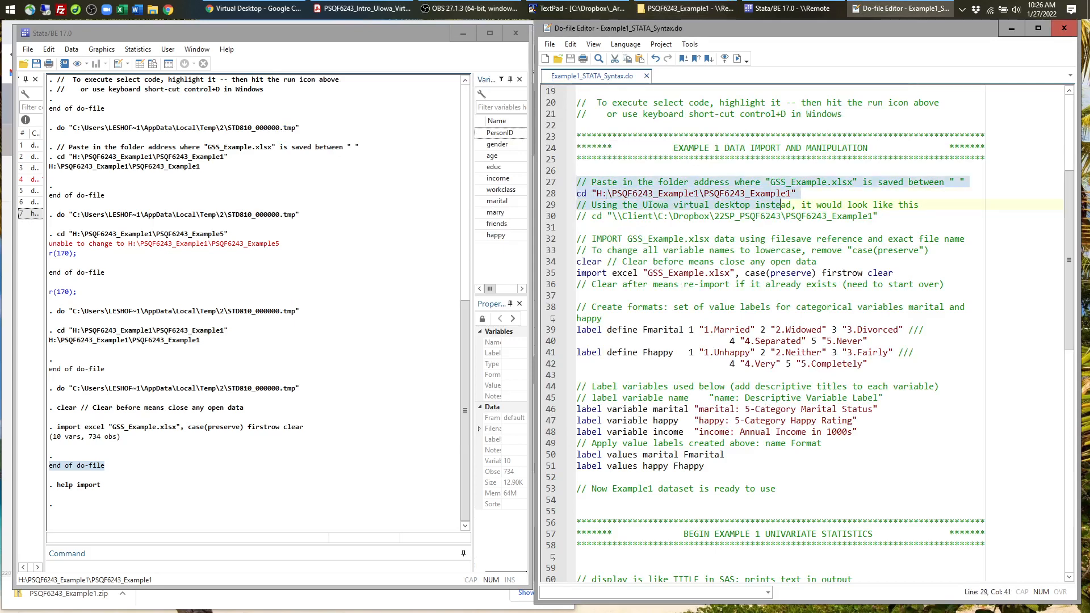
{"action": "left_click_drag", "start_coordinate": [577, 239], "coordinate": [897, 273]}
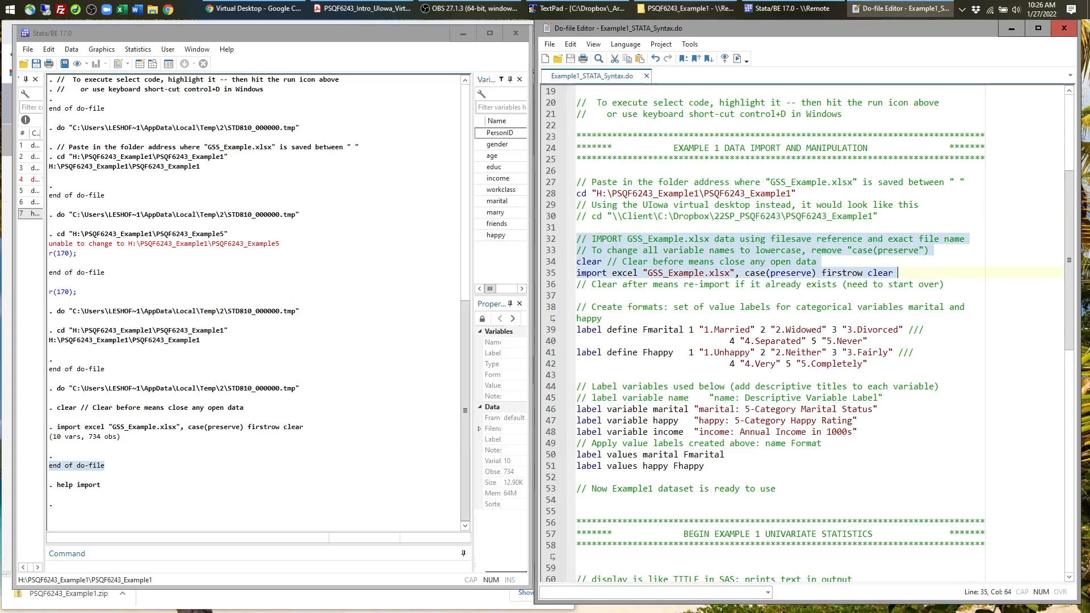
Turn off line wrapping in the do-file editor so long comments stay on a single line.
{"action": "scroll", "coordinate": [897, 273], "scroll_direction": "down", "scroll_amount": 2}
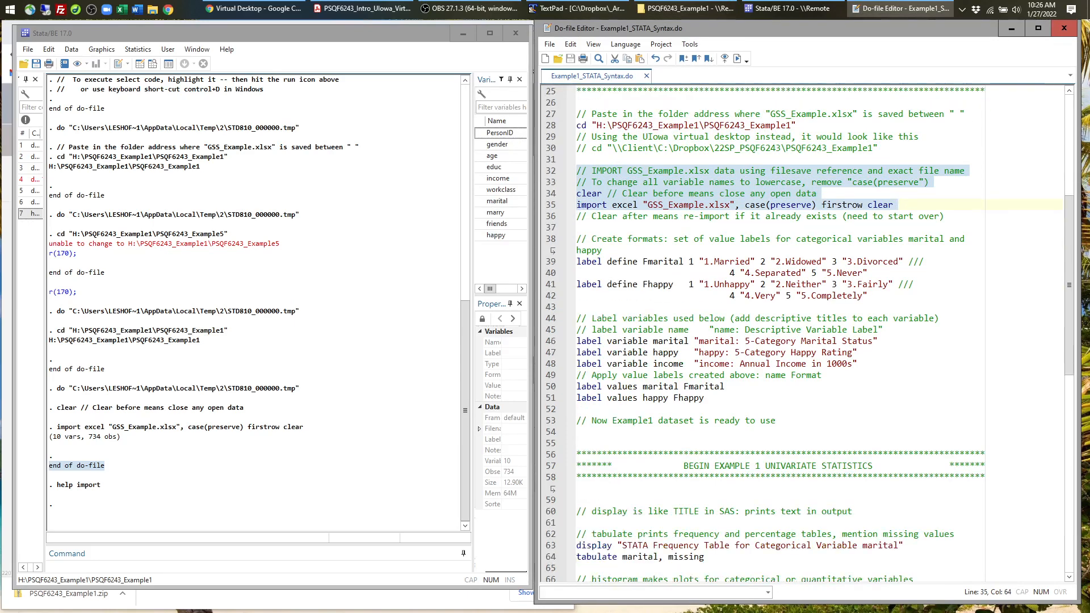
{"action": "left_click", "coordinate": [593, 44]}
{"action": "left_click", "coordinate": [607, 126]}
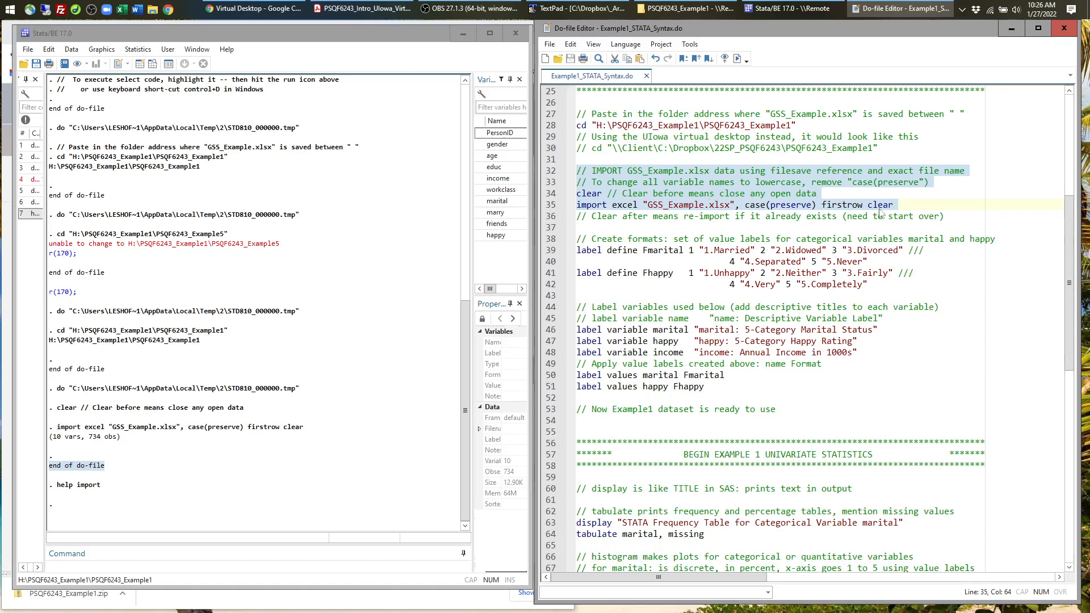
Highlight the value label definitions for marital and happy on lines 38 to 42, then clear the selection.
{"action": "scroll", "coordinate": [1034, 136], "scroll_direction": "down", "scroll_amount": 1}
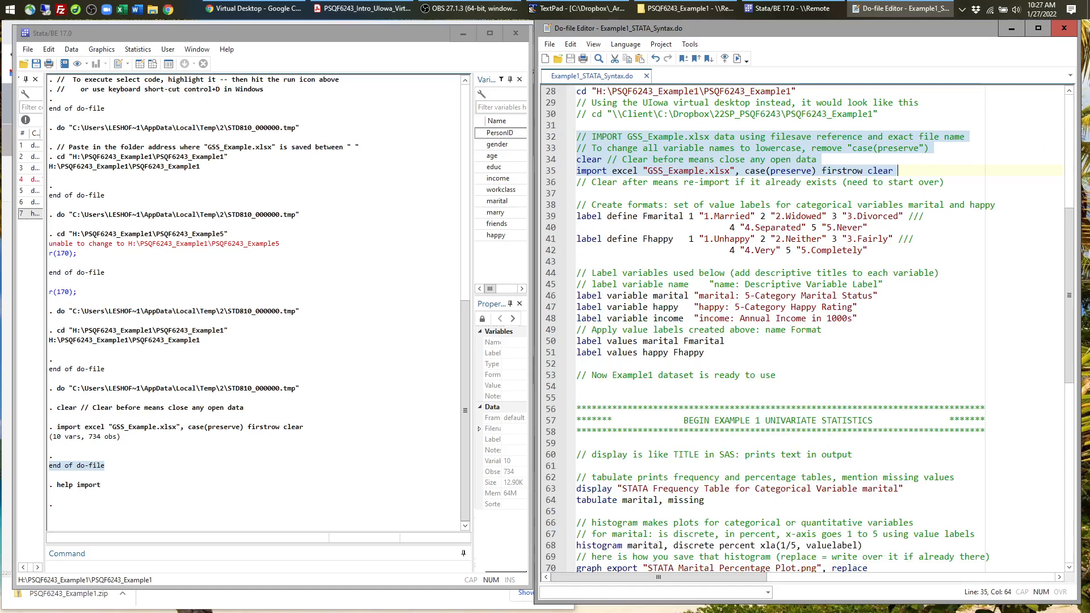
{"action": "left_click_drag", "start_coordinate": [577, 205], "coordinate": [585, 262]}
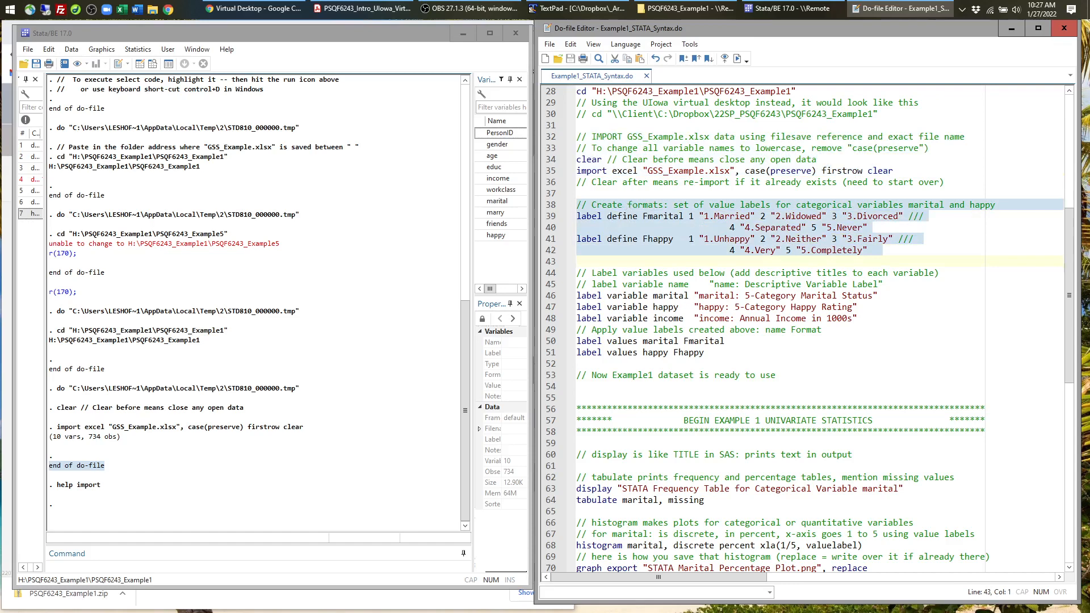
{"action": "left_click", "coordinate": [616, 193]}
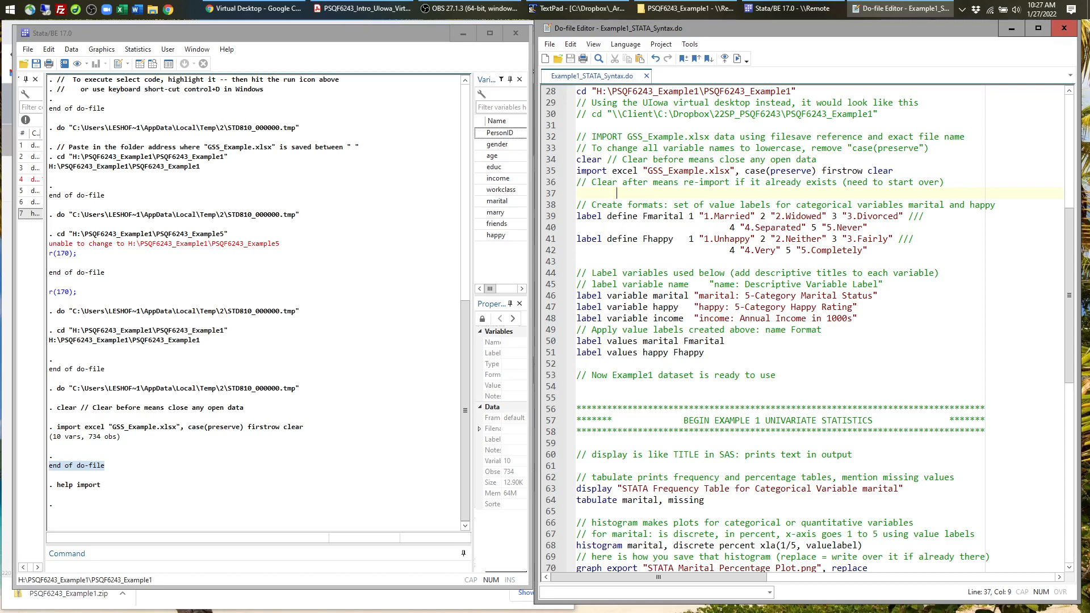
{"action": "left_click", "coordinate": [469, 8]}
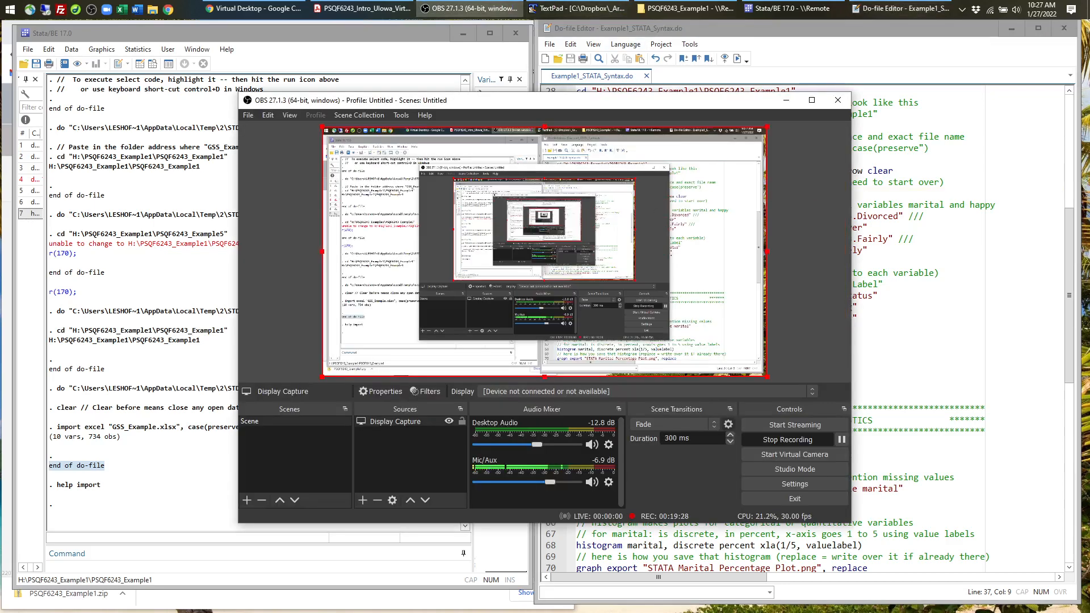
{"action": "left_click", "coordinate": [786, 100]}
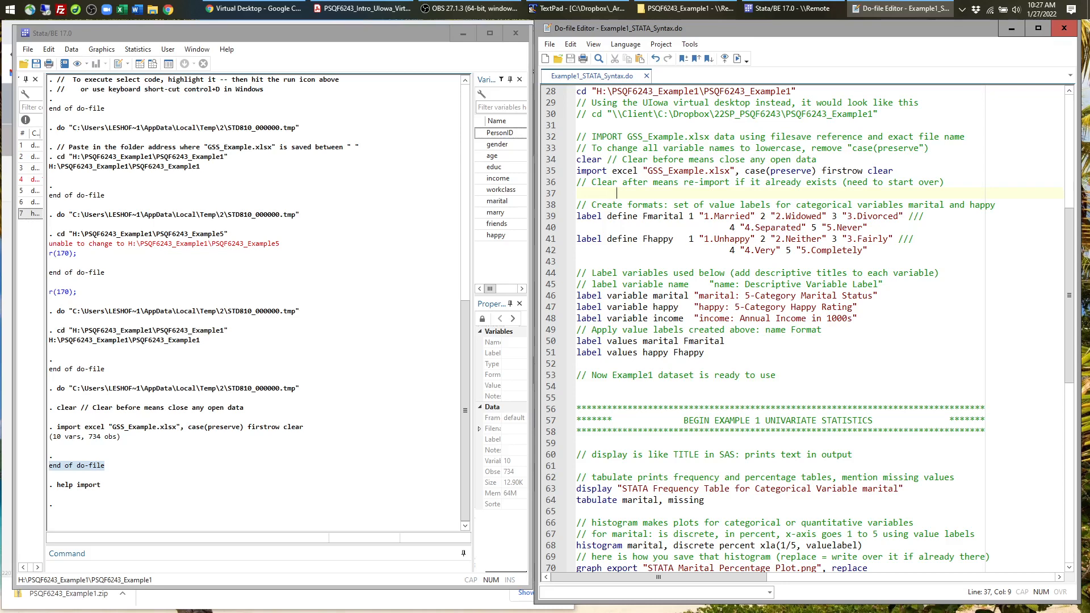
Highlight the label name Fmarital in the label define command on line 39, then deselect it.
{"action": "left_click", "coordinate": [651, 216]}
{"action": "left_click", "coordinate": [647, 216]}
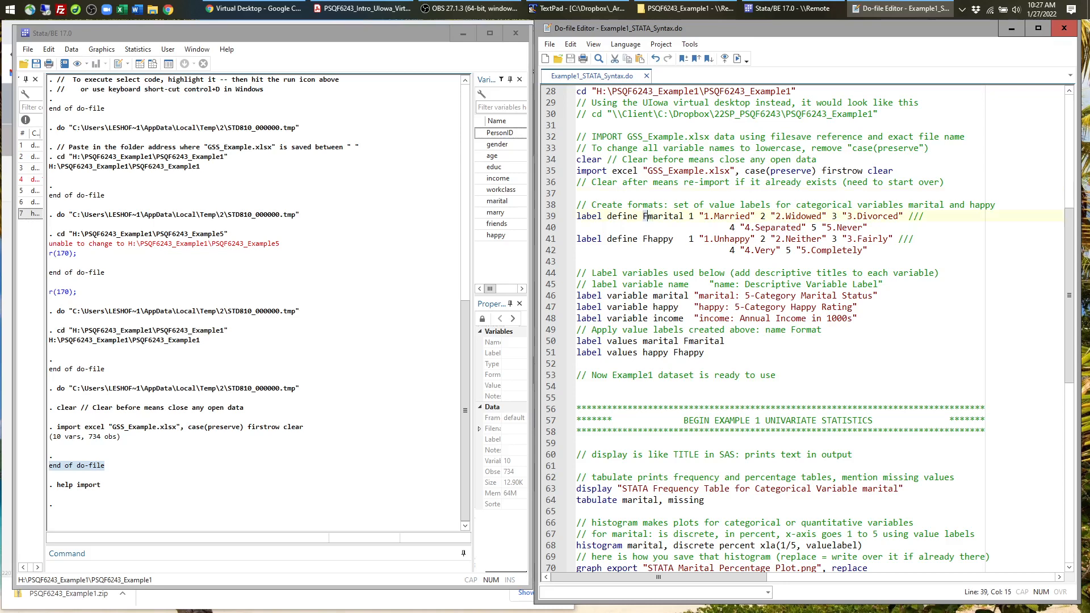
{"action": "left_click_drag", "start_coordinate": [644, 215], "coordinate": [684, 216]}
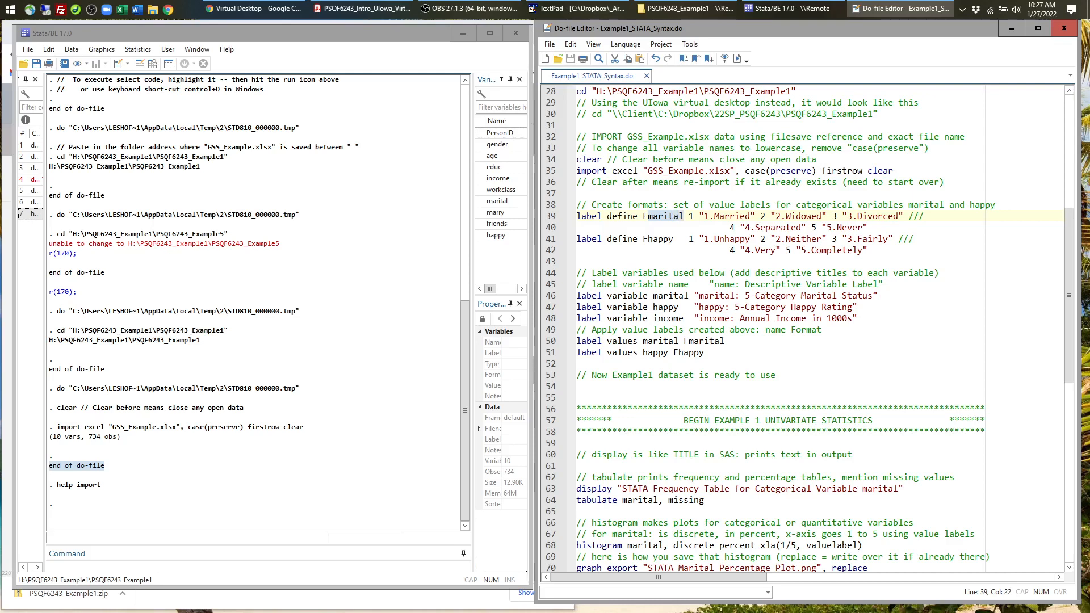
{"action": "double_click", "coordinate": [671, 219]}
{"action": "left_click", "coordinate": [662, 228]}
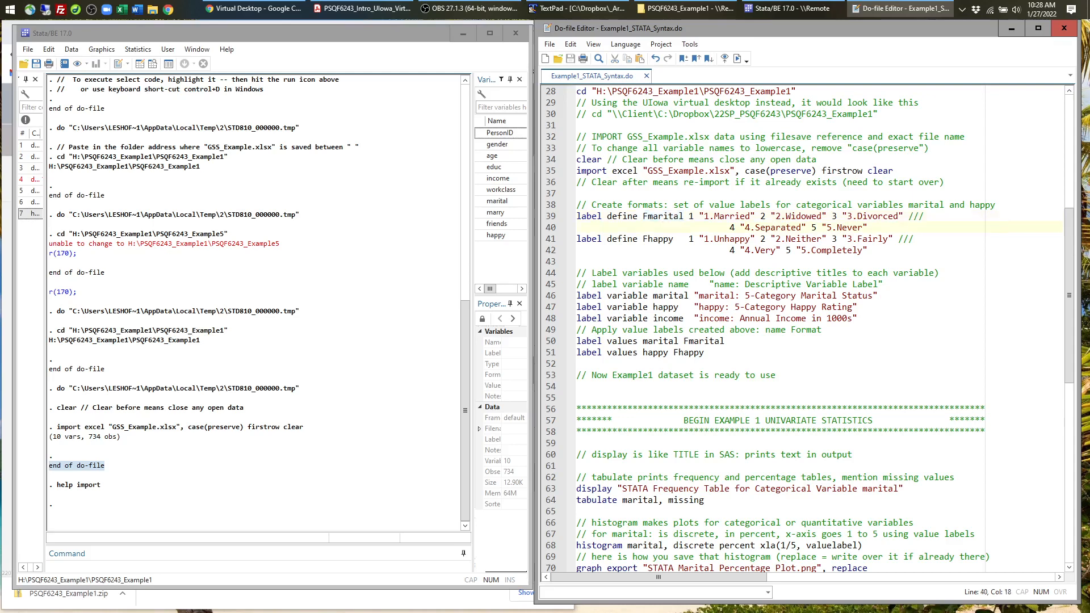
Highlight the category labels on line 39, then the complete Fmarital definition across lines 39 and 40.
{"action": "left_click", "coordinate": [692, 215]}
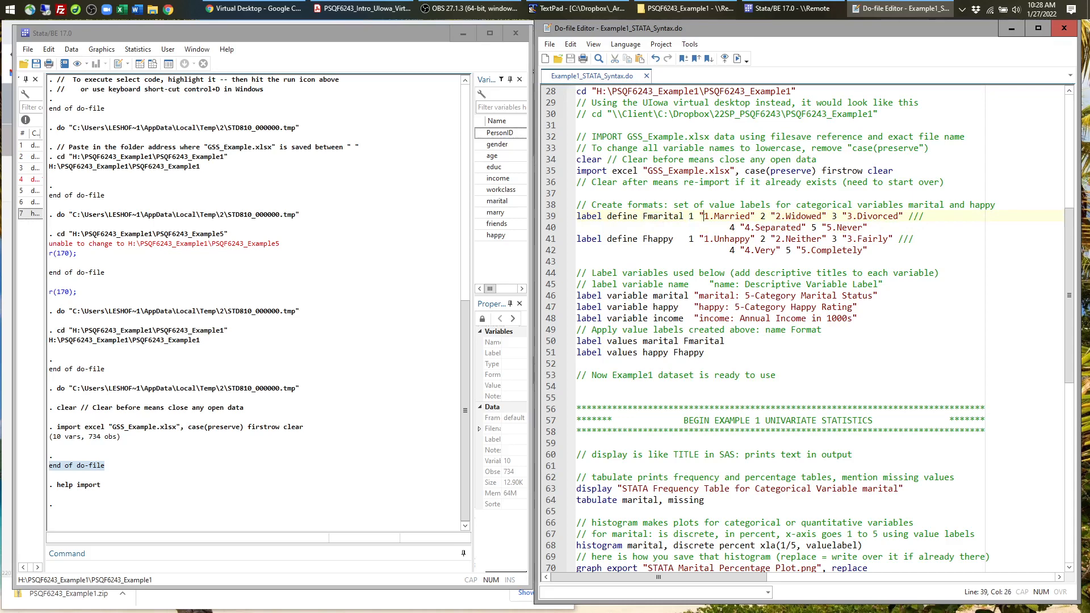
{"action": "left_click_drag", "start_coordinate": [703, 216], "coordinate": [816, 216]}
{"action": "left_click", "coordinate": [760, 215]}
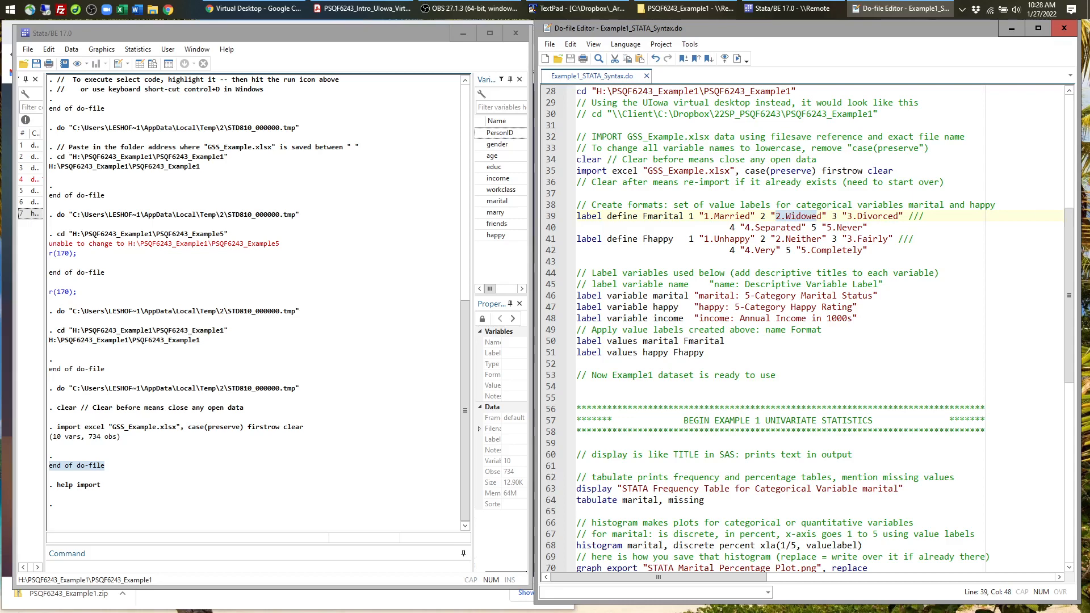
{"action": "mouse_move", "coordinate": [746, 577]}
{"action": "left_mouse_down"}
{"action": "mouse_move", "coordinate": [1034, 579]}
{"action": "mouse_move", "coordinate": [746, 578]}
{"action": "left_mouse_up"}
{"action": "left_click_drag", "start_coordinate": [577, 215], "coordinate": [867, 227]}
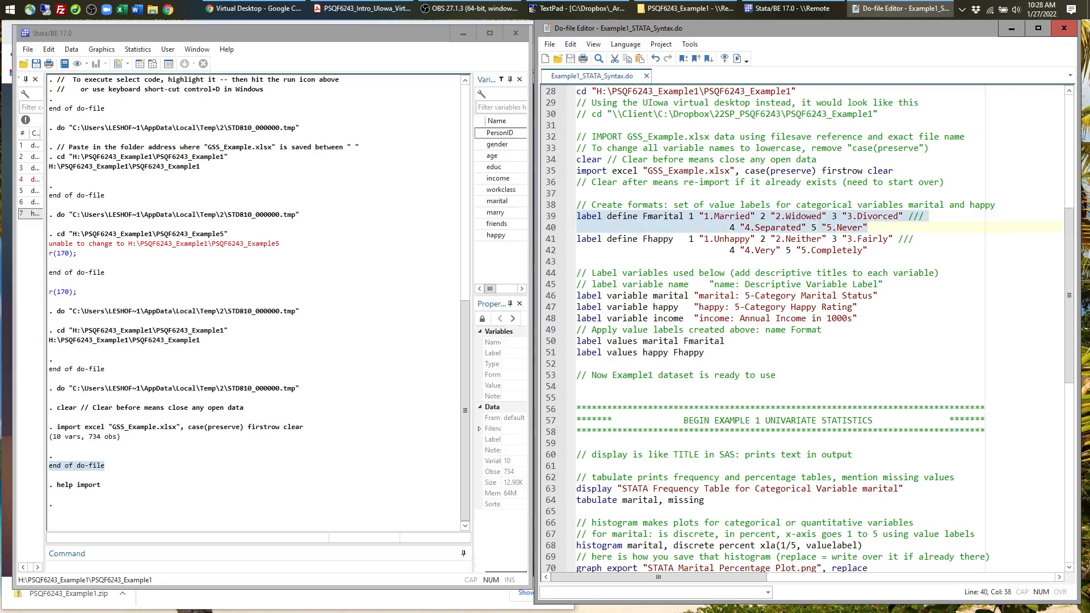
Highlight the /// line continuation ending line 39, then the continued labels 4 and 5 on line 40.
{"action": "left_click", "coordinate": [907, 216]}
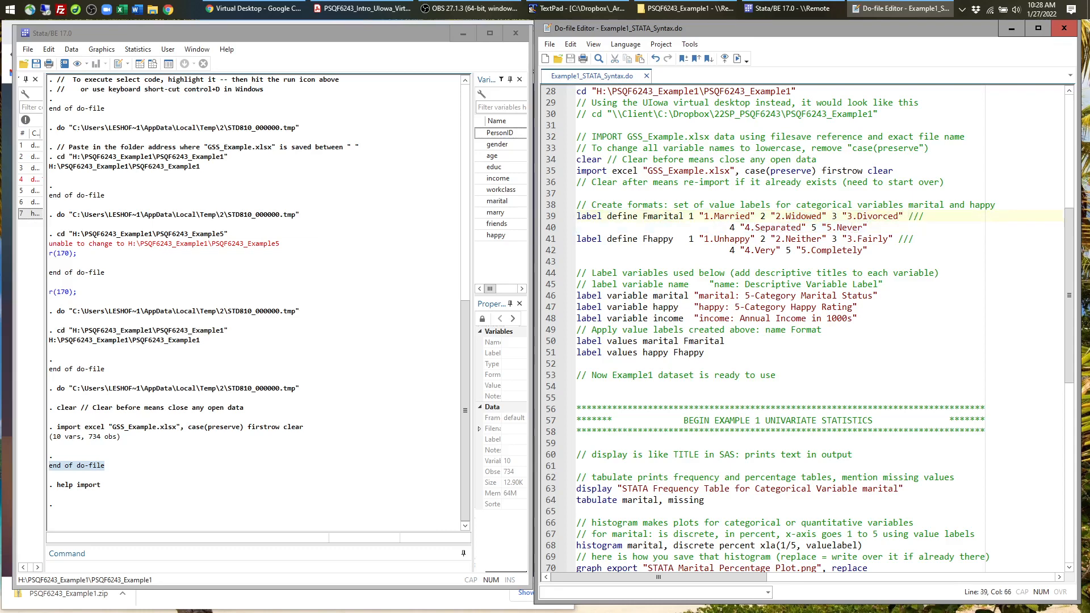
{"action": "key", "text": "shift+Right"}
{"action": "key", "text": "shift+Right"}
{"action": "key", "text": "shift+Right"}
{"action": "left_click_drag", "start_coordinate": [867, 227], "coordinate": [698, 227]}
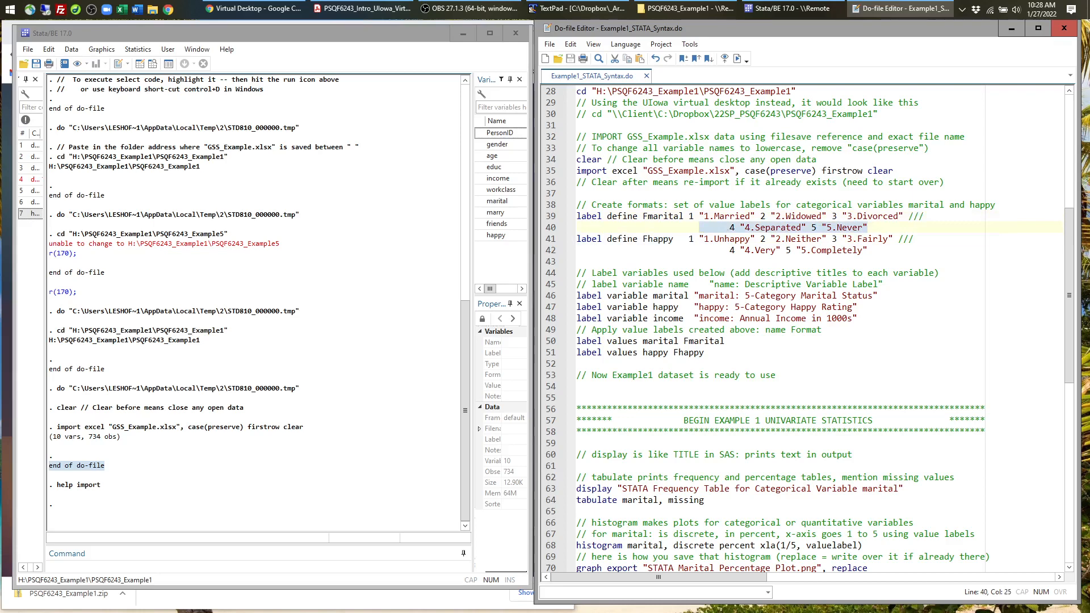
{"action": "left_click", "coordinate": [867, 228]}
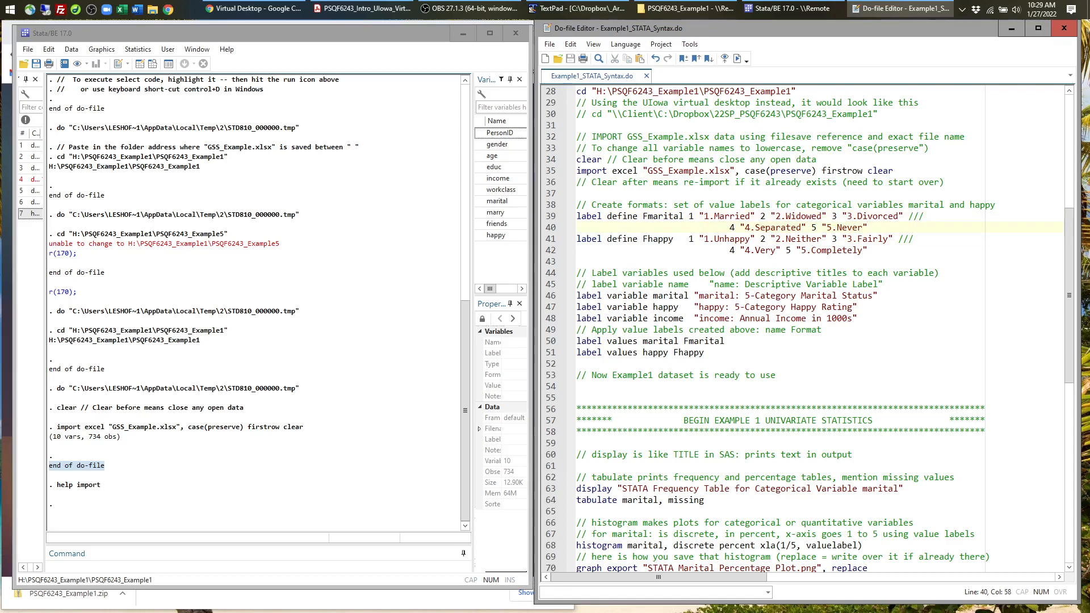
Highlight the /// line continuation and the label name Fhappy in the label define command on line 41.
{"action": "left_click_drag", "start_coordinate": [892, 239], "coordinate": [914, 239]}
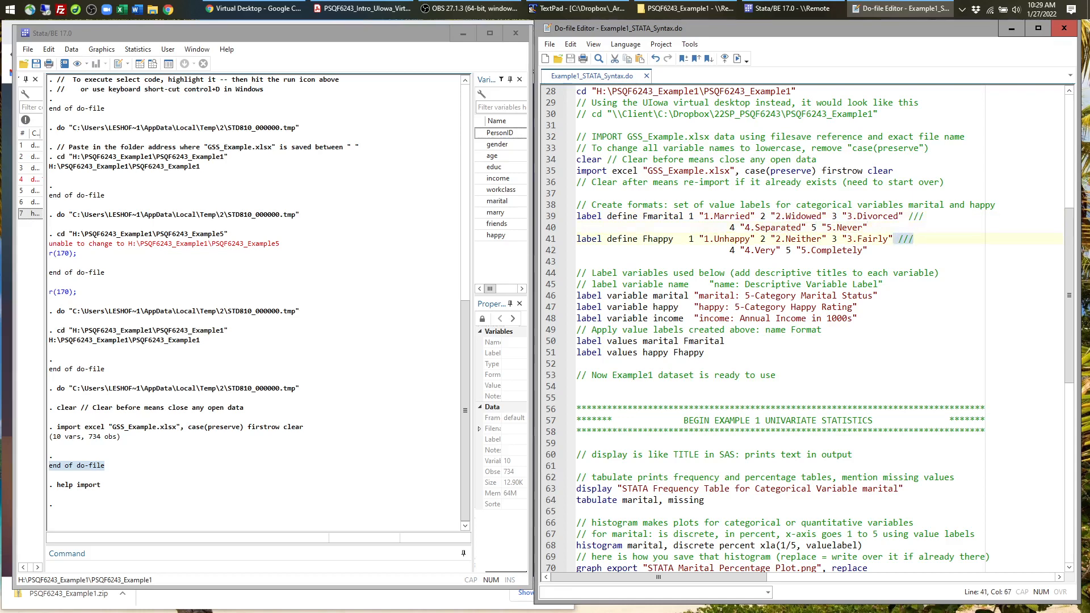
{"action": "double_click", "coordinate": [658, 239]}
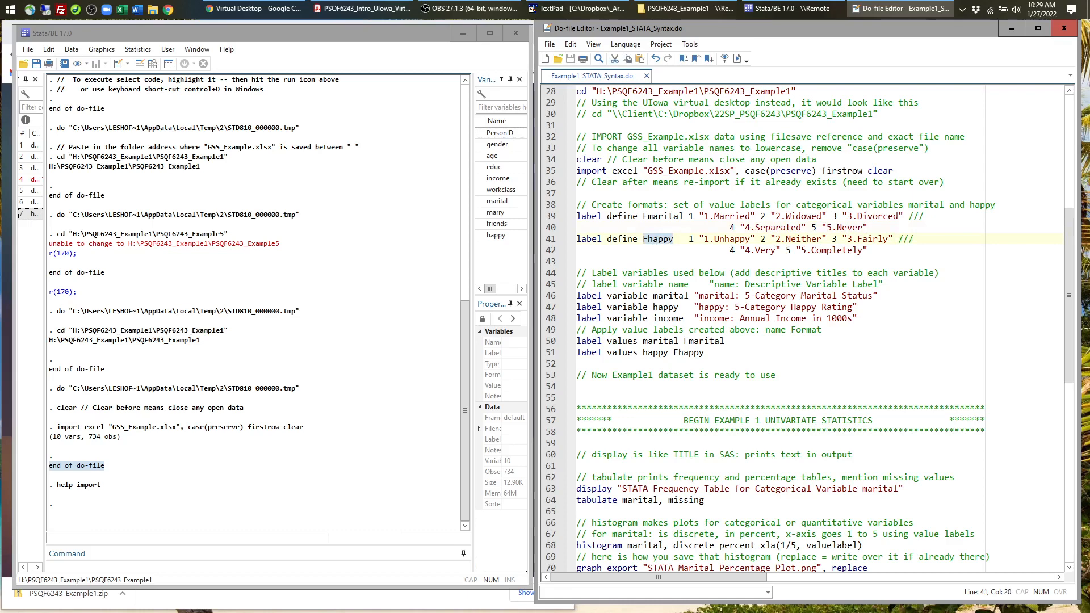
Try removing the "1." prefix from the "1.Married" label in the Fmarital definition, and put it back.
{"action": "left_click", "coordinate": [658, 251]}
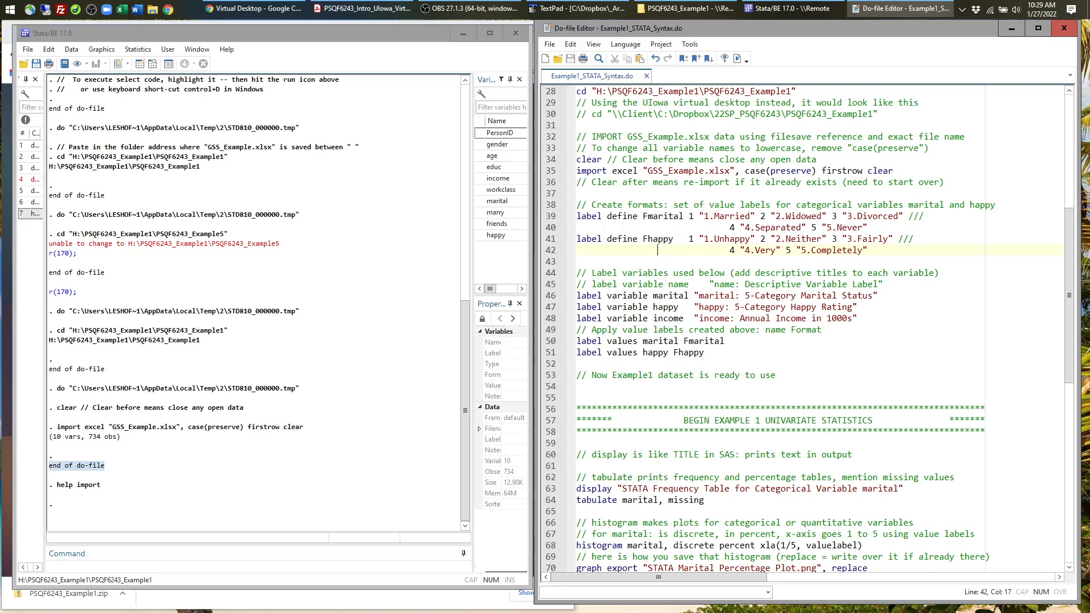
{"action": "left_click_drag", "start_coordinate": [689, 239], "coordinate": [870, 250]}
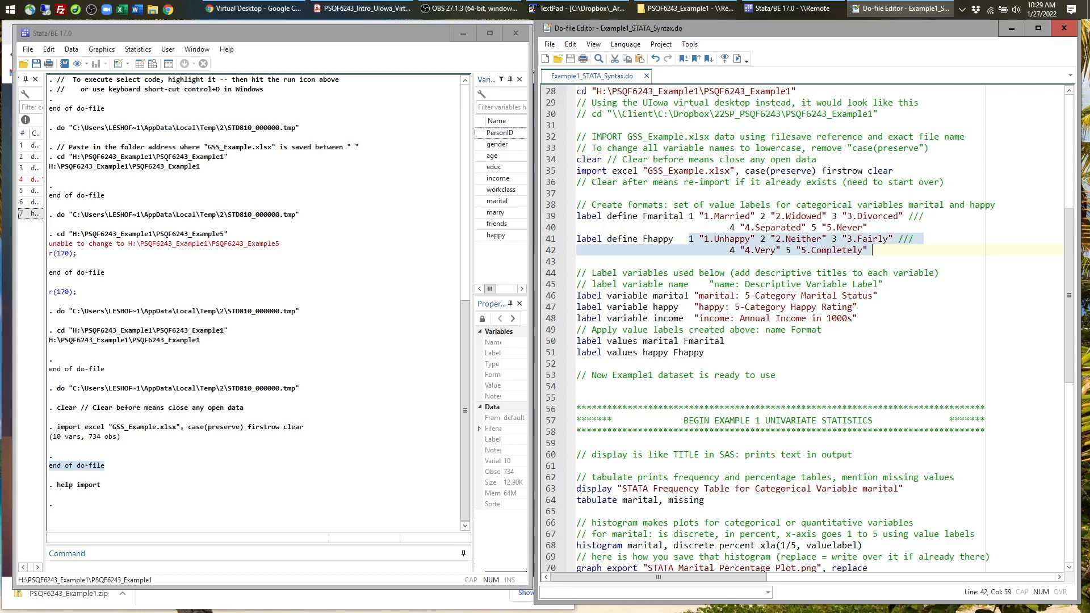
{"action": "left_click", "coordinate": [724, 216]}
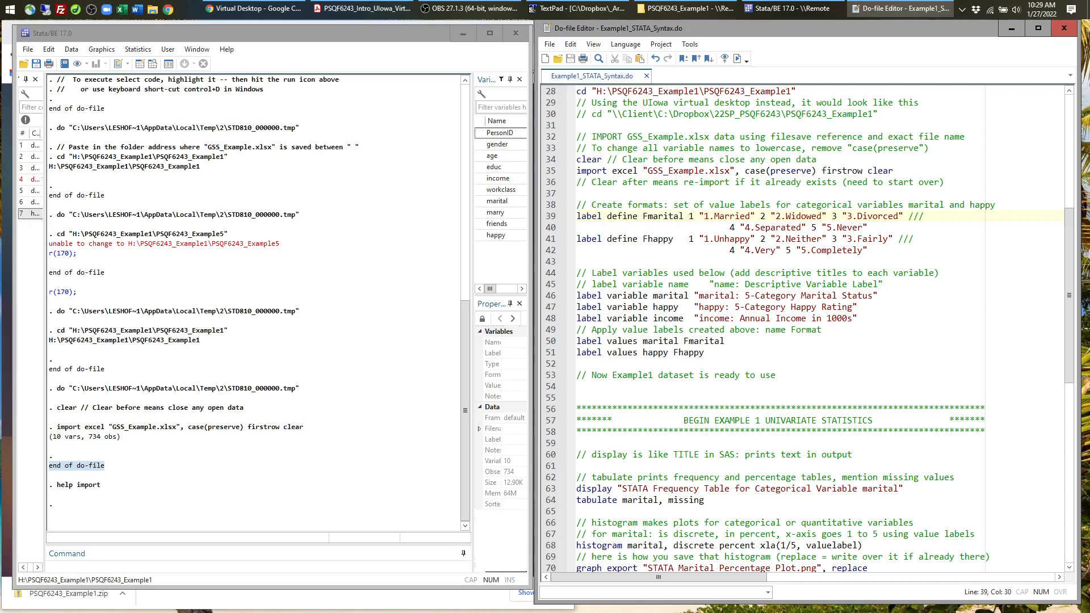
{"action": "key", "text": "BackSpace"}
{"action": "key", "text": "BackSpace"}
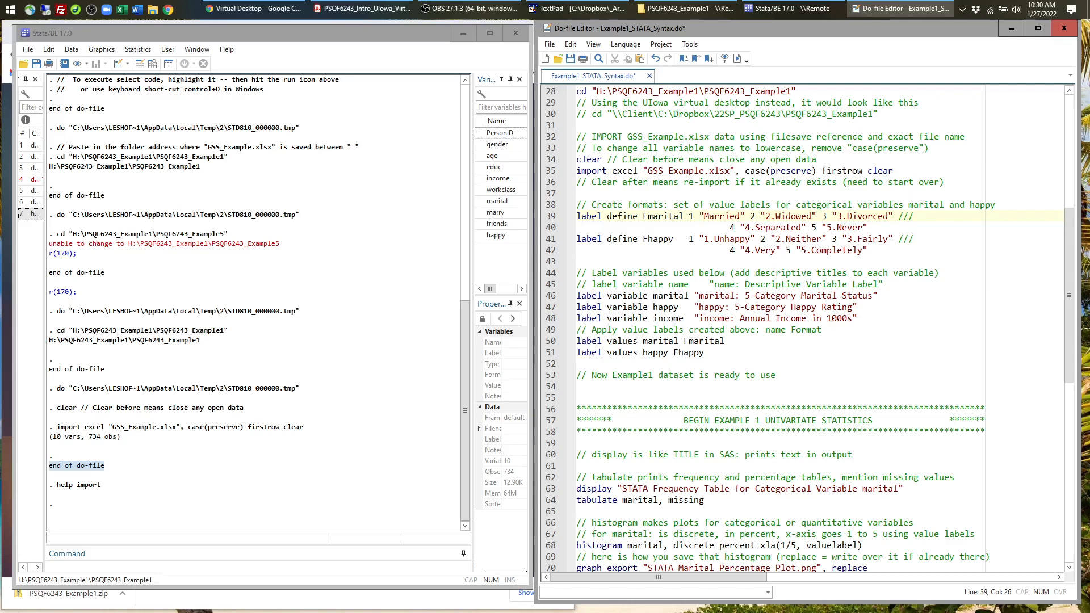
{"action": "type", "text": "1."}
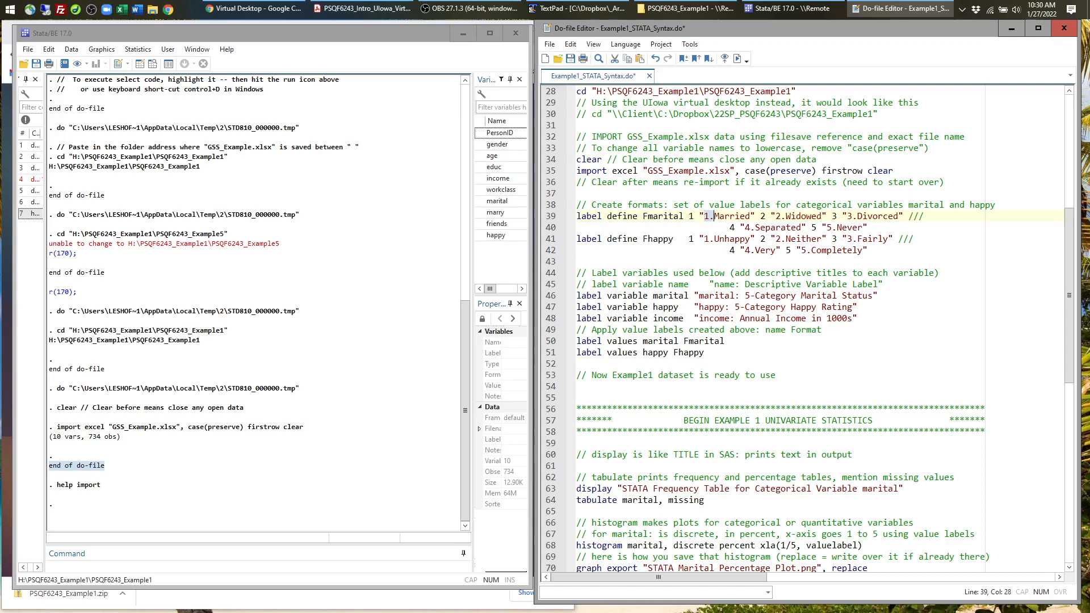
Run the label define block that creates the Fmarital and Fhappy value labels, and check the variable list's labels.
{"action": "left_click_drag", "start_coordinate": [577, 204], "coordinate": [577, 262]}
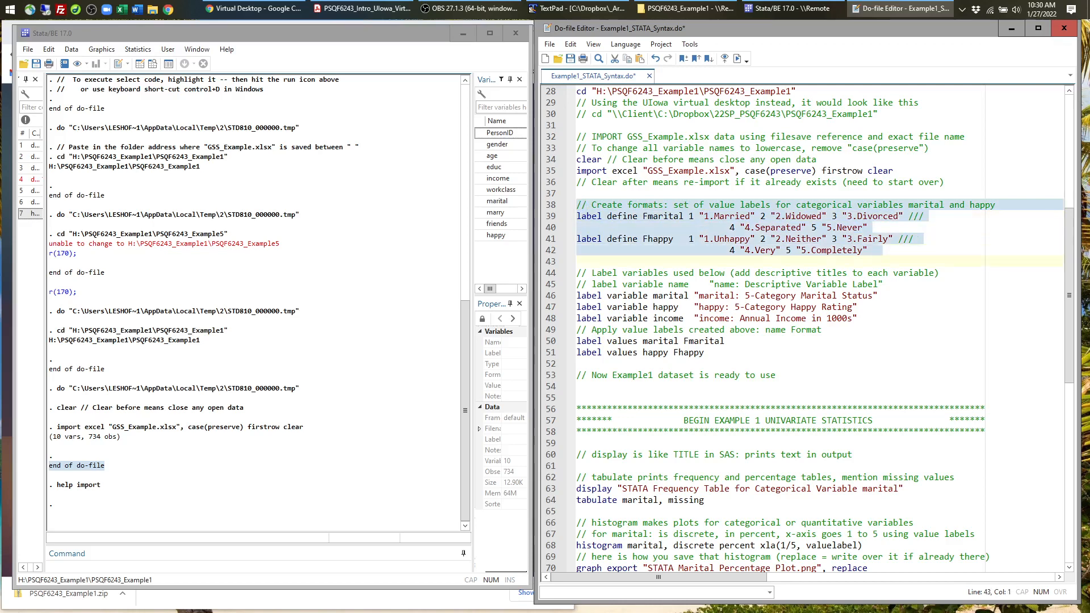
{"action": "left_click", "coordinate": [737, 58]}
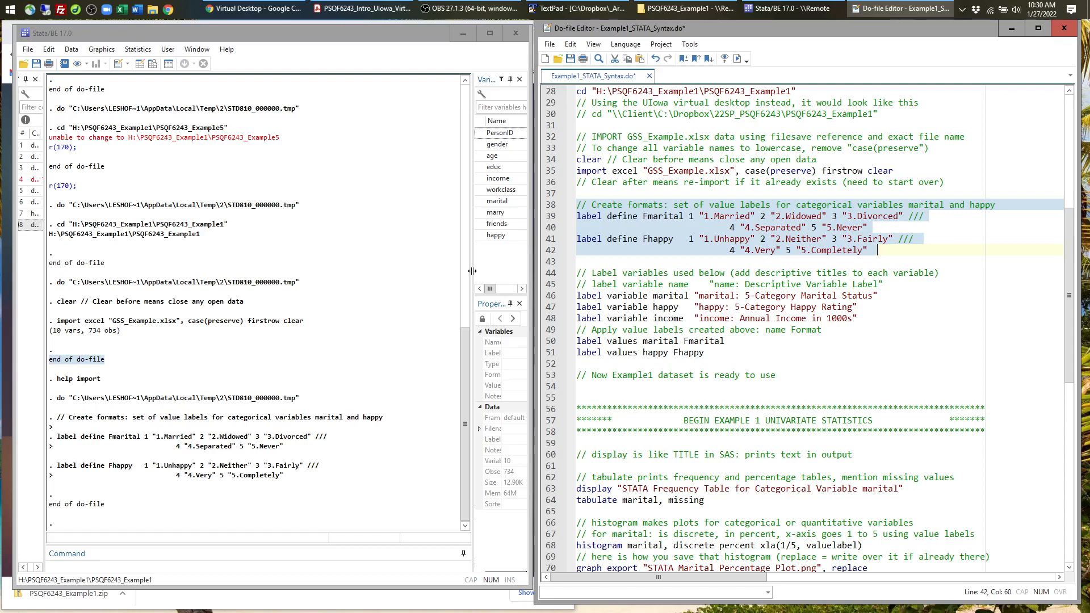
{"action": "left_click_drag", "start_coordinate": [472, 270], "coordinate": [287, 270]}
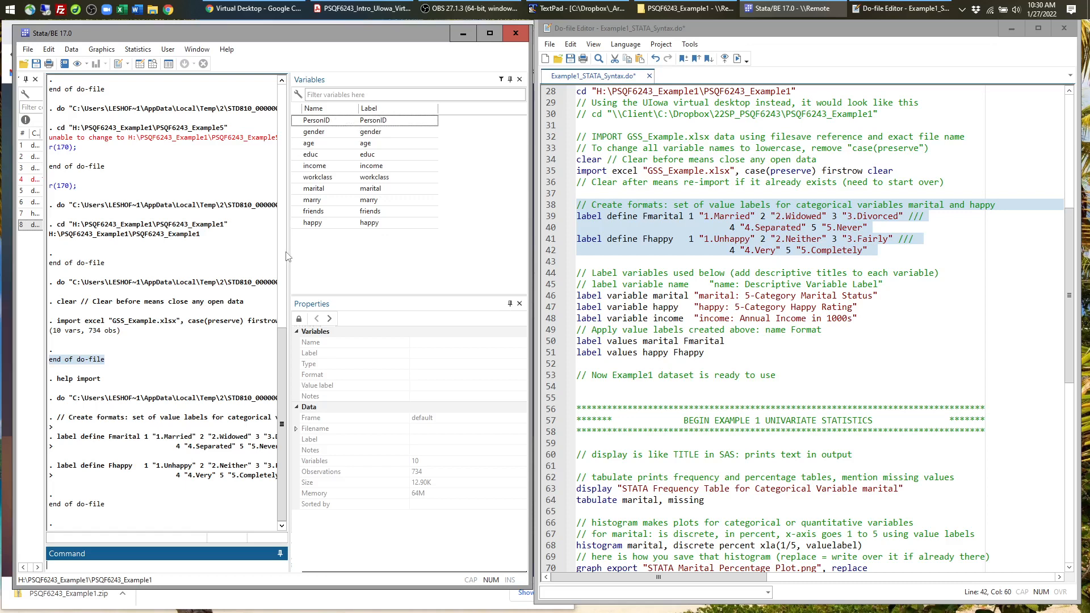
{"action": "left_click_drag", "start_coordinate": [287, 255], "coordinate": [462, 254]}
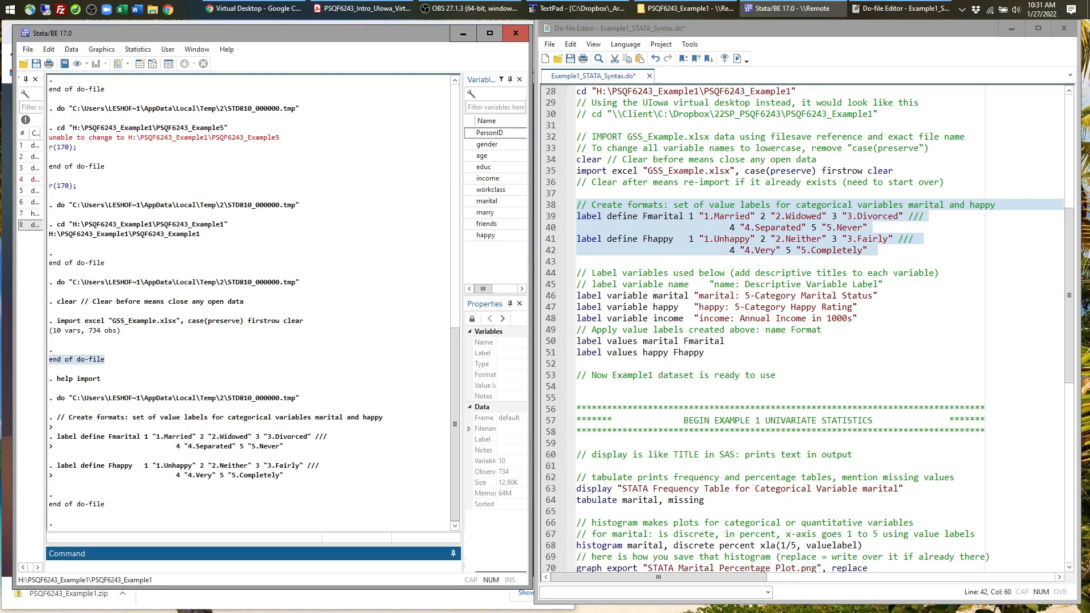
Run the three label variable commands that give marital, happy and income their descriptive titles.
{"action": "double_click", "coordinate": [671, 296]}
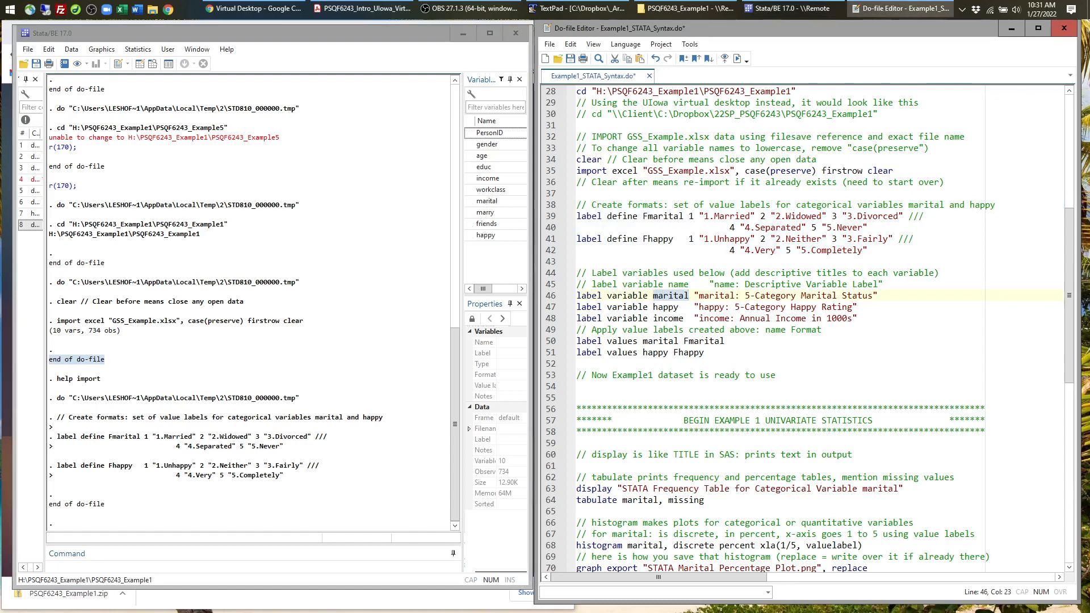
{"action": "left_click_drag", "start_coordinate": [698, 295], "coordinate": [873, 295]}
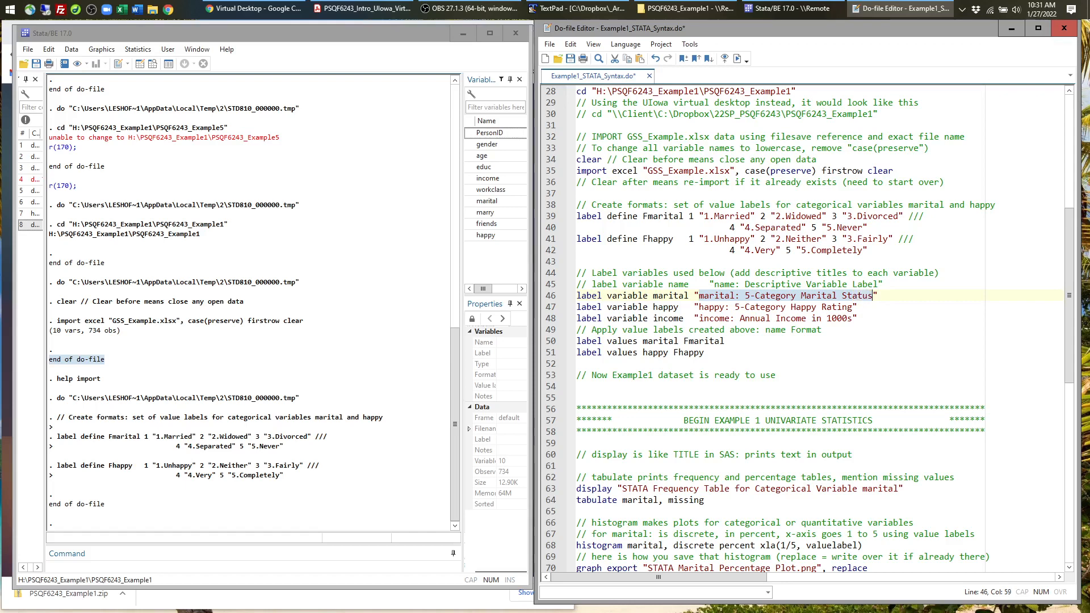
{"action": "left_click", "coordinate": [845, 295]}
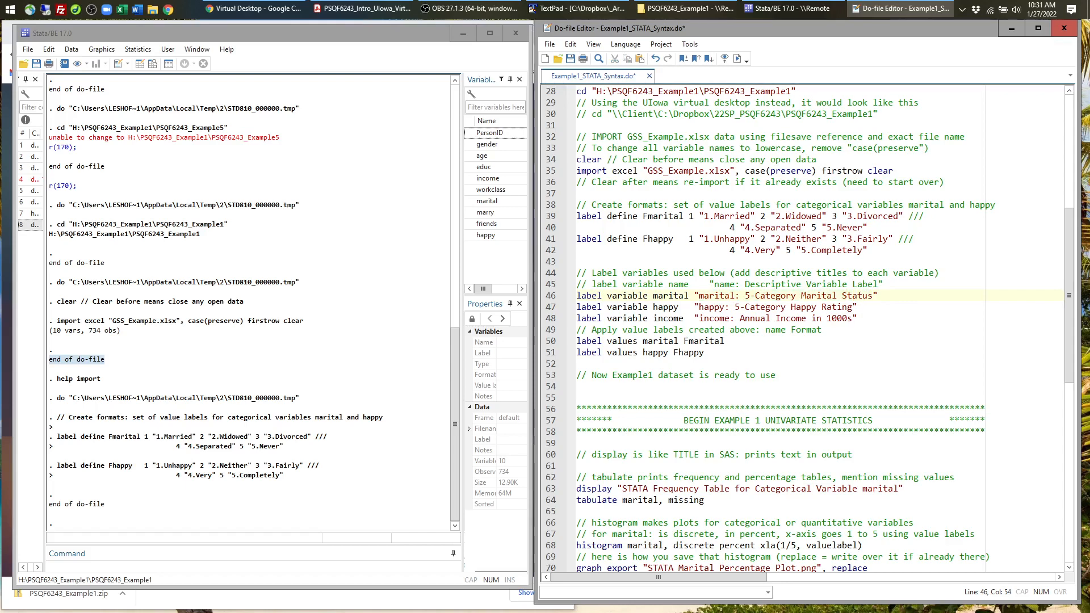
{"action": "double_click", "coordinate": [713, 296]}
{"action": "left_click_drag", "start_coordinate": [863, 295], "coordinate": [872, 296]}
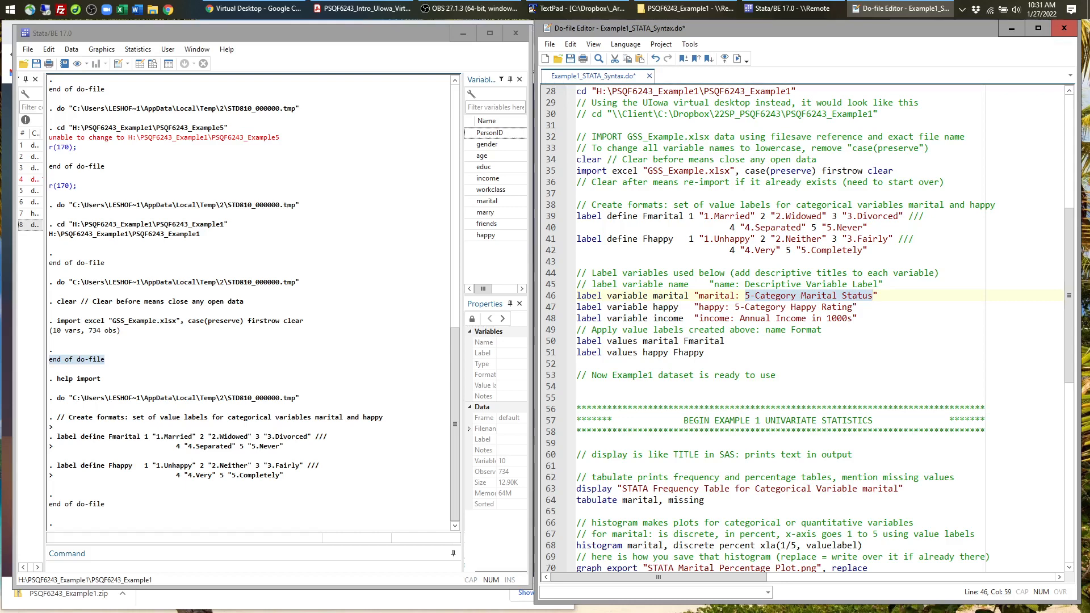
{"action": "left_click_drag", "start_coordinate": [576, 295], "coordinate": [857, 318]}
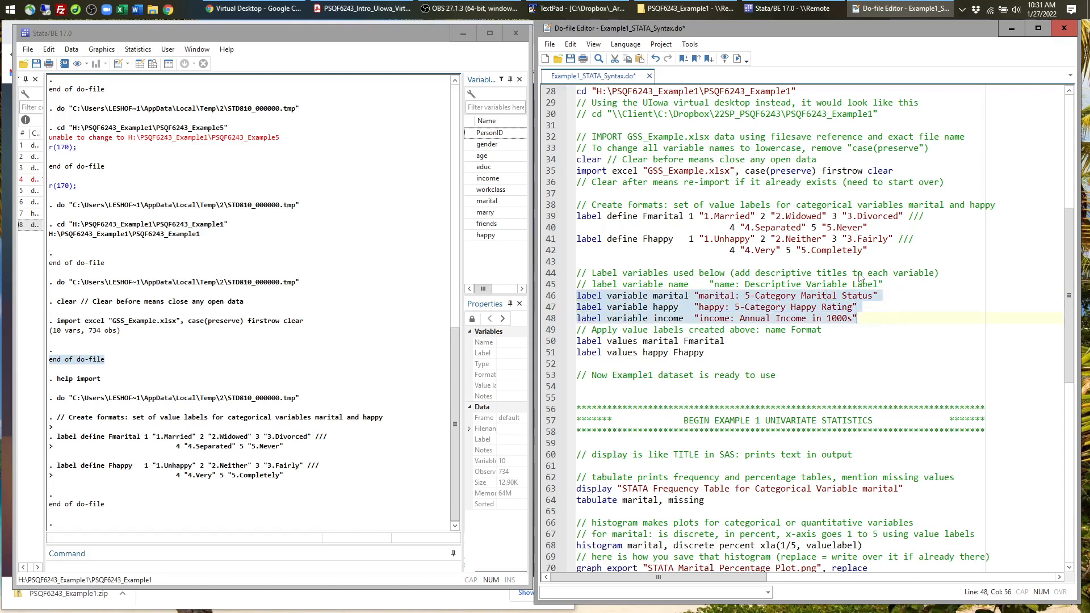
{"action": "left_click", "coordinate": [737, 58]}
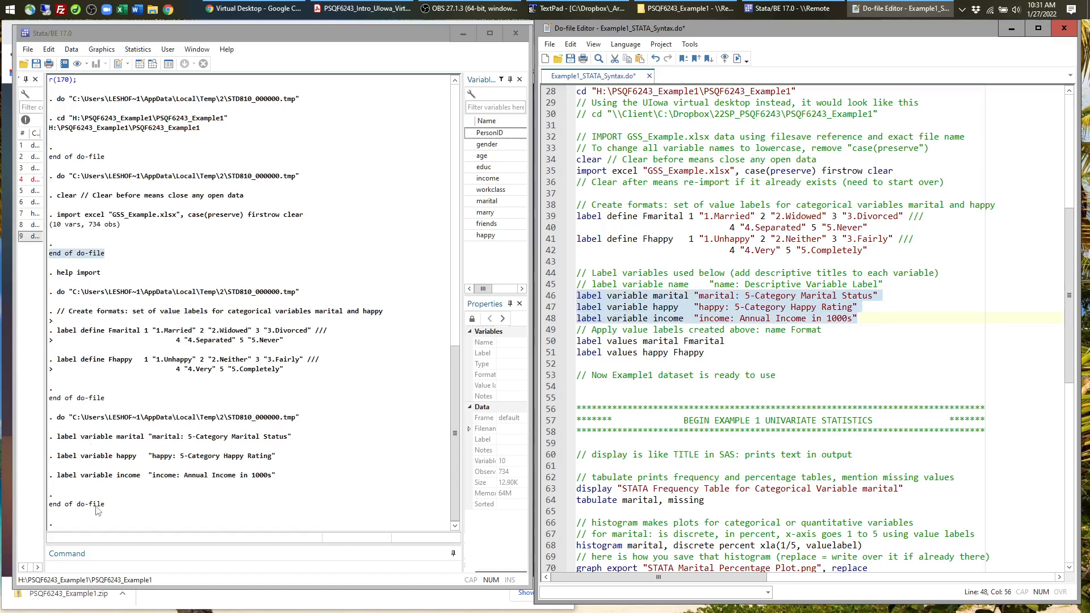
Examine the full descriptive labels of income, marital and happy in the variable list.
{"action": "left_click_drag", "start_coordinate": [462, 299], "coordinate": [284, 299]}
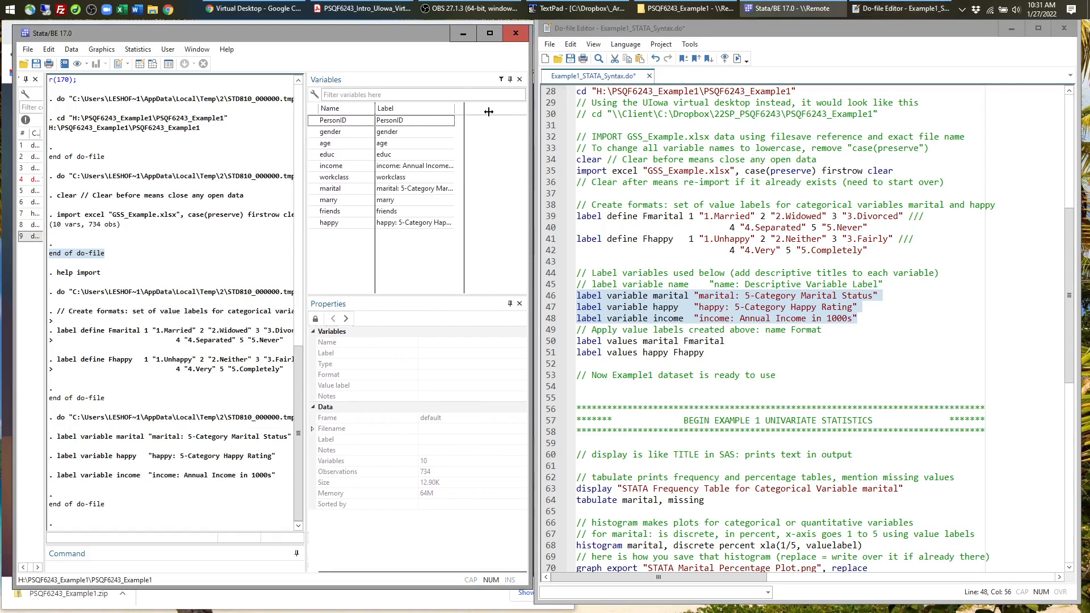
{"action": "left_click_drag", "start_coordinate": [488, 112], "coordinate": [502, 112]}
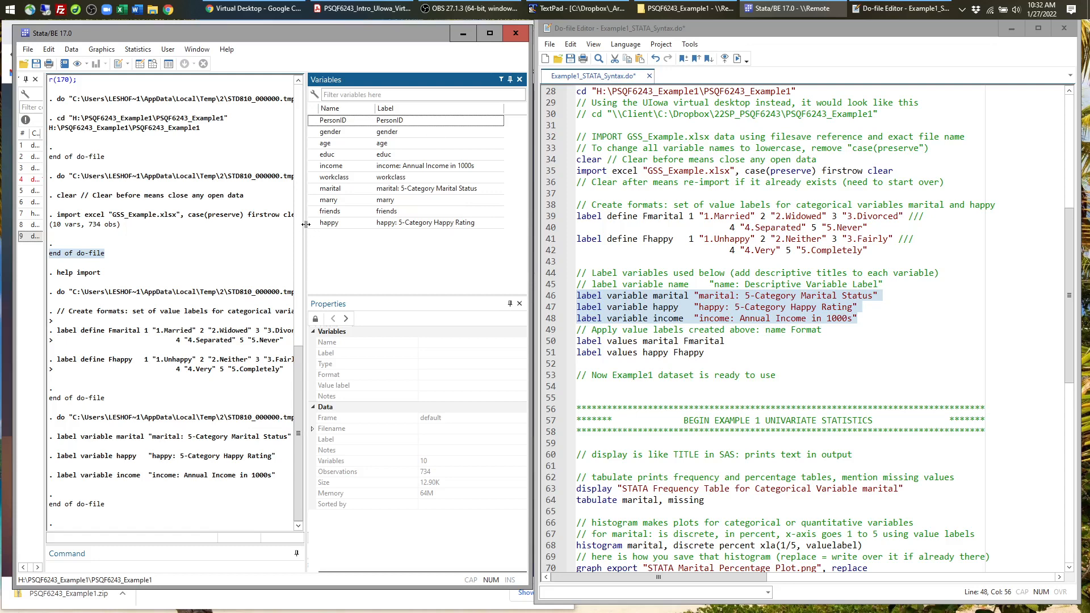
{"action": "left_click_drag", "start_coordinate": [305, 224], "coordinate": [462, 235]}
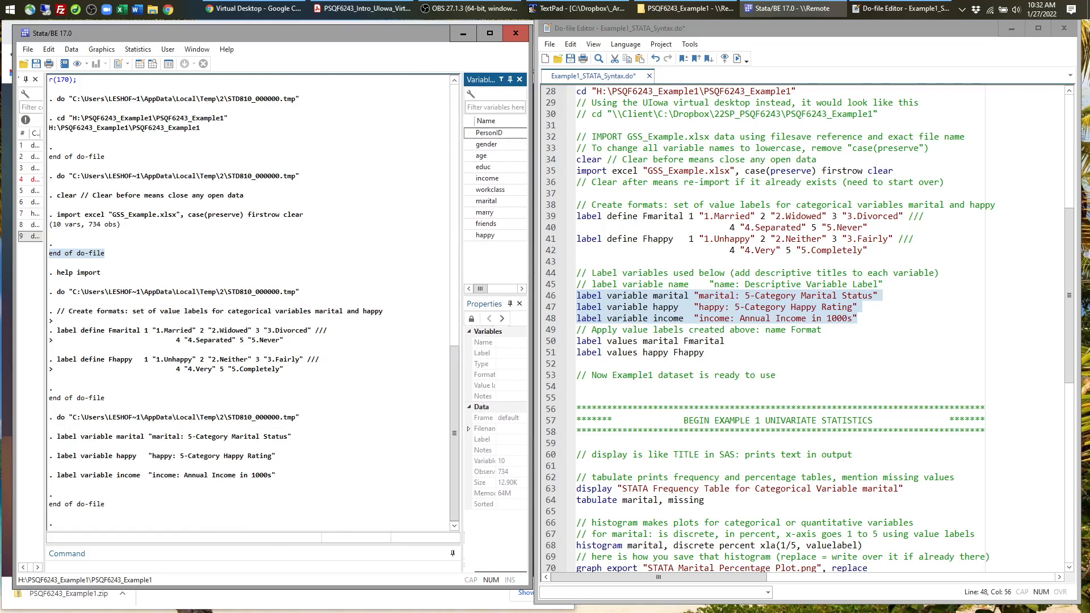
Run the label values commands that apply Fmarital to marital and Fhappy to happy.
{"action": "left_click_drag", "start_coordinate": [577, 330], "coordinate": [706, 353]}
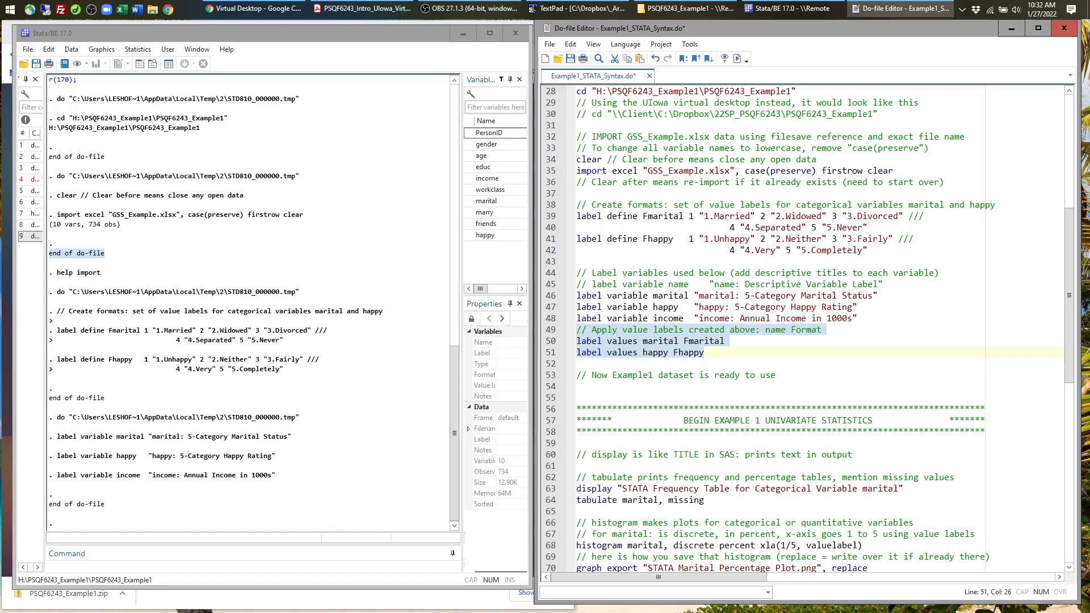
{"action": "left_click_drag", "start_coordinate": [576, 216], "coordinate": [857, 256]}
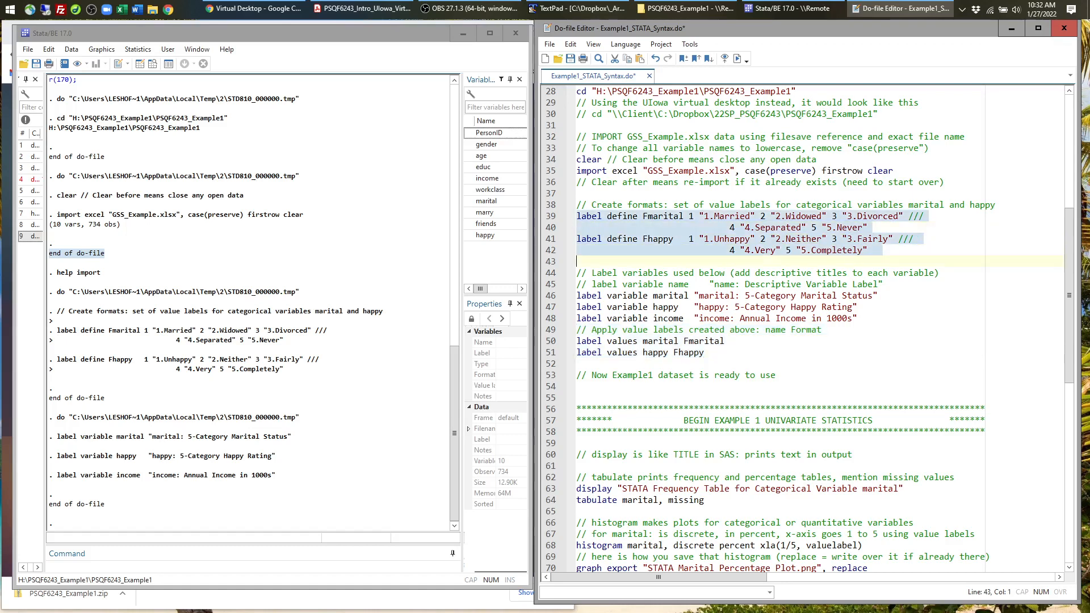
{"action": "double_click", "coordinate": [660, 341]}
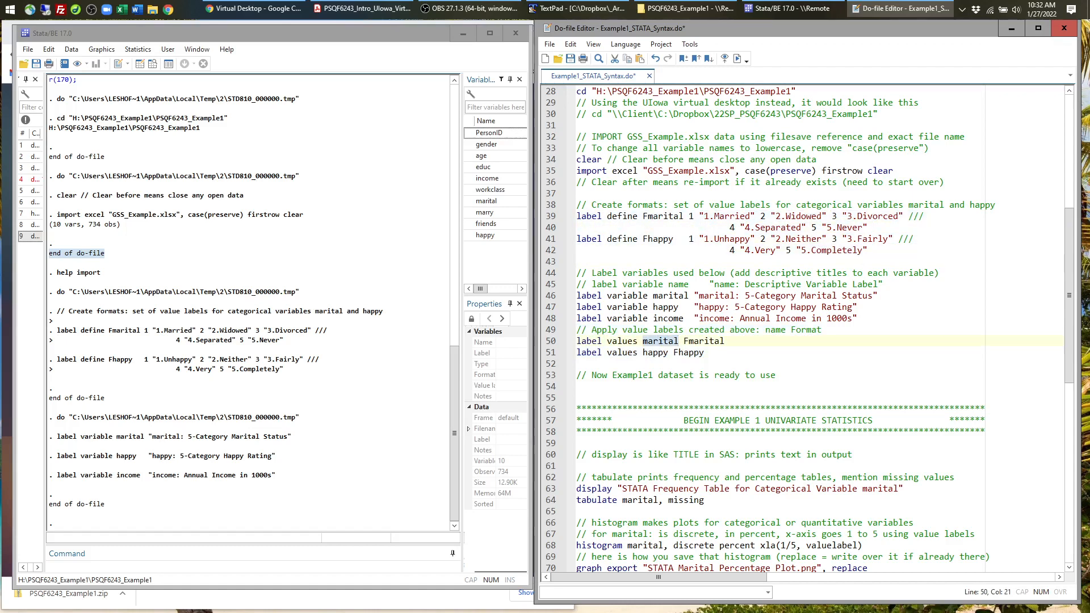
{"action": "left_click_drag", "start_coordinate": [642, 216], "coordinate": [869, 227]}
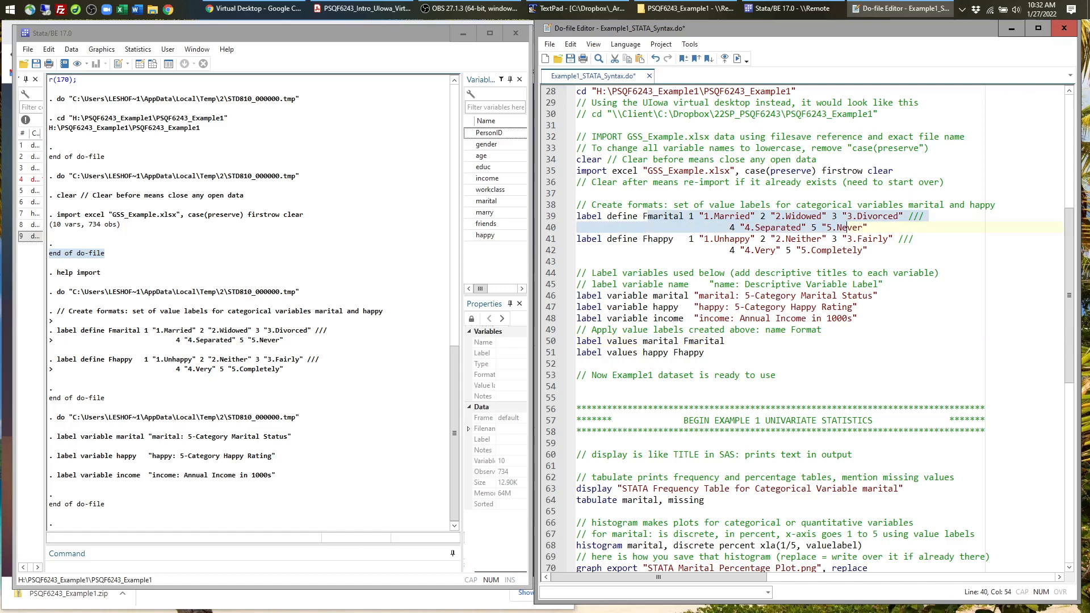
{"action": "left_click", "coordinate": [698, 341]}
{"action": "left_click_drag", "start_coordinate": [642, 352], "coordinate": [668, 352]}
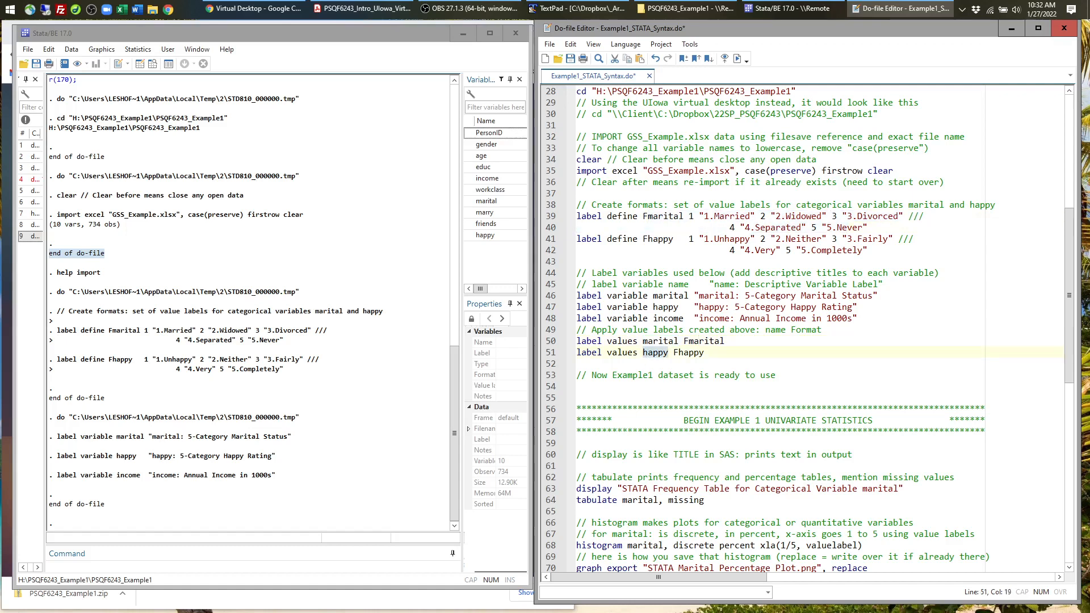
{"action": "left_click_drag", "start_coordinate": [642, 239], "coordinate": [885, 262]}
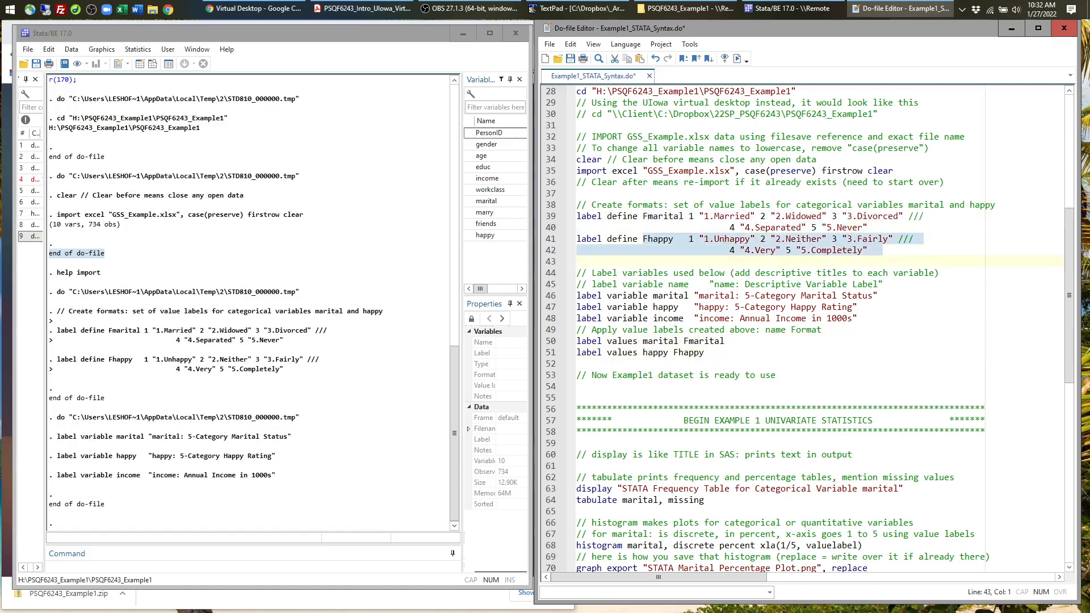
{"action": "left_click_drag", "start_coordinate": [704, 353], "coordinate": [576, 341]}
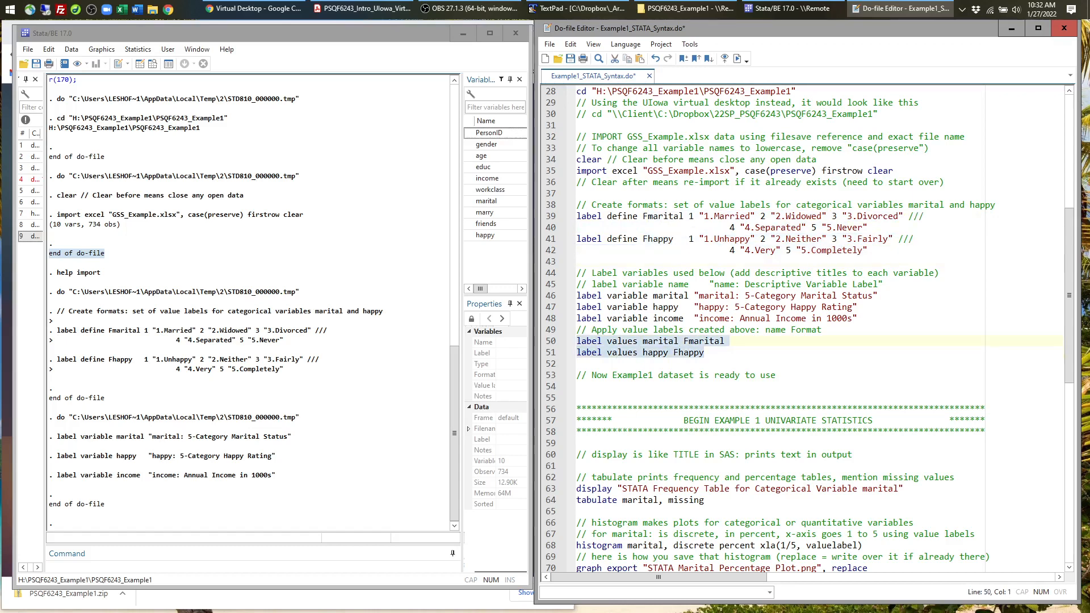
{"action": "left_click", "coordinate": [737, 58]}
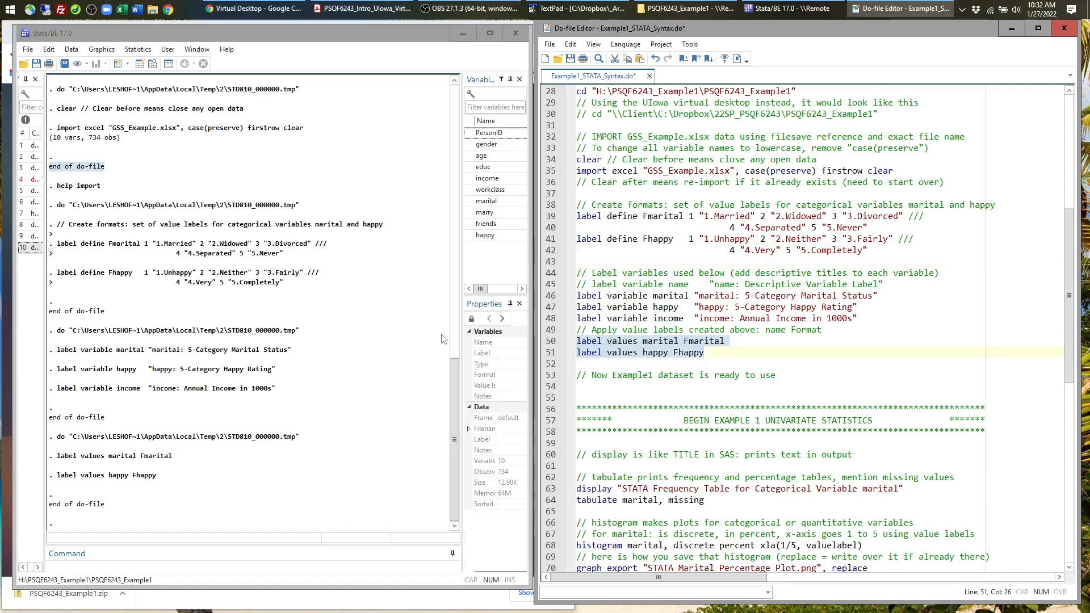
Browse the dataset in the Data Editor to examine the marital and happy values and their assigned value labels, and close it.
{"action": "left_click", "coordinate": [71, 50]}
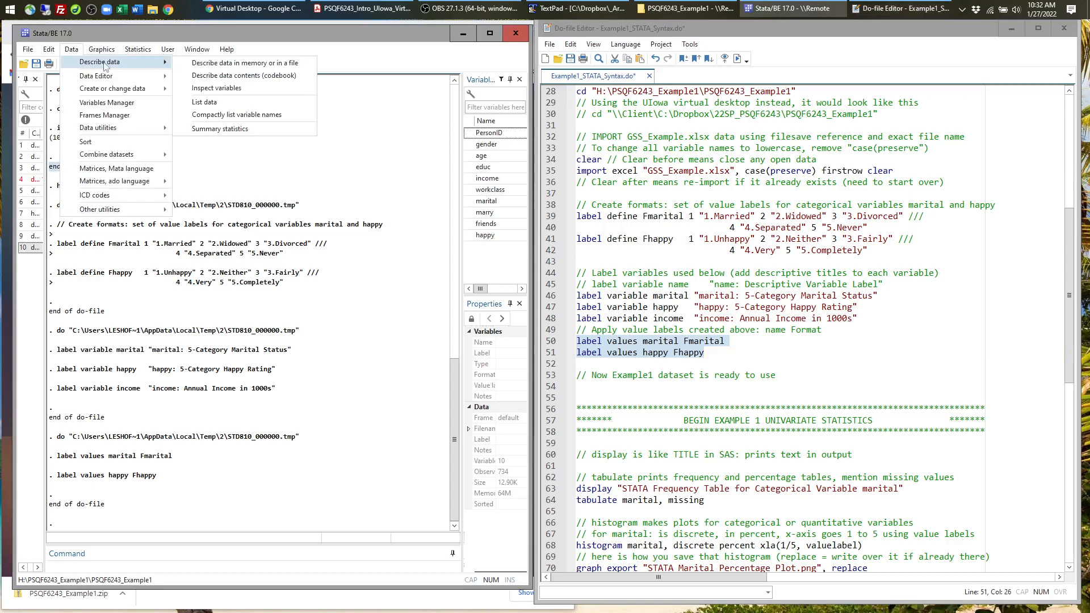
{"action": "mouse_move", "coordinate": [115, 82]}
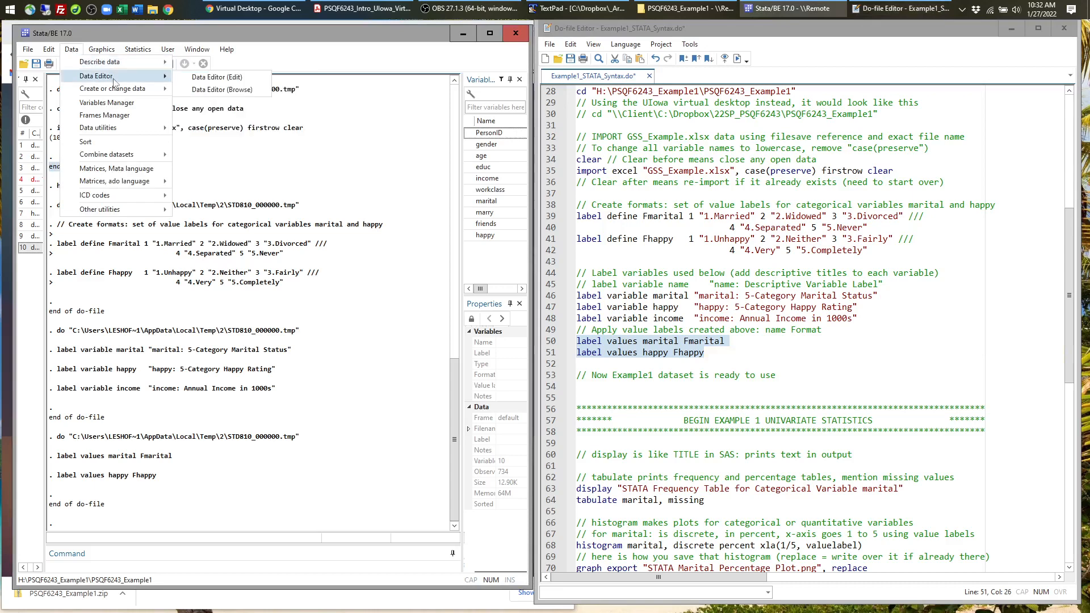
{"action": "left_click", "coordinate": [197, 97]}
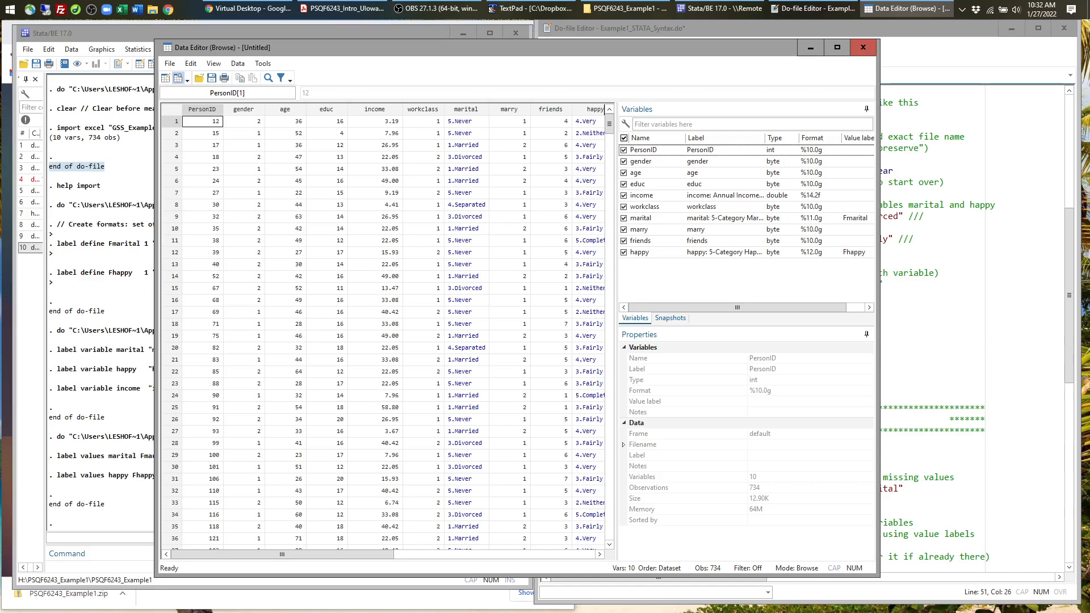
{"action": "left_click_drag", "start_coordinate": [877, 195], "coordinate": [944, 190]}
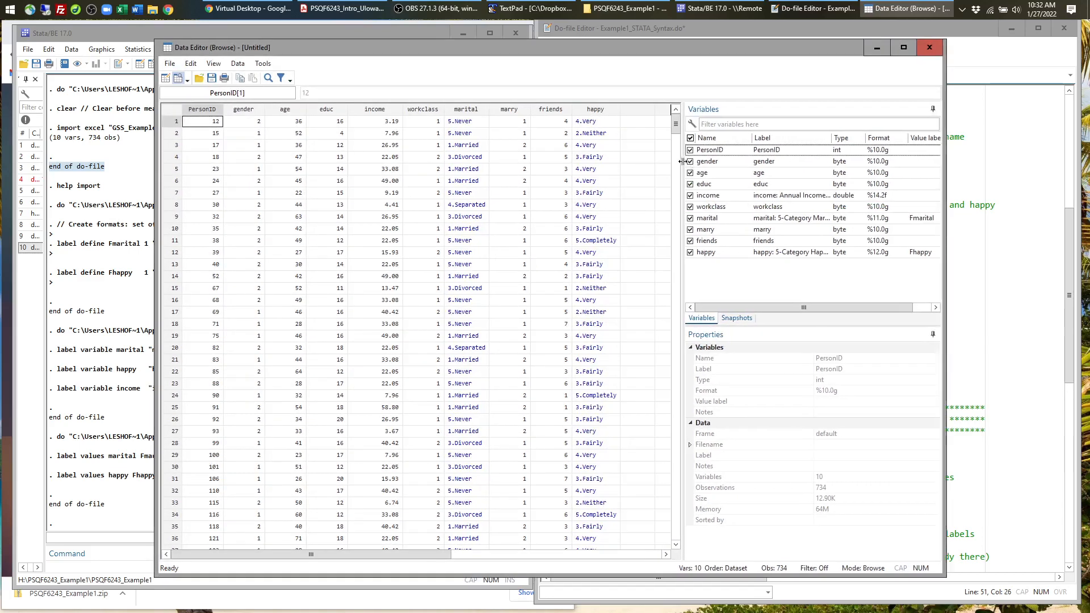
{"action": "left_click_drag", "start_coordinate": [681, 165], "coordinate": [620, 164]}
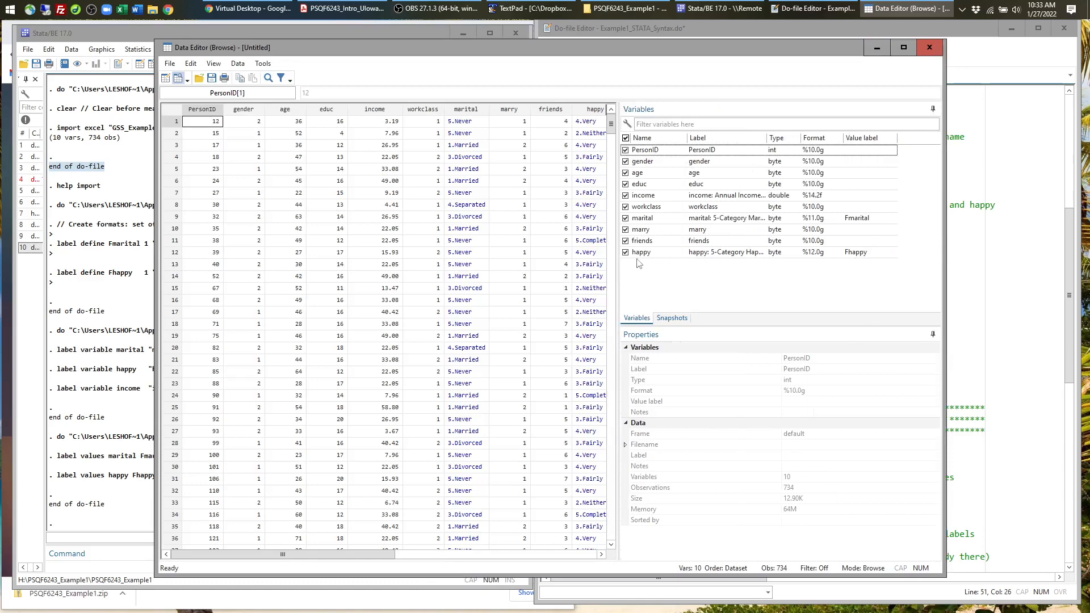
{"action": "left_click", "coordinate": [929, 47]}
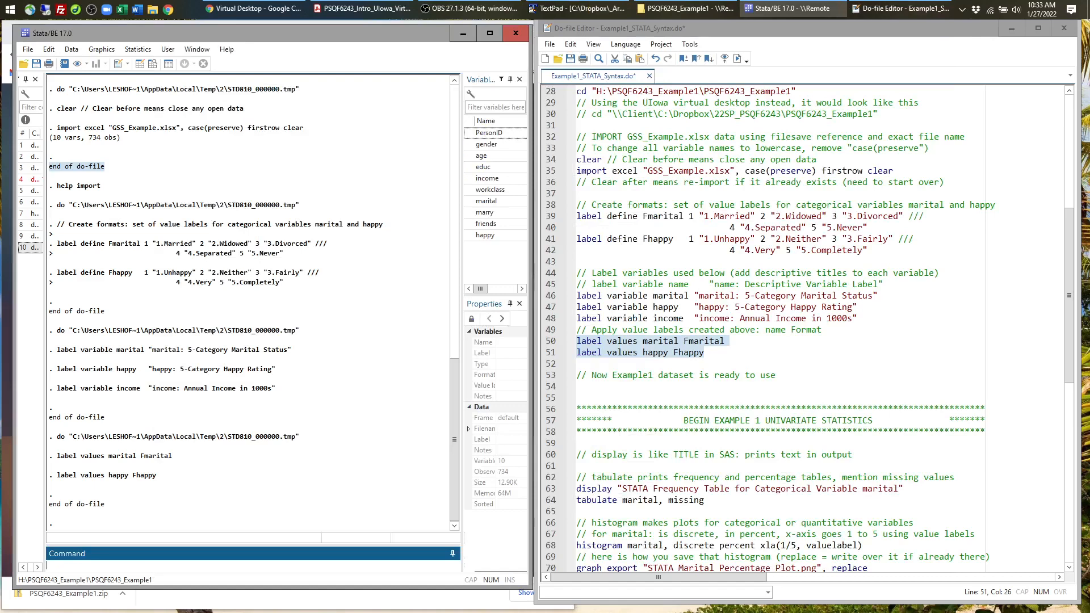
Save the Example1_STATA_Syntax.do do-file.
{"action": "left_click", "coordinate": [678, 193]}
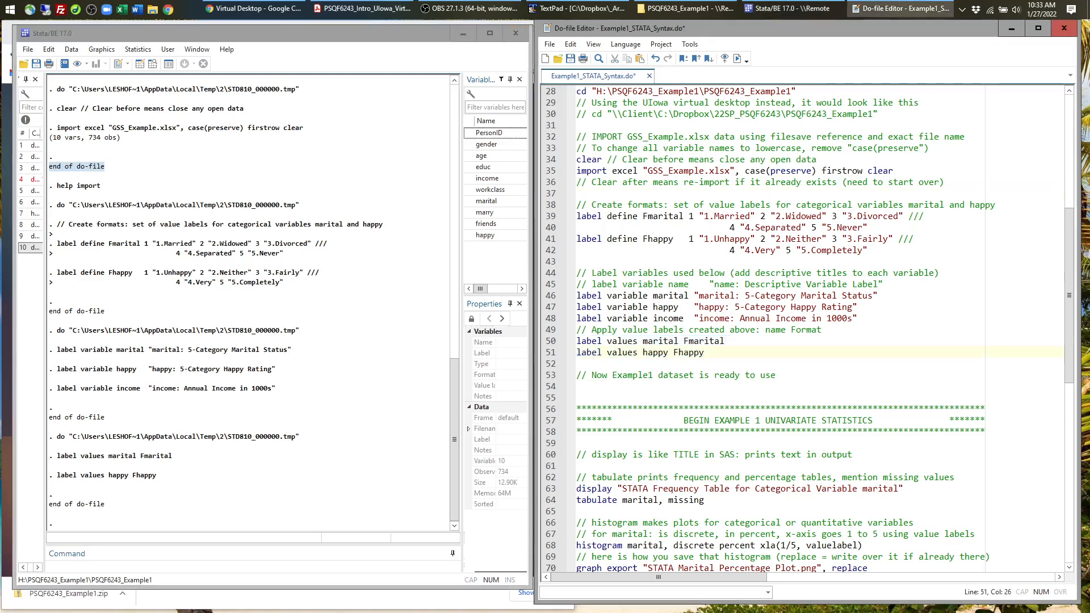
{"action": "key", "text": "ctrl+s"}
{"action": "left_click_drag", "start_coordinate": [777, 375], "coordinate": [576, 375]}
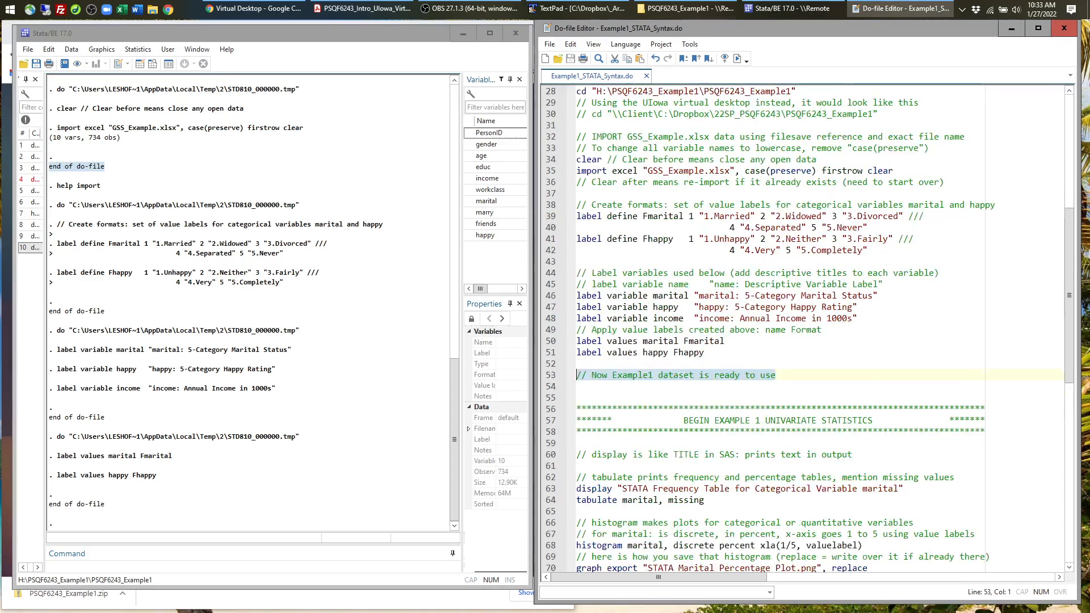
{"action": "scroll", "coordinate": [806, 329], "scroll_direction": "down", "scroll_amount": 5}
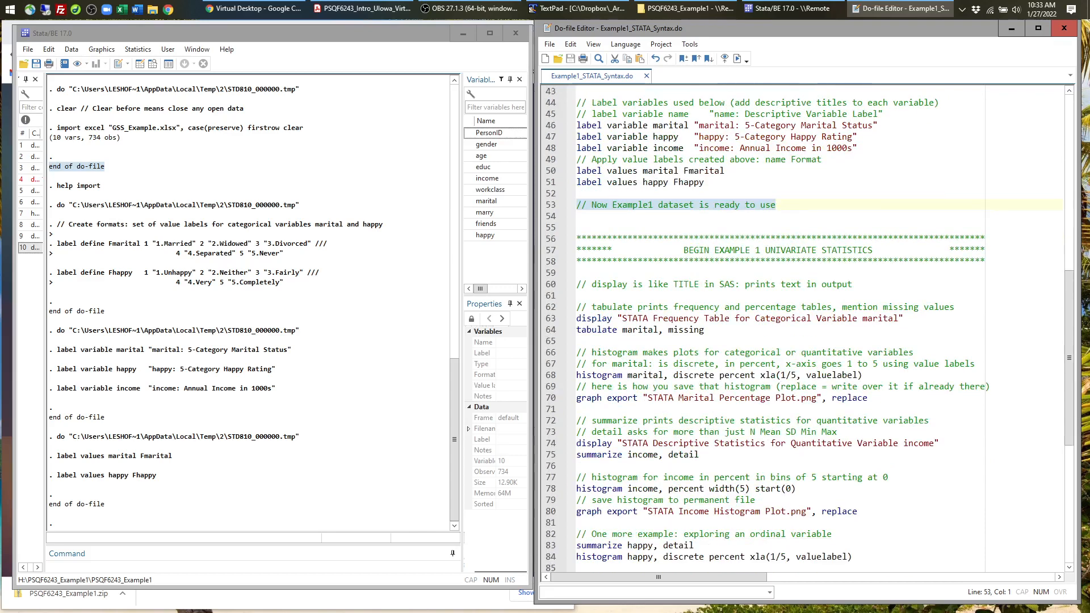
Review the do-file's data import and manipulation section up to the header of the univariate statistics section.
{"action": "scroll", "coordinate": [572, 241], "scroll_direction": "down", "scroll_amount": 1}
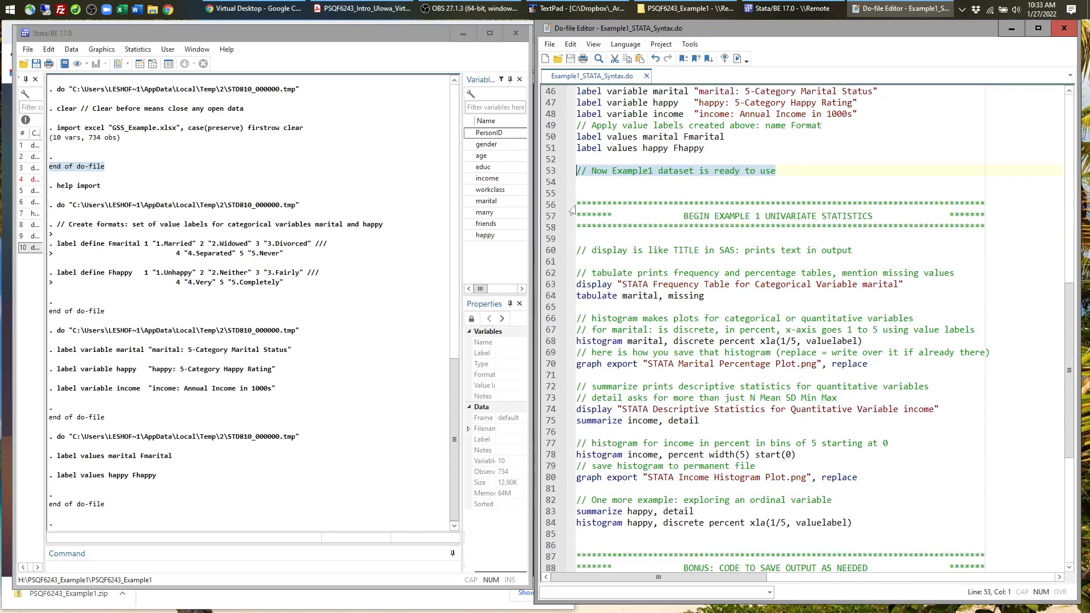
{"action": "left_click_drag", "start_coordinate": [574, 203], "coordinate": [590, 238]}
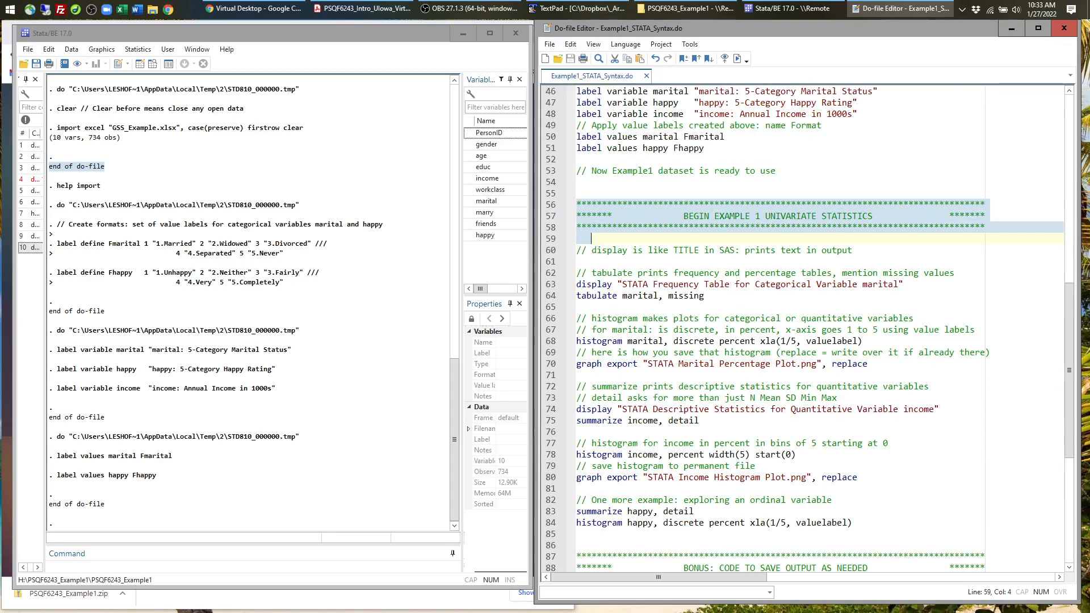
{"action": "scroll", "coordinate": [588, 237], "scroll_direction": "up", "scroll_amount": 15}
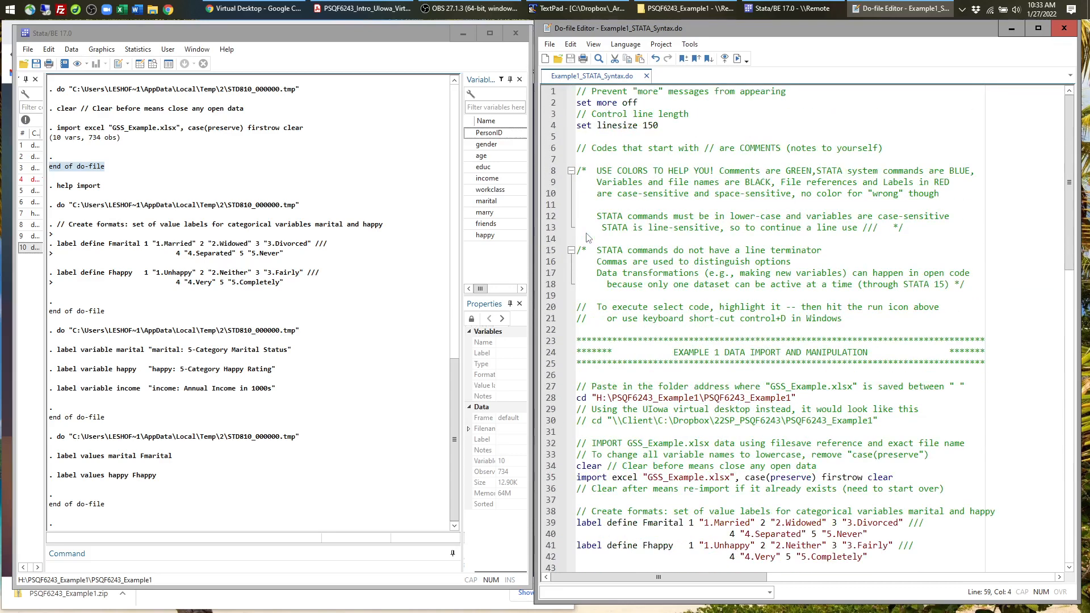
{"action": "scroll", "coordinate": [587, 237], "scroll_direction": "down", "scroll_amount": 3}
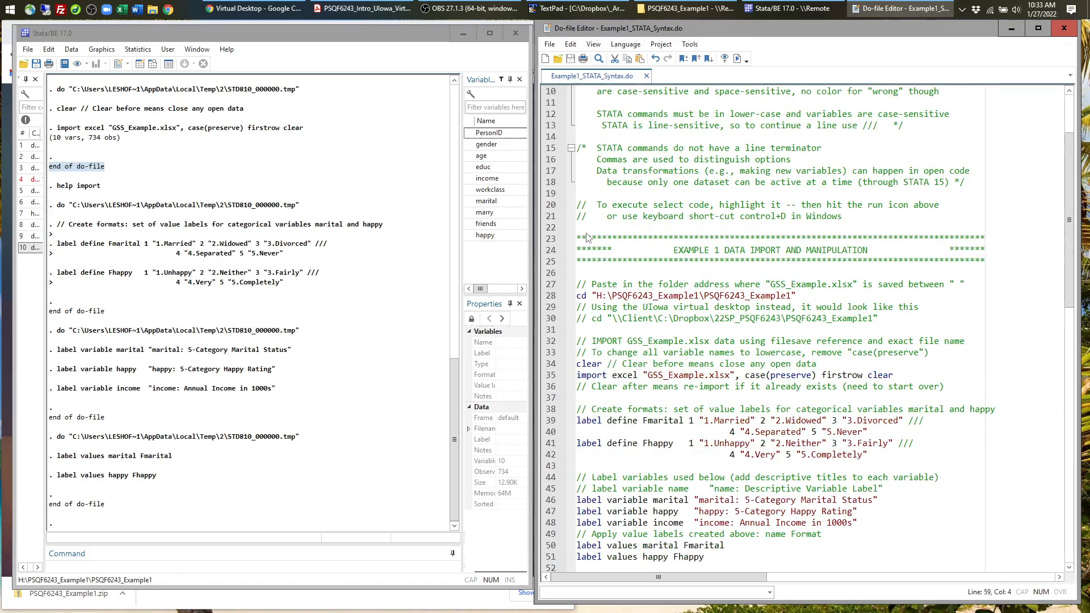
{"action": "left_click_drag", "start_coordinate": [573, 238], "coordinate": [586, 273]}
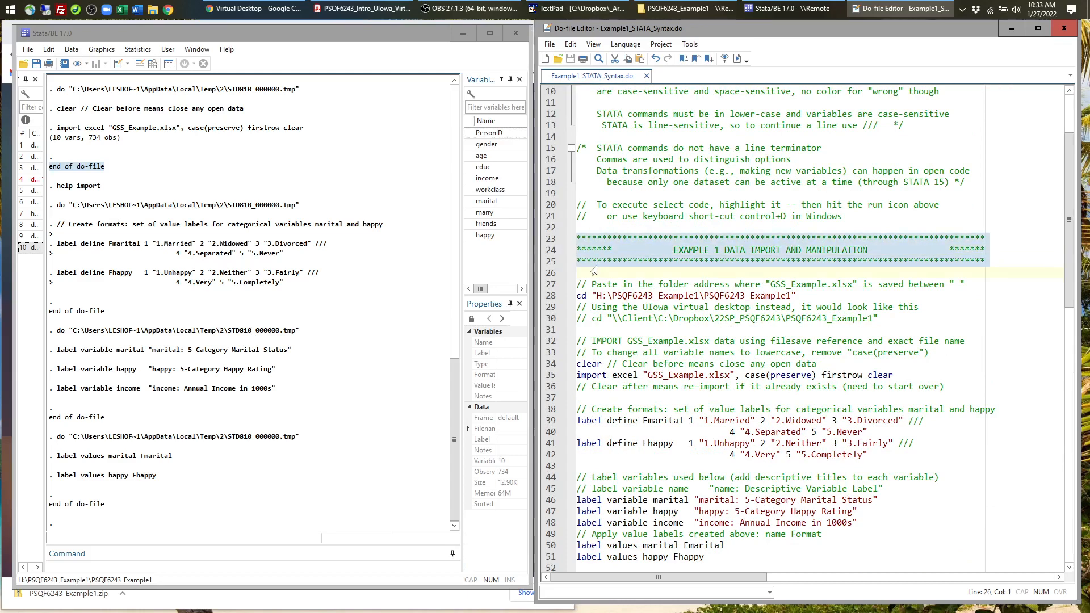
{"action": "scroll", "coordinate": [586, 273], "scroll_direction": "down", "scroll_amount": 2}
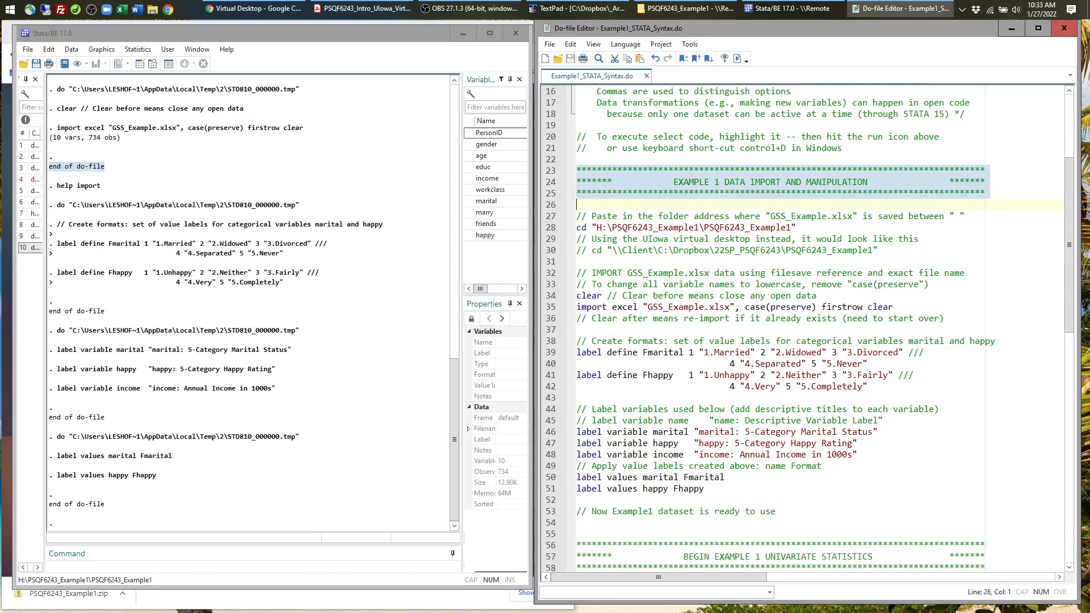
{"action": "left_click_drag", "start_coordinate": [577, 216], "coordinate": [704, 488]}
{"action": "scroll", "coordinate": [714, 423], "scroll_direction": "down", "scroll_amount": 9}
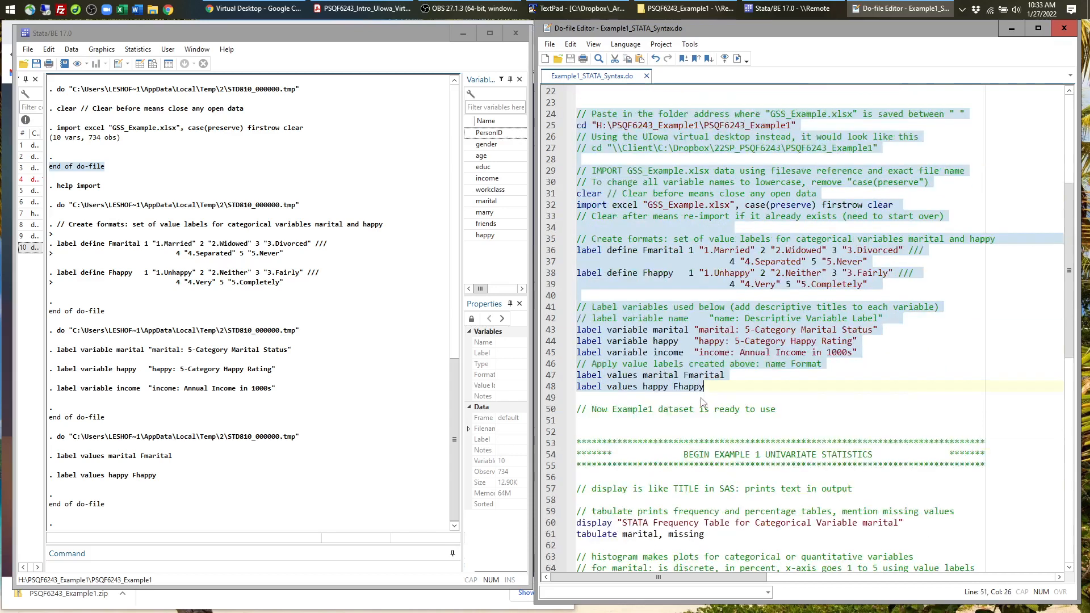
{"action": "left_click", "coordinate": [750, 249]}
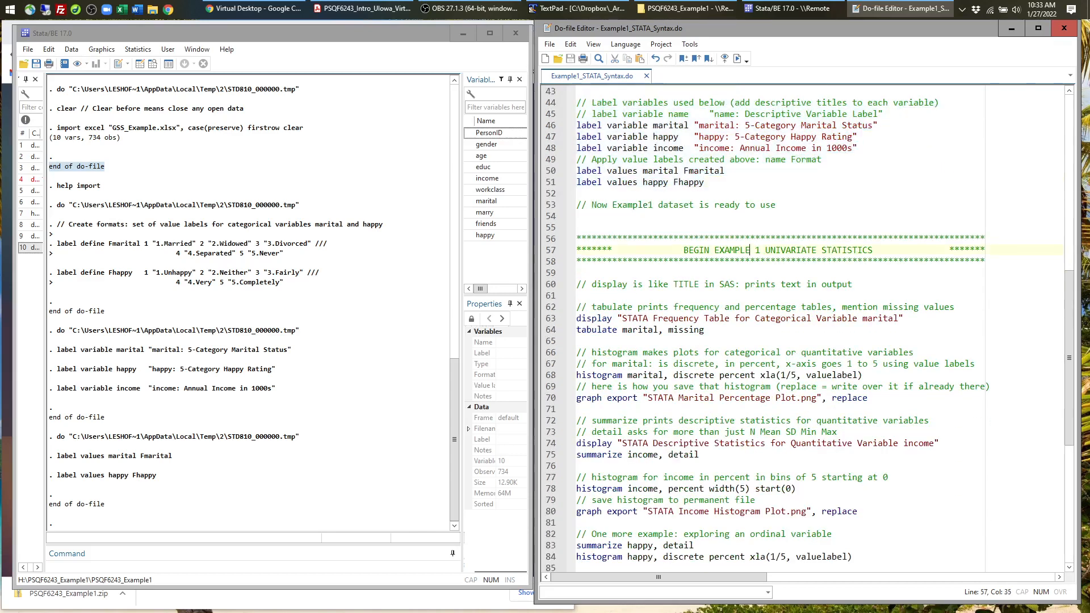
Examine the tabulate and histogram commands for marital at the start of the univariate statistics section.
{"action": "scroll", "coordinate": [750, 249], "scroll_direction": "down", "scroll_amount": 2}
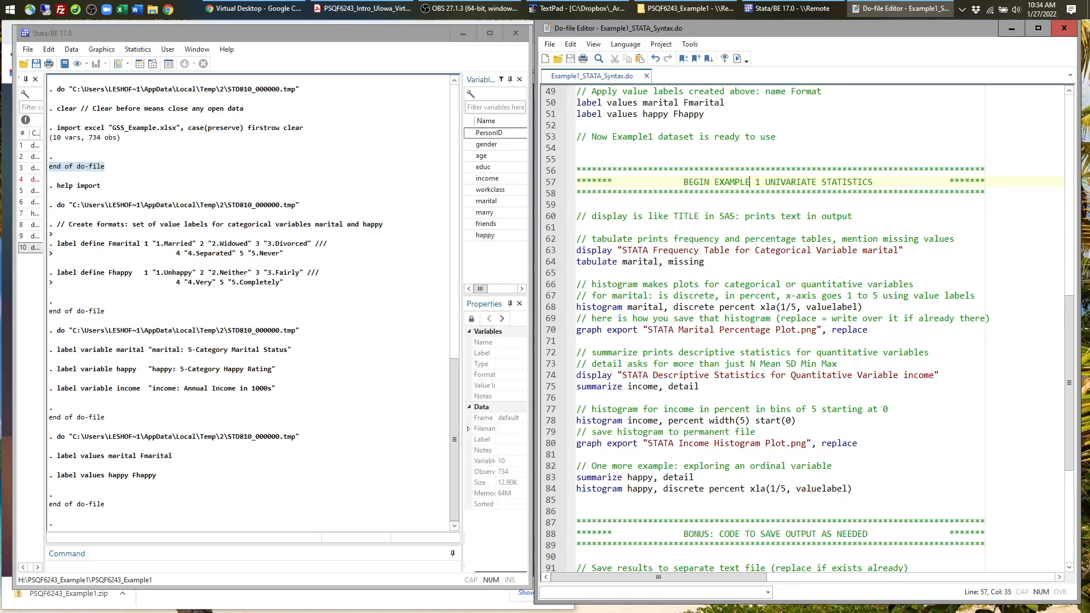
{"action": "left_click_drag", "start_coordinate": [622, 262], "coordinate": [719, 318]}
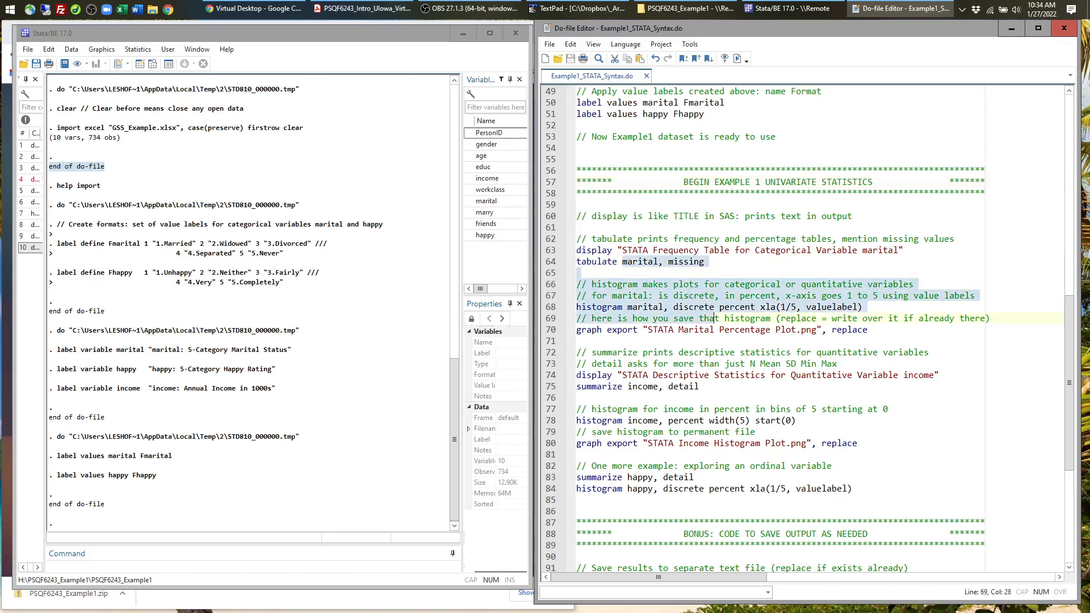
{"action": "left_click", "coordinate": [728, 265]}
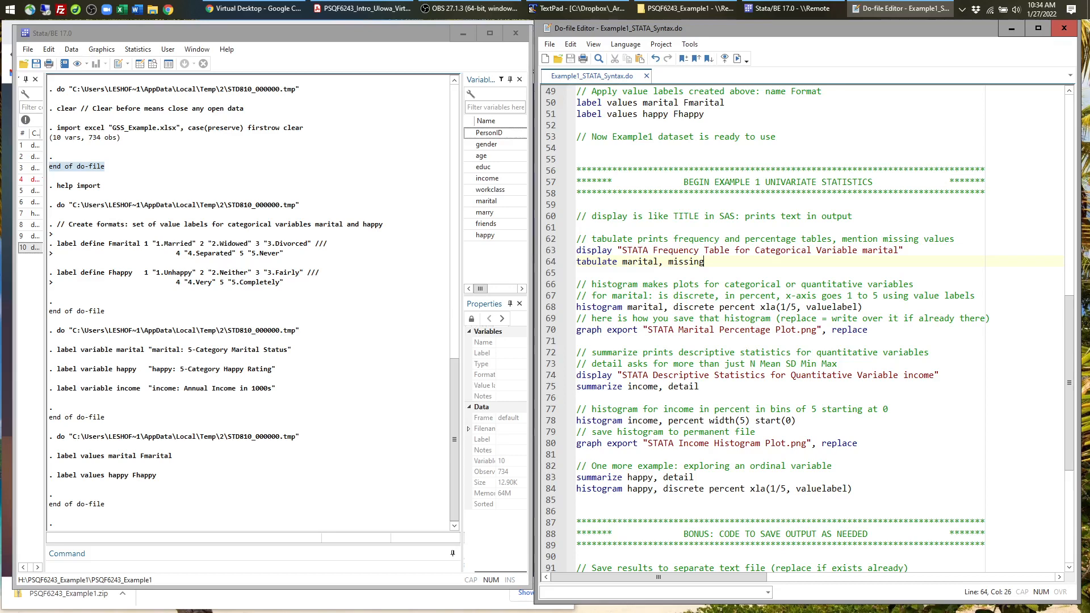
{"action": "left_click_drag", "start_coordinate": [576, 216], "coordinate": [576, 272]}
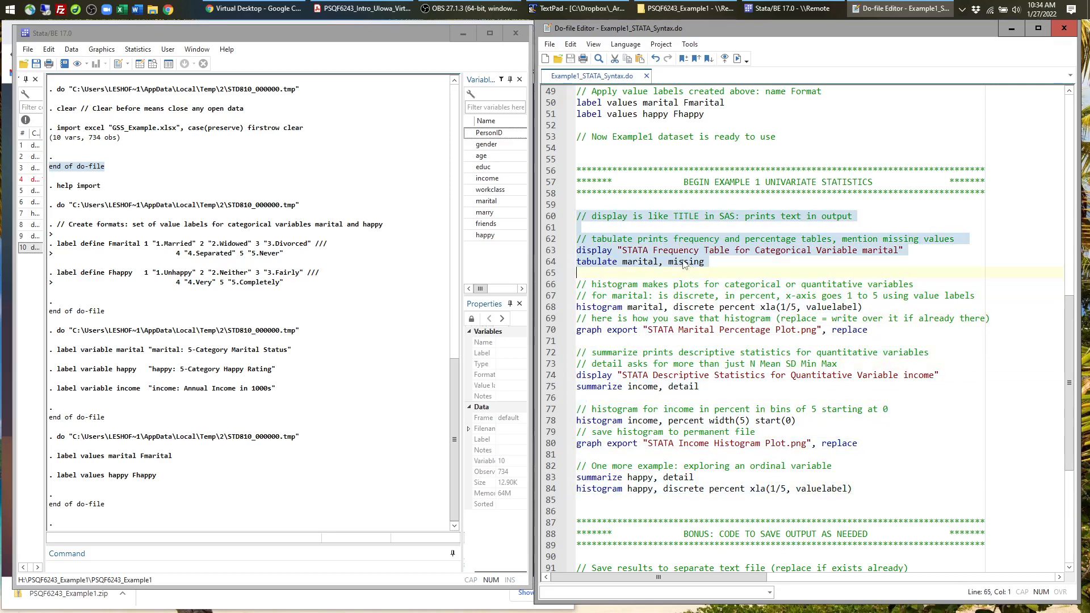
{"action": "scroll", "coordinate": [818, 329], "scroll_direction": "up", "scroll_amount": 2}
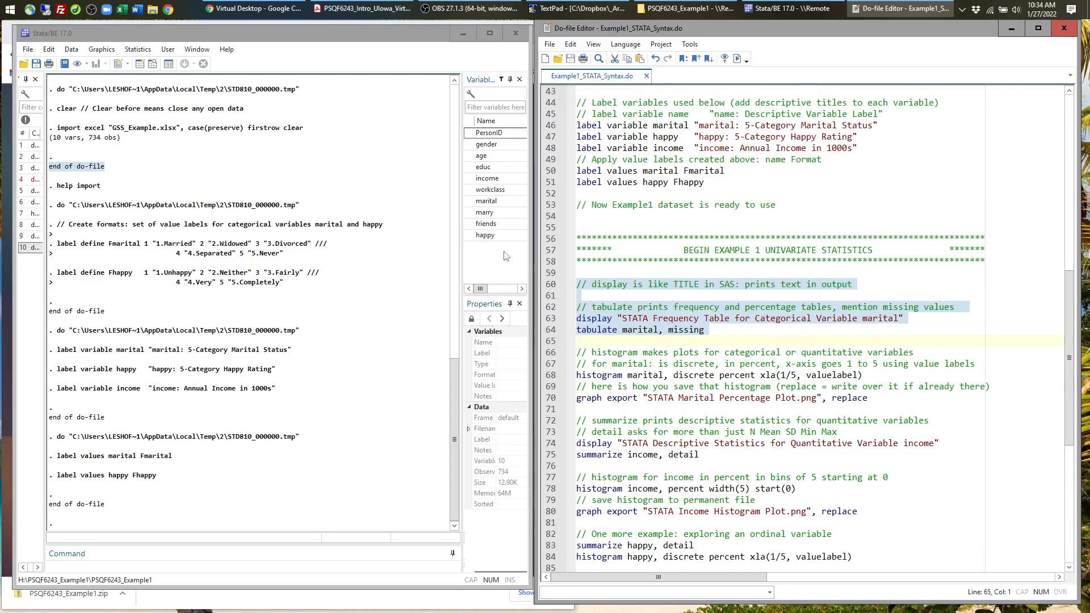
{"action": "scroll", "coordinate": [809, 327], "scroll_direction": "down", "scroll_amount": 3}
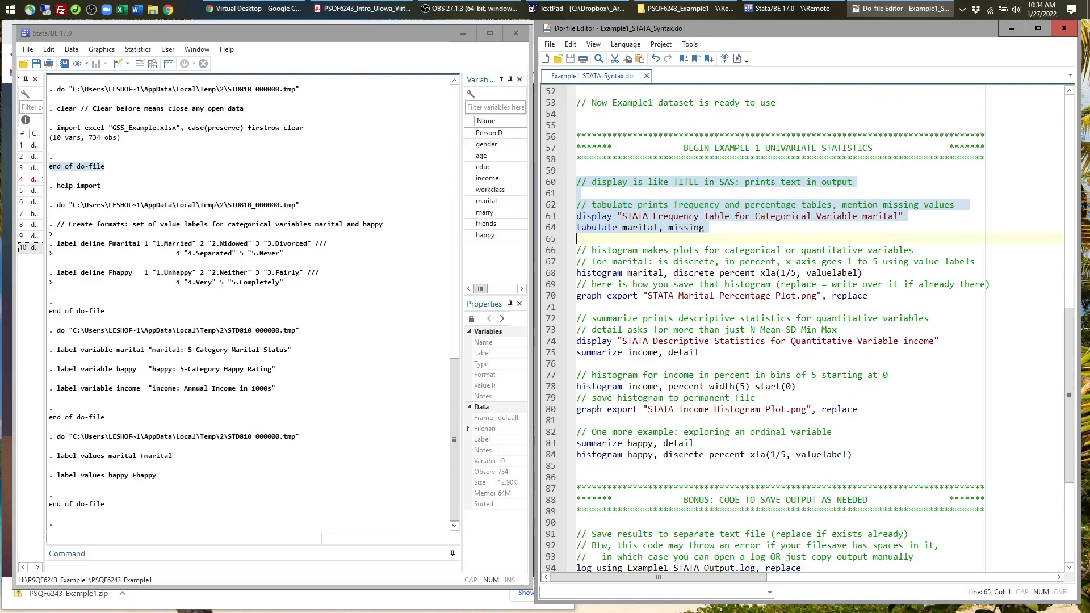
{"action": "left_click", "coordinate": [617, 284]}
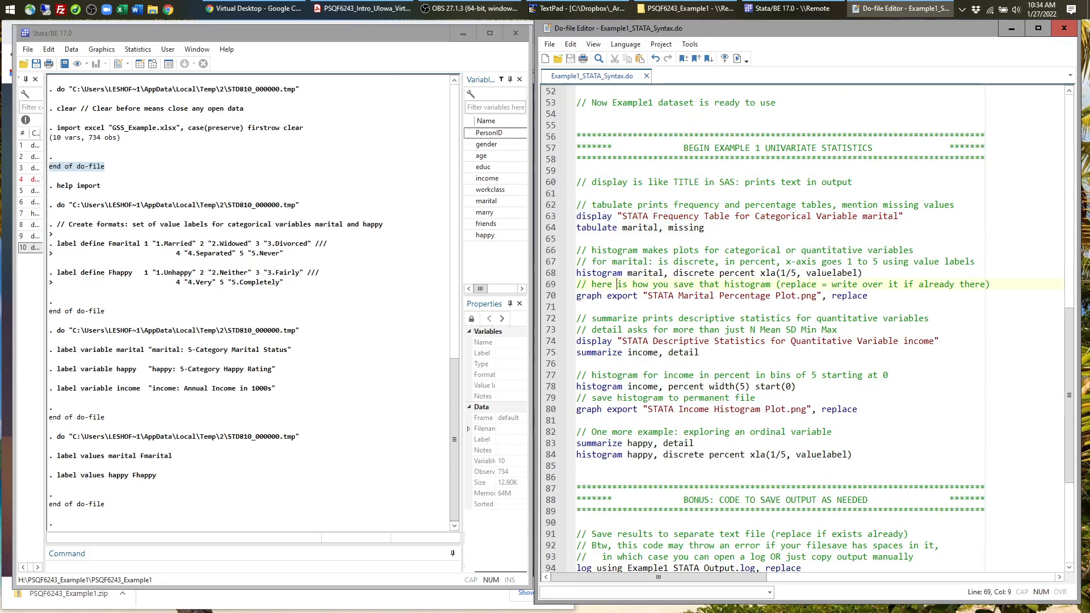
Run the display and tabulate commands that print the titled frequency table for marital with the missing option.
{"action": "left_click_drag", "start_coordinate": [576, 216], "coordinate": [903, 216]}
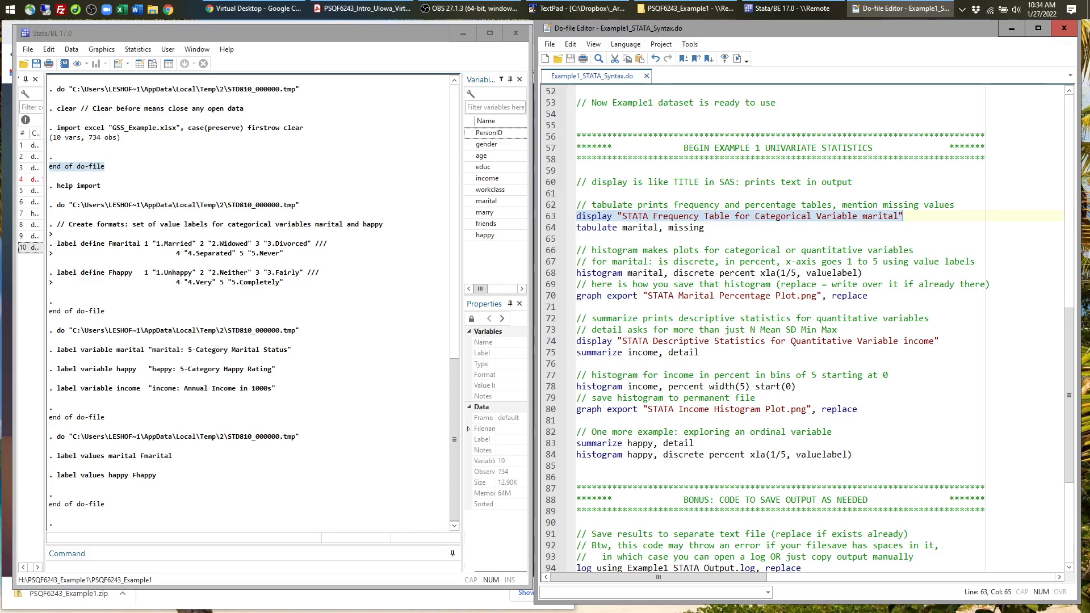
{"action": "left_click_drag", "start_coordinate": [622, 218], "coordinate": [897, 216]}
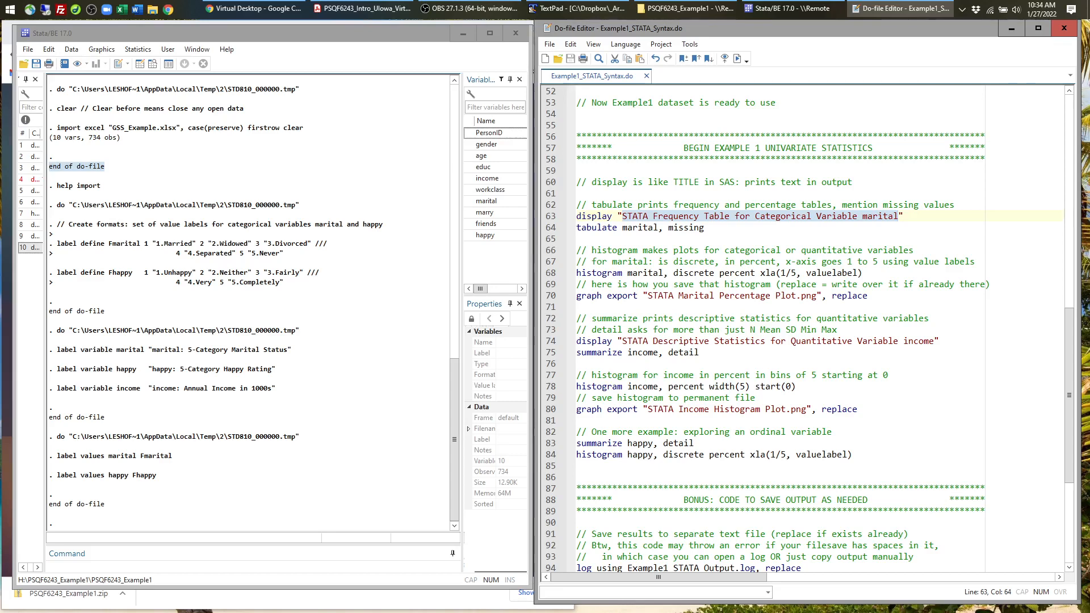
{"action": "left_click", "coordinate": [665, 219]}
{"action": "double_click", "coordinate": [640, 218]}
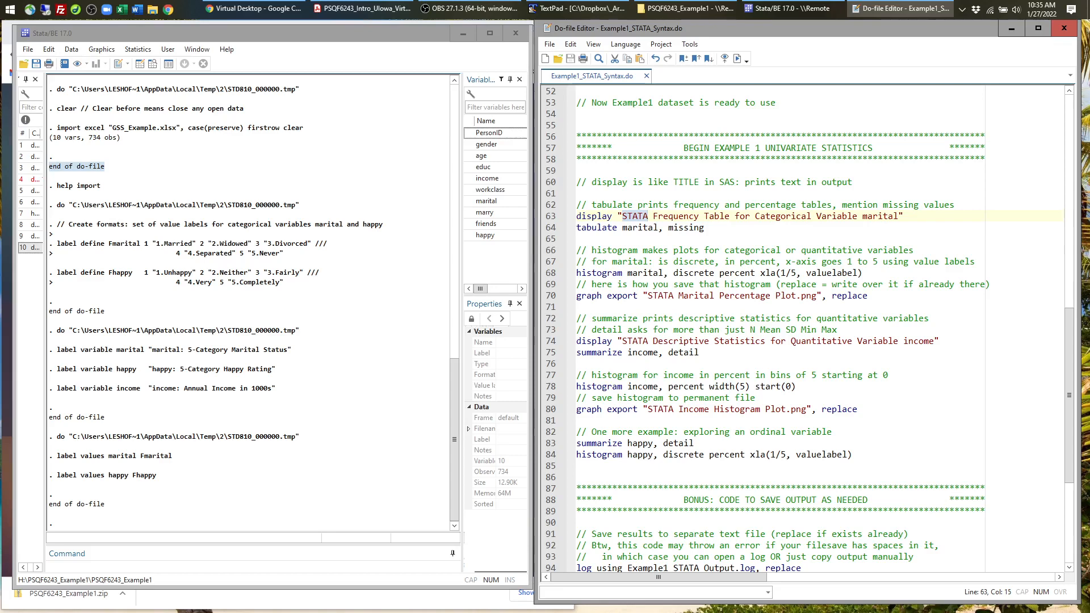
{"action": "left_click", "coordinate": [576, 239]}
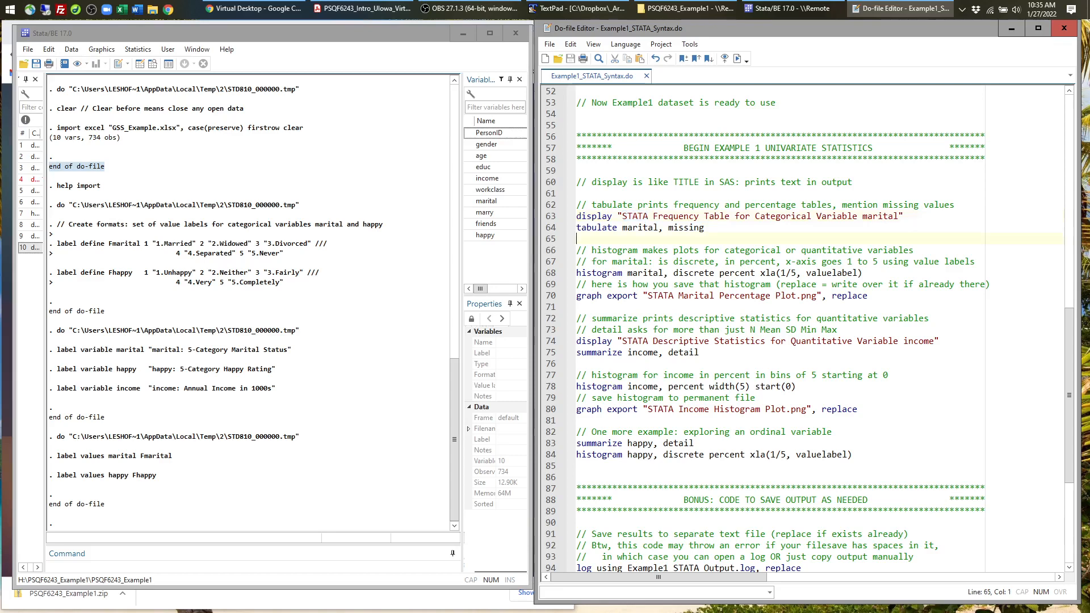
{"action": "double_click", "coordinate": [596, 228]}
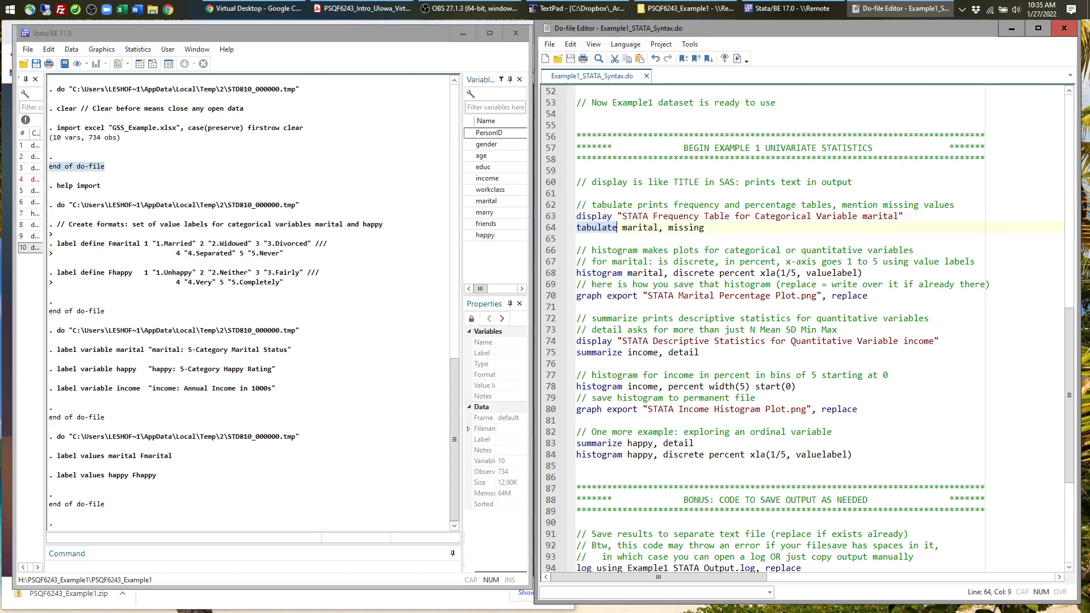
{"action": "double_click", "coordinate": [640, 228]}
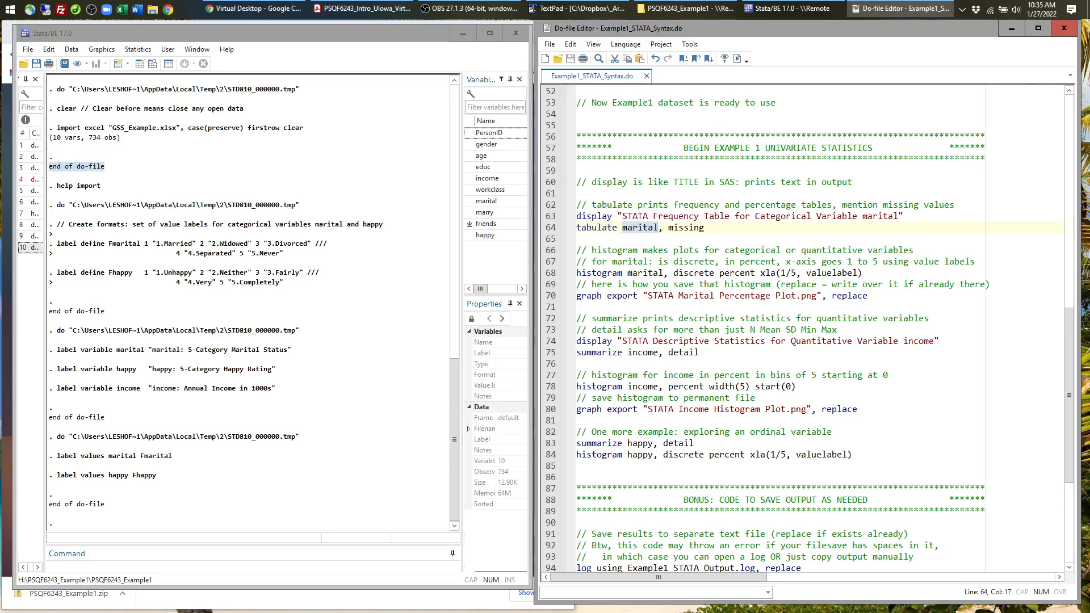
{"action": "double_click", "coordinate": [686, 228]}
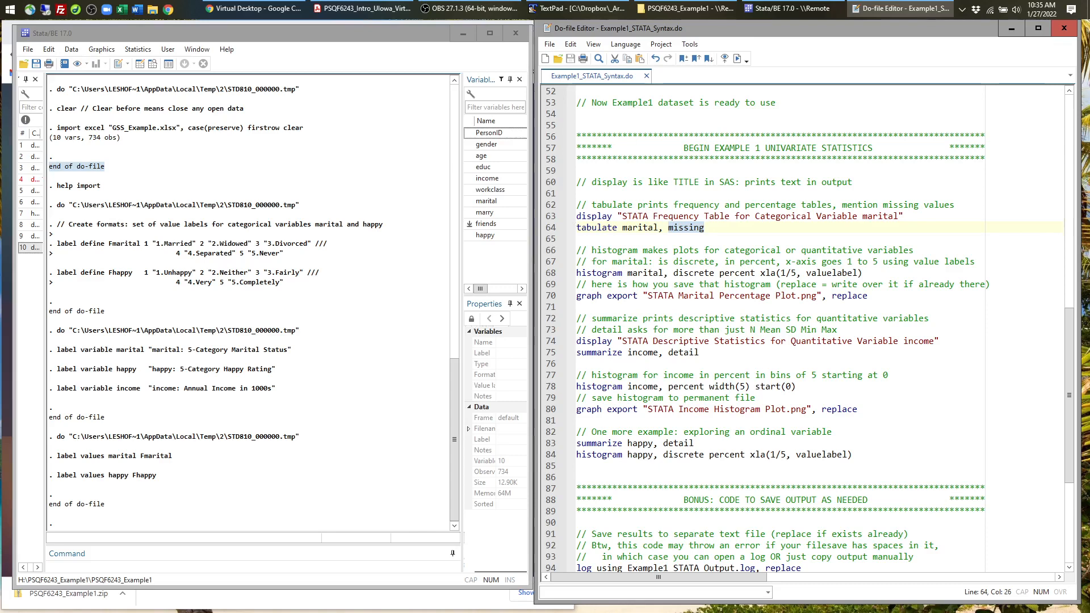
{"action": "left_click_drag", "start_coordinate": [576, 216], "coordinate": [705, 228]}
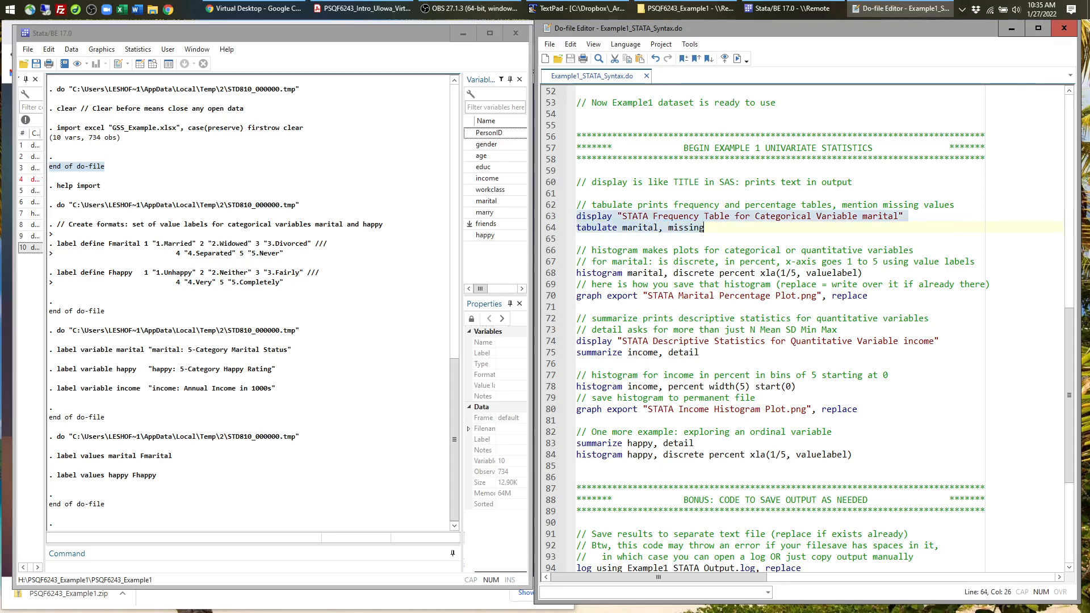
{"action": "left_click", "coordinate": [736, 59]}
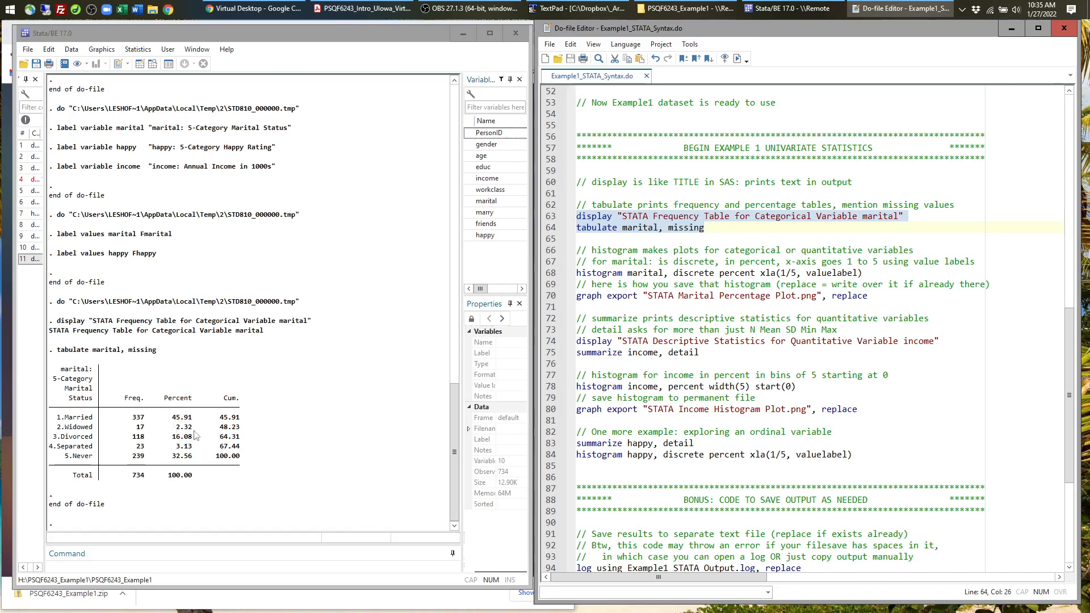
Run the histogram command for marital with the options discrete, percent and xla(1/5, valuelabel).
{"action": "scroll", "coordinate": [806, 329], "scroll_direction": "down", "scroll_amount": 1}
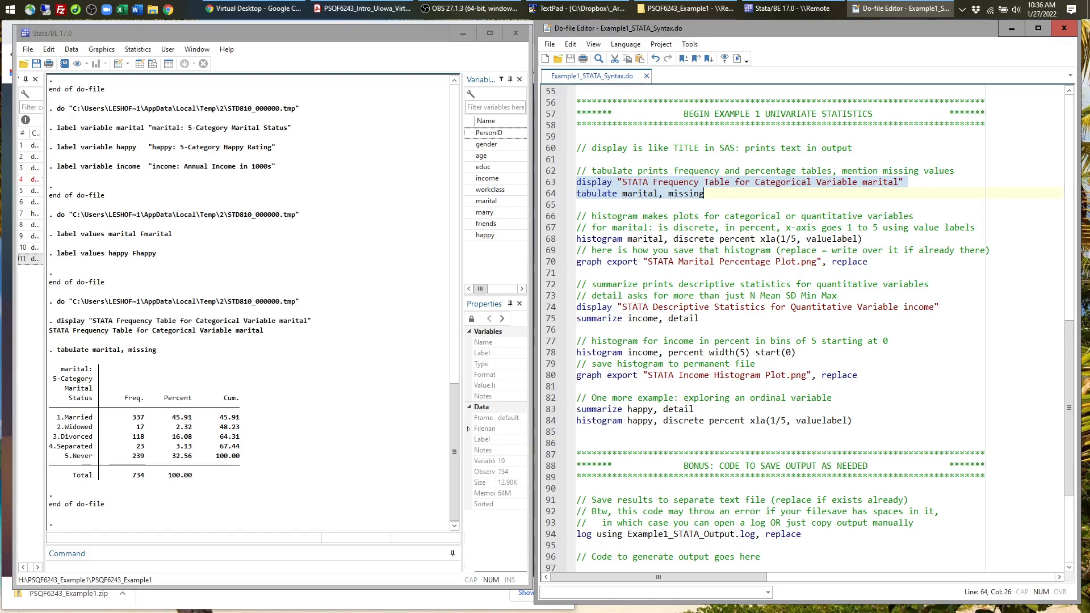
{"action": "double_click", "coordinate": [600, 239]}
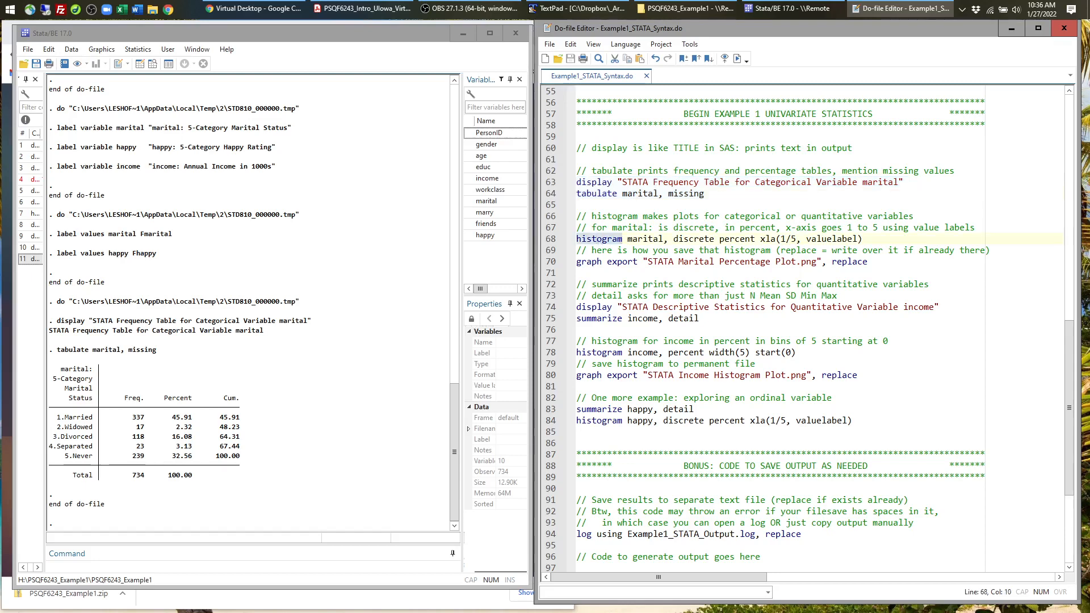
{"action": "double_click", "coordinate": [645, 239]}
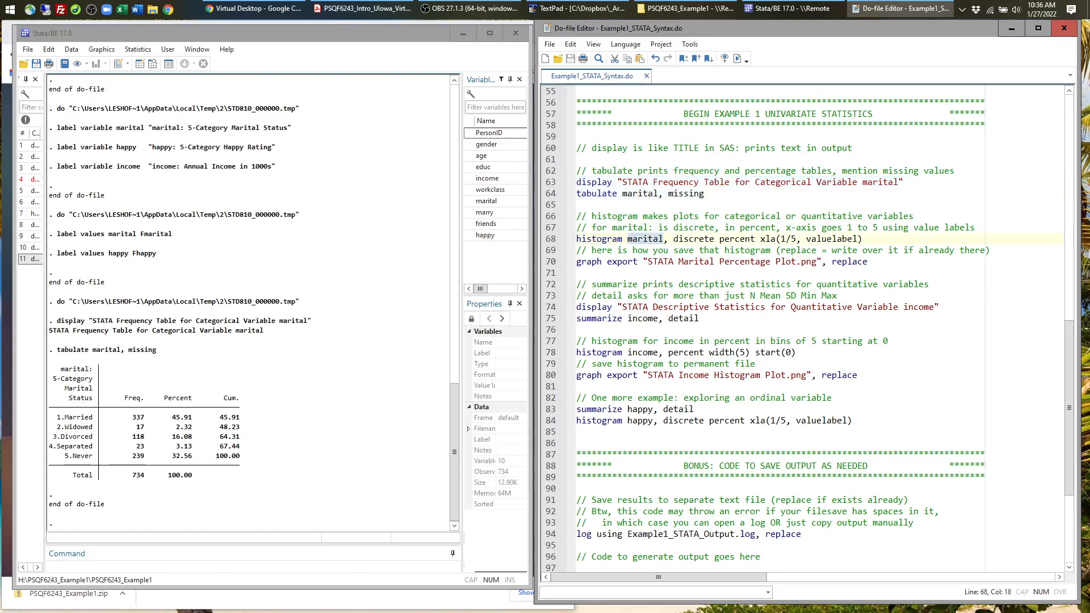
{"action": "double_click", "coordinate": [693, 239]}
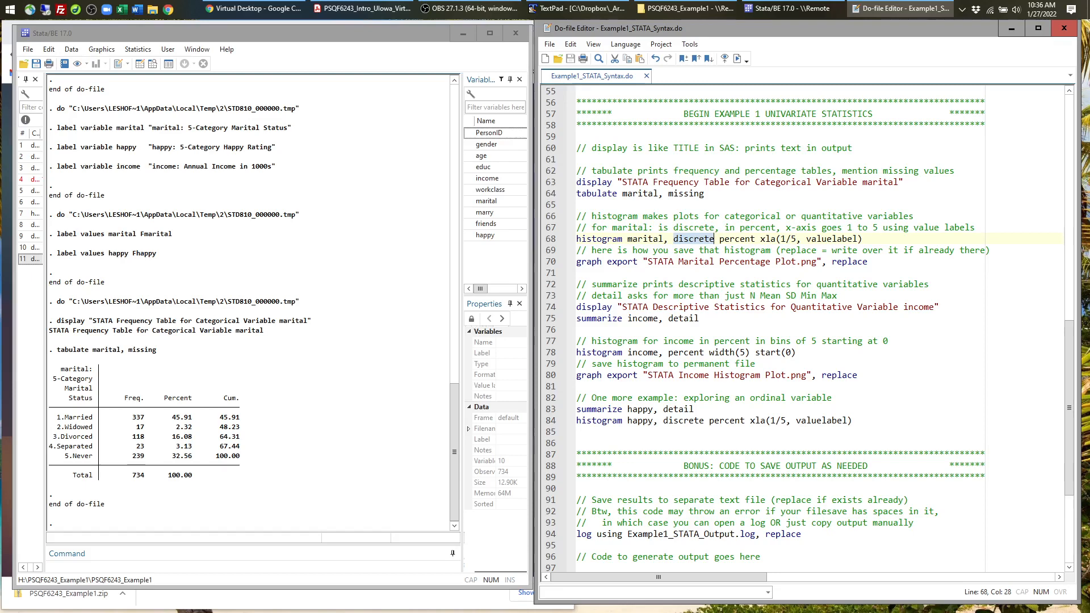
{"action": "left_click", "coordinate": [729, 239]}
{"action": "double_click", "coordinate": [732, 239]}
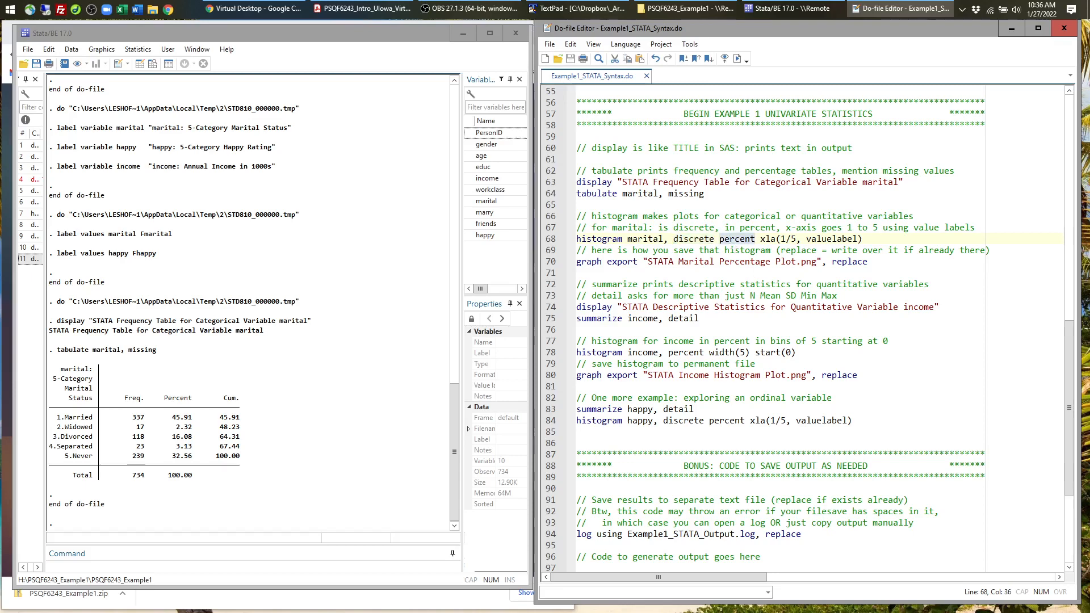
{"action": "left_click_drag", "start_coordinate": [780, 239], "coordinate": [797, 239]}
{"action": "double_click", "coordinate": [832, 238]}
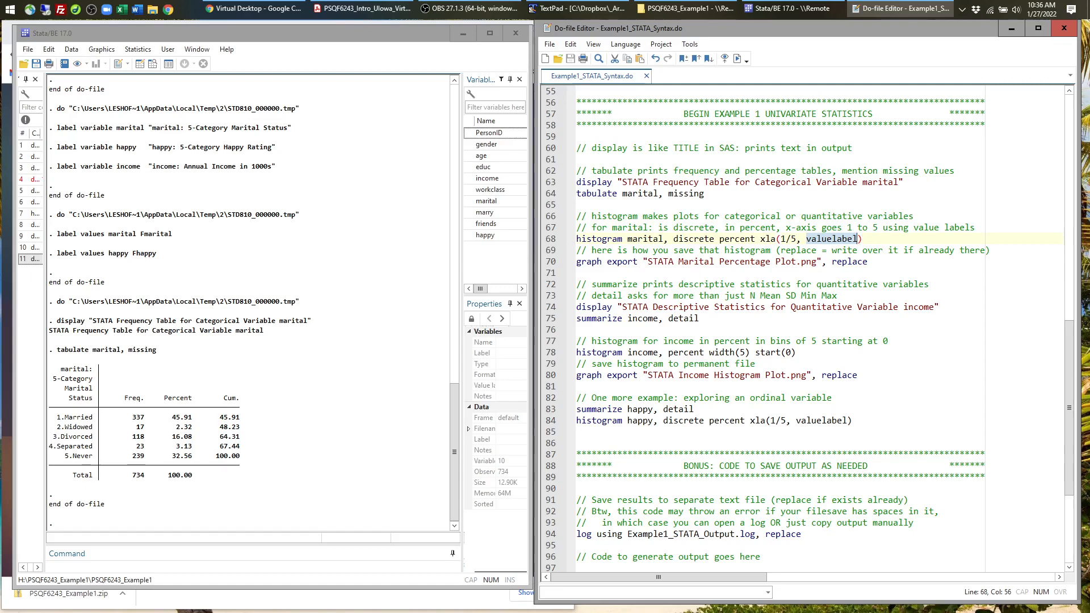
{"action": "left_click_drag", "start_coordinate": [858, 238], "coordinate": [570, 243]}
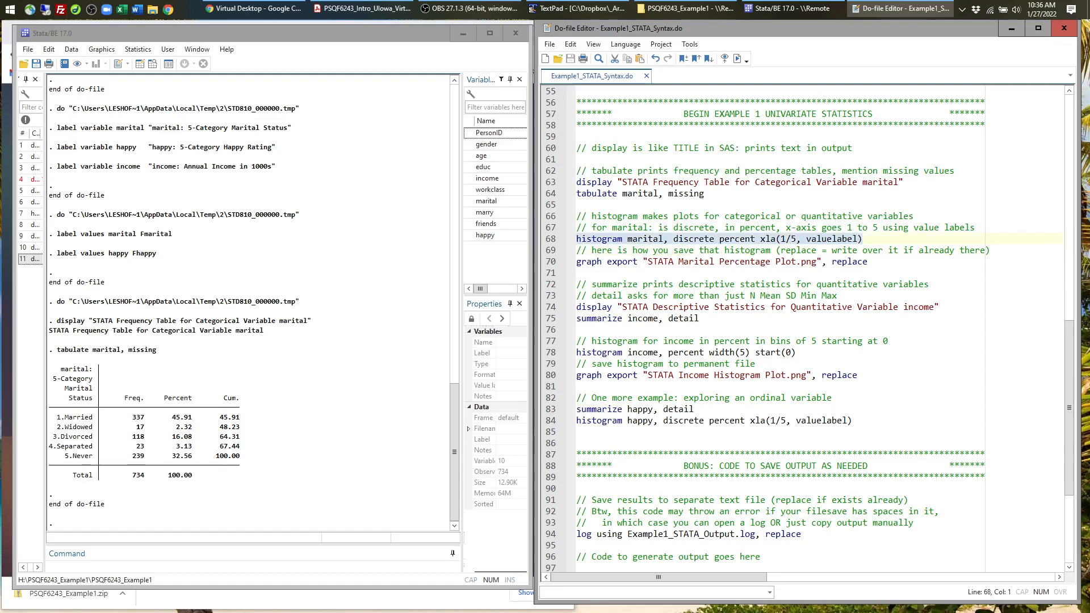
{"action": "left_click", "coordinate": [737, 58]}
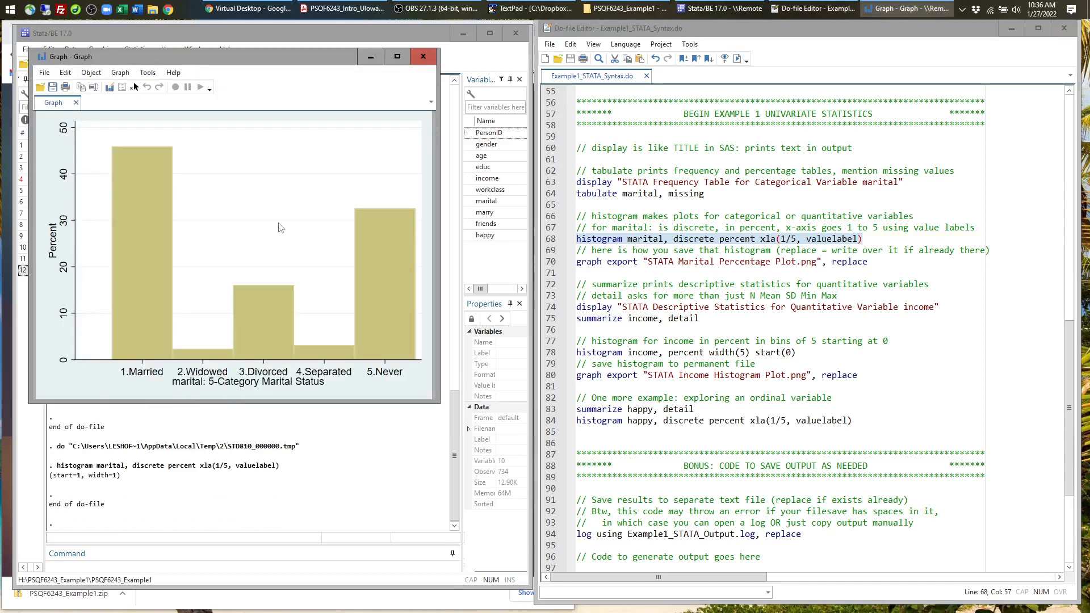
Move the graph window aside to view the marital frequency table in the results, and return to the do-file.
{"action": "left_click_drag", "start_coordinate": [257, 63], "coordinate": [494, 128]}
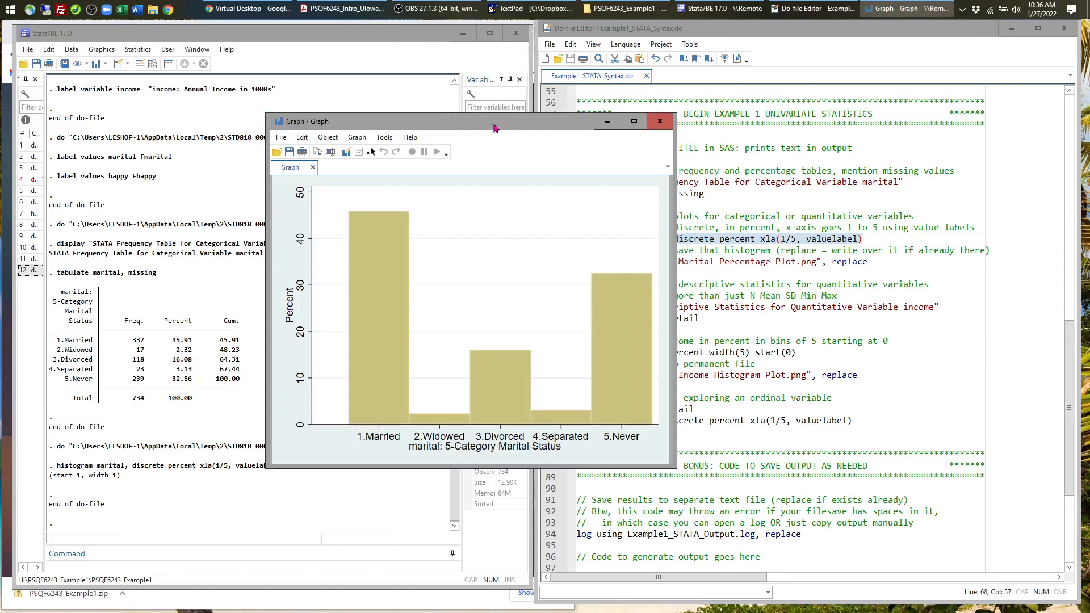
{"action": "left_click", "coordinate": [242, 104]}
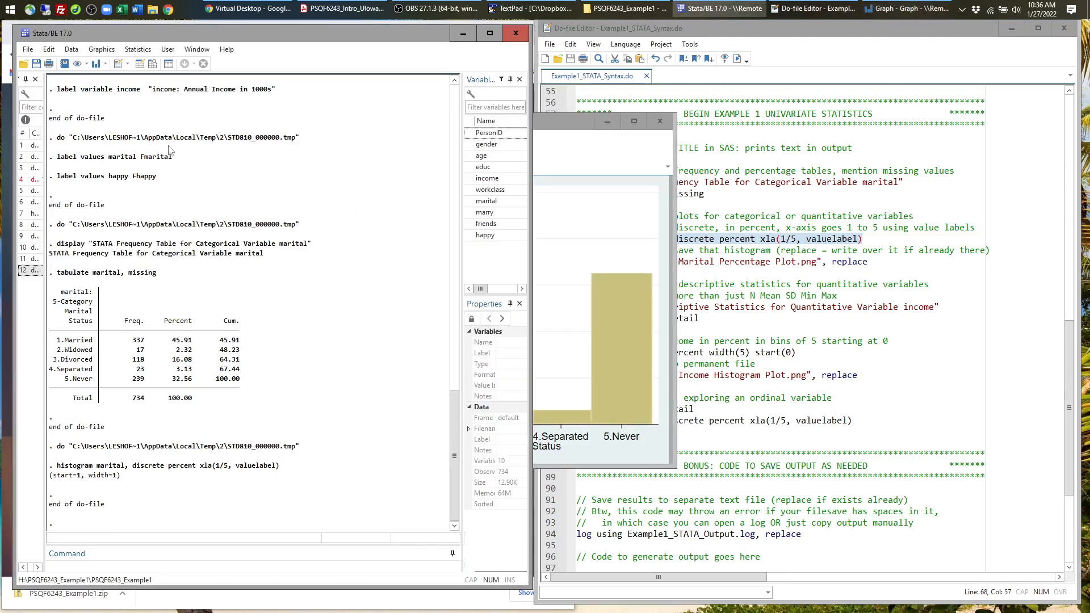
{"action": "left_click", "coordinate": [770, 34]}
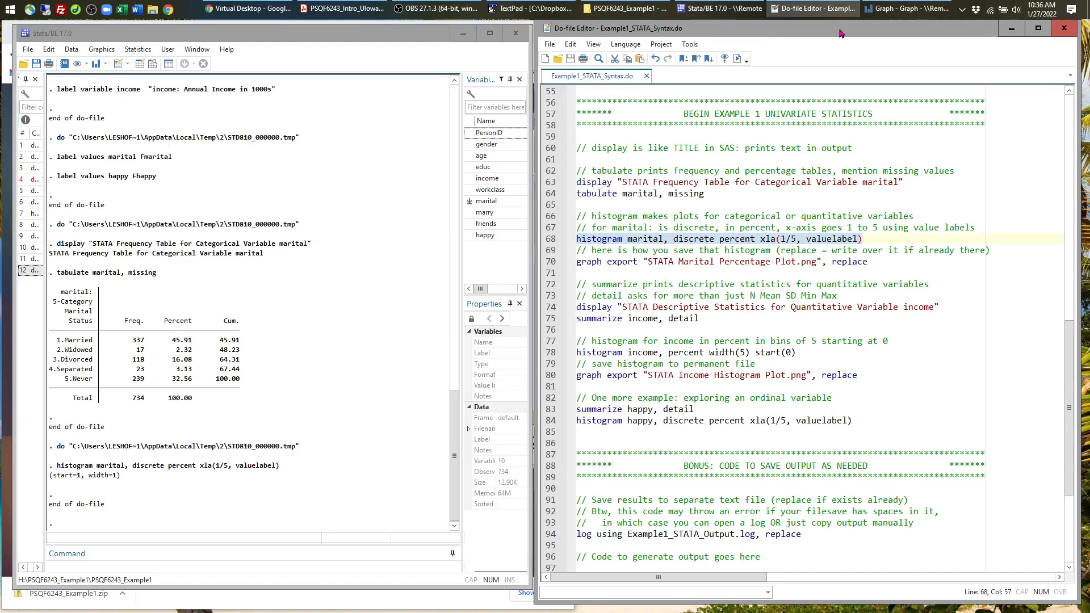
Bring the marital histogram back into view, check the graph window's save options, and move the graph clear of the do-file.
{"action": "left_click", "coordinate": [907, 9]}
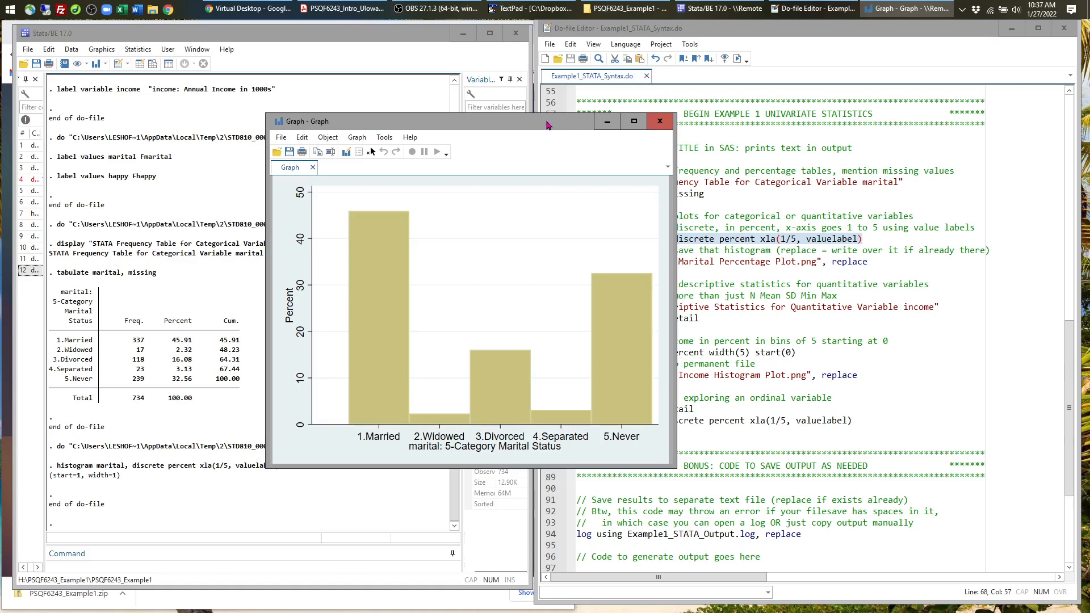
{"action": "left_click", "coordinate": [281, 138]}
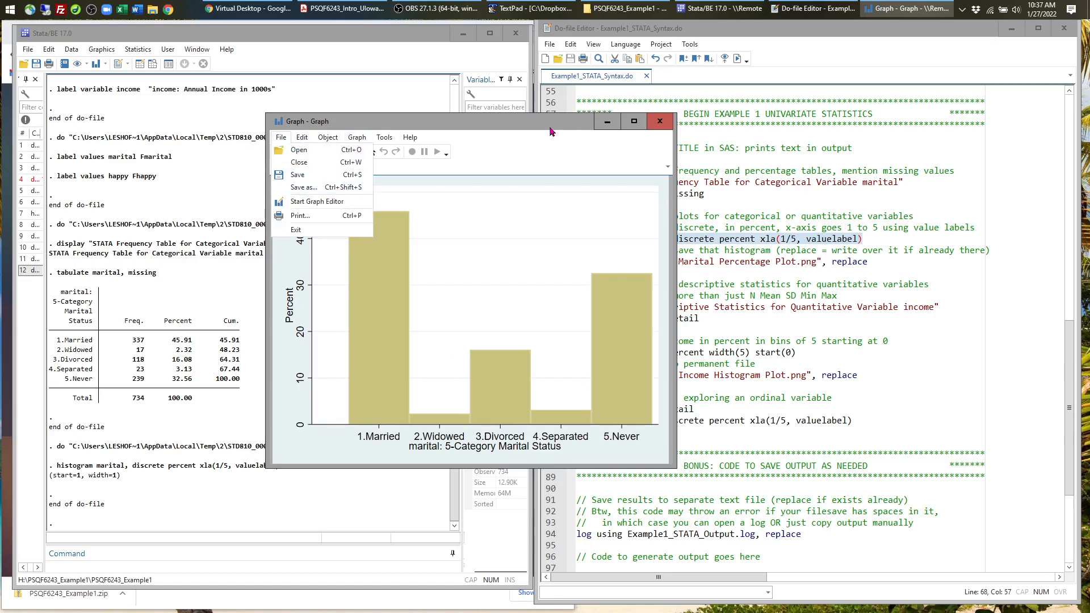
{"action": "left_click_drag", "start_coordinate": [550, 132], "coordinate": [371, 83]}
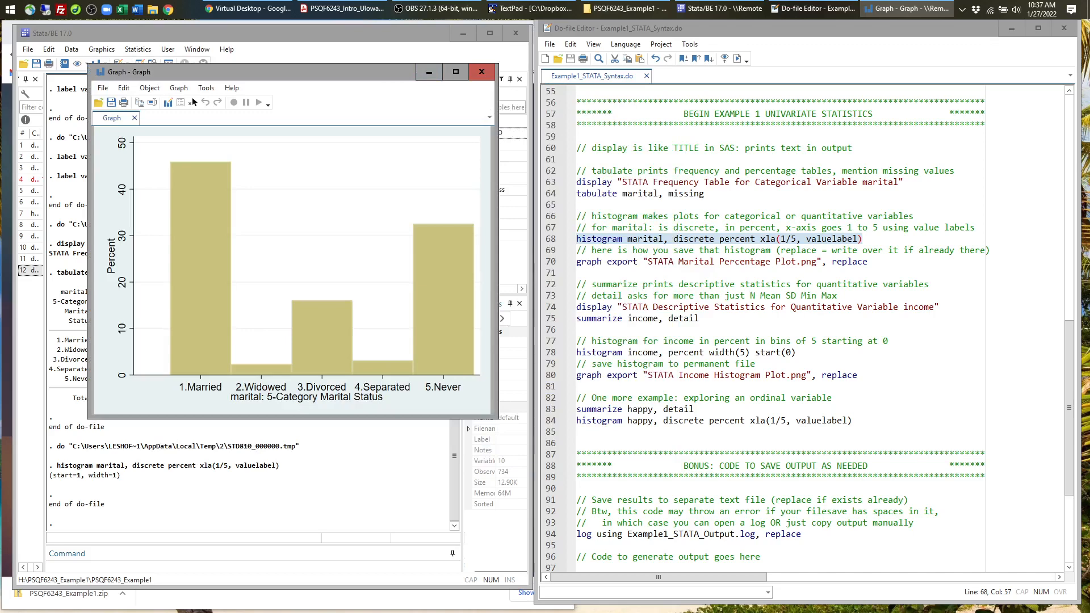
Examine the graph export command for "STATA Marital Percentage Plot.png" and its replace option in the do-file.
{"action": "left_click", "coordinate": [567, 267]}
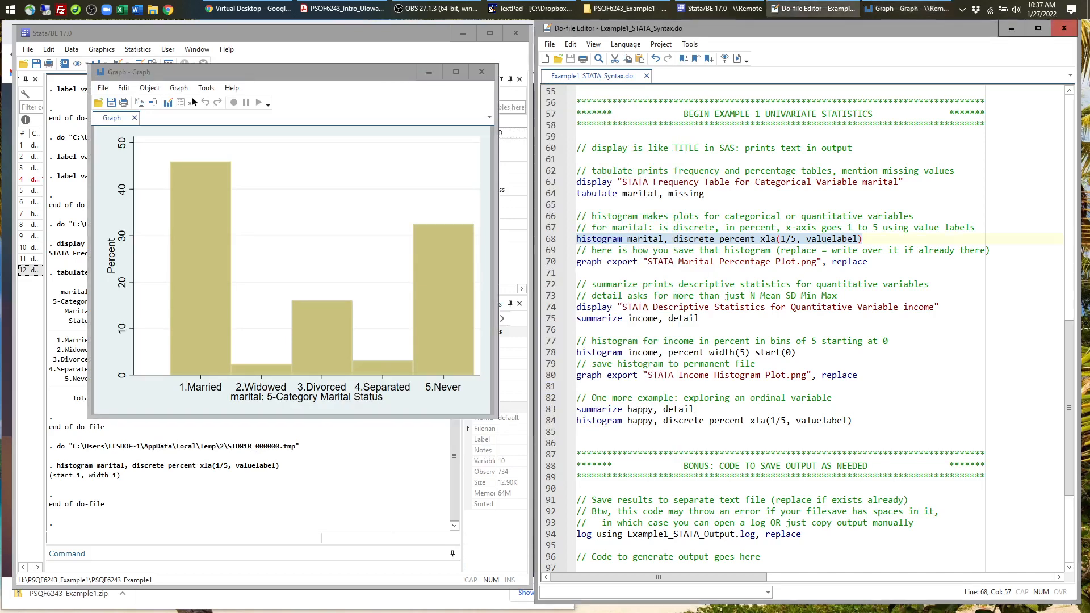
{"action": "left_click", "coordinate": [577, 262]}
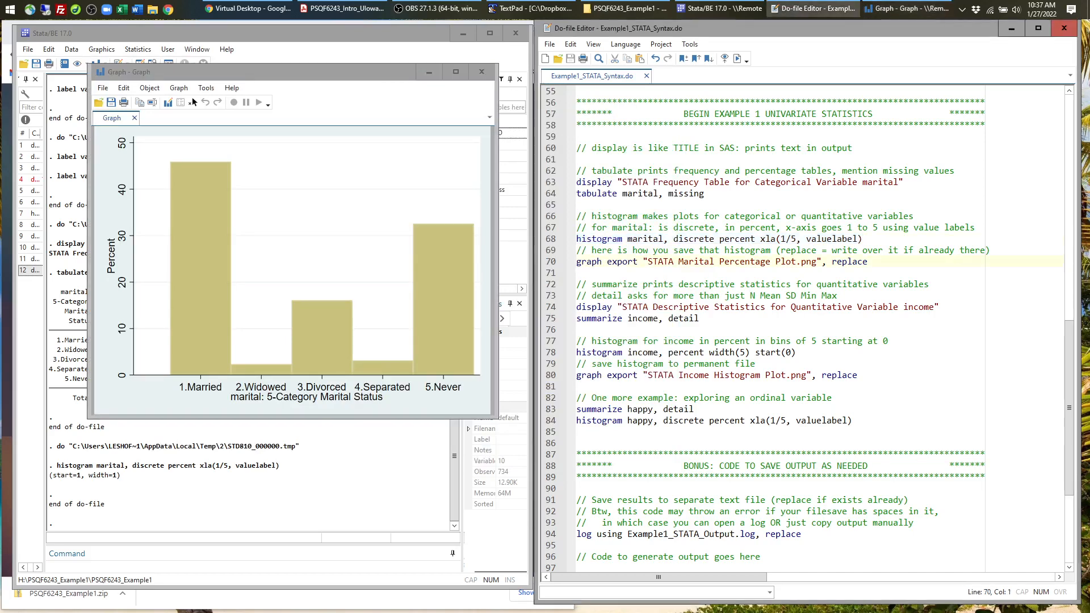
{"action": "left_click_drag", "start_coordinate": [648, 262], "coordinate": [817, 261]}
{"action": "double_click", "coordinate": [852, 261]}
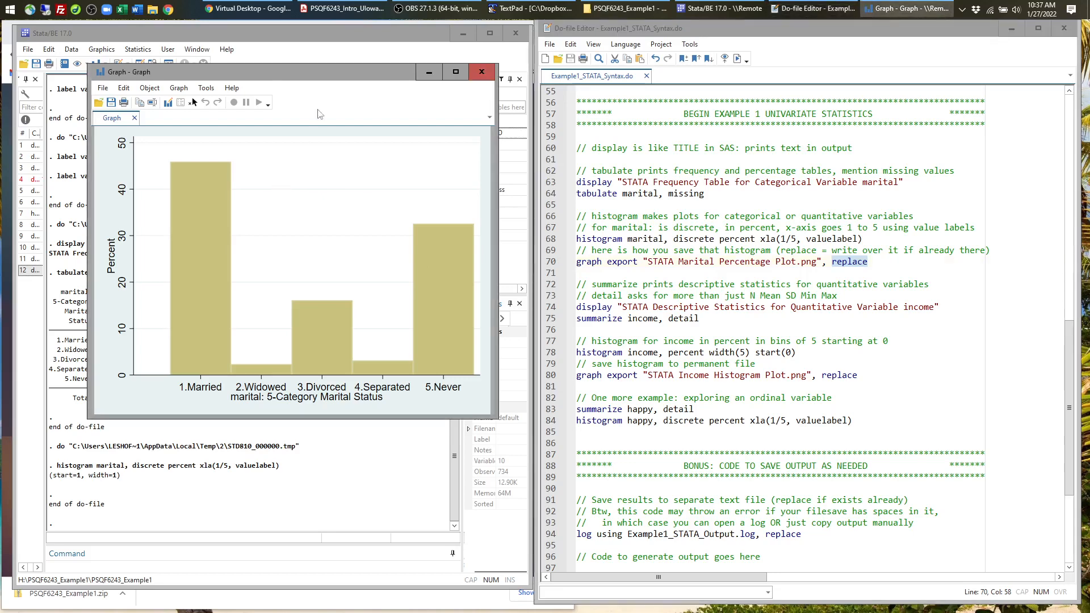
View the saved STATA Marital Percentage Plot.png from the PSQF6243_Example1 folder, then close the image and clear the folder and graph windows away.
{"action": "left_click", "coordinate": [649, 8]}
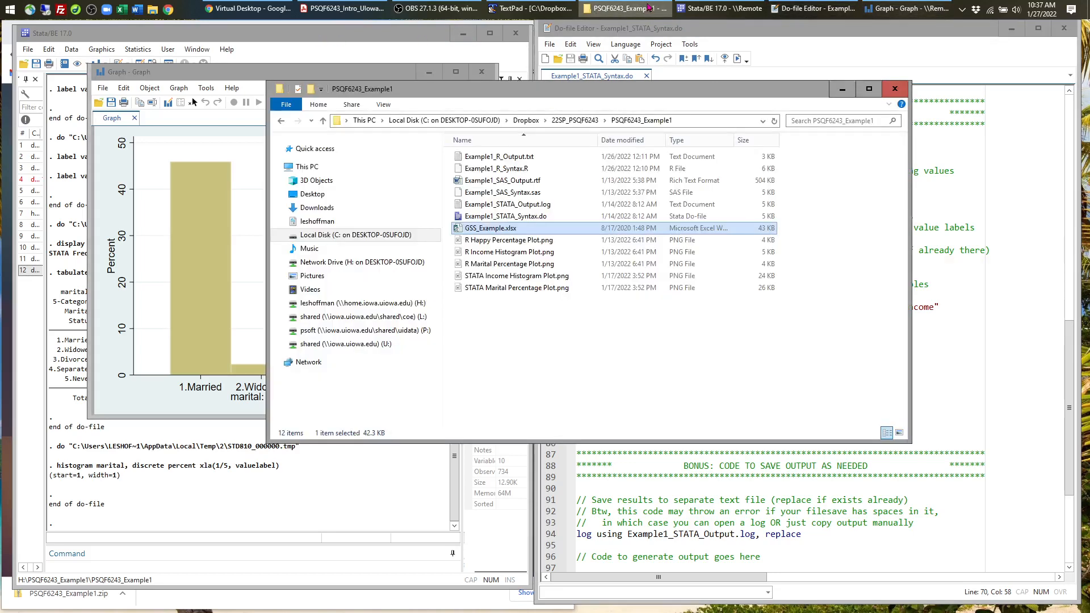
{"action": "left_click", "coordinate": [508, 290]}
{"action": "double_click", "coordinate": [508, 291]}
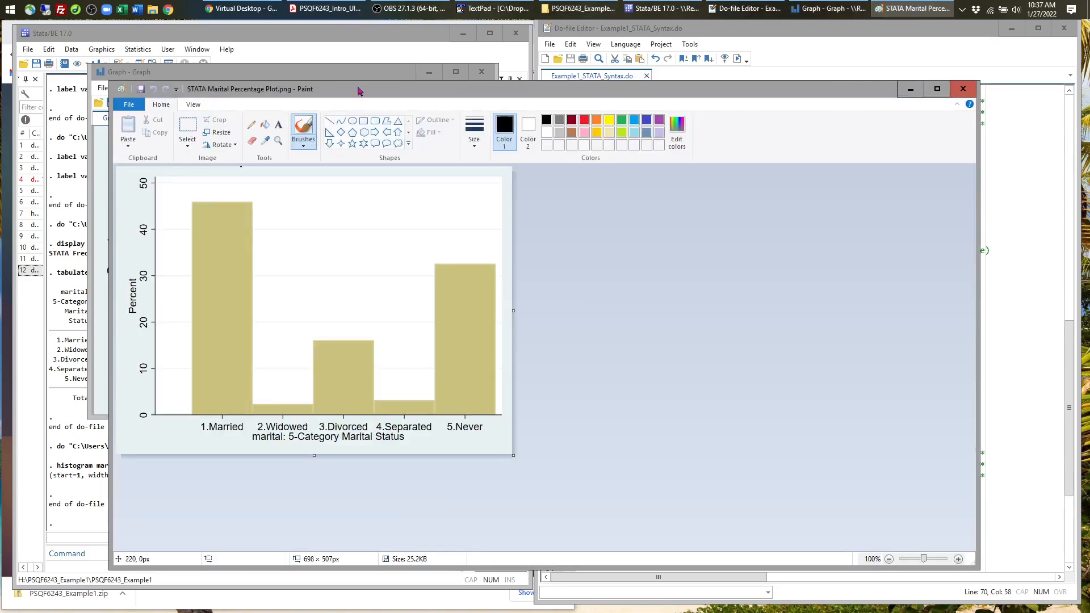
{"action": "left_click", "coordinate": [961, 90]}
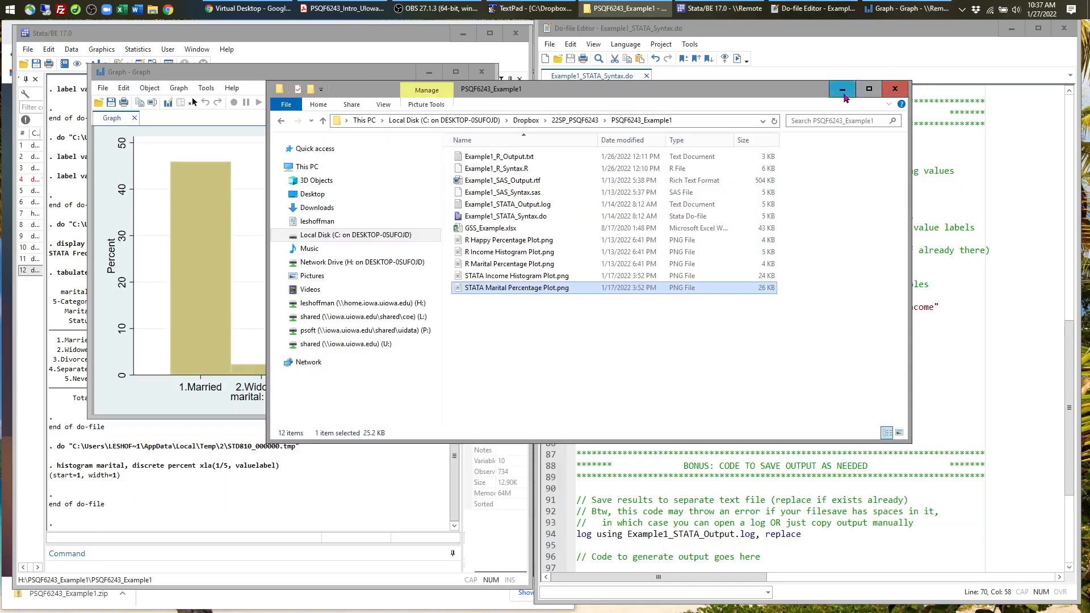
{"action": "left_click", "coordinate": [842, 89]}
{"action": "left_click", "coordinate": [429, 72]}
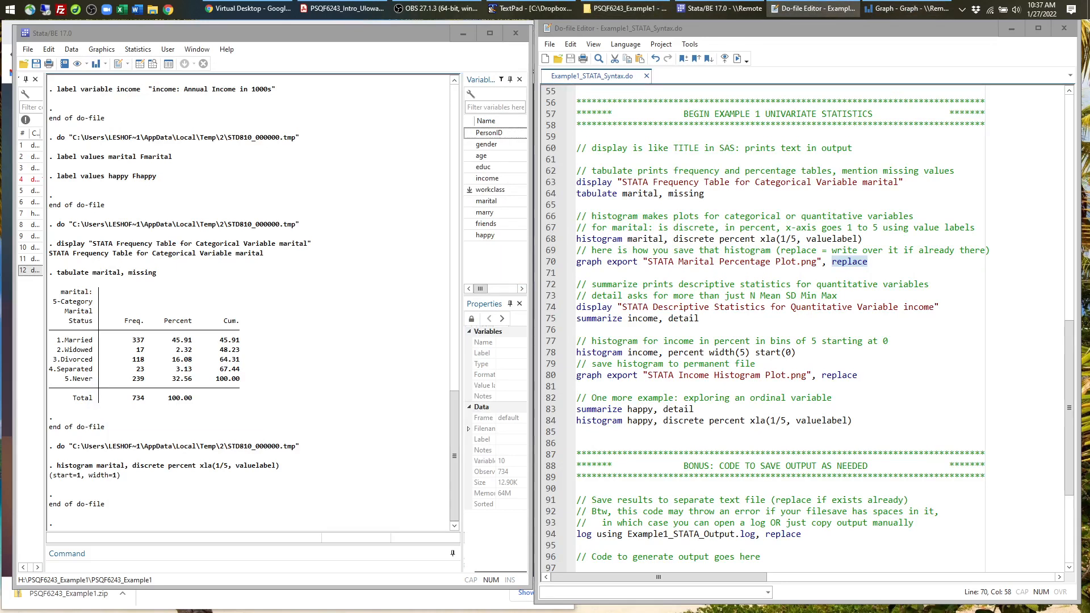
Run the display and summarize commands that print the titled descriptive statistics for income with the detail option.
{"action": "left_click_drag", "start_coordinate": [576, 284], "coordinate": [699, 319]}
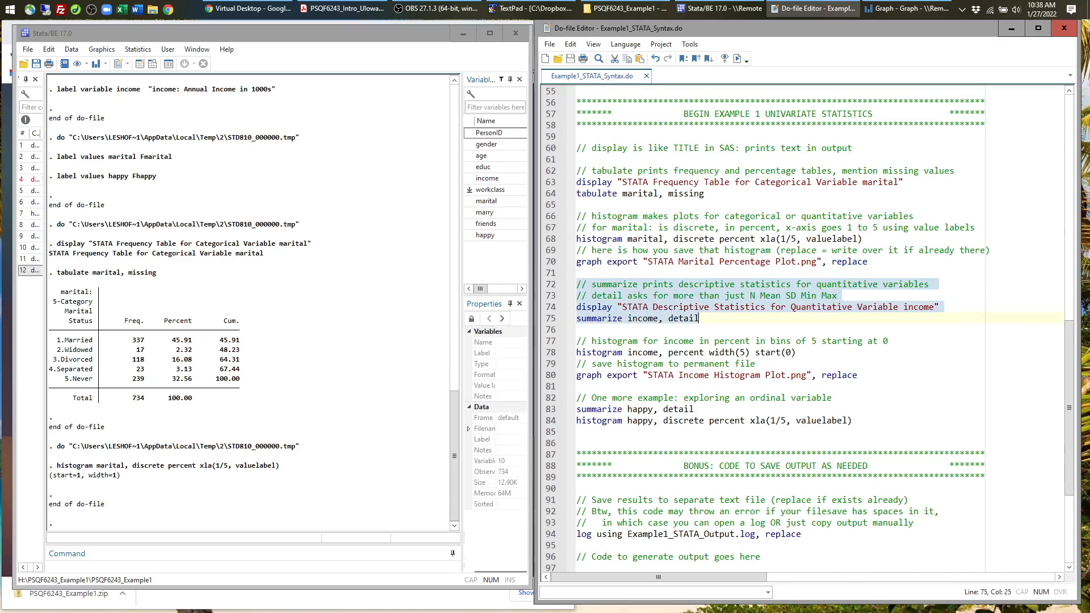
{"action": "left_click", "coordinate": [700, 319]}
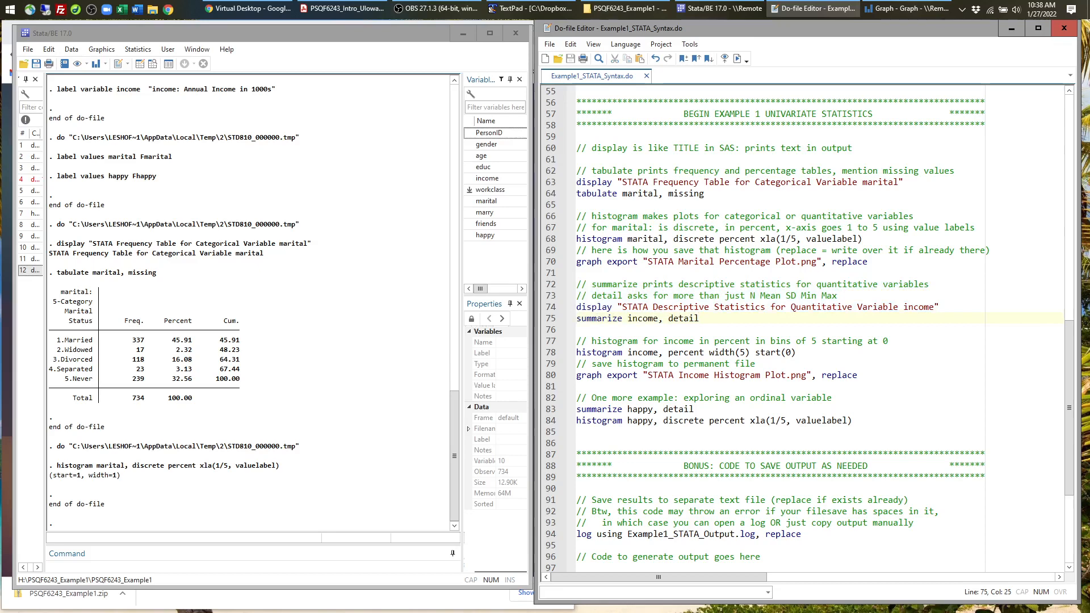
{"action": "left_click_drag", "start_coordinate": [582, 306], "coordinate": [806, 306]}
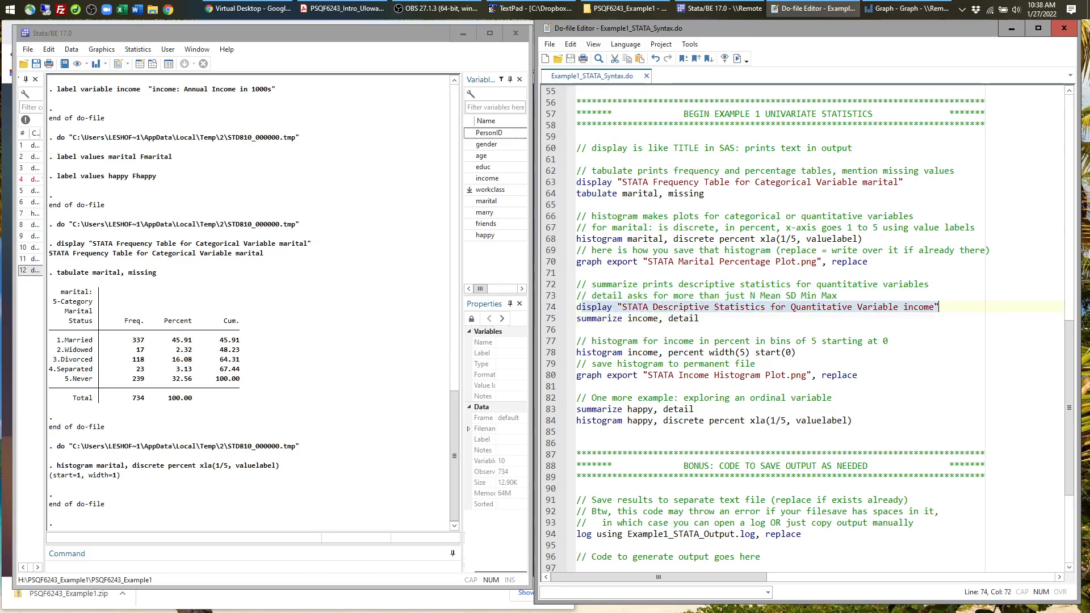
{"action": "left_click", "coordinate": [606, 319]}
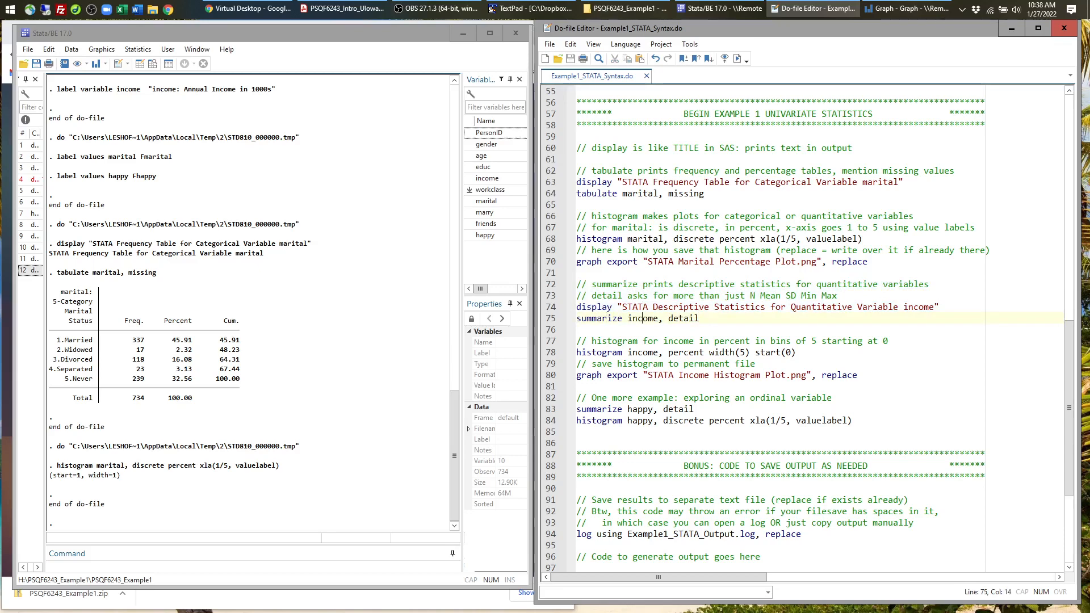
{"action": "double_click", "coordinate": [644, 318]}
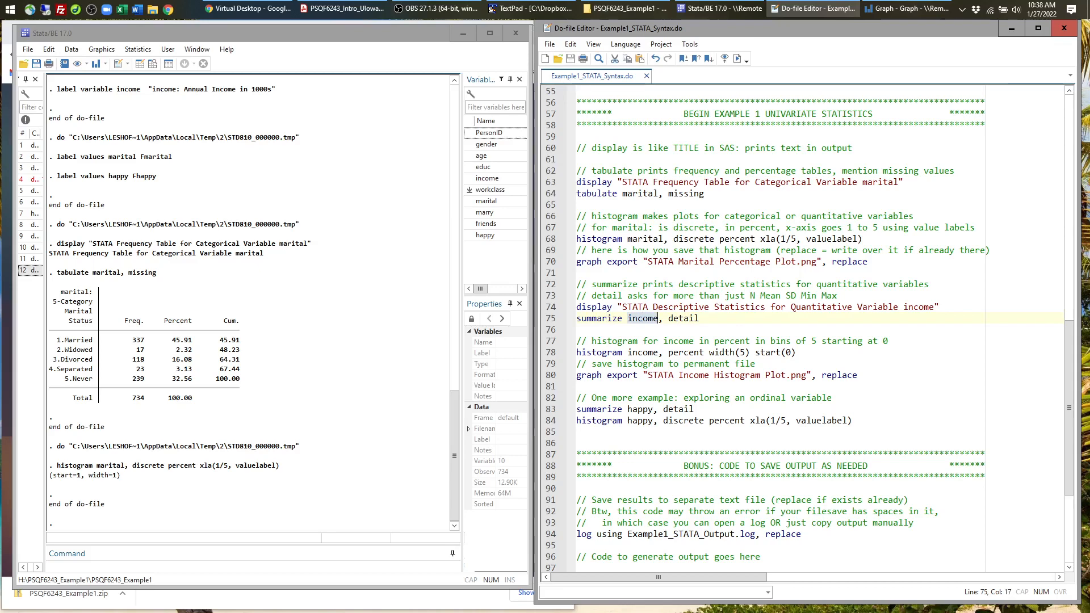
{"action": "left_click_drag", "start_coordinate": [699, 319], "coordinate": [575, 309]}
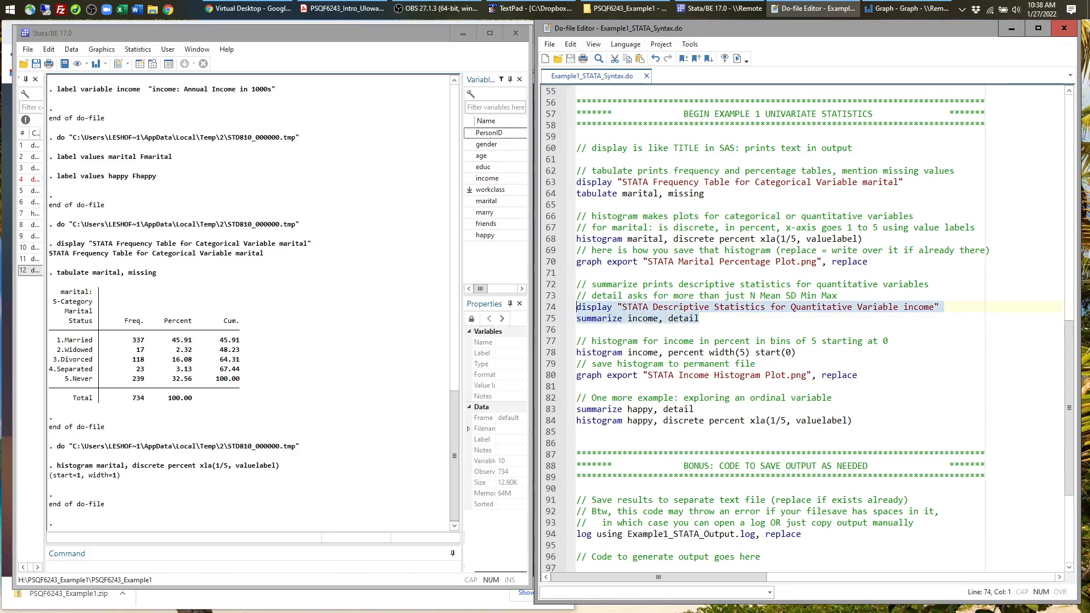
{"action": "left_click", "coordinate": [736, 58]}
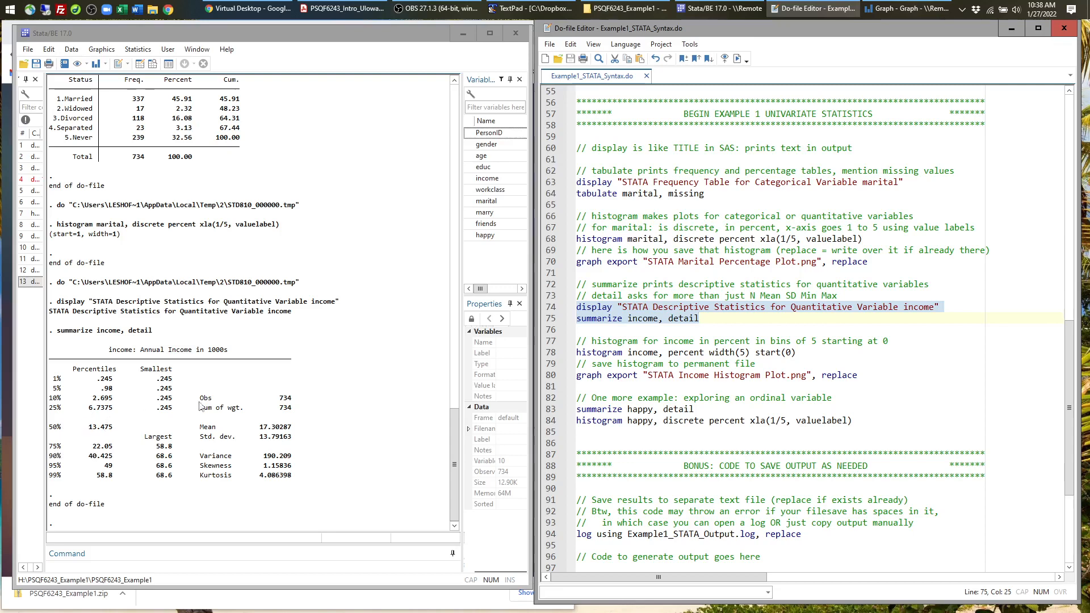
Comment out the detail option of the summarize income command by inserting // before its comma.
{"action": "left_click", "coordinate": [714, 341]}
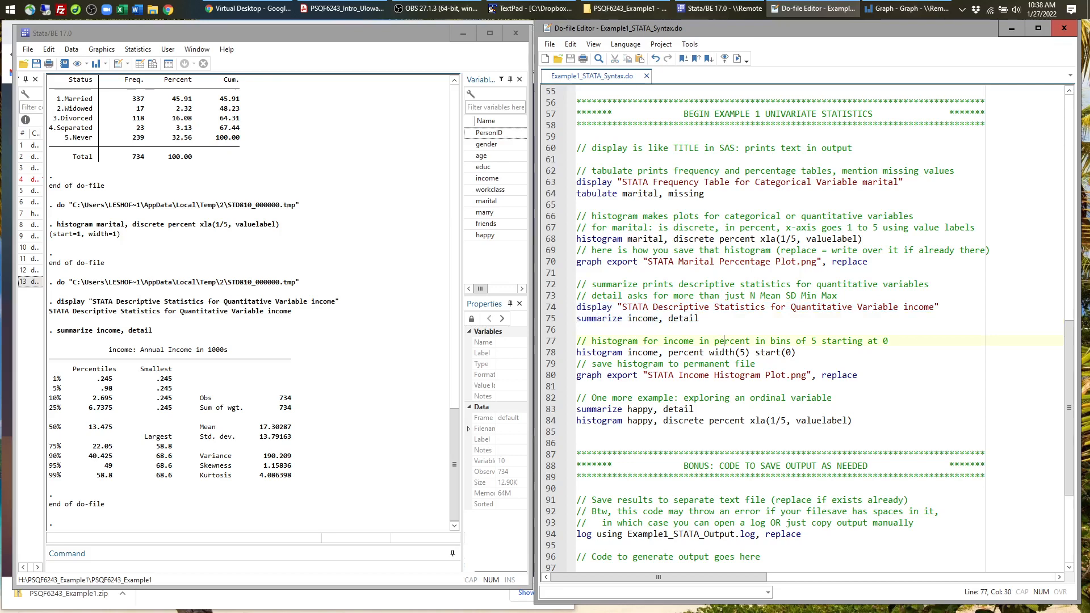
{"action": "double_click", "coordinate": [683, 319]}
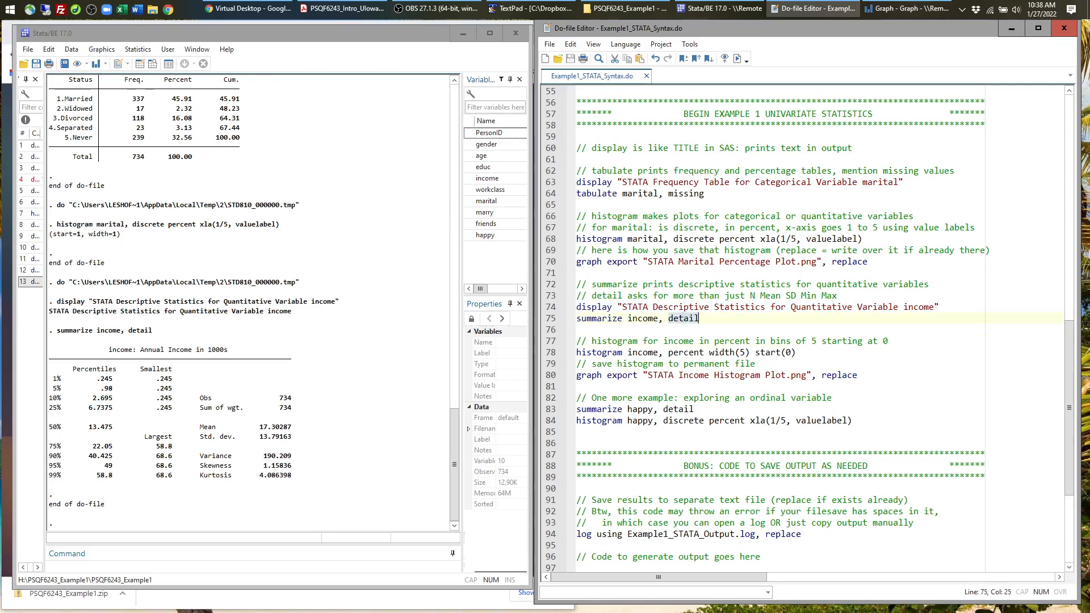
{"action": "left_click", "coordinate": [668, 319]}
{"action": "key", "text": "Right"}
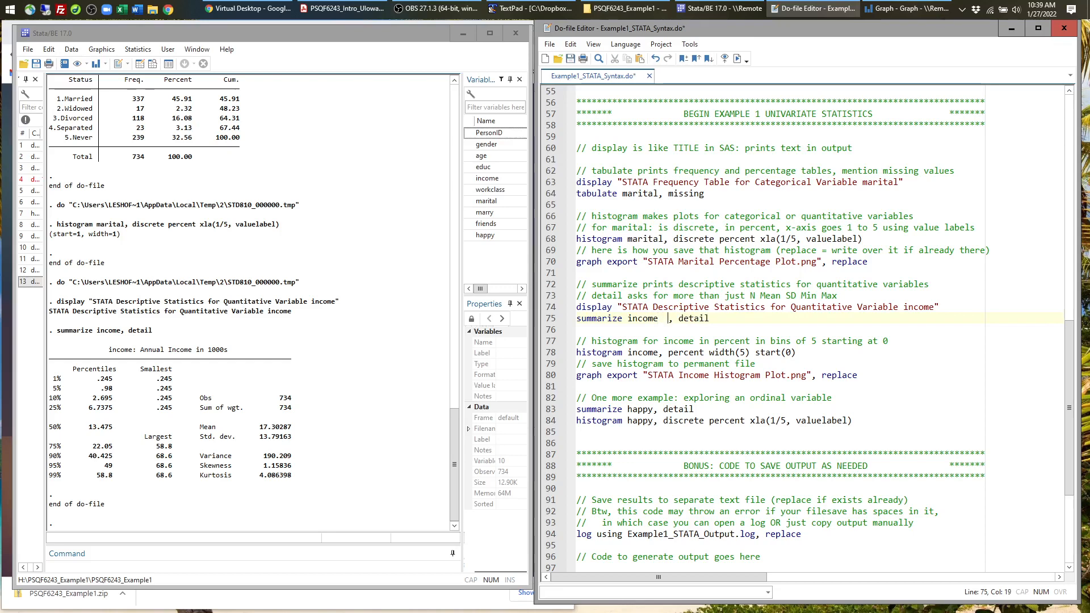
{"action": "type", "text": "//"}
{"action": "left_click_drag", "start_coordinate": [668, 319], "coordinate": [719, 318]}
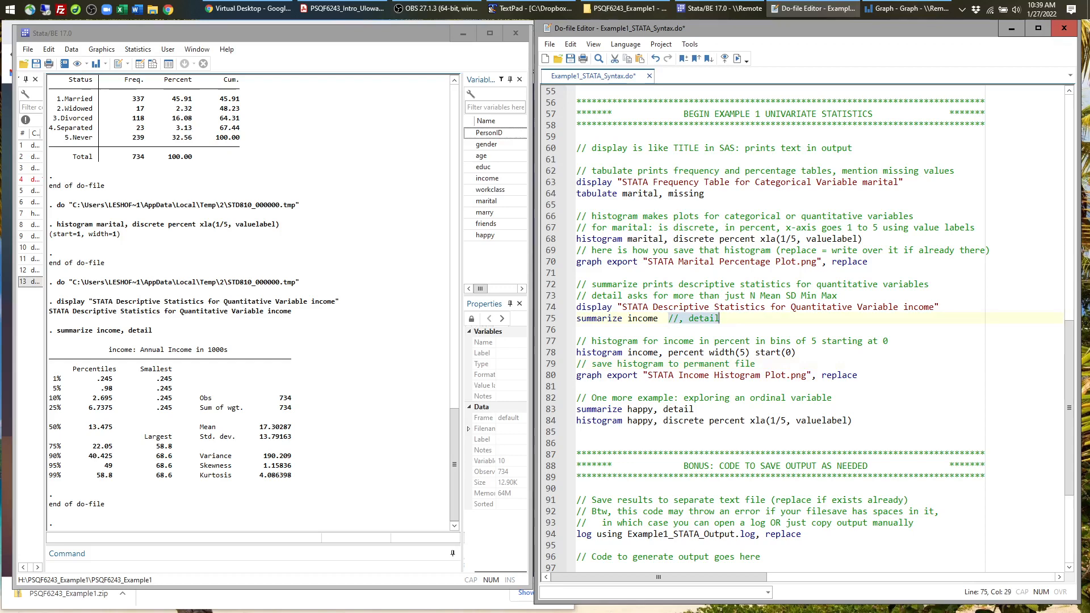
Run summarize income without the detail option and highlight the resulting summary table.
{"action": "left_click_drag", "start_coordinate": [657, 319], "coordinate": [576, 319]}
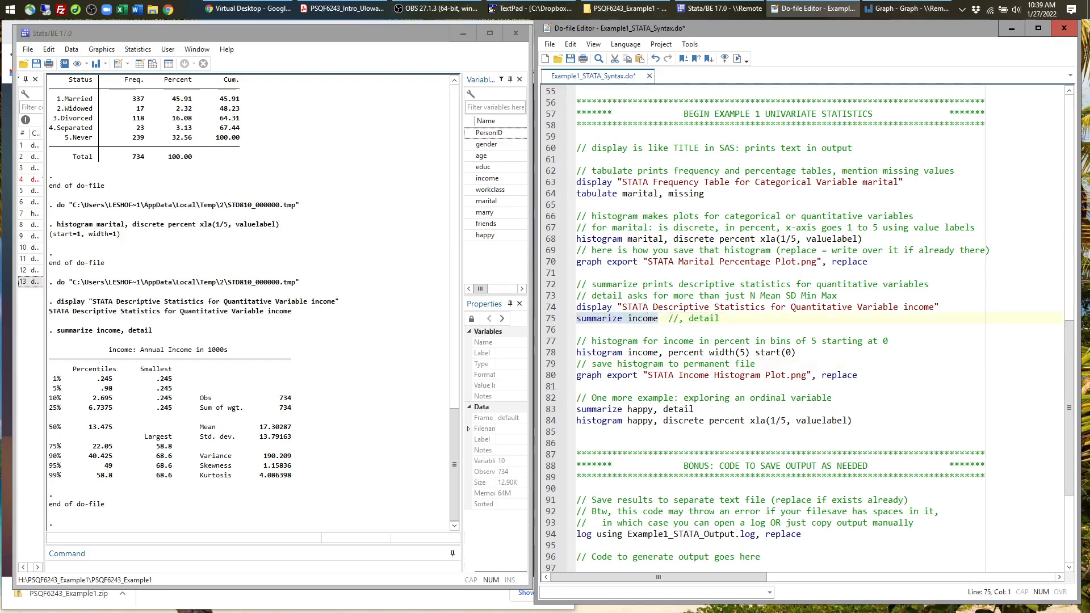
{"action": "left_click", "coordinate": [736, 59]}
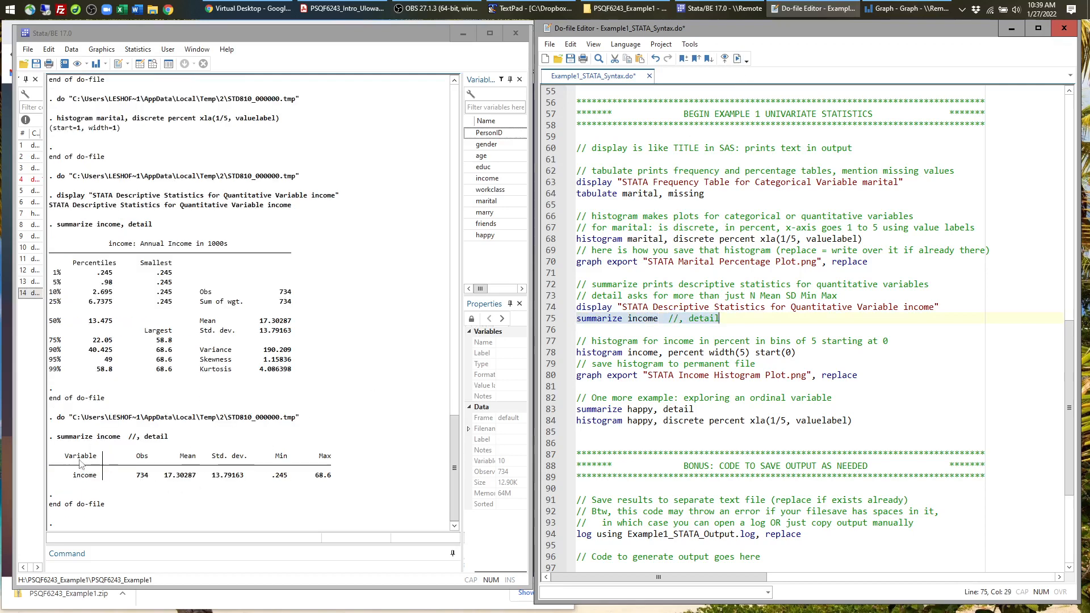
{"action": "left_click_drag", "start_coordinate": [55, 455], "coordinate": [357, 481]}
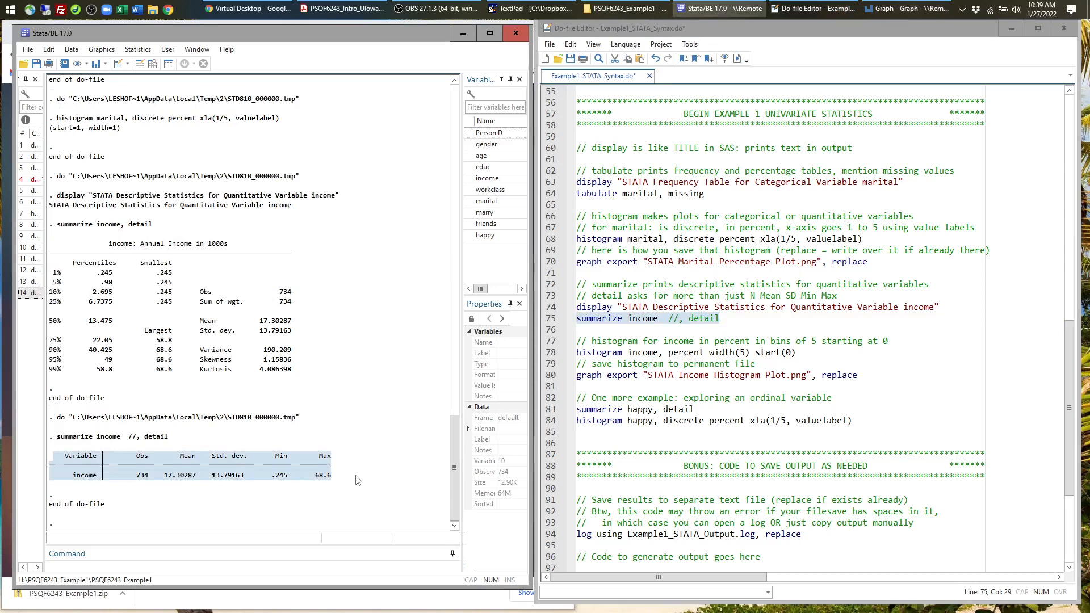
Add the variable happy after income in the summarize command and run the command for both variables.
{"action": "left_click", "coordinate": [647, 341]}
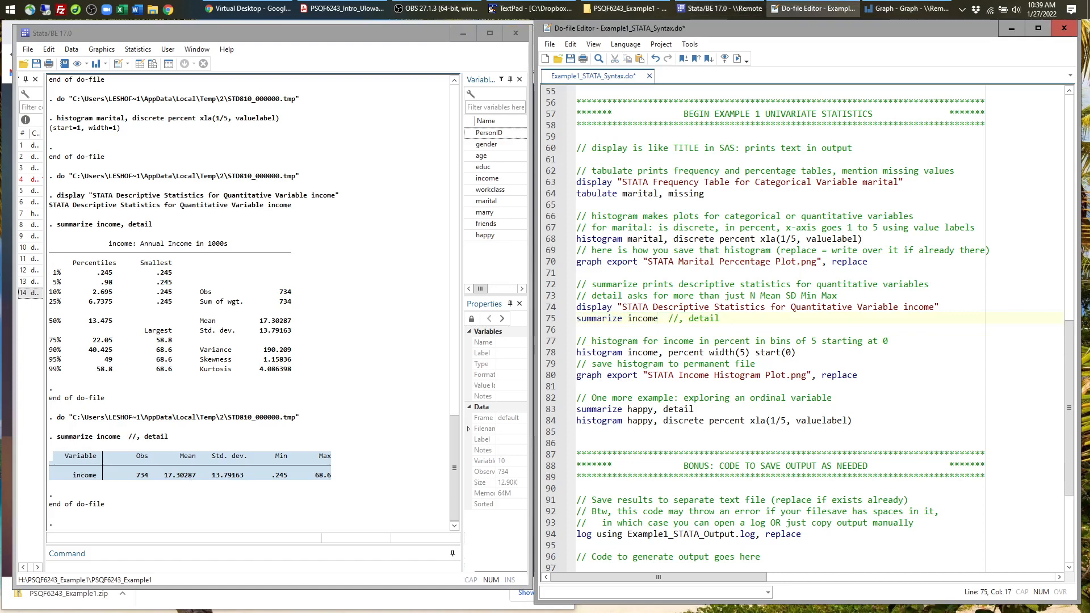
{"action": "type", "text": "happy"}
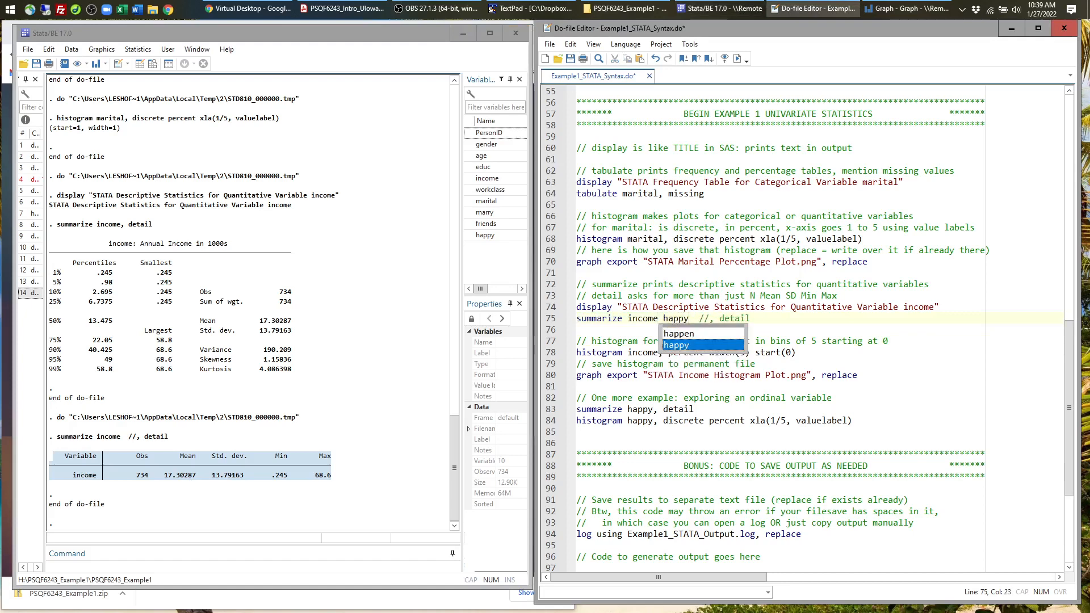
{"action": "left_click", "coordinate": [578, 386]}
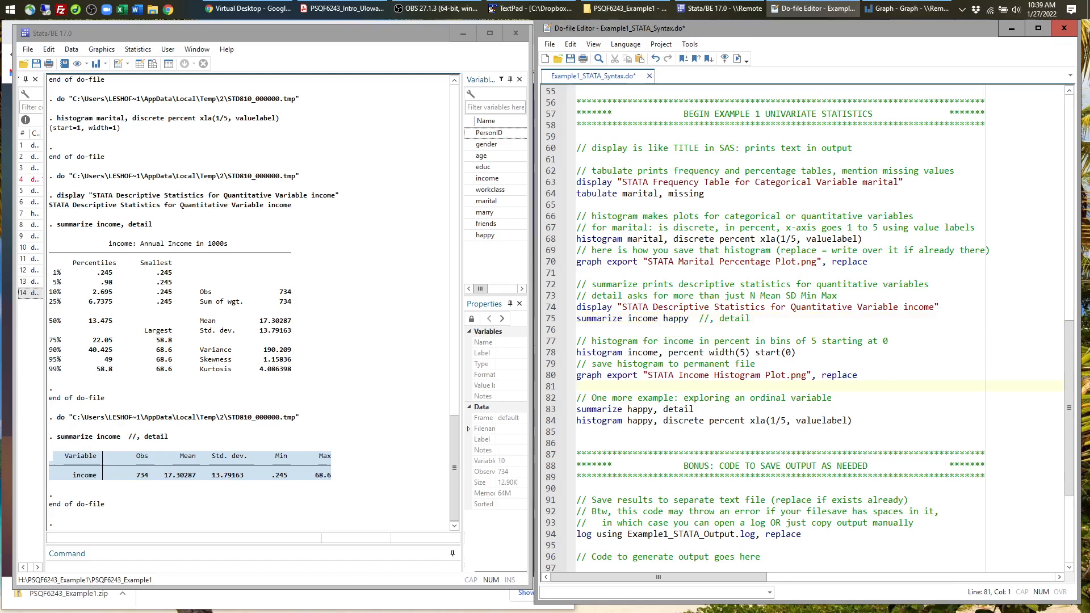
{"action": "left_click_drag", "start_coordinate": [688, 318], "coordinate": [577, 317]}
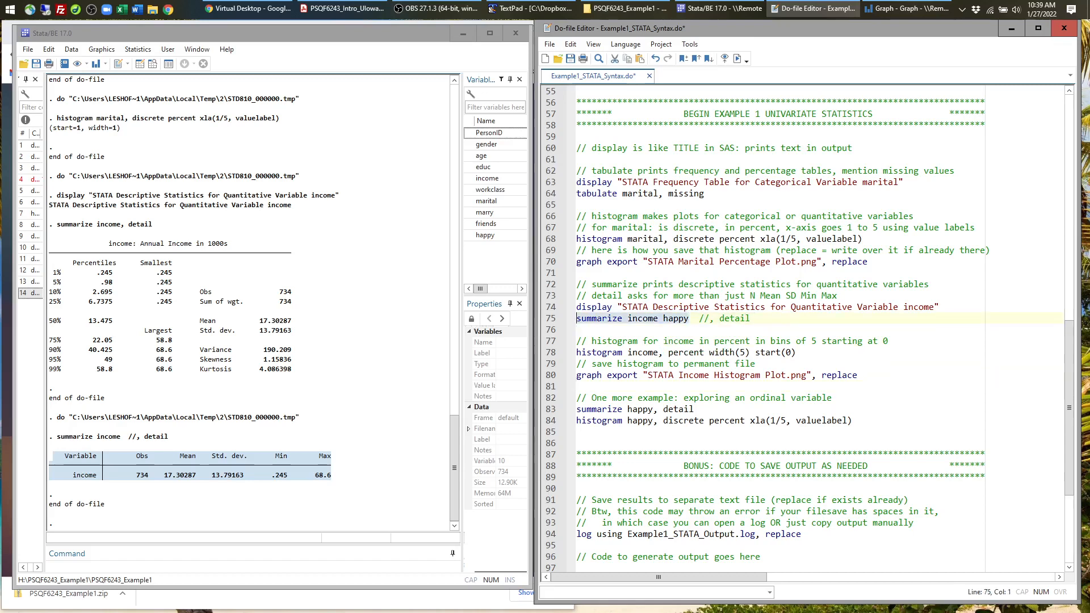
{"action": "left_click", "coordinate": [736, 59]}
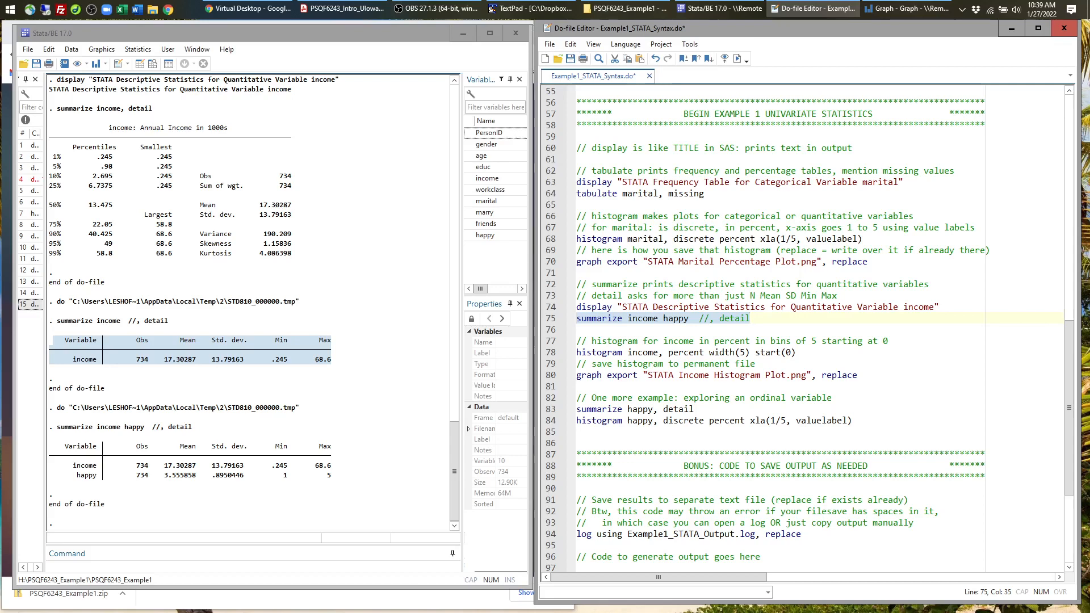
Run the histogram command for income with the options percent, width(5) and start(0).
{"action": "double_click", "coordinate": [600, 353]}
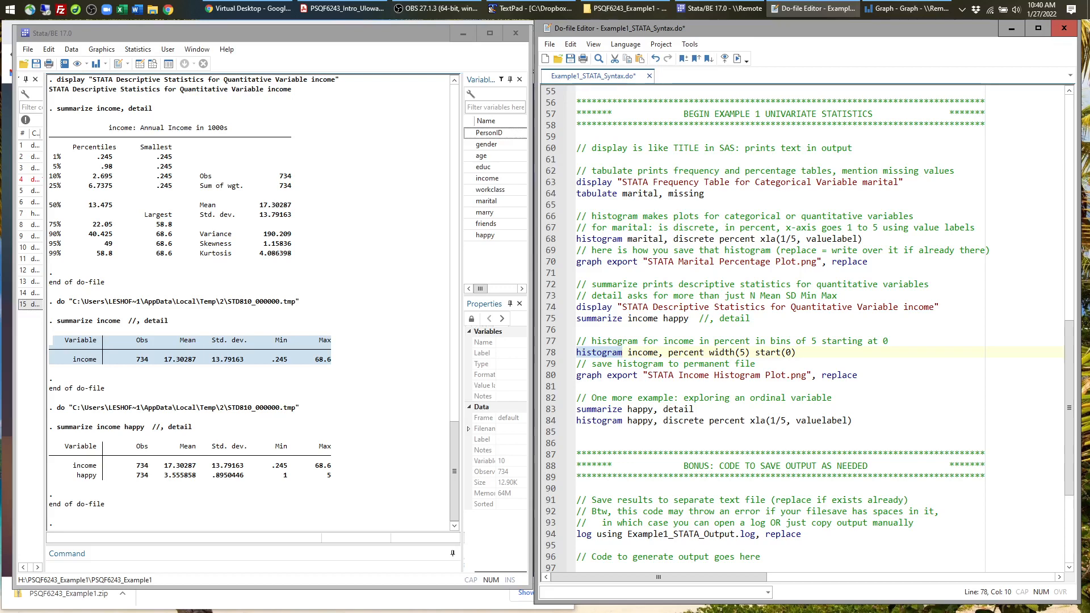
{"action": "key", "text": "ctrl+Right"}
{"action": "key", "text": "ctrl+shift+Right"}
{"action": "key", "text": "ctrl+Right"}
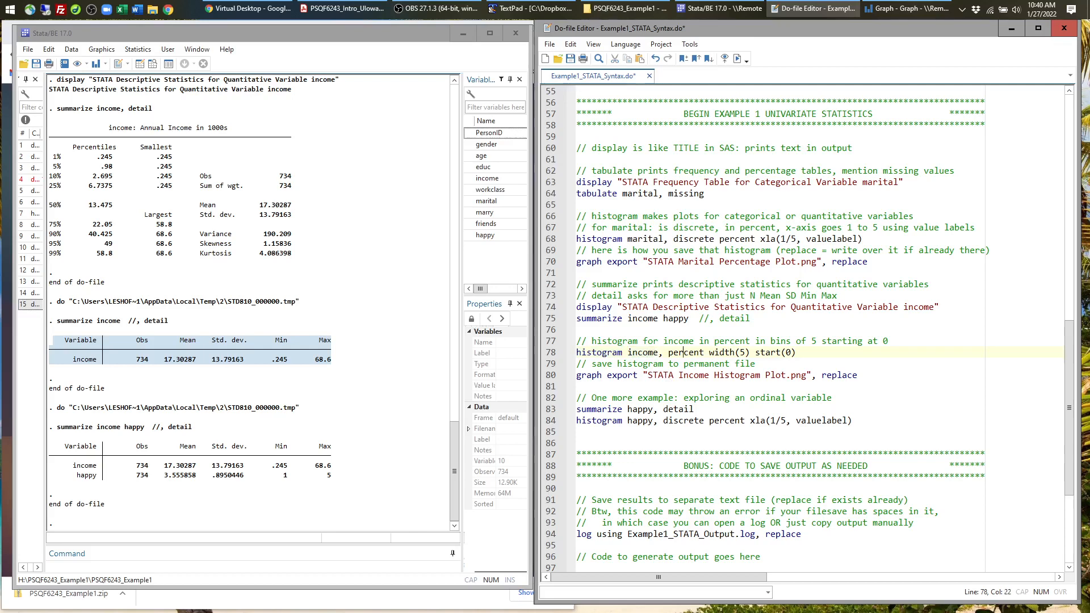
{"action": "key", "text": "ctrl+shift+Right"}
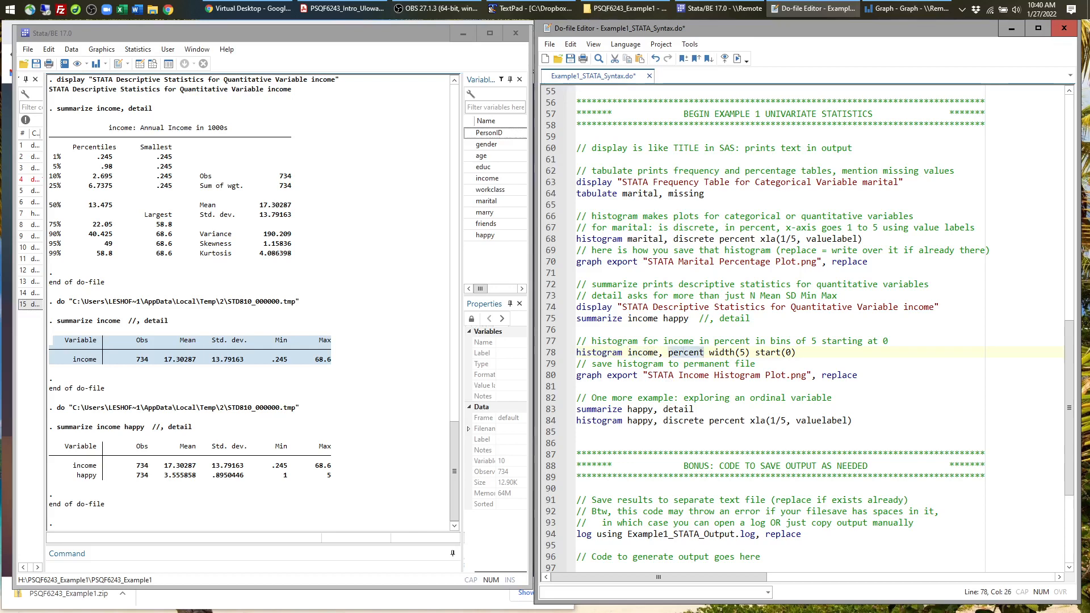
{"action": "key", "text": "ctrl+Right"}
{"action": "key", "text": "ctrl+shift+Right"}
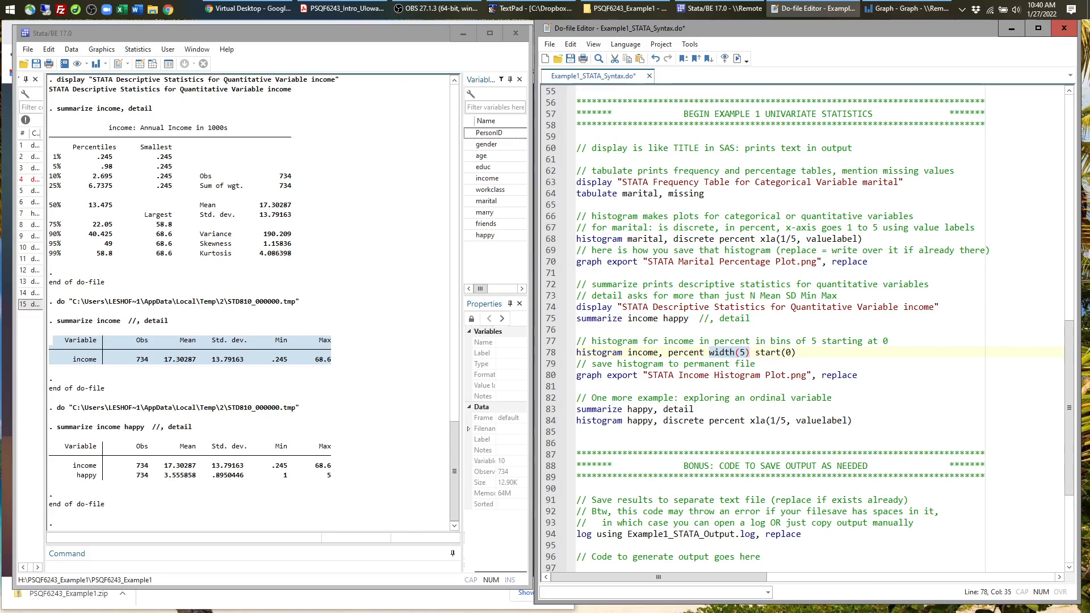
{"action": "left_click_drag", "start_coordinate": [801, 353], "coordinate": [576, 353]}
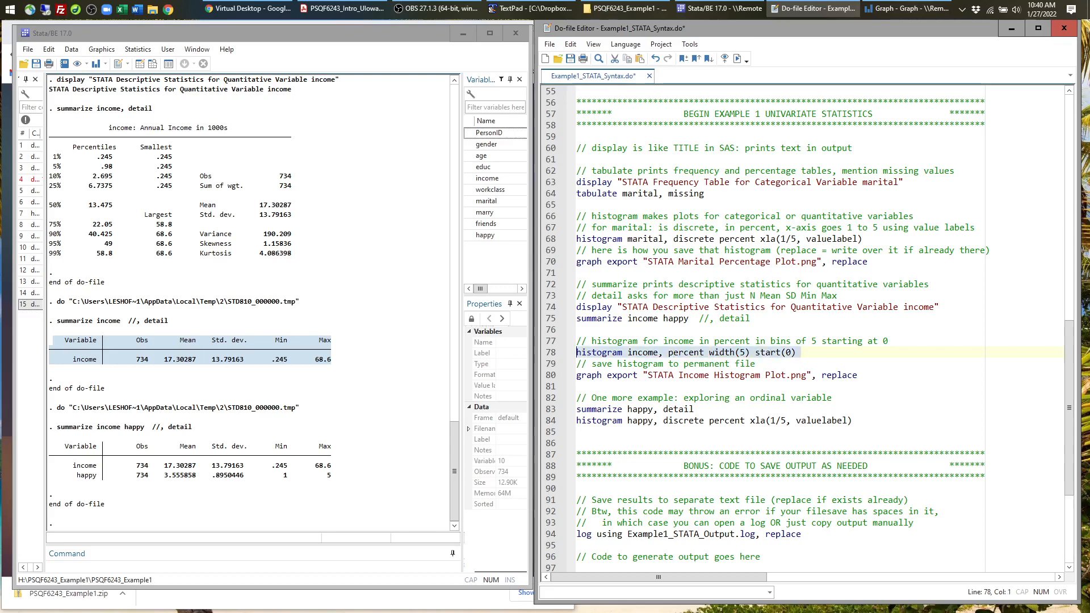
{"action": "left_click", "coordinate": [737, 58]}
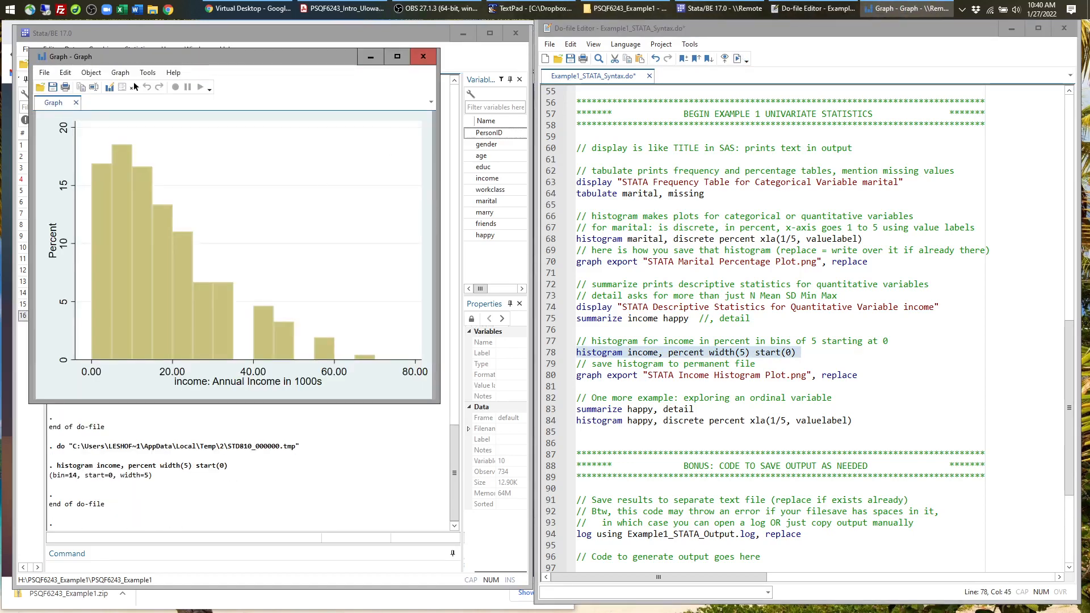
Highlight the graph export command for the income histogram and close the graph window.
{"action": "left_click_drag", "start_coordinate": [577, 376], "coordinate": [858, 375]}
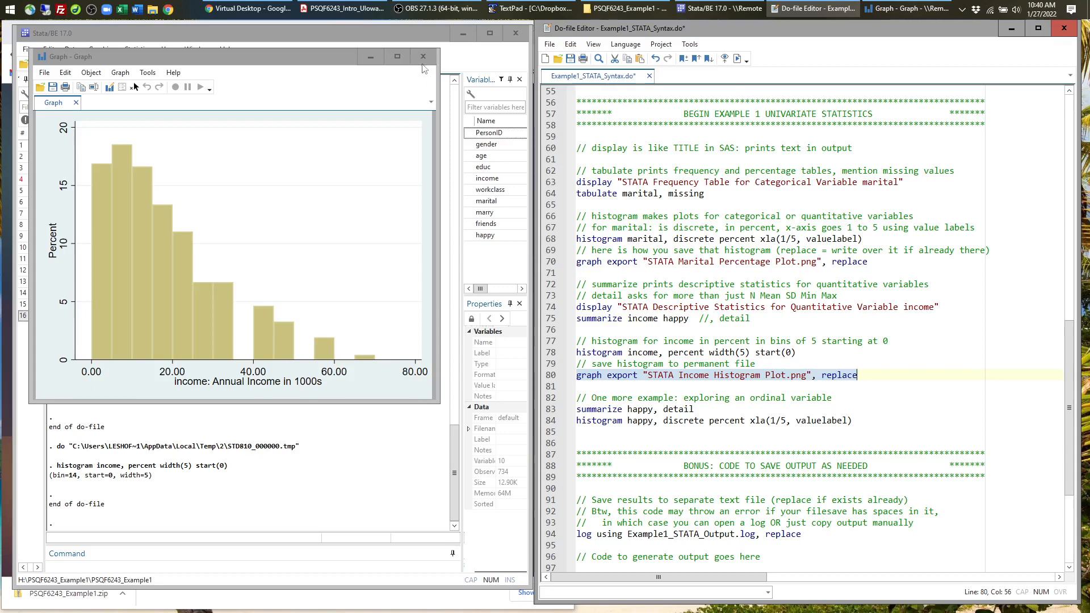
{"action": "left_click", "coordinate": [423, 56]}
Highlight the summarize and histogram commands for happy under the ordinal variable example.
{"action": "scroll", "coordinate": [818, 329], "scroll_direction": "down", "scroll_amount": 2}
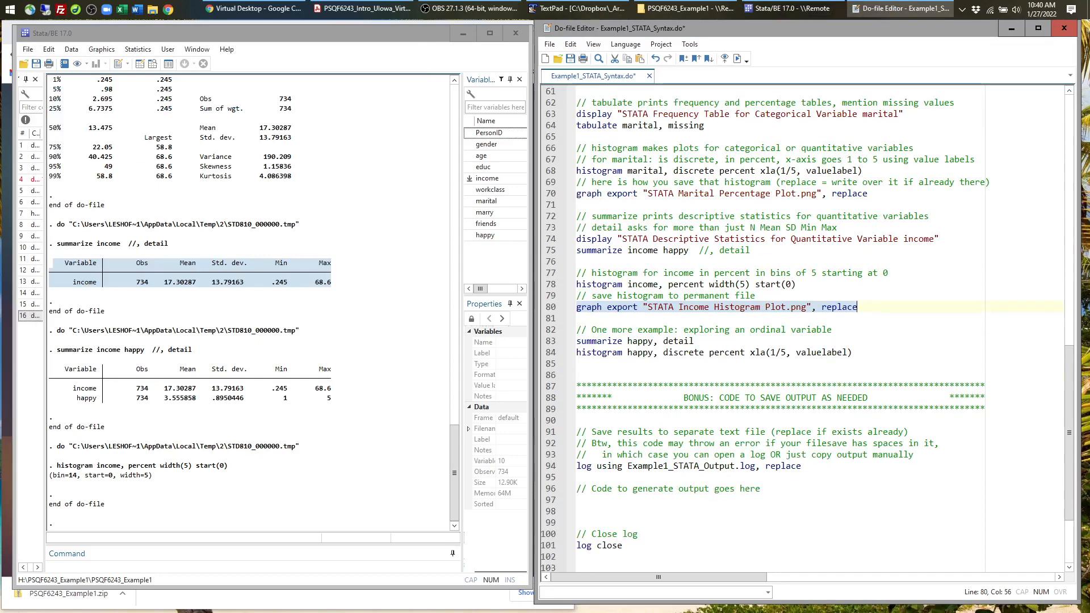
{"action": "left_click_drag", "start_coordinate": [576, 341], "coordinate": [851, 352]}
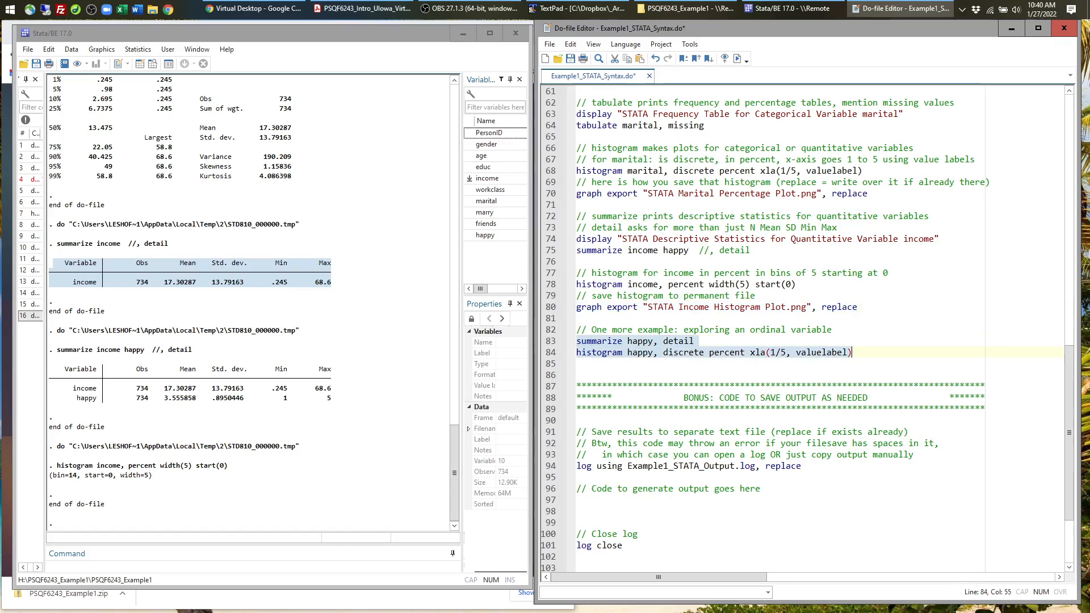
{"action": "scroll", "coordinate": [806, 327], "scroll_direction": "up", "scroll_amount": 6}
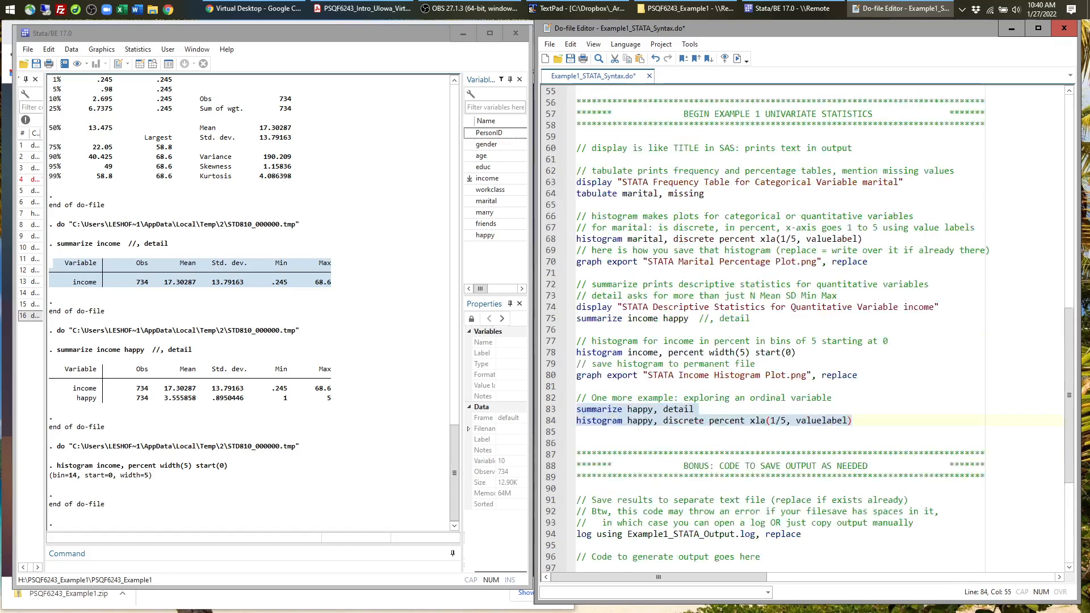
{"action": "scroll", "coordinate": [806, 327], "scroll_direction": "down", "scroll_amount": 2}
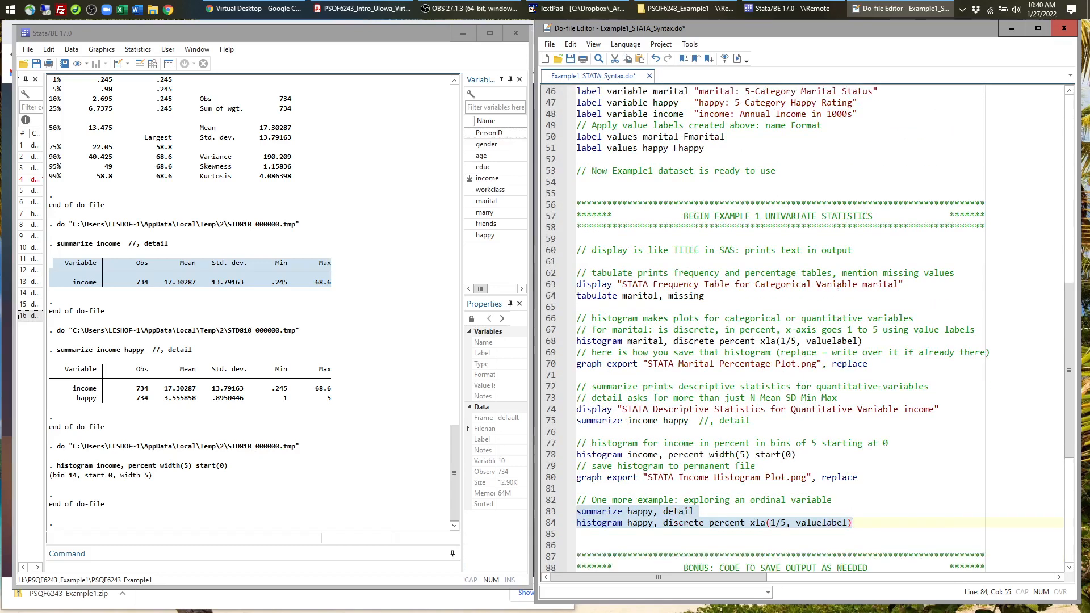
Deselect the happy commands and save the do-file Example1_STATA_Syntax.do.
{"action": "left_click", "coordinate": [643, 284]}
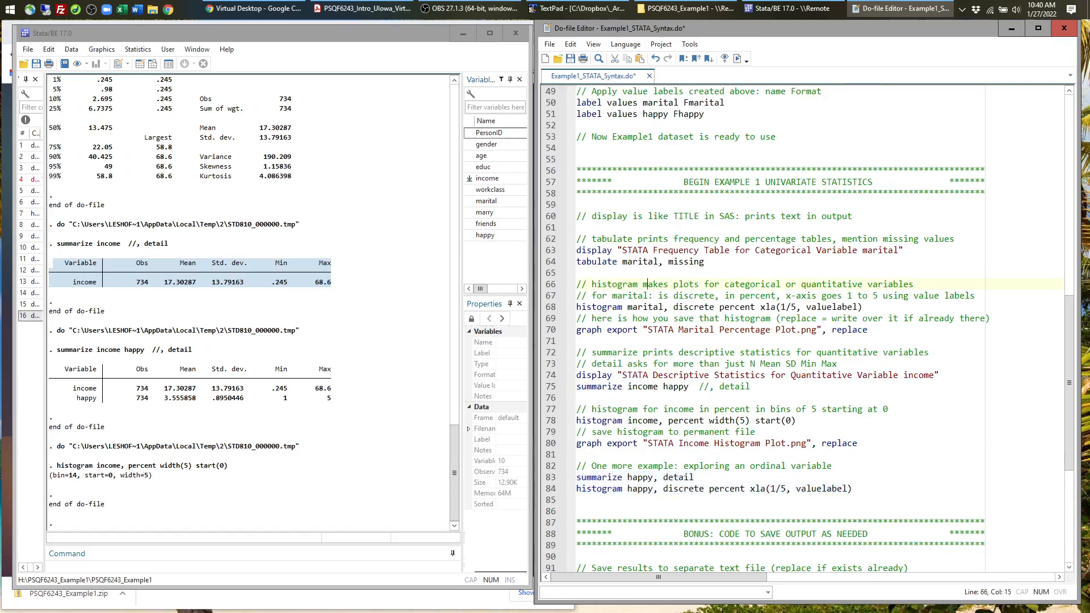
{"action": "key", "text": "ctrl+s"}
{"action": "scroll", "coordinate": [730, 149], "scroll_direction": "down", "scroll_amount": 3}
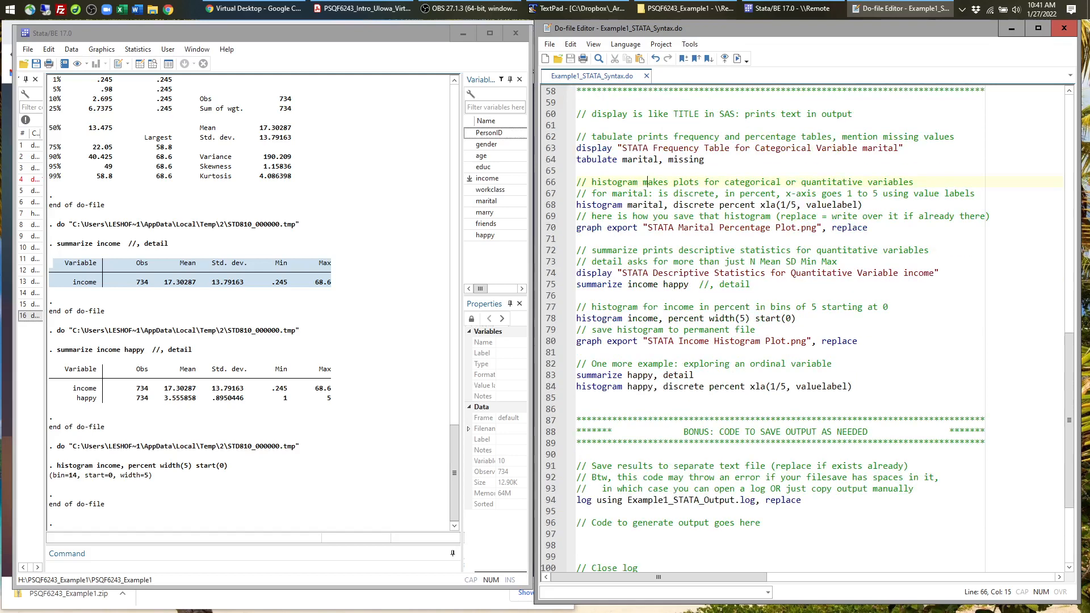
{"action": "scroll", "coordinate": [795, 329], "scroll_direction": "up", "scroll_amount": 7}
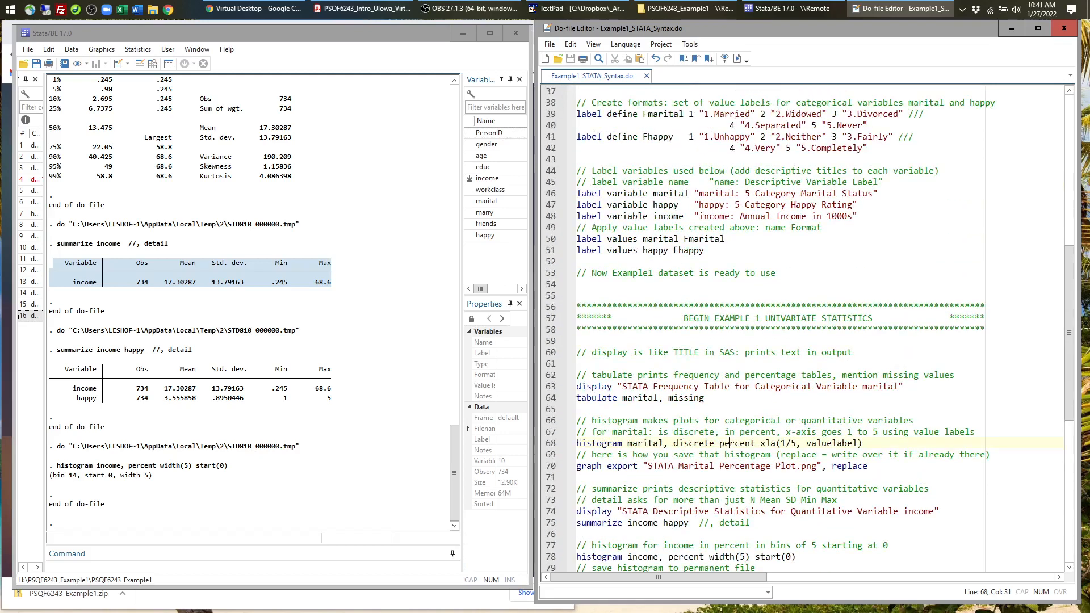
Switch to File Explorer to view the PSQF6243_Example1 folder, select GSS_Example.xlsx, and minimize the window.
{"action": "left_click", "coordinate": [685, 8]}
{"action": "left_click", "coordinate": [496, 239]}
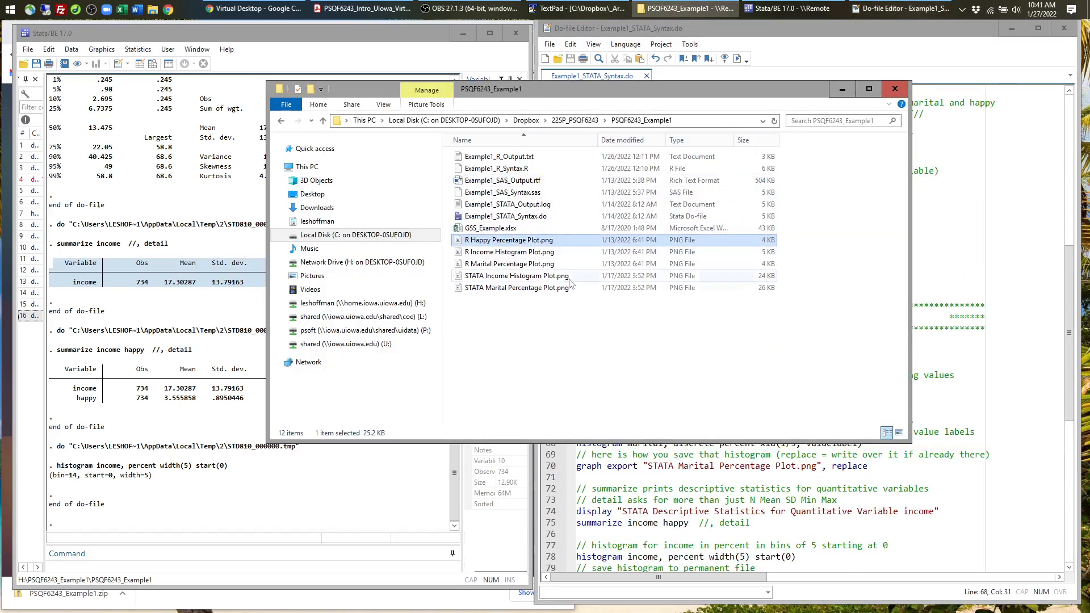
{"action": "left_click", "coordinate": [494, 227]}
{"action": "left_click", "coordinate": [842, 91]}
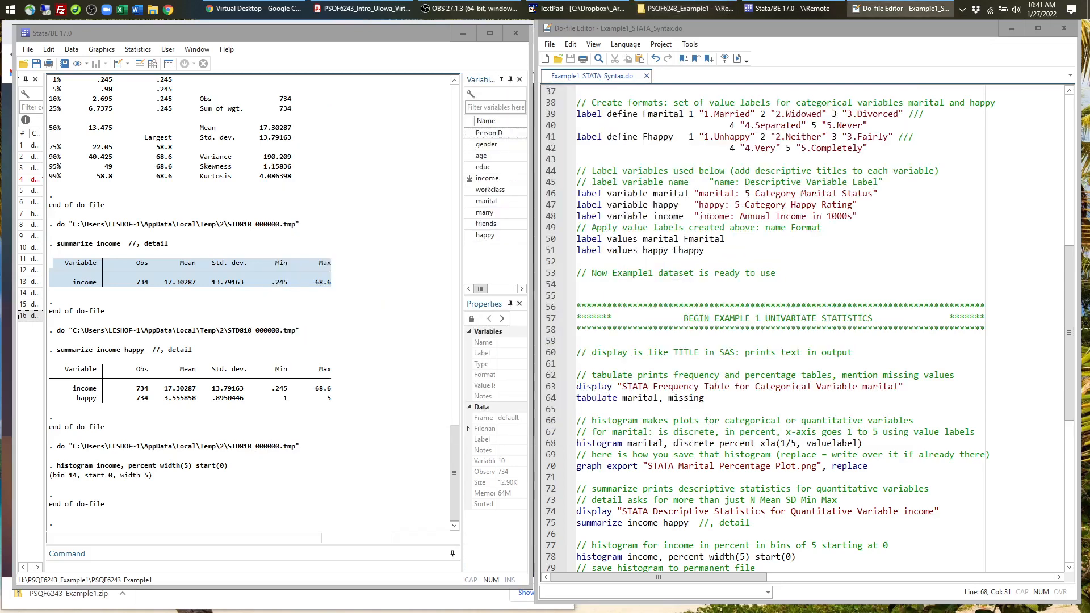
Highlight the do-file code that defines and applies the variable and value labels, up to the dataset-ready comment.
{"action": "left_click_drag", "start_coordinate": [576, 103], "coordinate": [709, 409]}
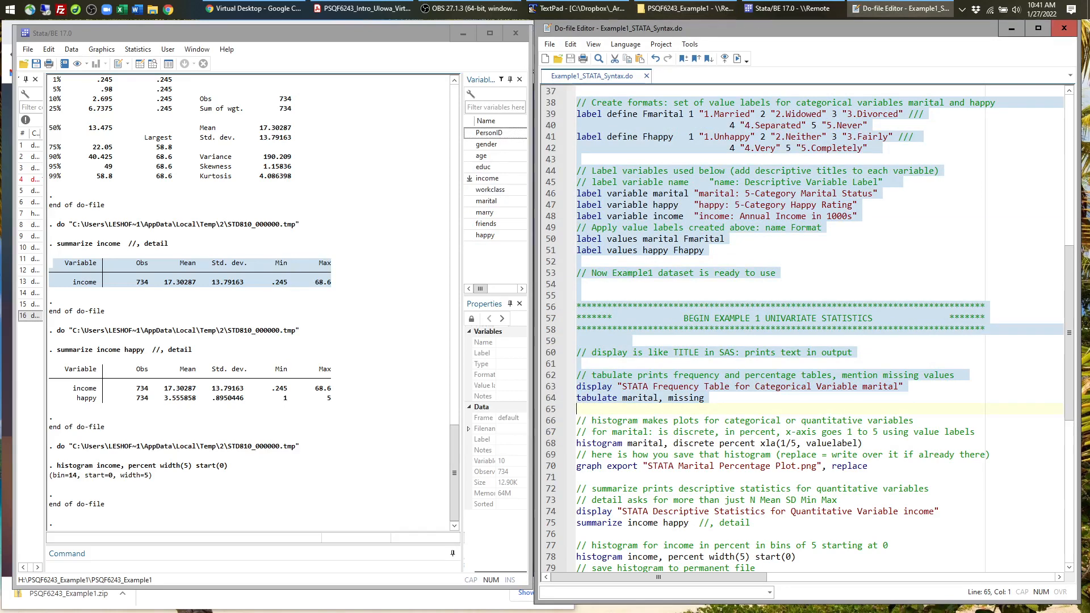
{"action": "left_click", "coordinate": [190, 167]}
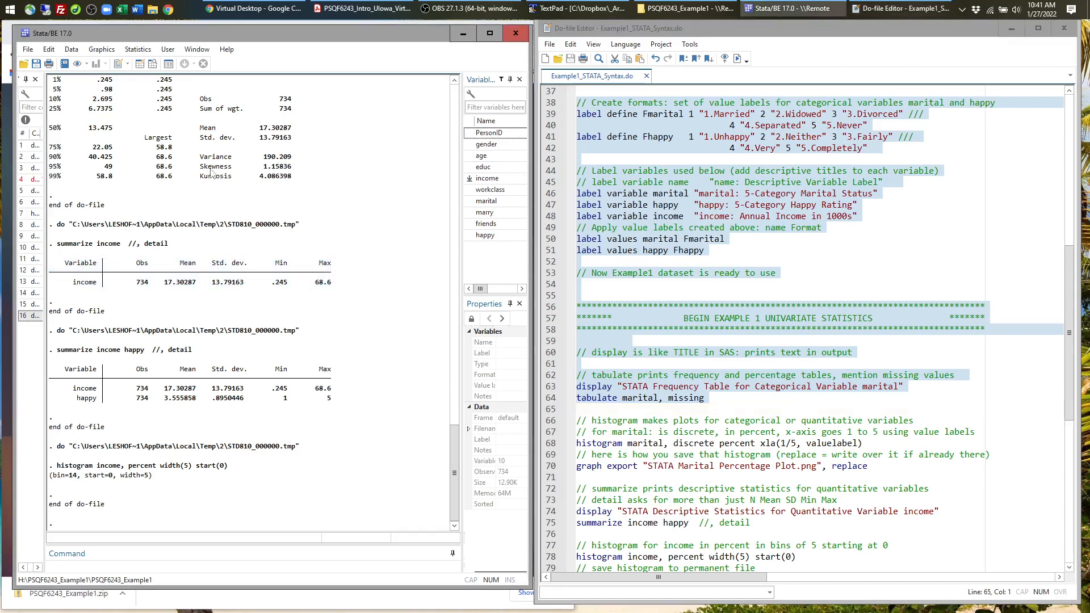
{"action": "left_click", "coordinate": [705, 175]}
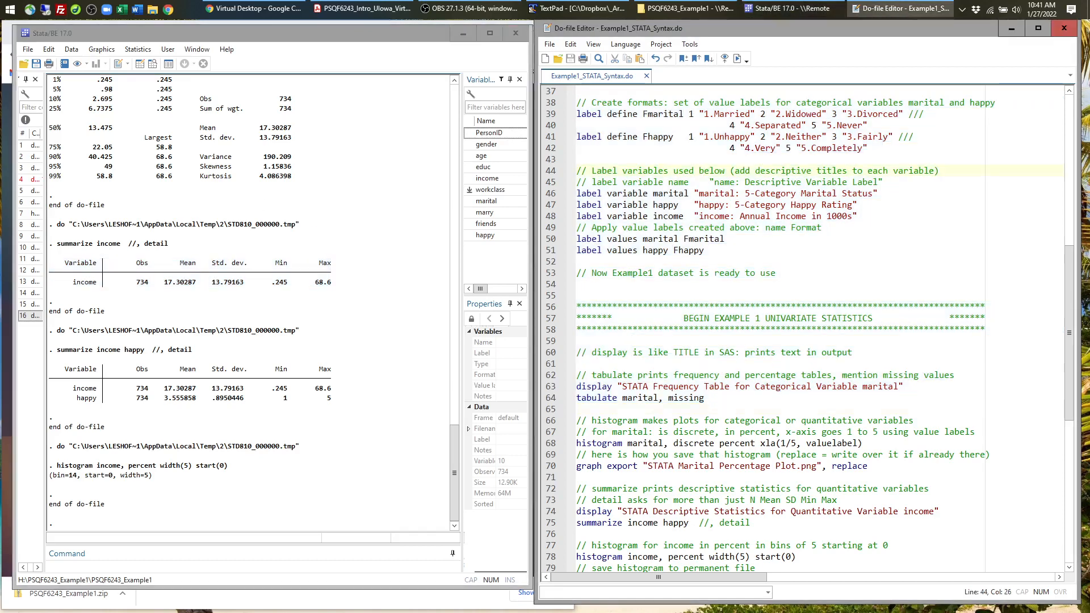
{"action": "left_click_drag", "start_coordinate": [738, 91], "coordinate": [783, 273]}
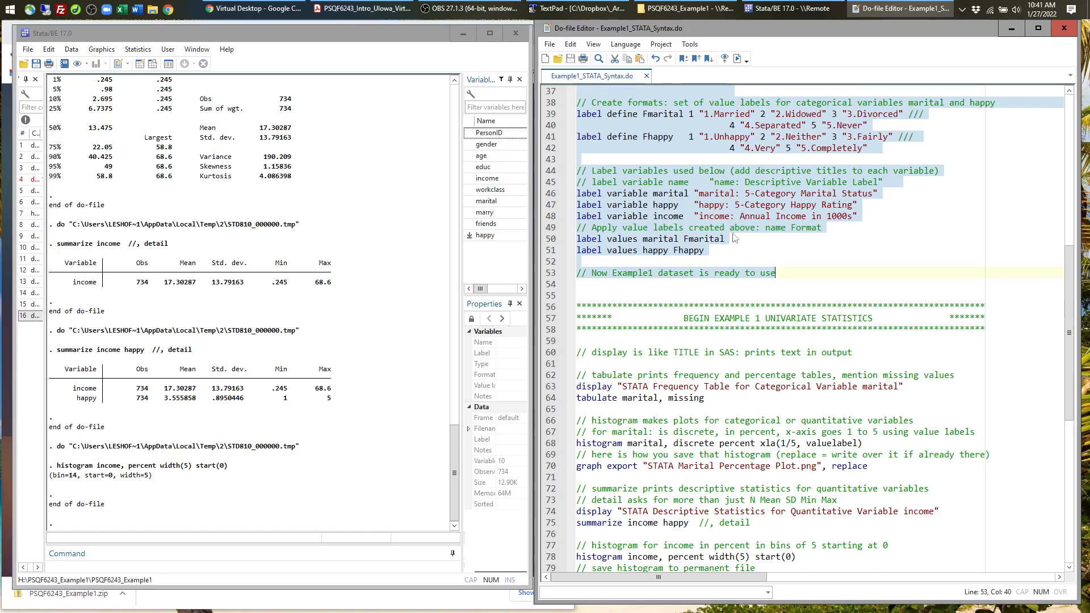
Go to the do-file's bonus section on saving output and highlight the summarize and histogram output in the Results window.
{"action": "scroll", "coordinate": [738, 227], "scroll_direction": "down", "scroll_amount": 10}
{"action": "scroll", "coordinate": [737, 227], "scroll_direction": "down", "scroll_amount": 2}
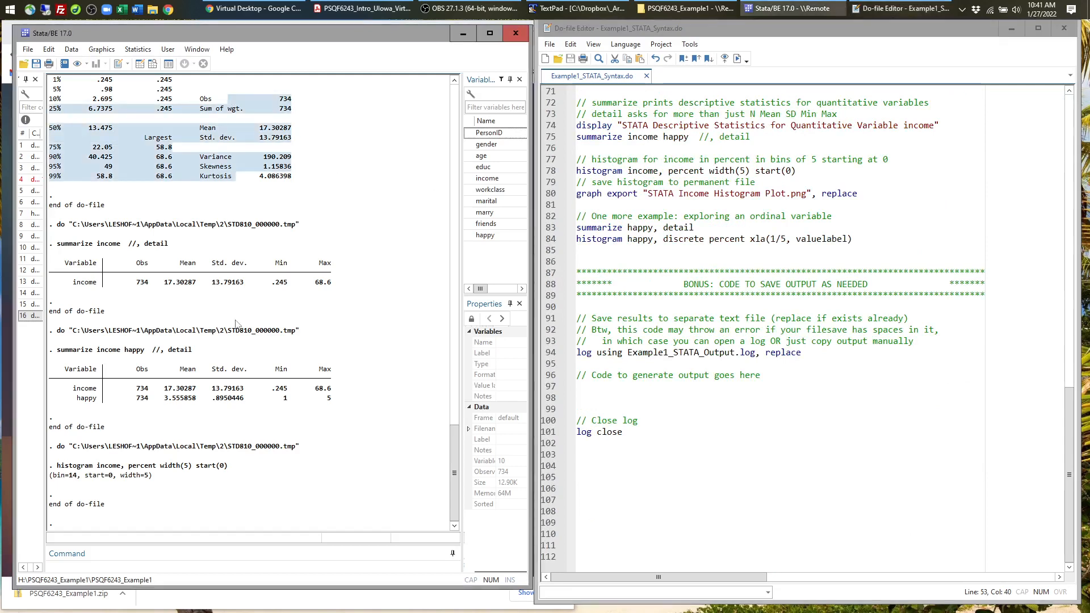
{"action": "left_click_drag", "start_coordinate": [229, 99], "coordinate": [250, 468]}
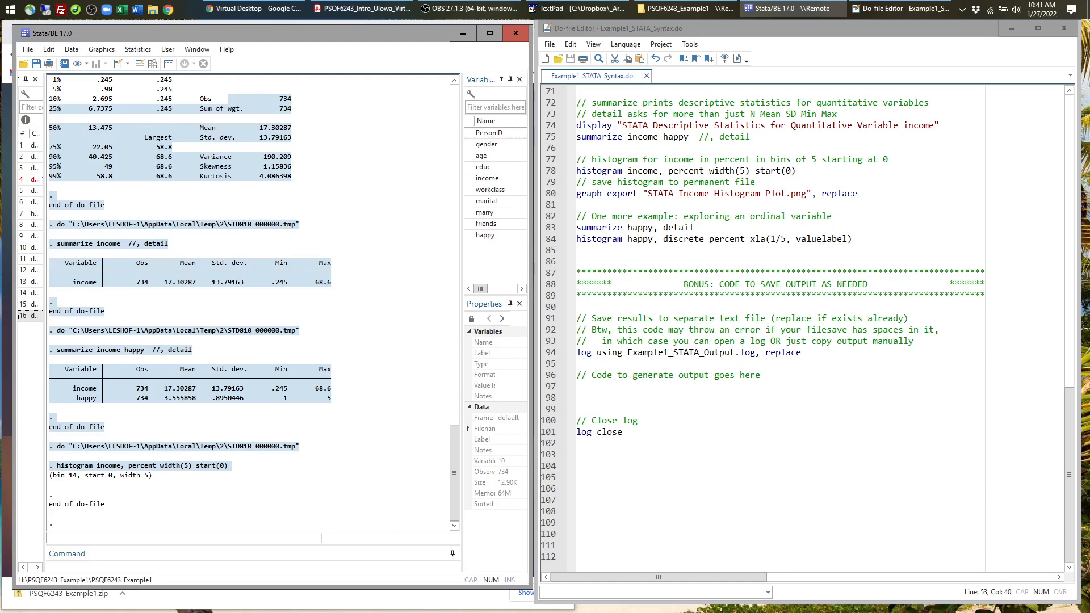
Examine the log using command by highlighting log, the .log extension, the file name Example1_STATA_Output and the replace option.
{"action": "double_click", "coordinate": [584, 352]}
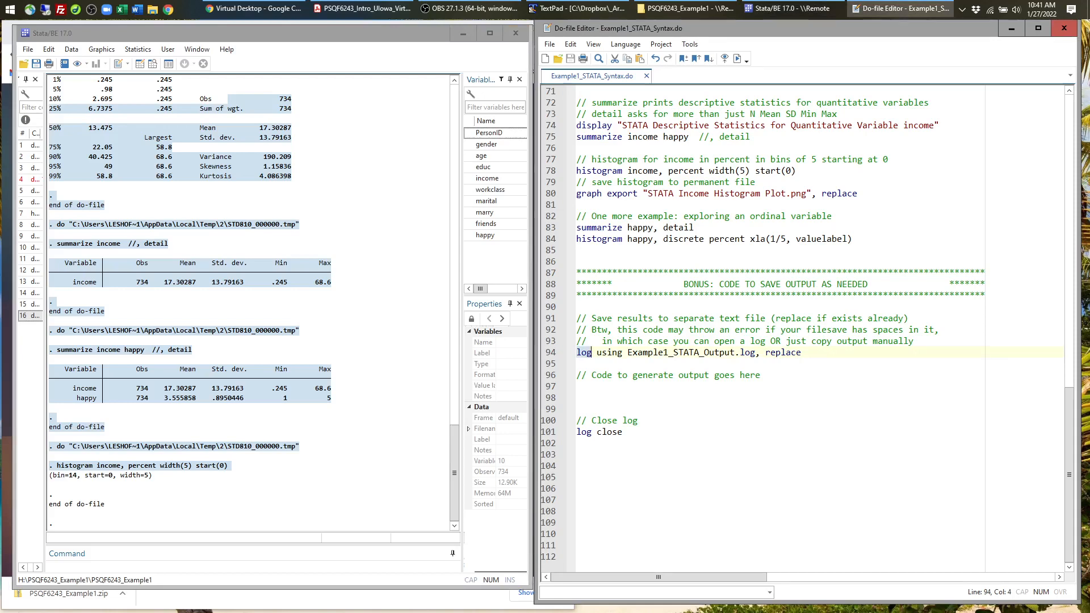
{"action": "left_click_drag", "start_coordinate": [739, 352], "coordinate": [756, 352]}
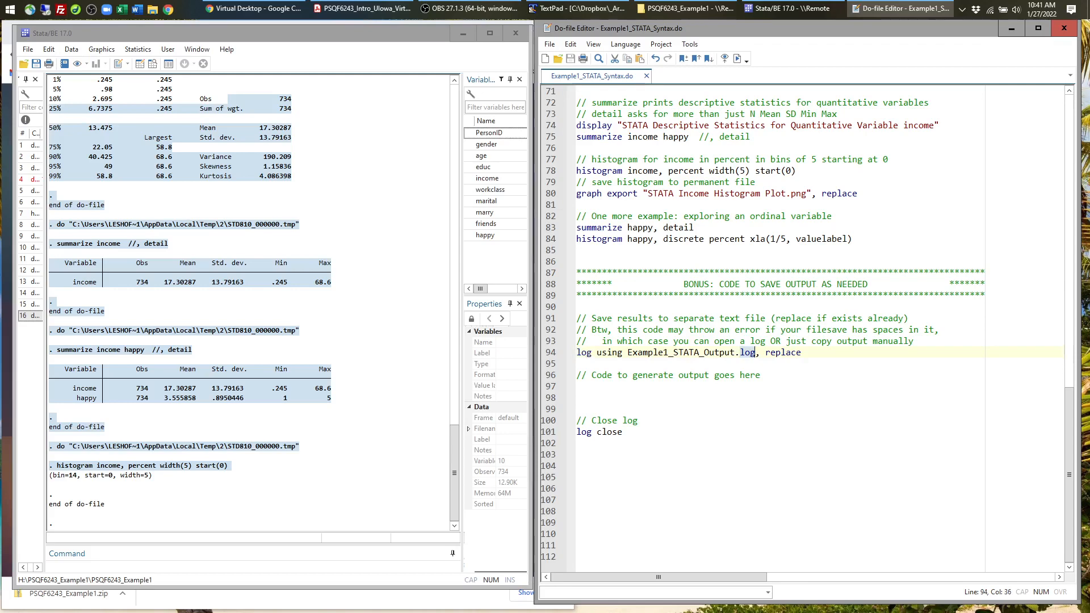
{"action": "left_click_drag", "start_coordinate": [627, 352], "coordinate": [735, 352]}
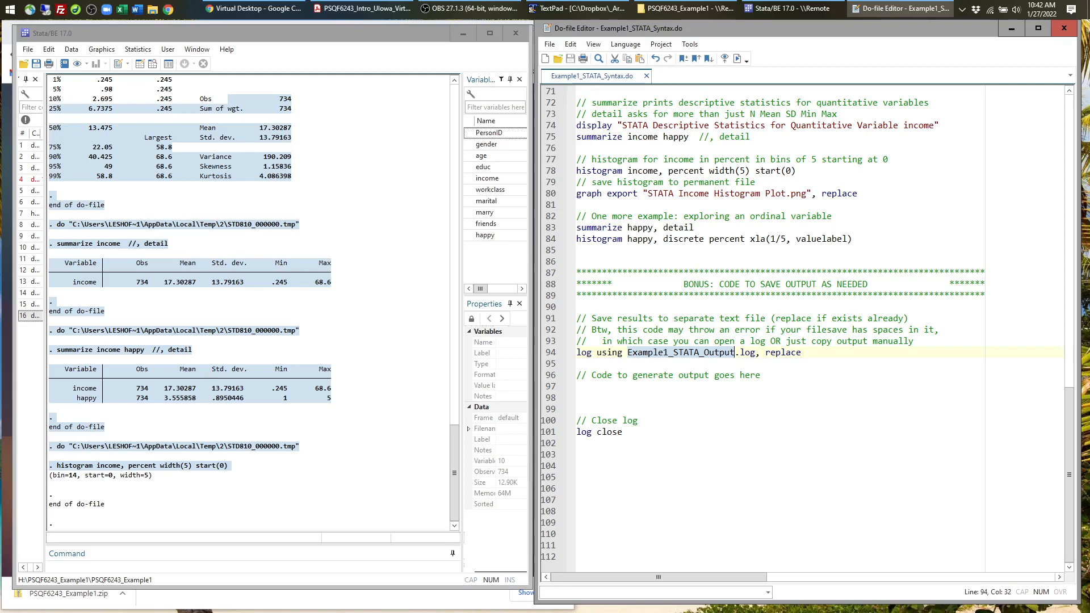
{"action": "double_click", "coordinate": [783, 352]}
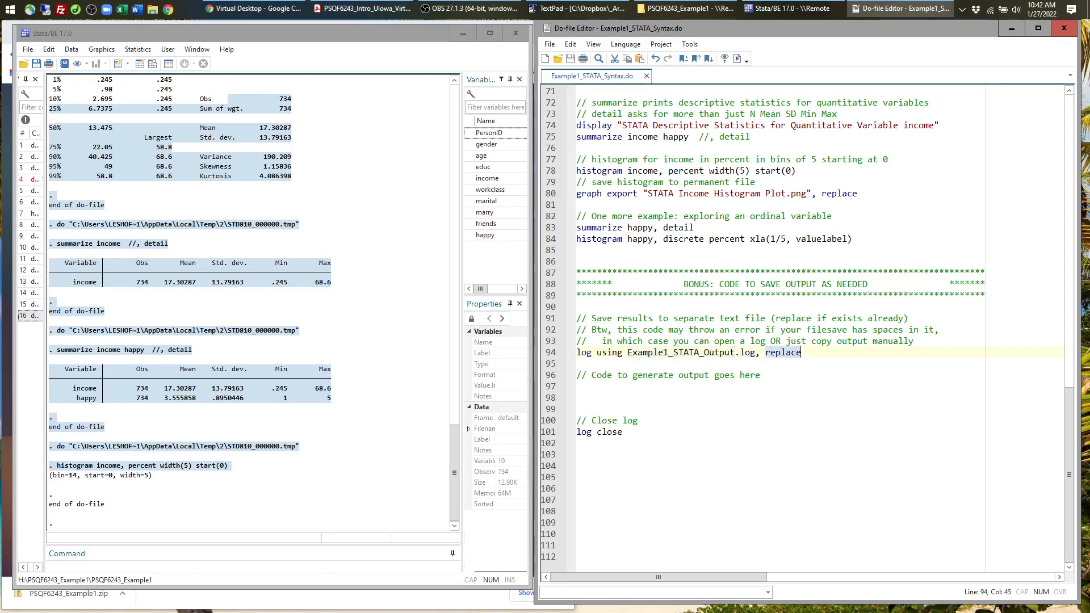
Copy the ordinal variable example with its two happy commands and paste it below the "Code to generate output goes here" comment.
{"action": "left_click_drag", "start_coordinate": [852, 239], "coordinate": [557, 216]}
{"action": "key", "text": "ctrl+c"}
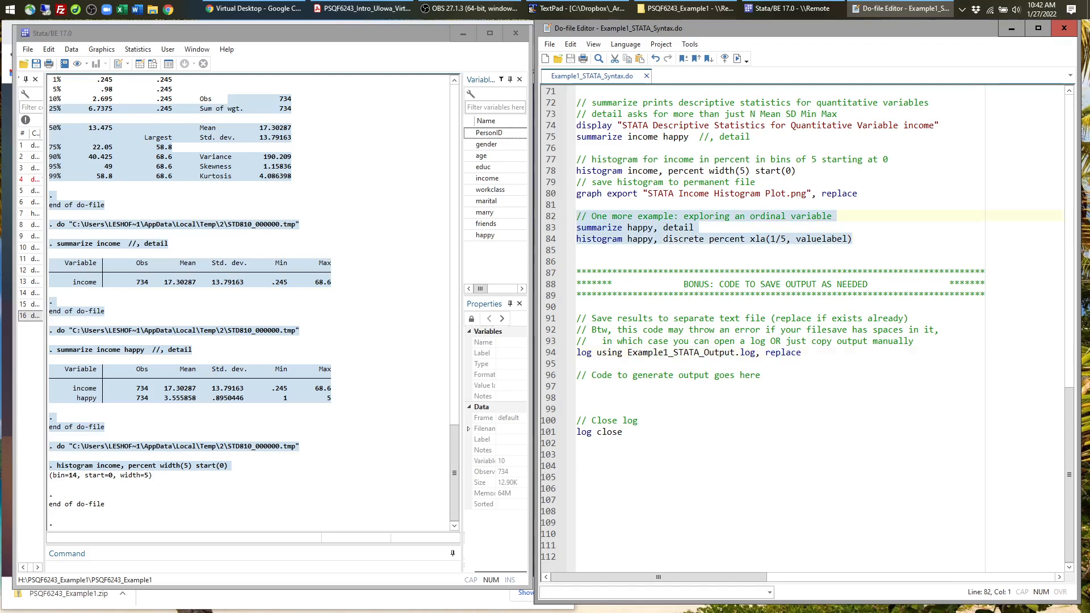
{"action": "left_click", "coordinate": [586, 386]}
{"action": "key", "text": "ctrl+v"}
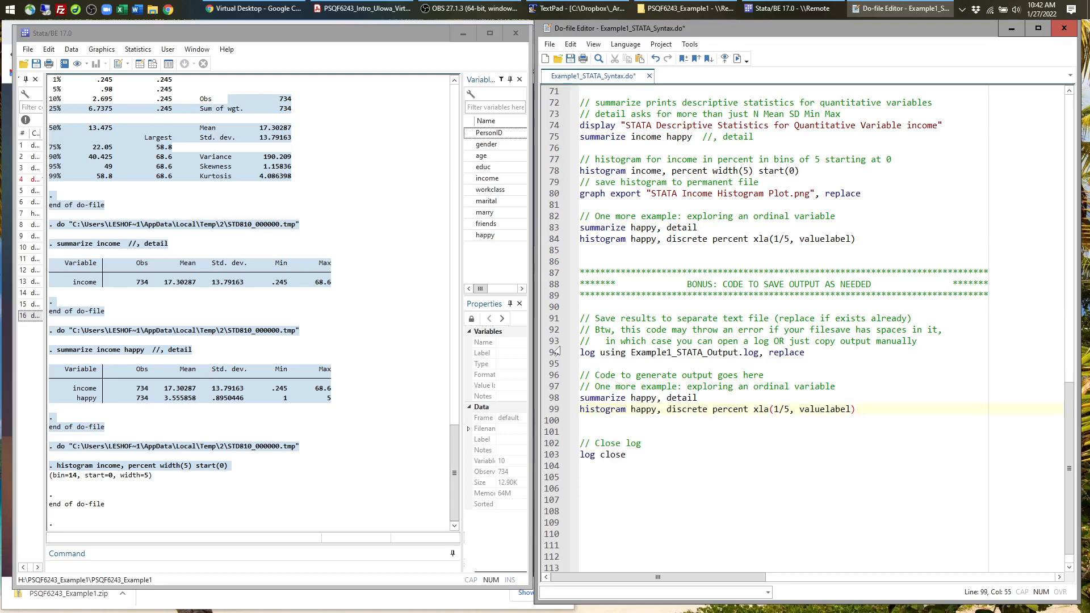
Run the bonus block from its first comment through log close to save the happy output, and close the graph window.
{"action": "left_click_drag", "start_coordinate": [819, 352], "coordinate": [580, 420]}
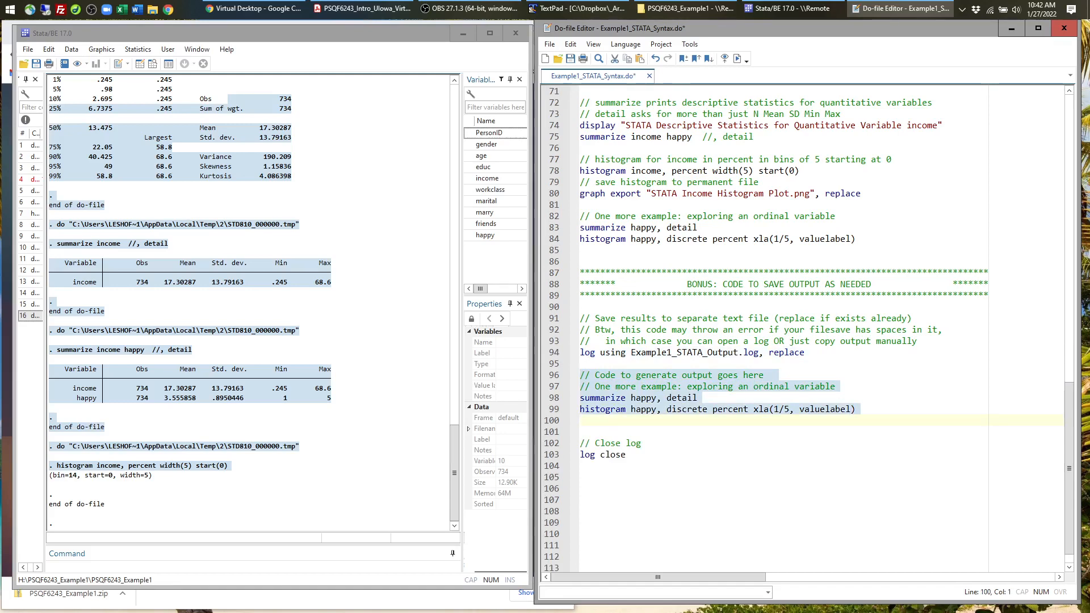
{"action": "left_click_drag", "start_coordinate": [636, 454], "coordinate": [580, 443]}
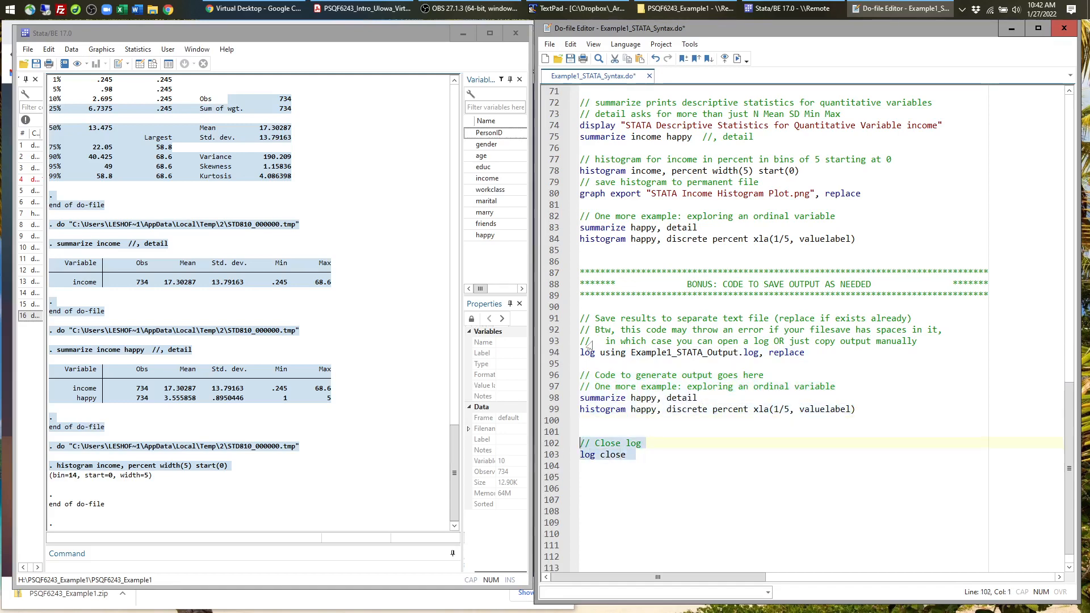
{"action": "left_click", "coordinate": [580, 318]}
{"action": "left_click_drag", "start_coordinate": [580, 318], "coordinate": [580, 466]}
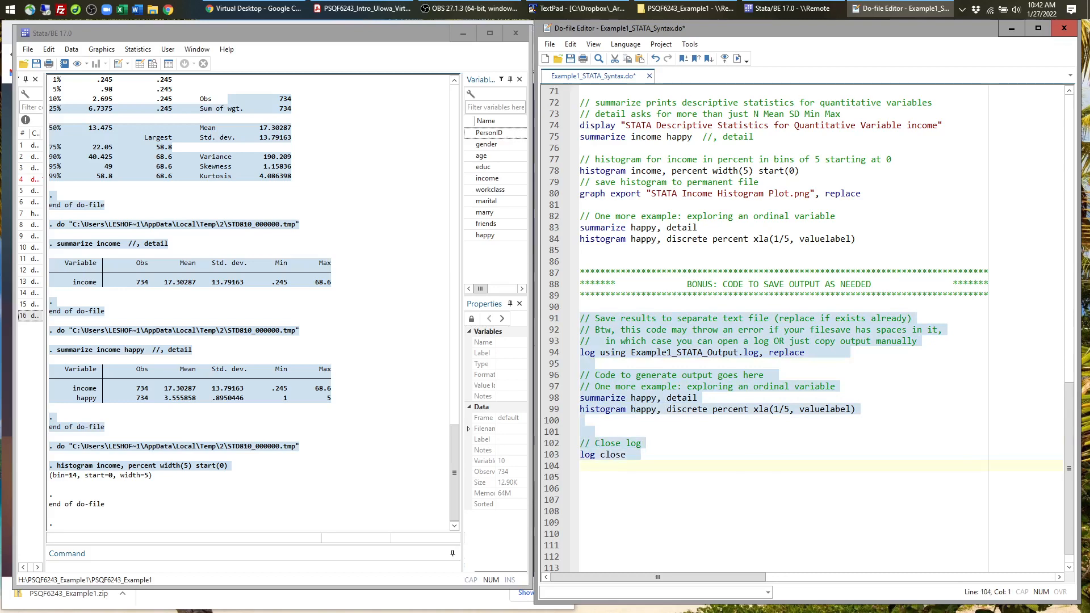
{"action": "left_click", "coordinate": [737, 59]}
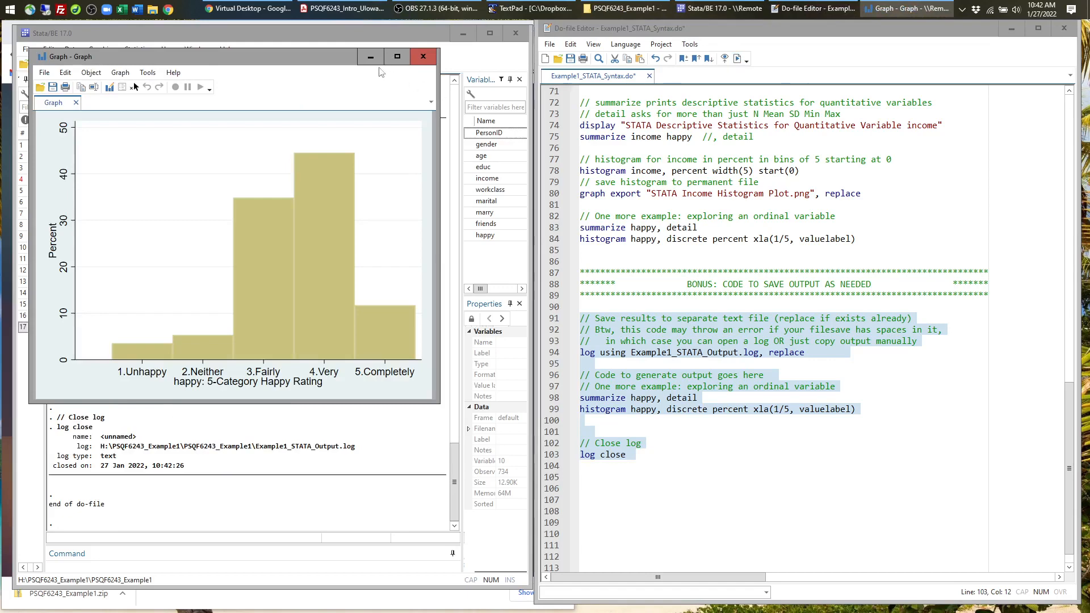
{"action": "left_click", "coordinate": [422, 59]}
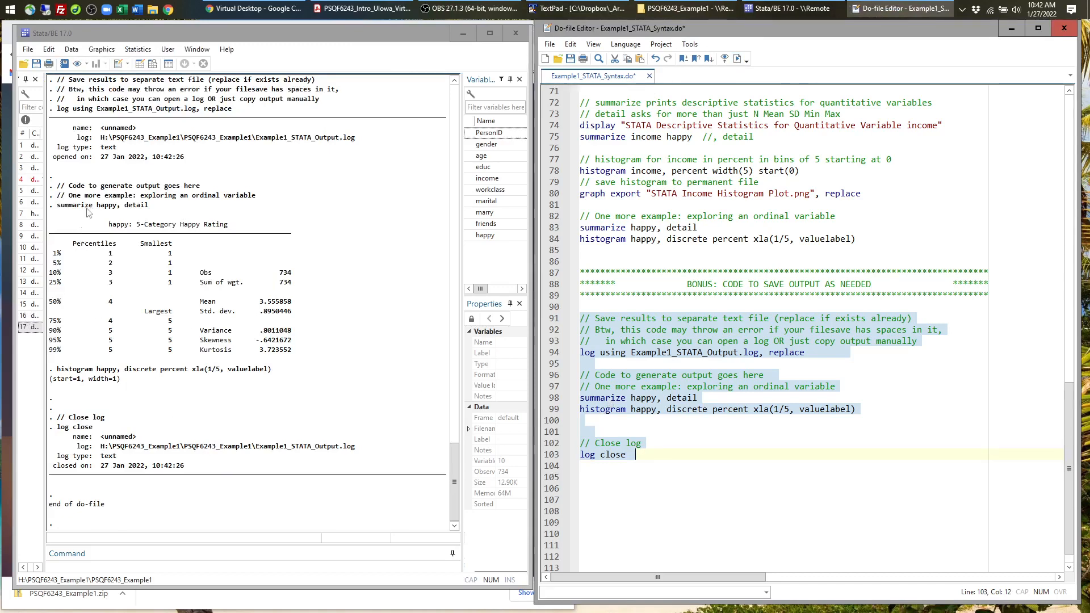
Open Example1_STATA_Output.log from the PSQF6243_Example1 folder to view it in Notepad, and close both the log and the folder.
{"action": "left_click", "coordinate": [685, 8]}
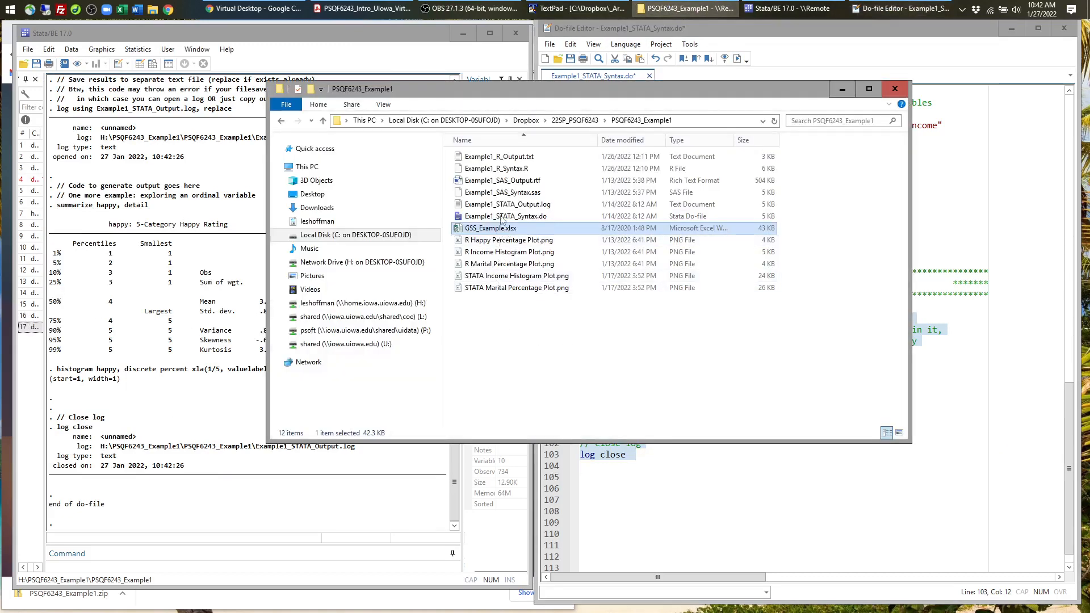
{"action": "double_click", "coordinate": [497, 205]}
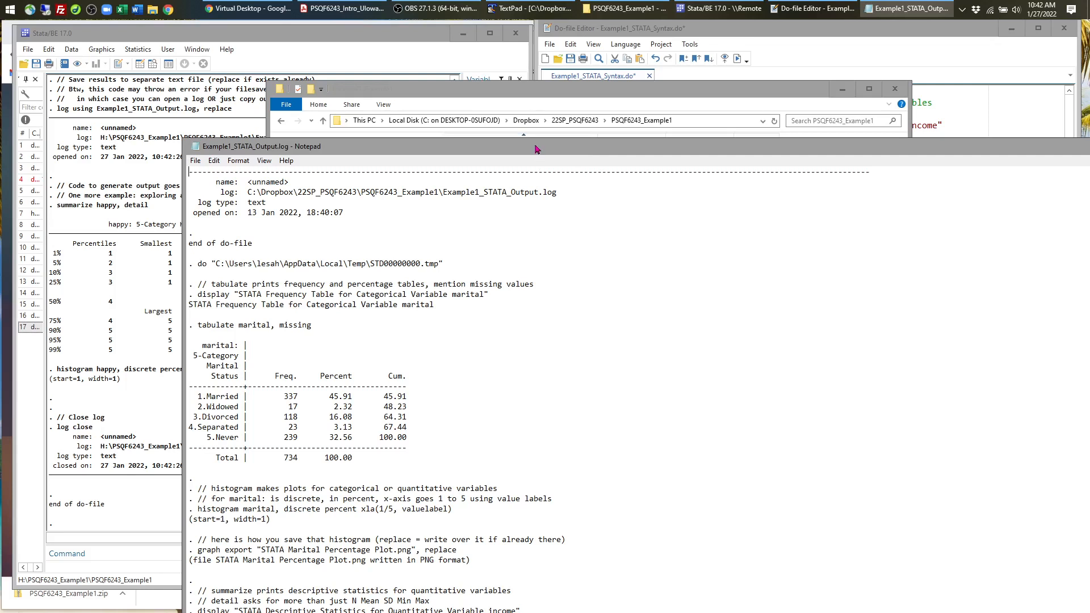
{"action": "left_click_drag", "start_coordinate": [1087, 146], "coordinate": [1082, 21]}
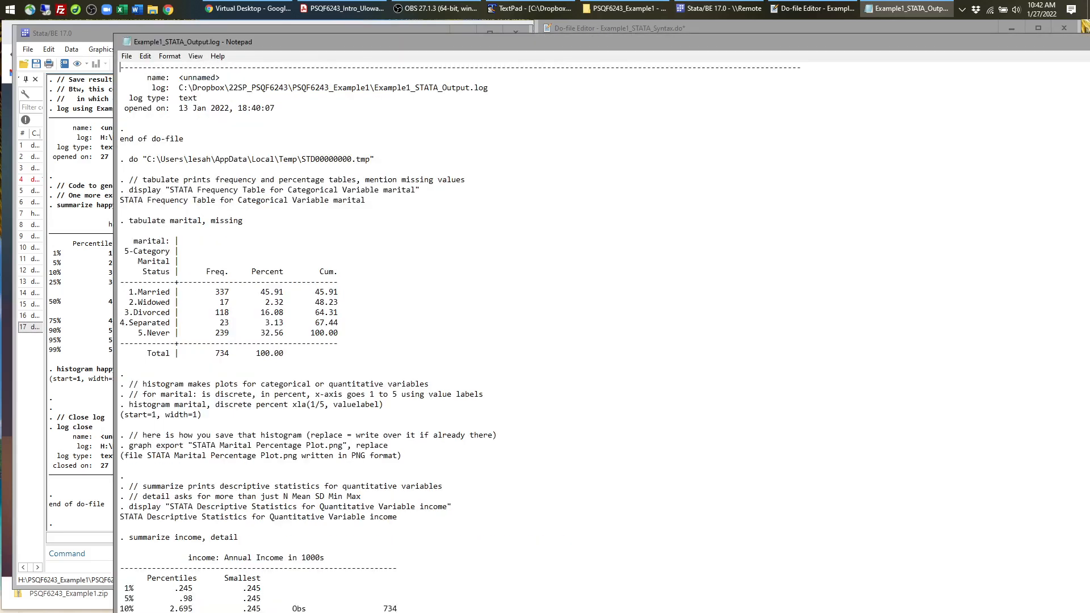
{"action": "left_click_drag", "start_coordinate": [651, 42], "coordinate": [536, 66]}
{"action": "left_click", "coordinate": [1085, 64]}
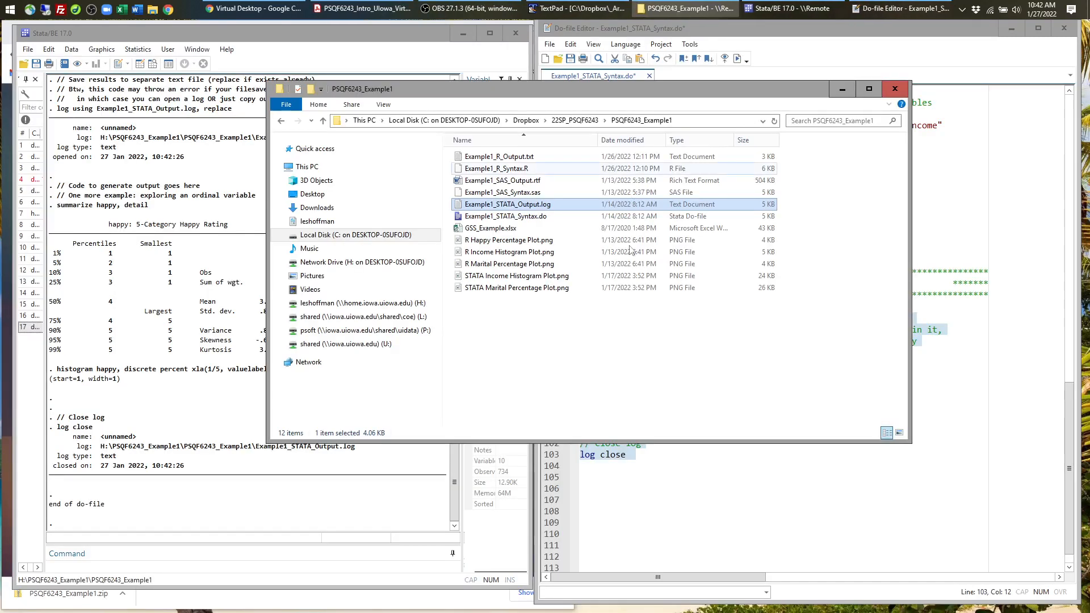
{"action": "left_click", "coordinate": [894, 89]}
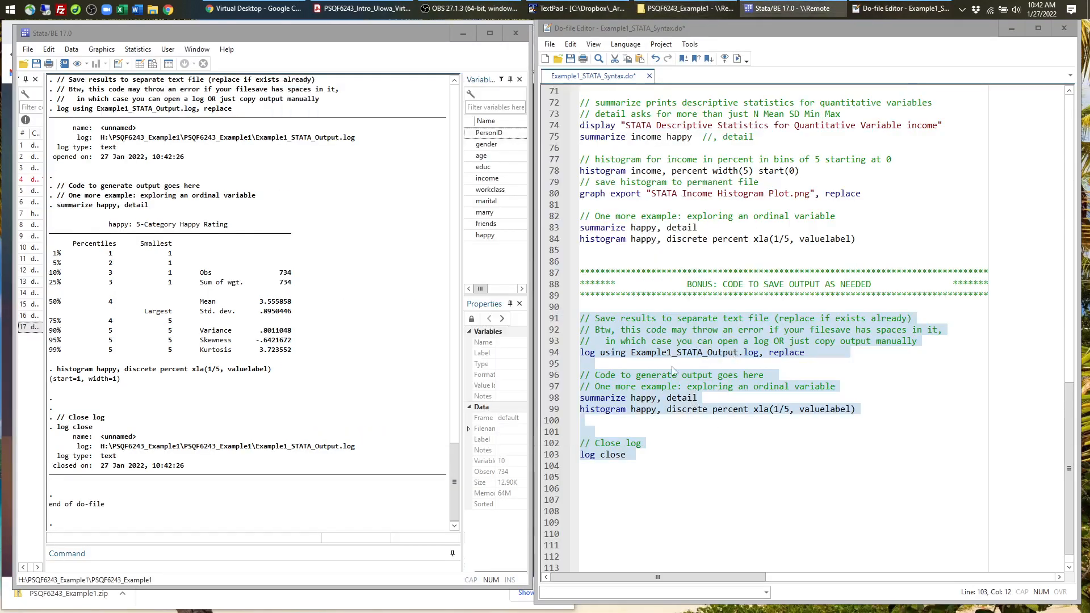
Save the do-file with the happy commands added to its log section.
{"action": "left_click", "coordinate": [318, 409]}
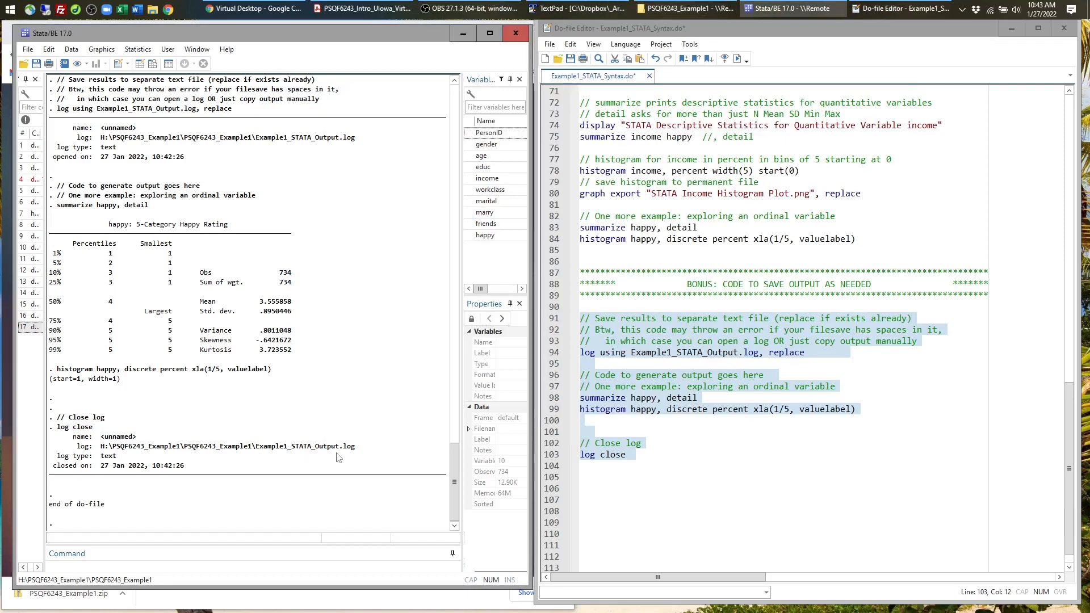
{"action": "left_click", "coordinate": [667, 423]}
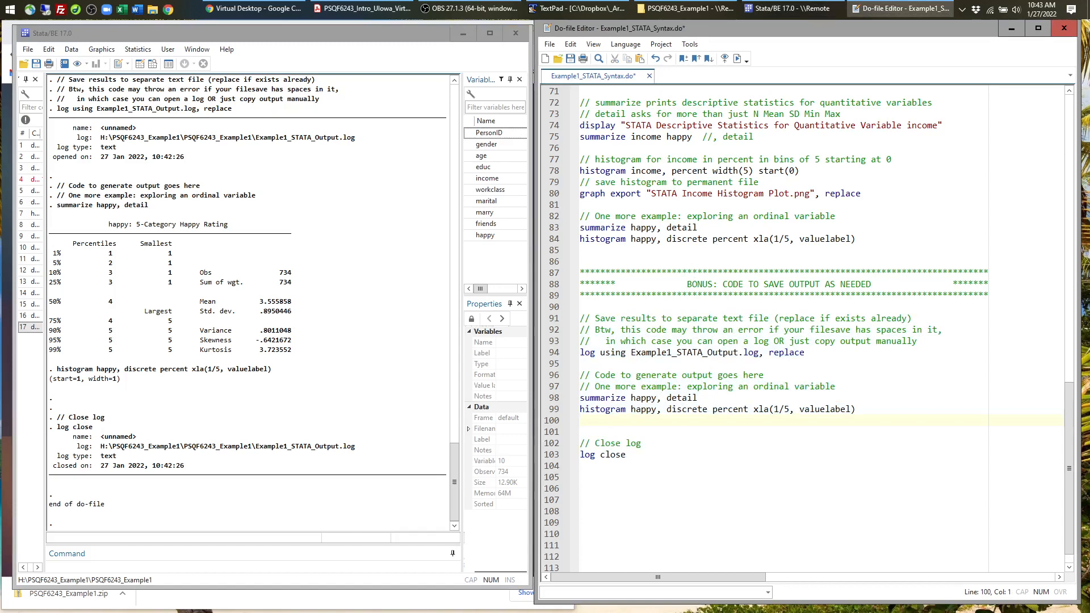
{"action": "key", "text": "ctrl+s"}
{"action": "scroll", "coordinate": [806, 330], "scroll_direction": "up", "scroll_amount": 4}
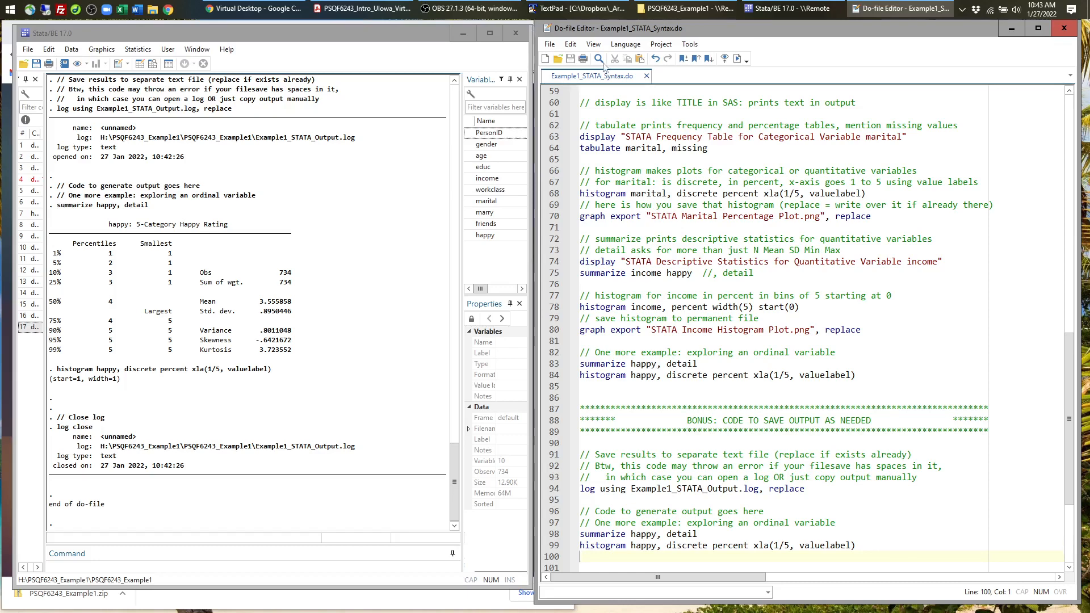
Switch to TextPad and copy the entire contents of PSQF6242_HW01_STATA_Syntax.txt.
{"action": "left_click", "coordinate": [576, 8]}
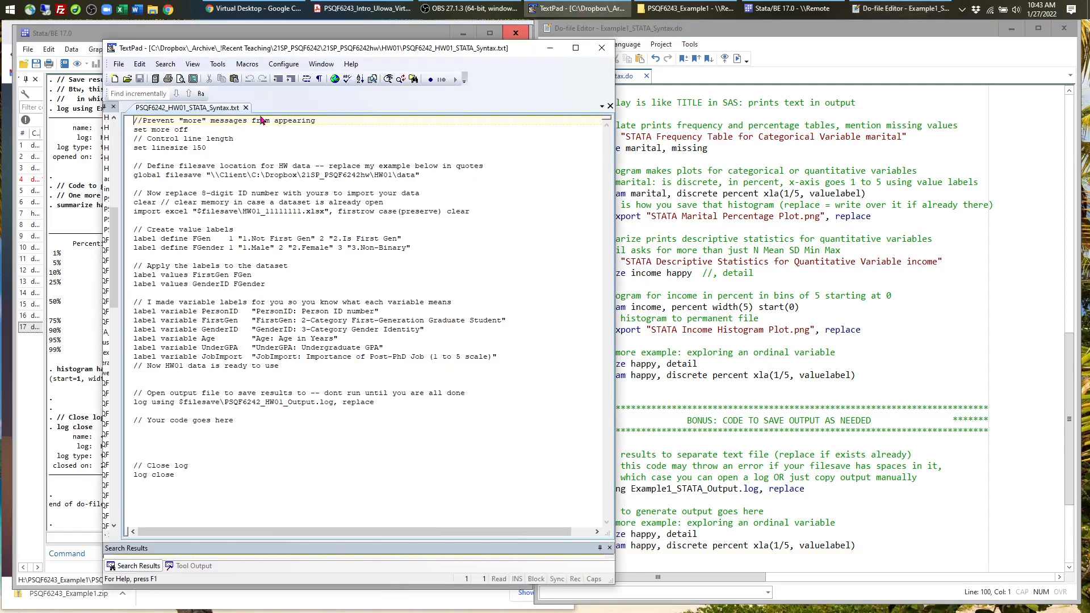
{"action": "left_click_drag", "start_coordinate": [341, 52], "coordinate": [272, 43]}
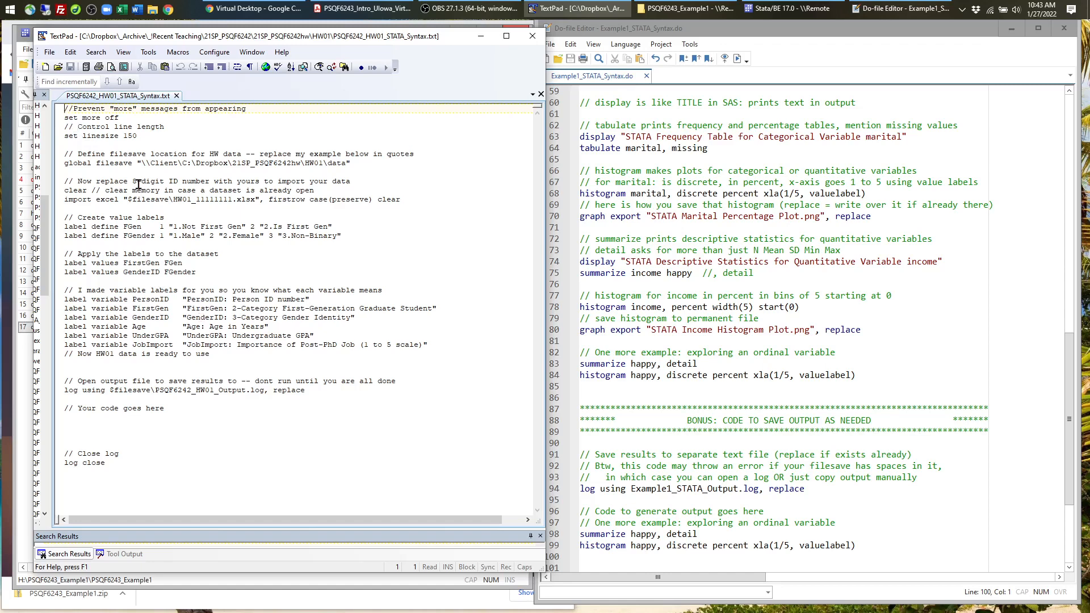
{"action": "left_click", "coordinate": [163, 200]}
{"action": "key", "text": "ctrl+a"}
{"action": "key", "text": "ctrl+c"}
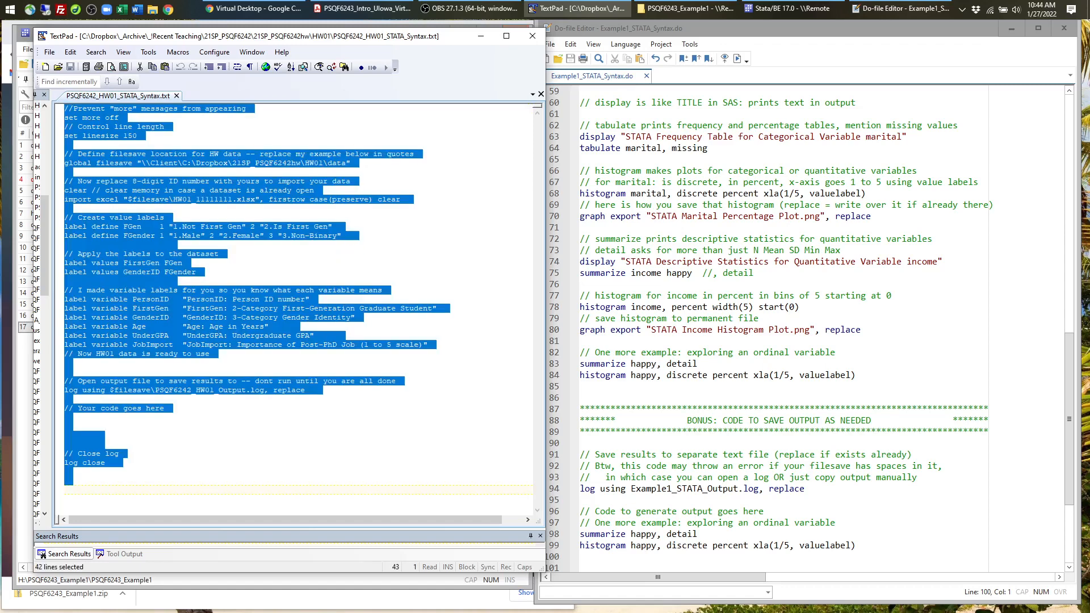
{"action": "left_click", "coordinate": [624, 227]}
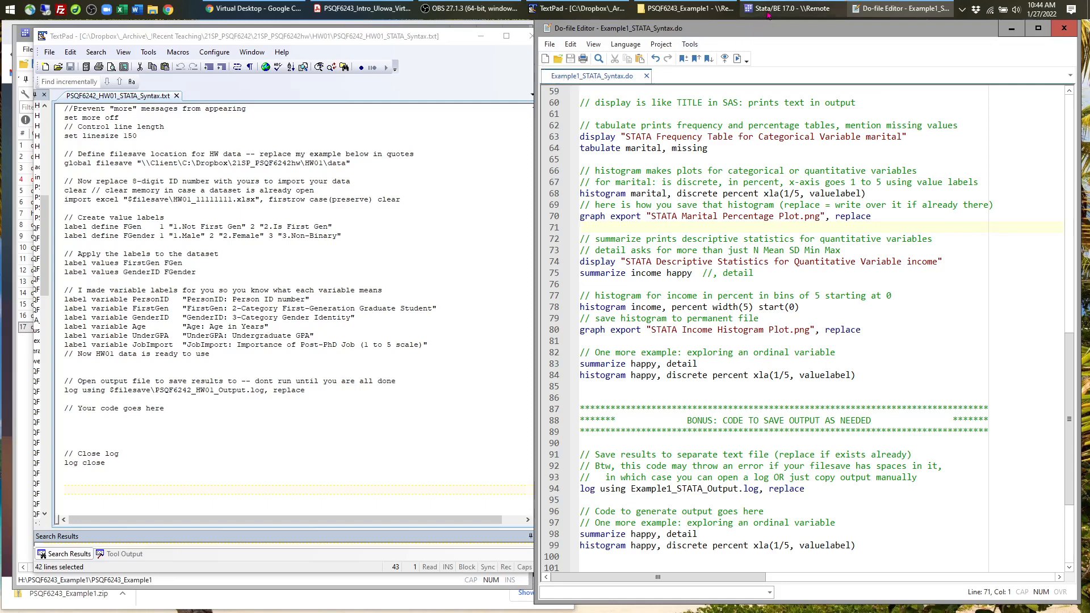
{"action": "left_click", "coordinate": [790, 8]}
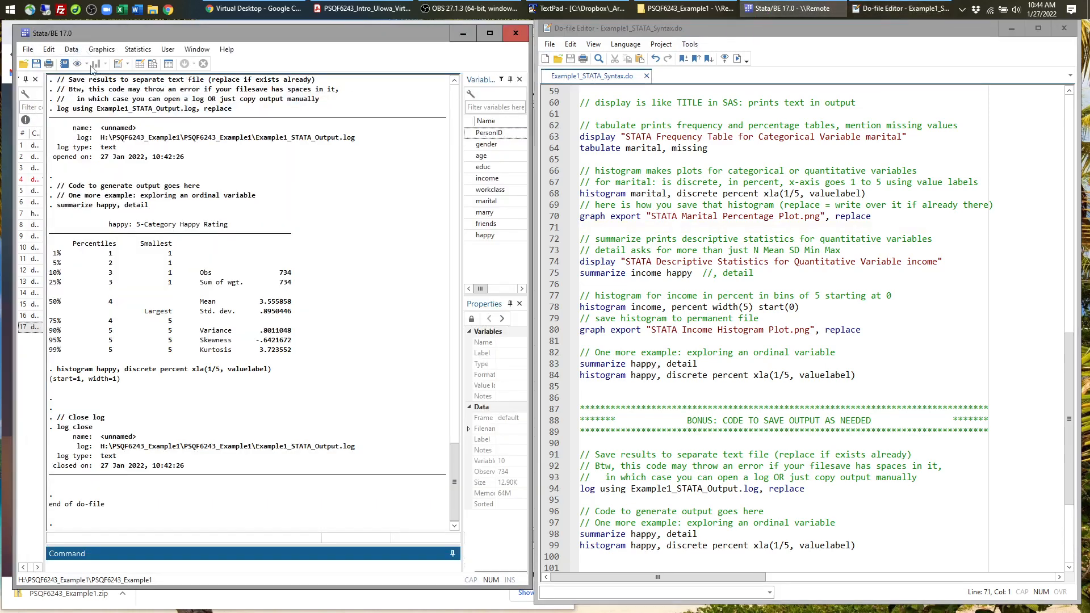
{"action": "left_click", "coordinate": [76, 52]}
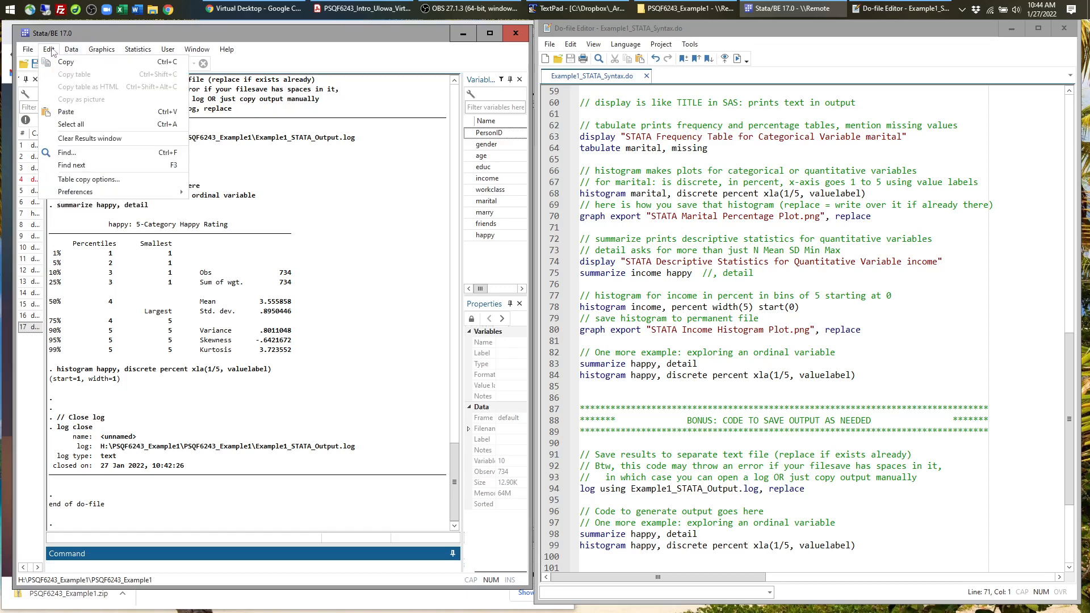
{"action": "mouse_move", "coordinate": [23, 53]}
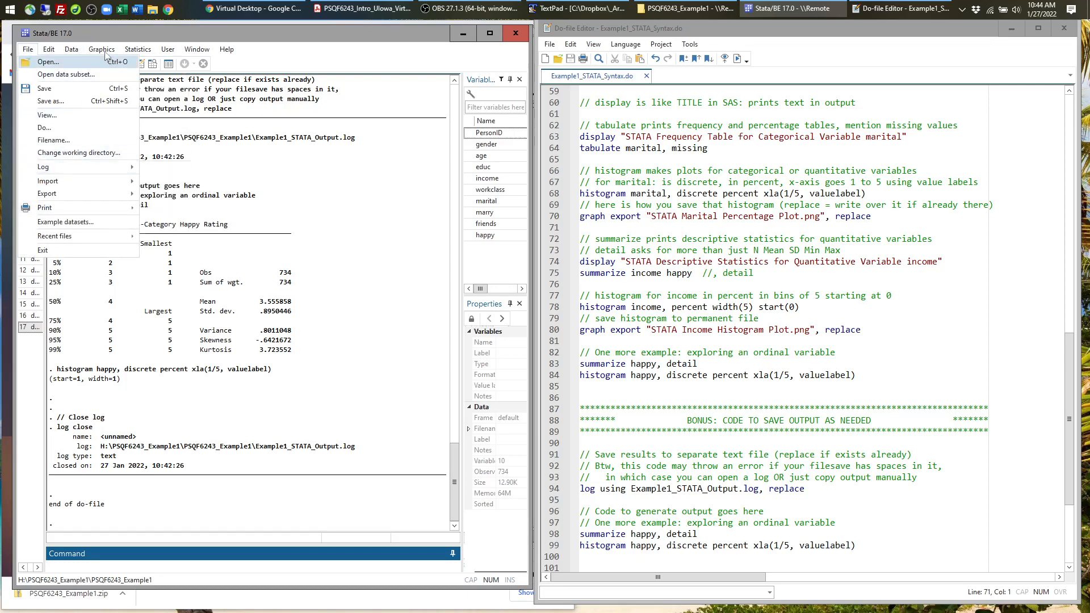
{"action": "mouse_move", "coordinate": [73, 54]}
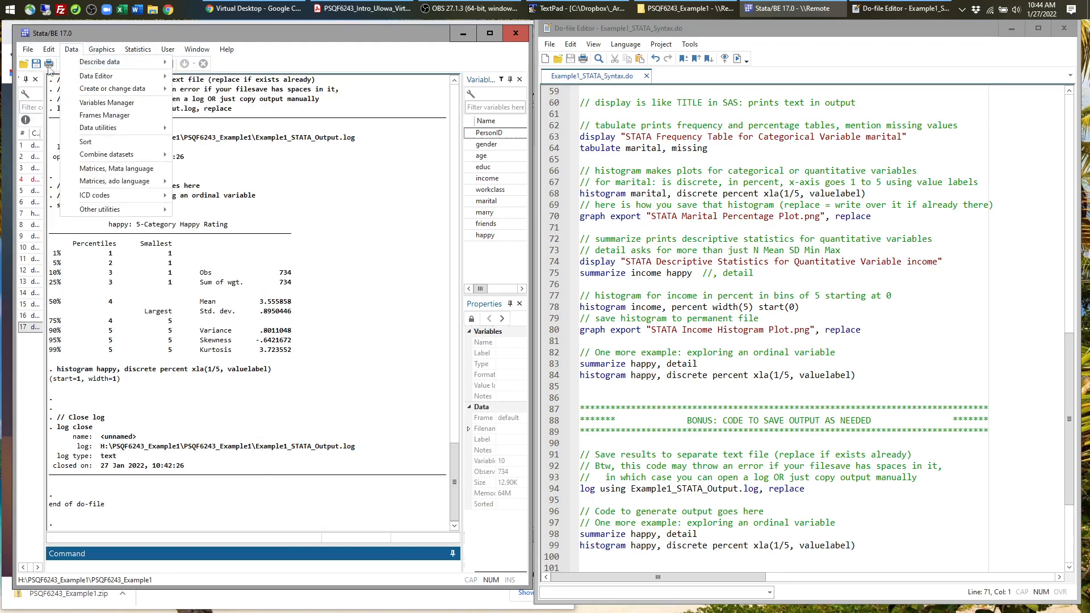
Paste the copied homework syntax into a new do-file, enlarge its text and turn off line wrapping.
{"action": "left_click", "coordinate": [567, 34]}
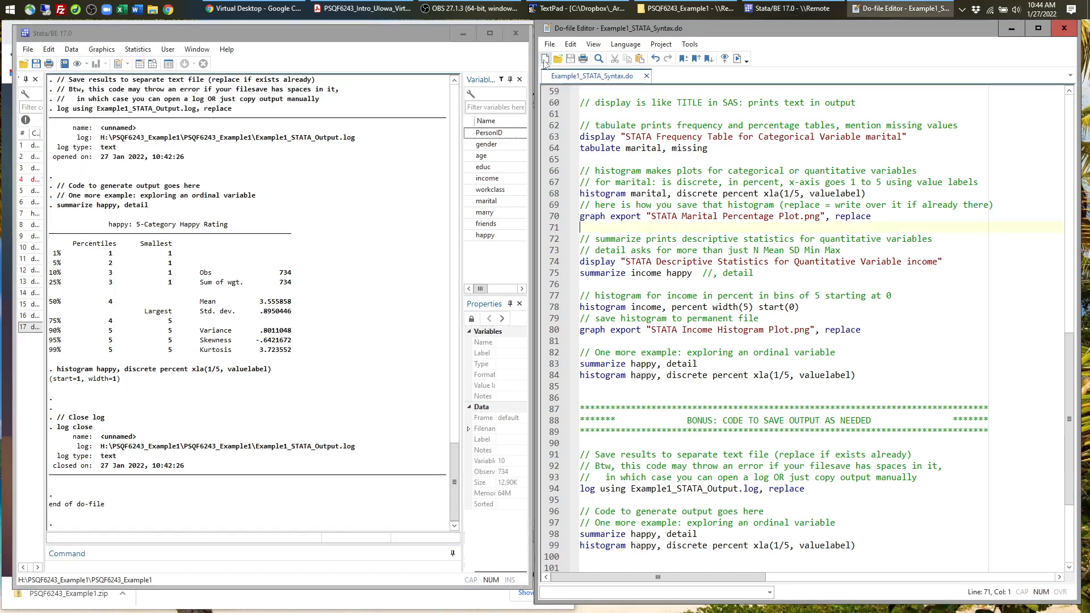
{"action": "left_click", "coordinate": [545, 59]}
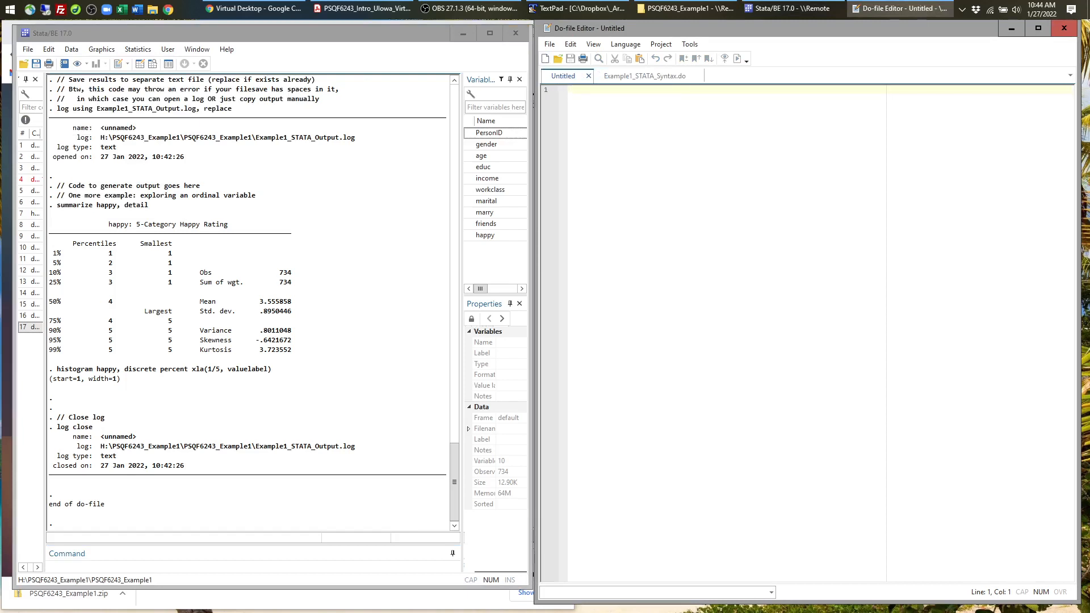
{"action": "key", "text": "ctrl+v"}
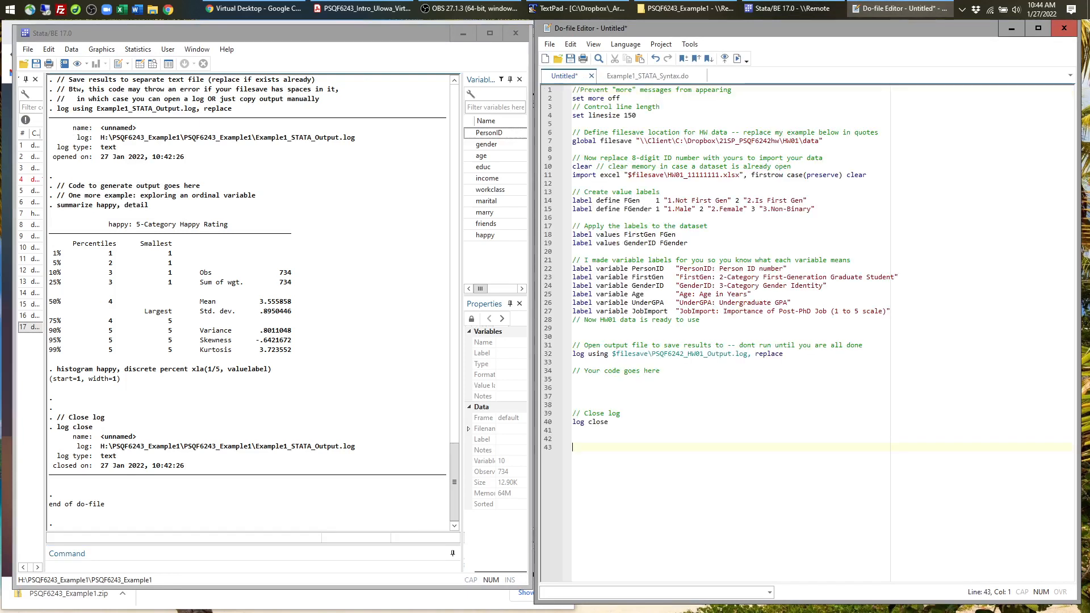
{"action": "scroll", "coordinate": [806, 333], "scroll_direction": "up", "scroll_amount": 3}
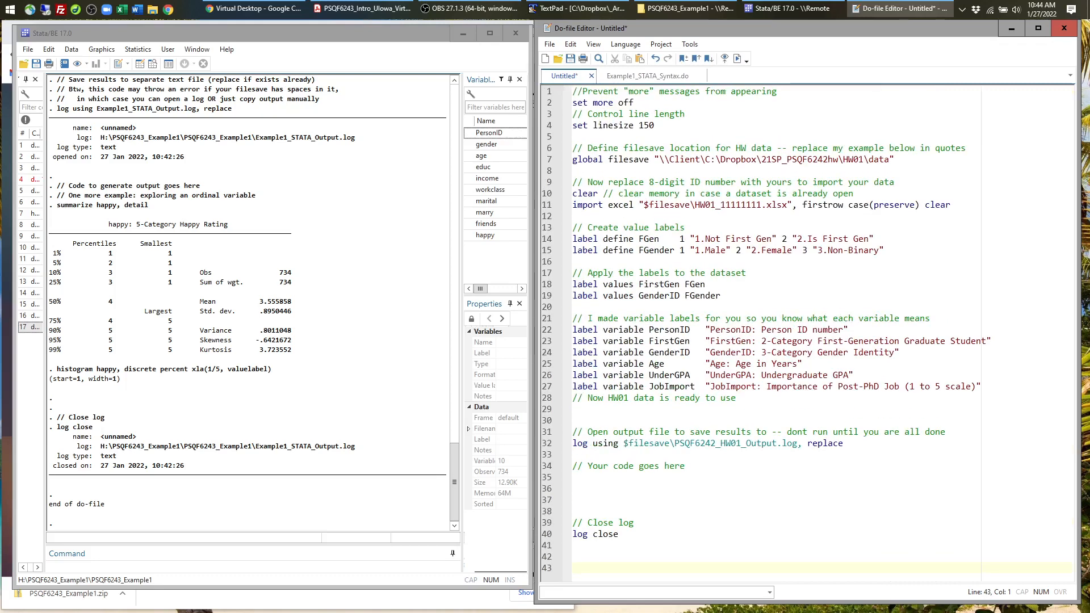
{"action": "scroll", "coordinate": [762, 401], "scroll_direction": "up", "scroll_amount": 1}
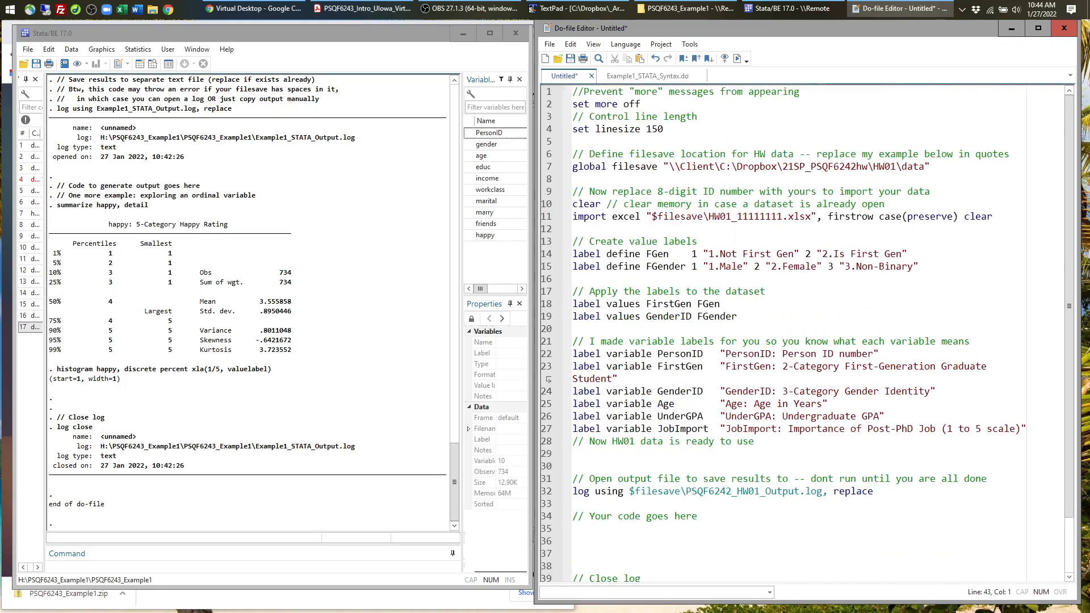
{"action": "left_click", "coordinate": [593, 44]}
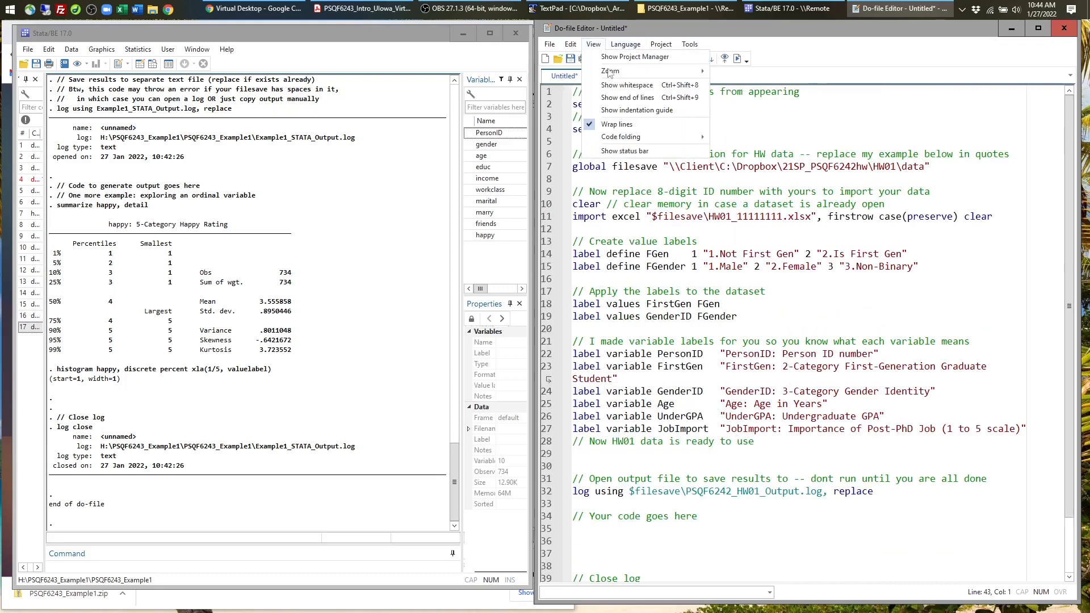
{"action": "left_click", "coordinate": [624, 124]}
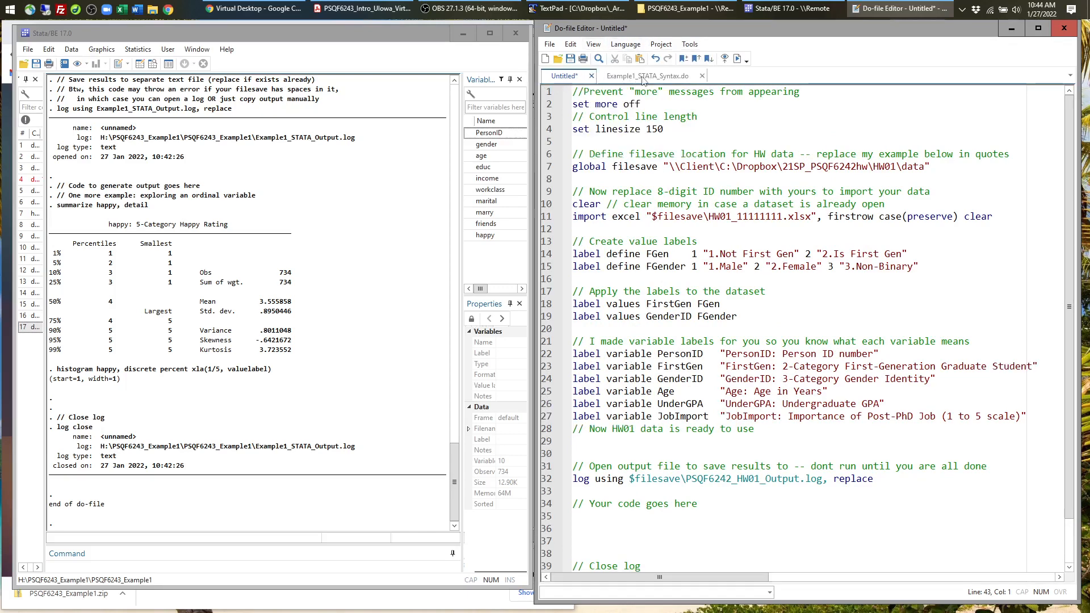
Compare the data import and labelling code in Example1_STATA_Syntax.do with the global filesave line in the untitled homework do-file.
{"action": "left_click", "coordinate": [624, 75]}
{"action": "scroll", "coordinate": [794, 329], "scroll_direction": "up", "scroll_amount": 19}
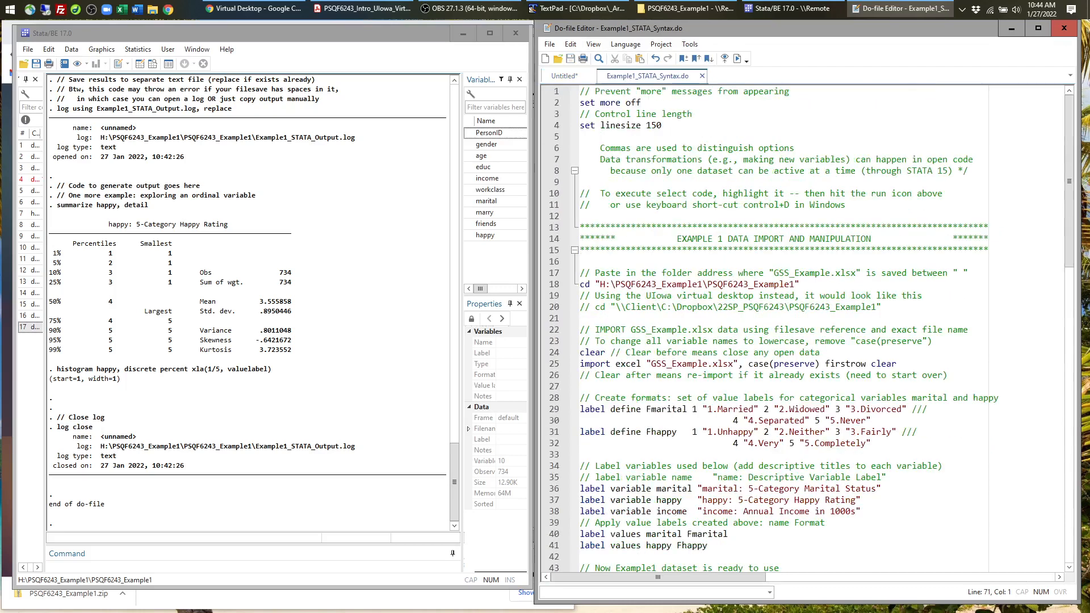
{"action": "scroll", "coordinate": [806, 329], "scroll_direction": "down", "scroll_amount": 7}
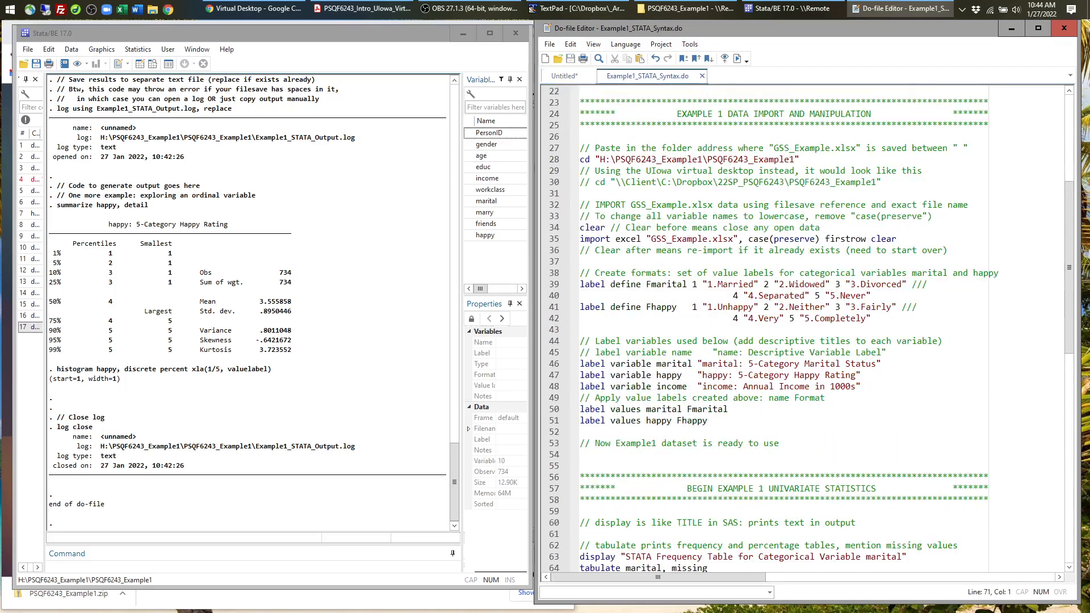
{"action": "left_click", "coordinate": [582, 148]}
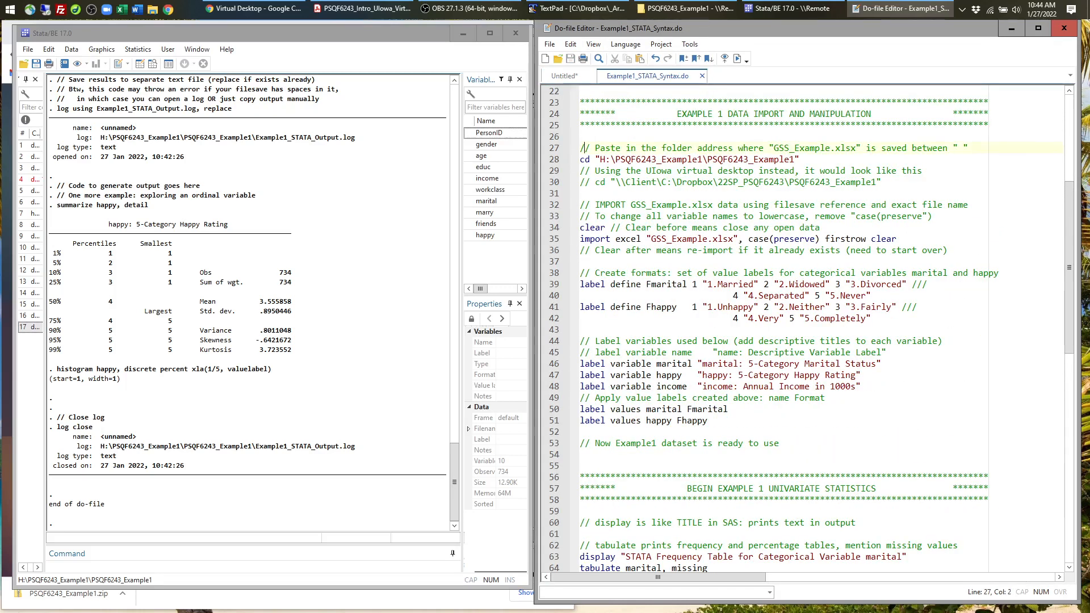
{"action": "left_click_drag", "start_coordinate": [582, 148], "coordinate": [581, 431]}
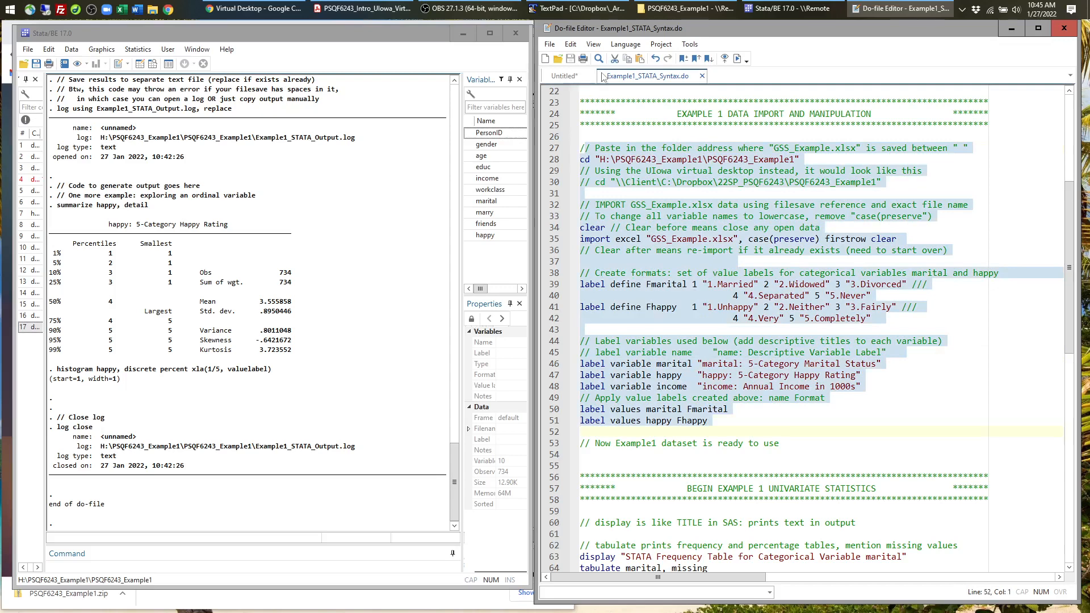
{"action": "left_click", "coordinate": [579, 79]}
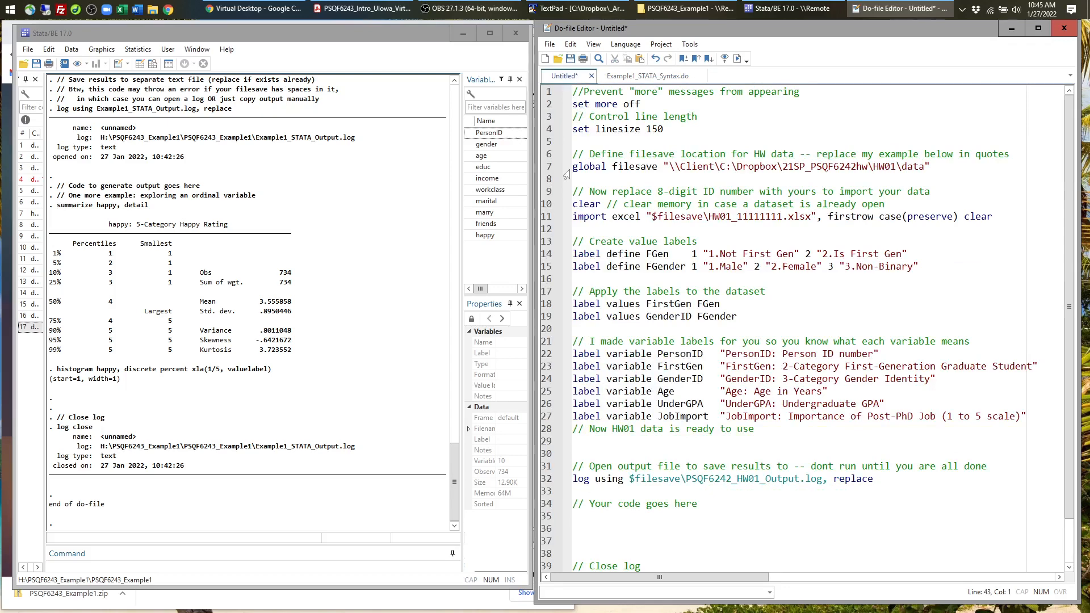
{"action": "left_click_drag", "start_coordinate": [573, 166], "coordinate": [929, 166]}
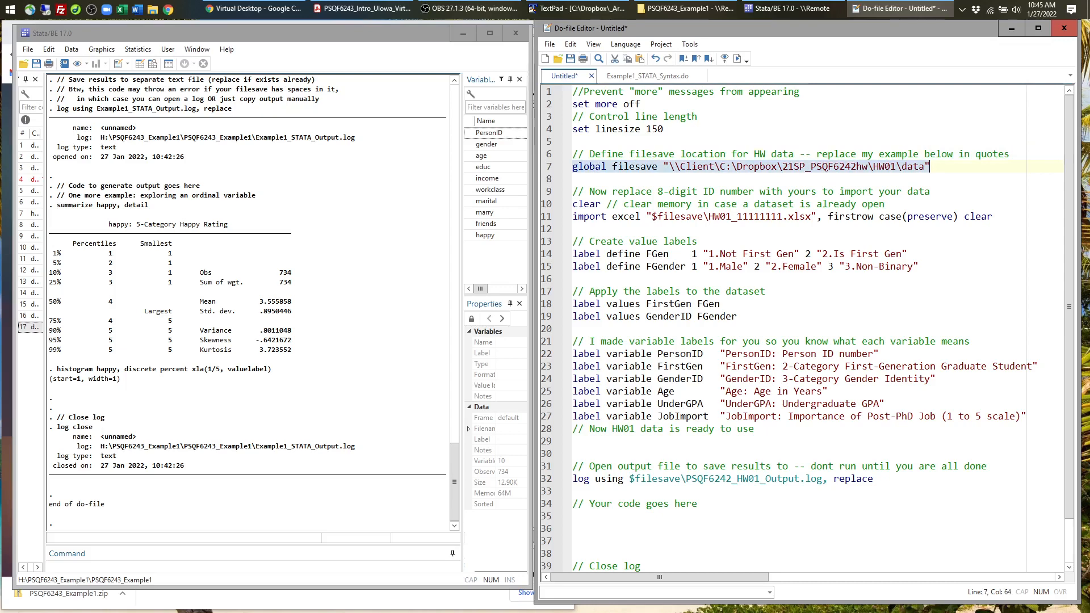
Save the untitled homework do-file as HW1 in the PSQF6243_Example1 folder.
{"action": "left_click", "coordinate": [551, 46]}
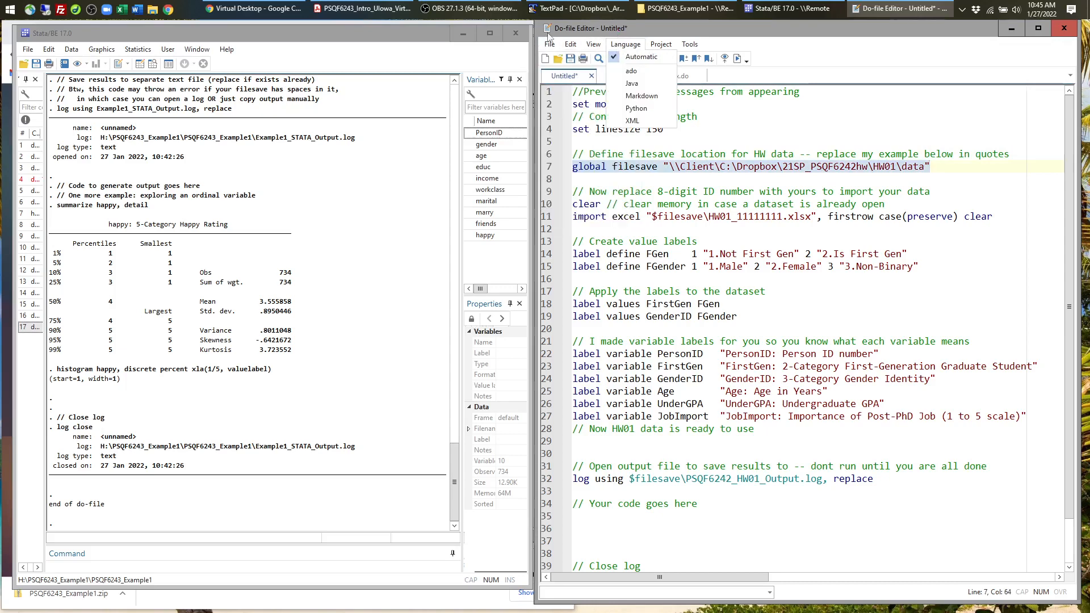
{"action": "left_click", "coordinate": [550, 46]}
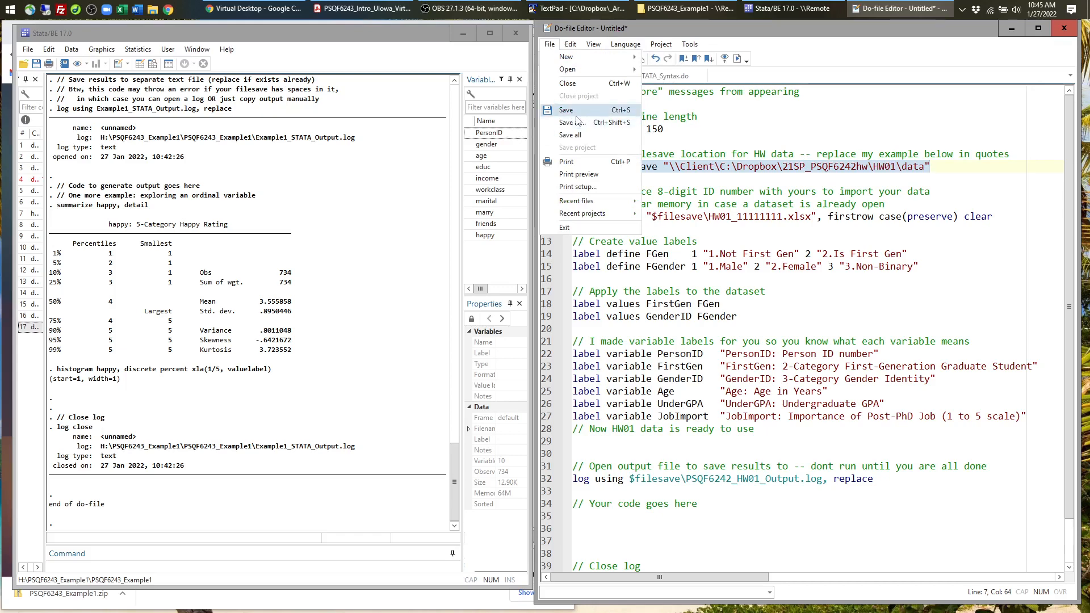
{"action": "left_click", "coordinate": [576, 115]}
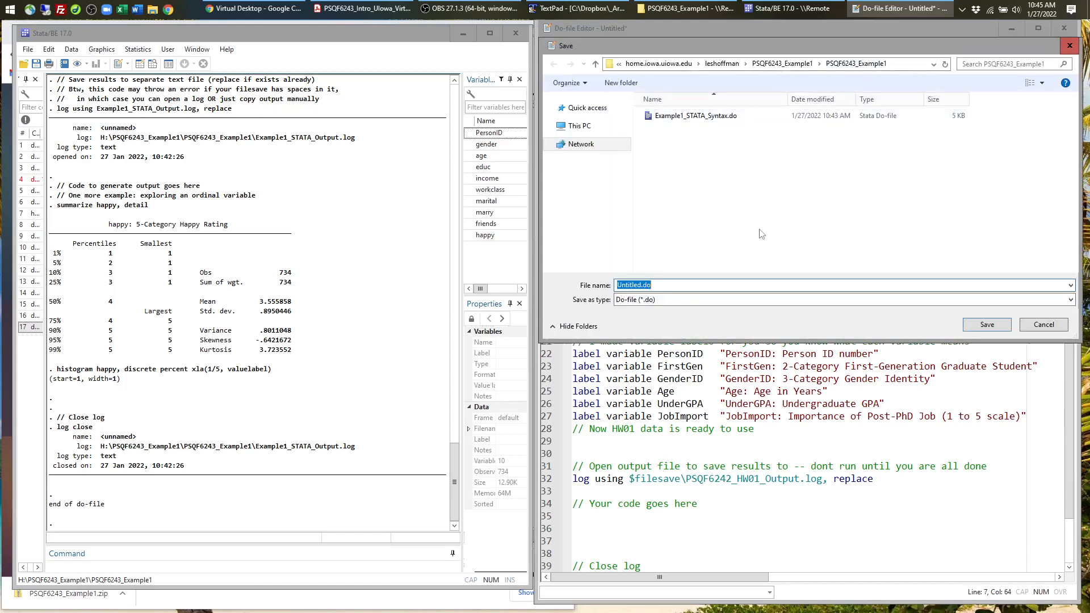
{"action": "type", "text": "Hw1"}
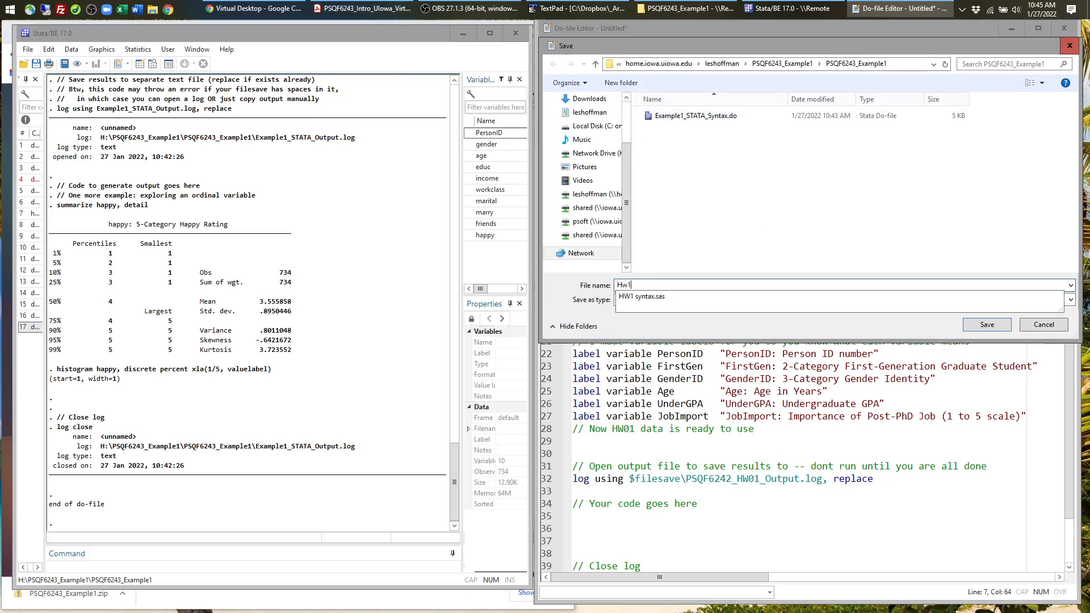
{"action": "key", "text": "BackSpace"}
{"action": "key", "text": "BackSpace"}
{"action": "type", "text": "W1"}
{"action": "key", "text": "Return"}
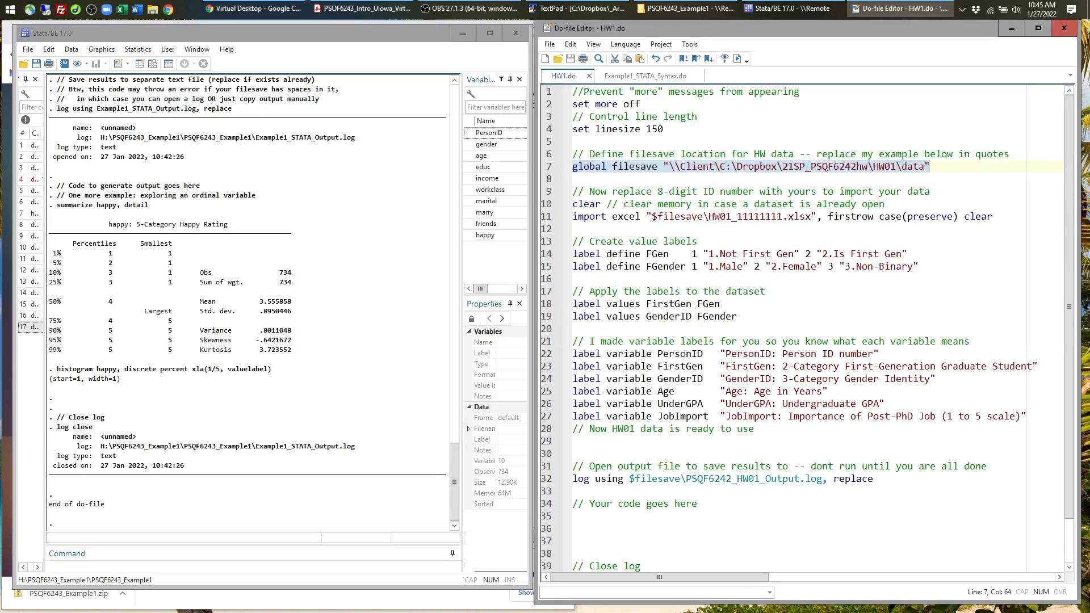
Copy the folder address H:\PSQF6243_Example1\PSQF6243_Example1 from File Explorer and minimize the folder window.
{"action": "left_click", "coordinate": [681, 10]}
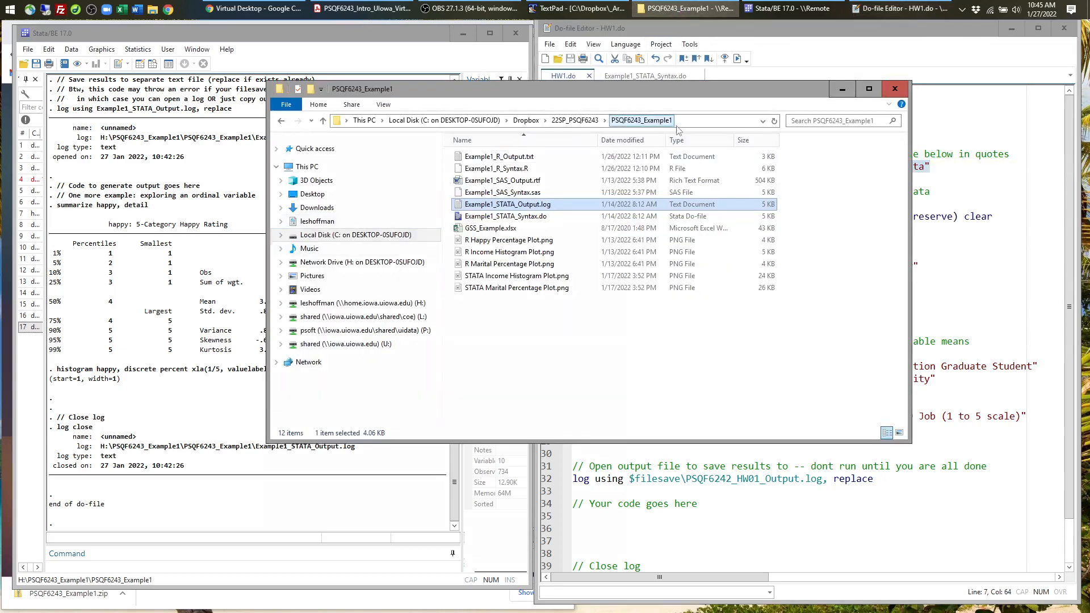
{"action": "left_click", "coordinate": [688, 122]}
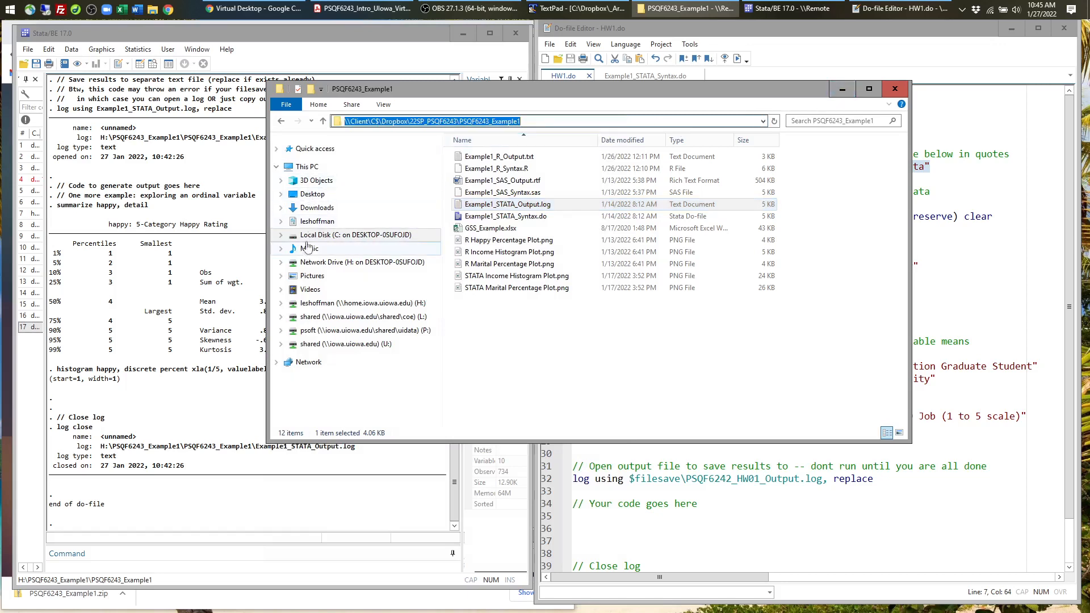
{"action": "left_click", "coordinate": [343, 303]}
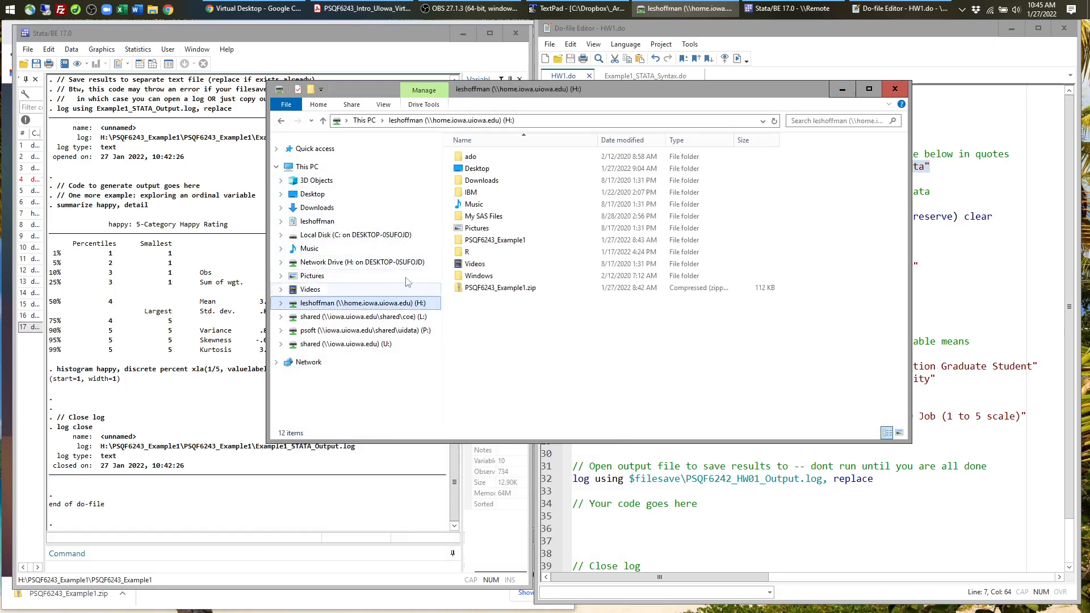
{"action": "double_click", "coordinate": [488, 240]}
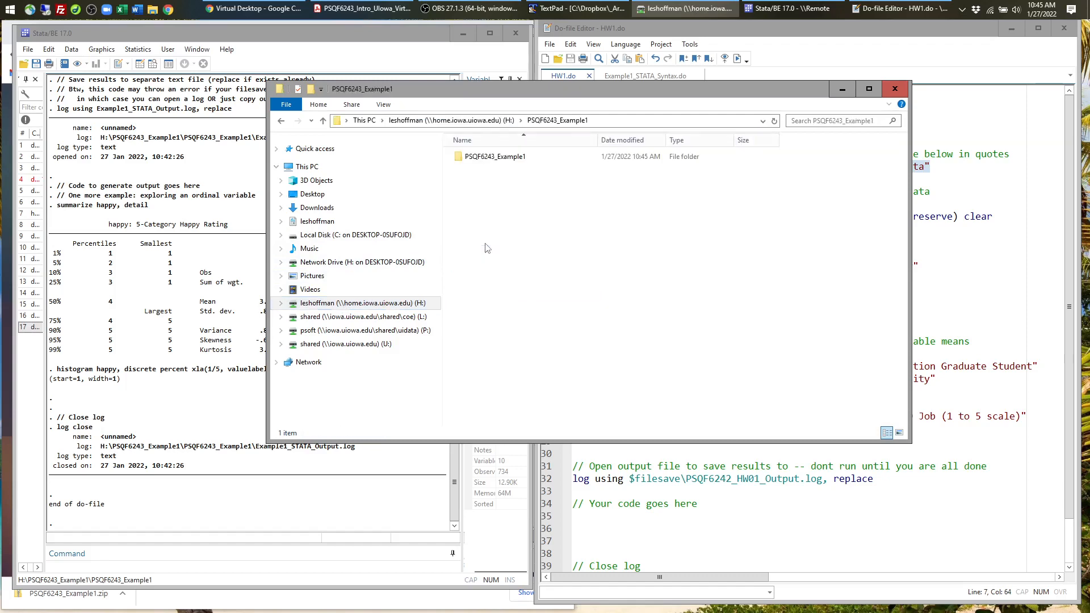
{"action": "double_click", "coordinate": [511, 161]}
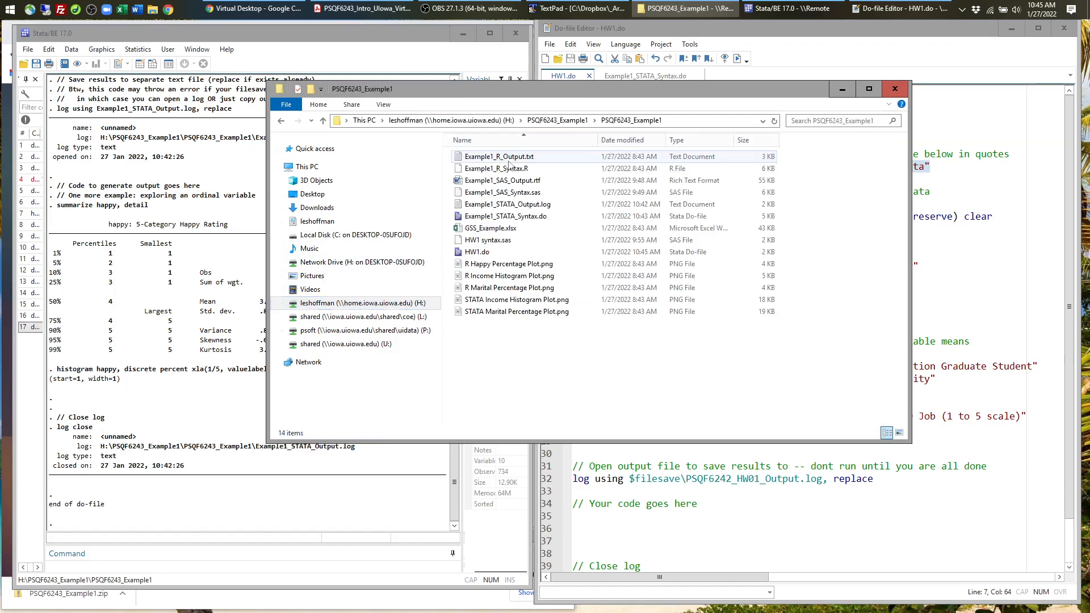
{"action": "left_click", "coordinate": [710, 121]}
{"action": "key", "text": "ctrl+c"}
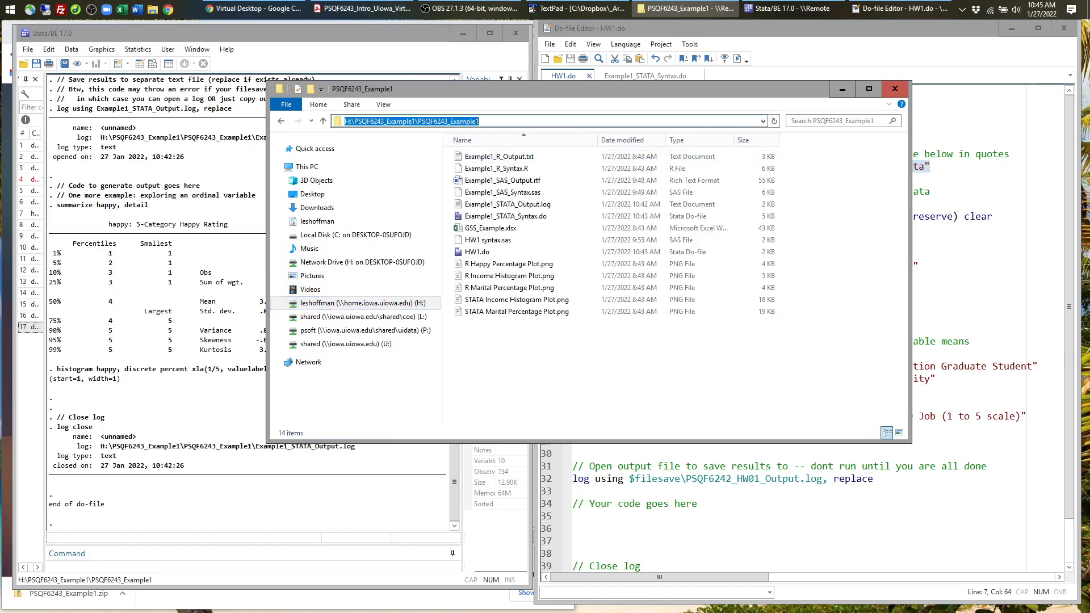
{"action": "left_click", "coordinate": [842, 89]}
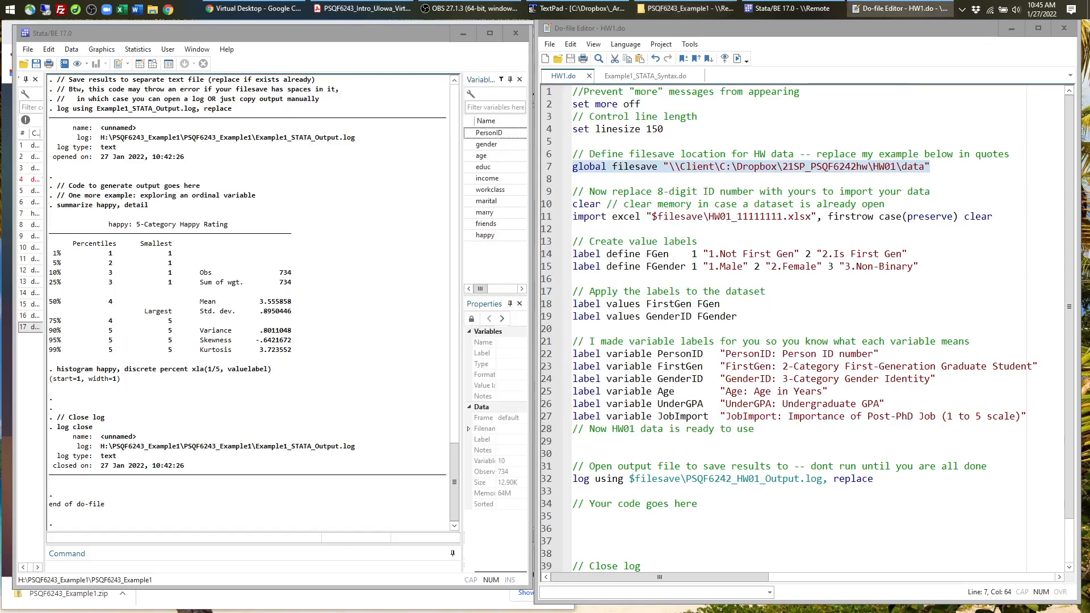
Replace the quoted path in HW1.do's global filesave line with the copied folder address H:\PSQF6243_Example1\PSQF6243_Example1.
{"action": "left_click", "coordinate": [689, 167]}
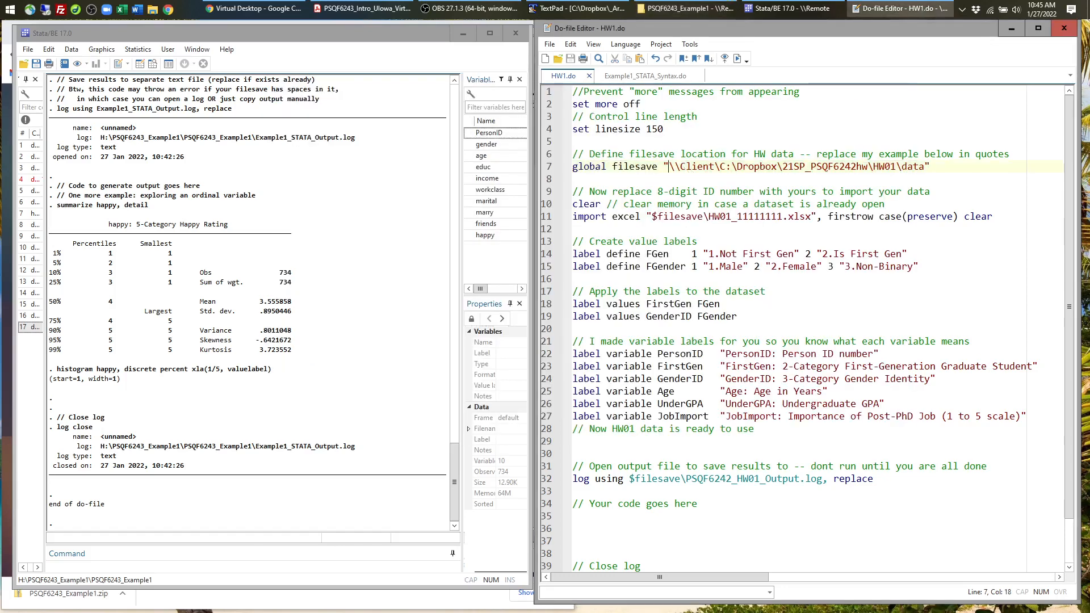
{"action": "key", "text": "shift+End"}
{"action": "key", "text": "shift+Left"}
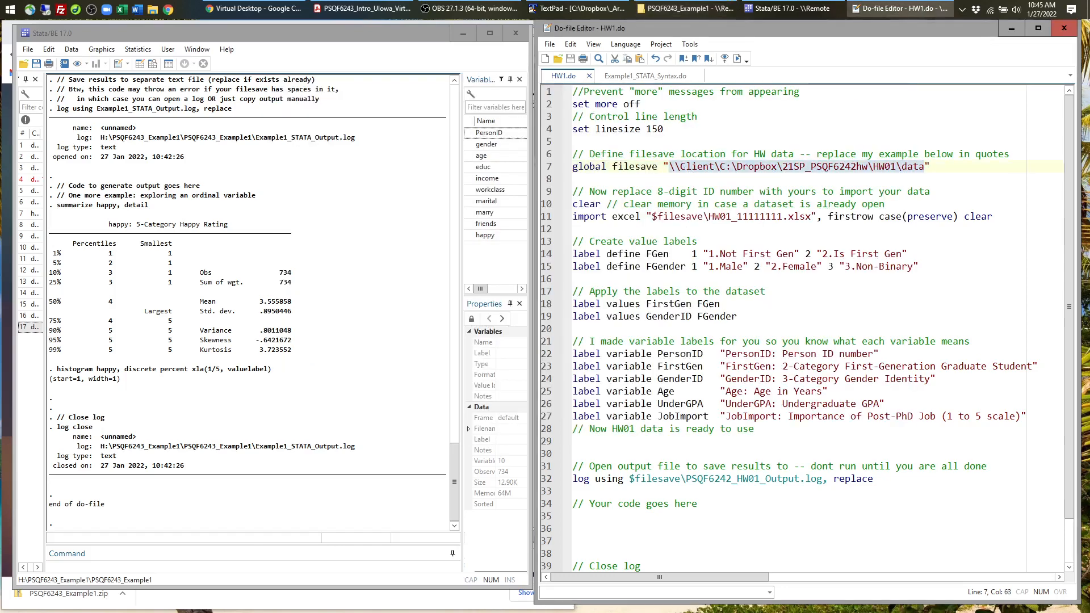
{"action": "key", "text": "ctrl+v"}
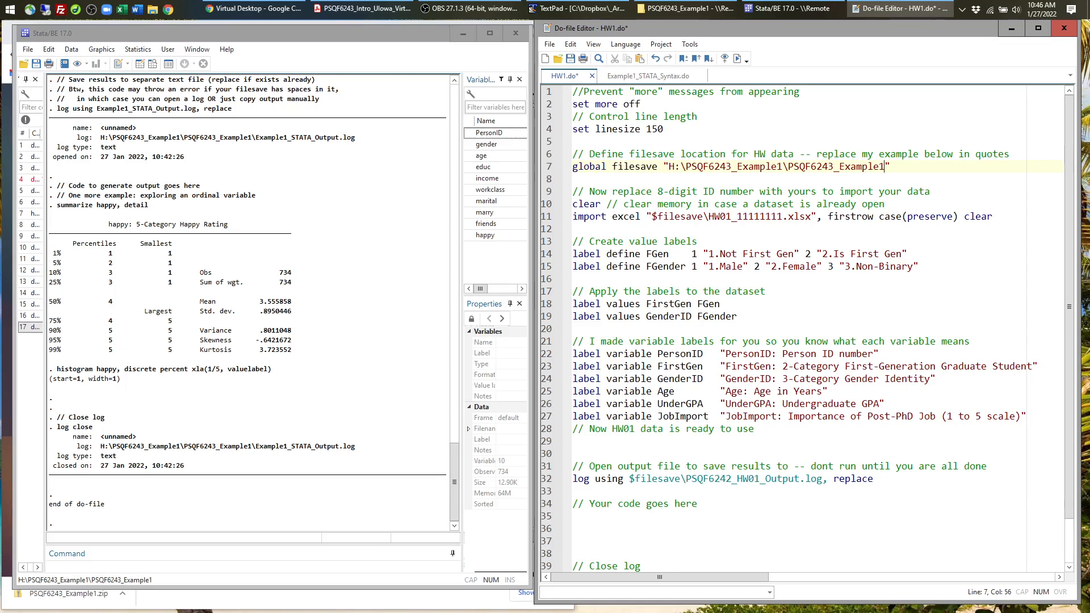
Review HW1.do's global filesave line, the ID number in the import file name, the label definitions and the log output line.
{"action": "double_click", "coordinate": [591, 168]}
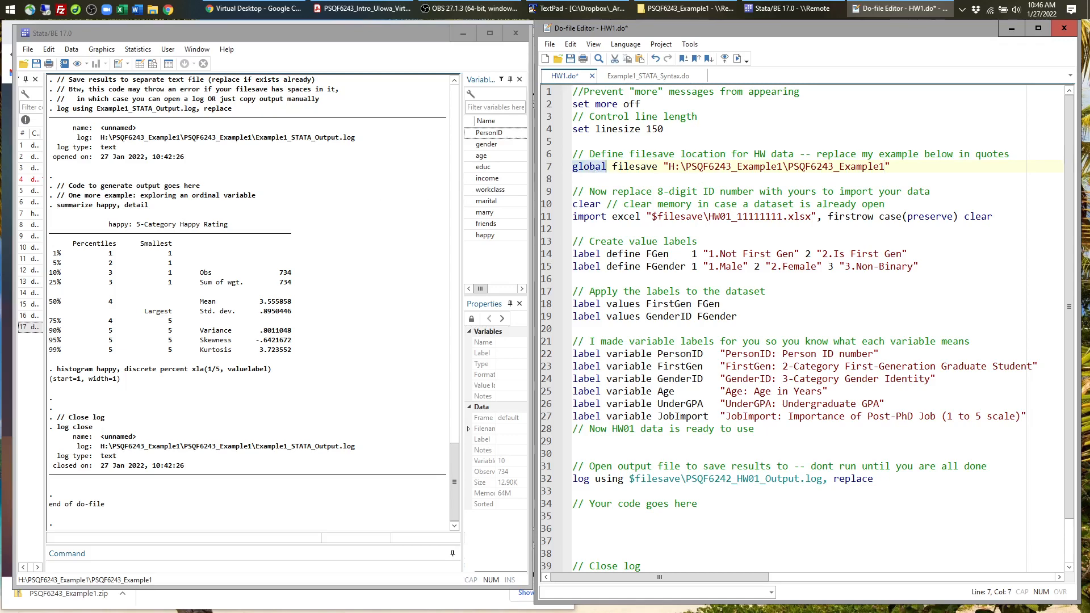
{"action": "left_click_drag", "start_coordinate": [736, 217], "coordinate": [782, 217]}
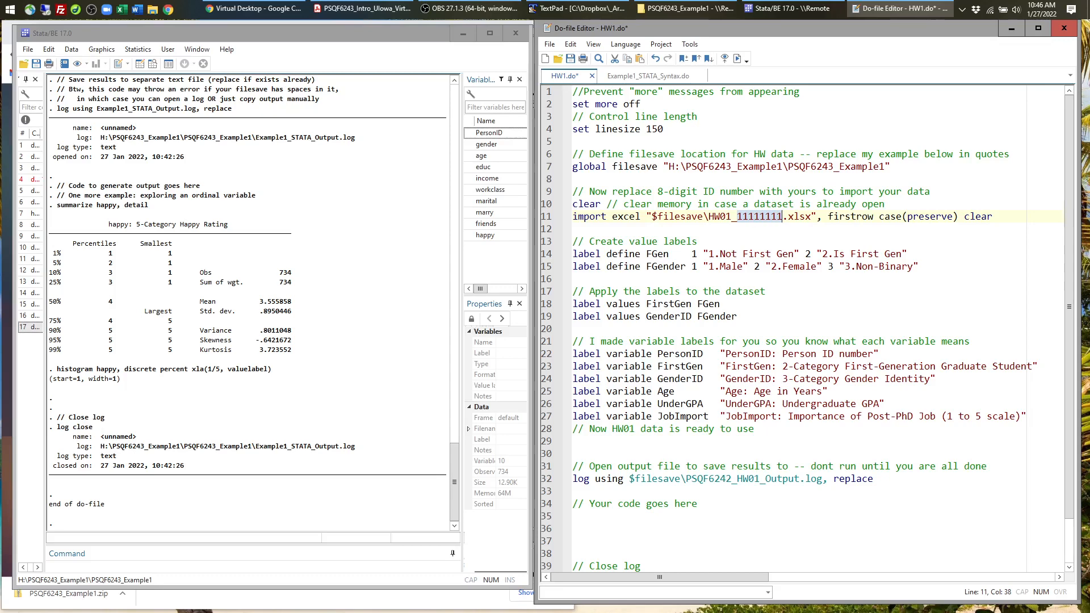
{"action": "left_click_drag", "start_coordinate": [572, 241], "coordinate": [797, 418]}
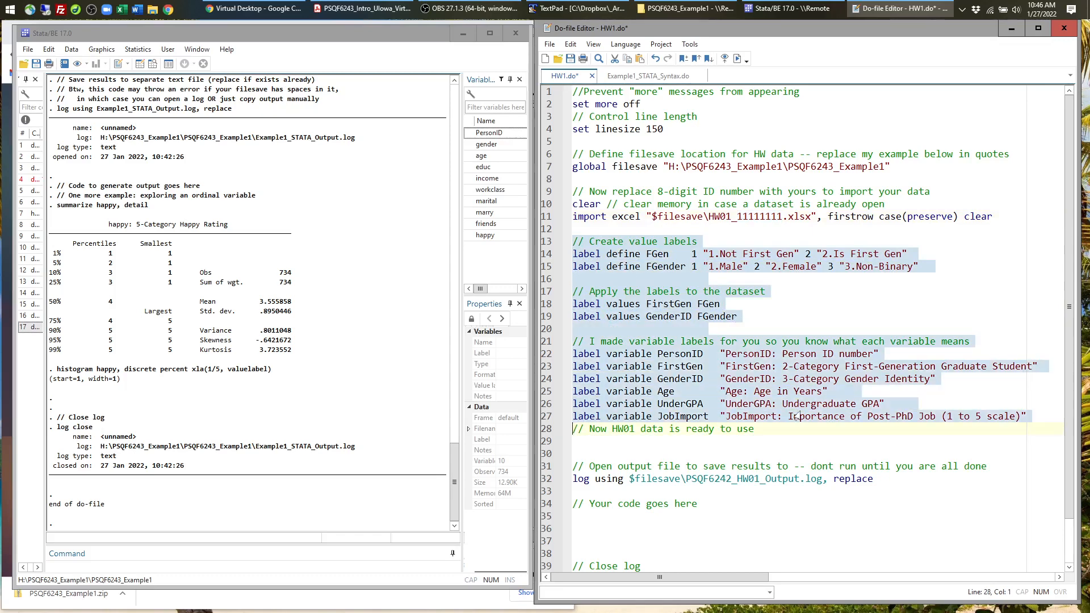
{"action": "scroll", "coordinate": [709, 305], "scroll_direction": "down", "scroll_amount": 2}
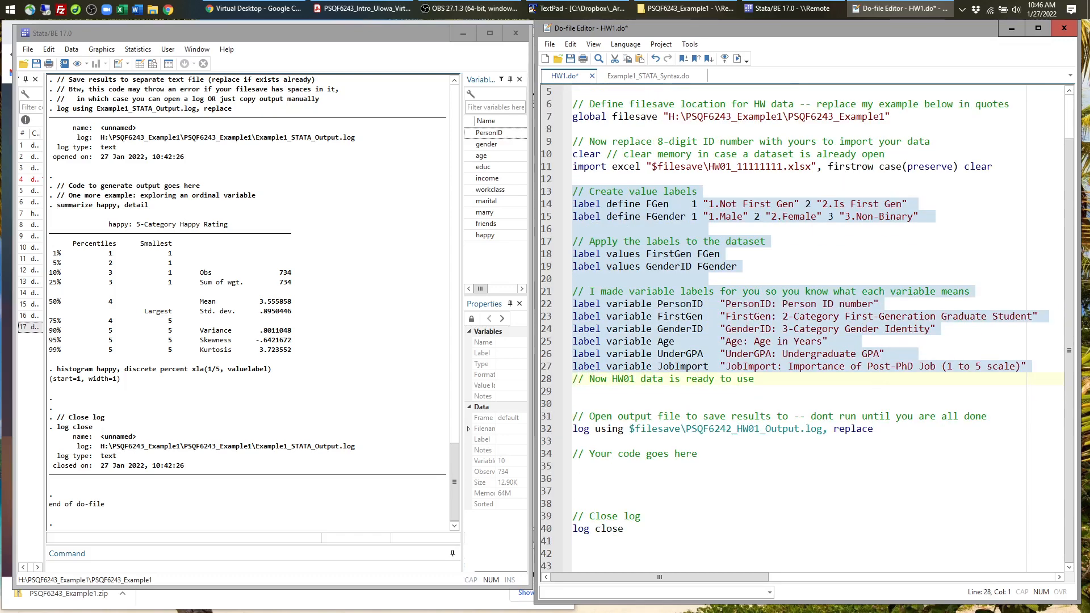
{"action": "left_click_drag", "start_coordinate": [611, 429], "coordinate": [615, 441]}
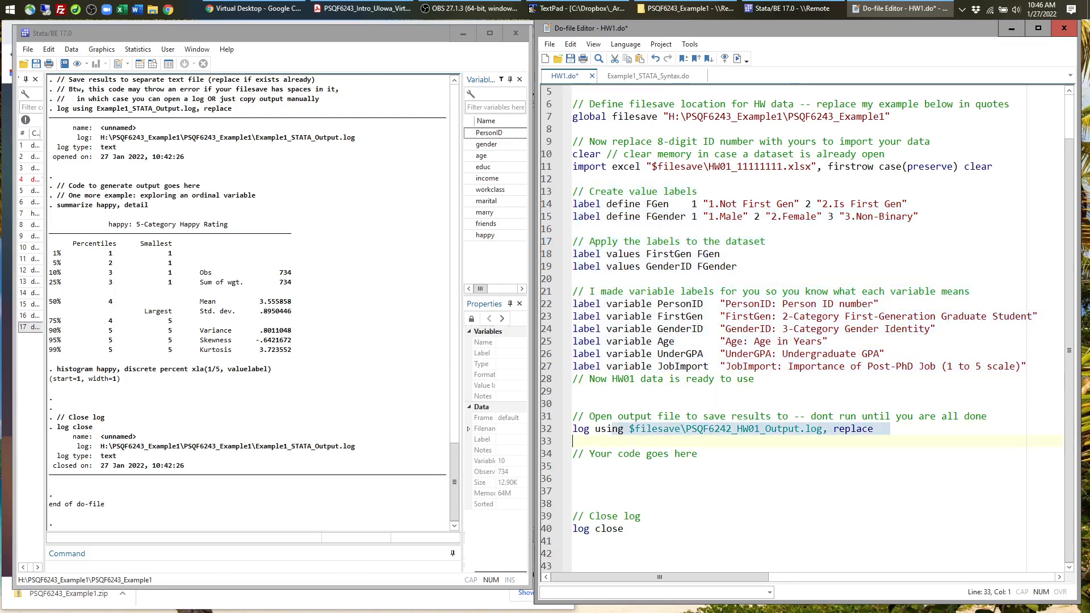
{"action": "left_click", "coordinate": [574, 466]}
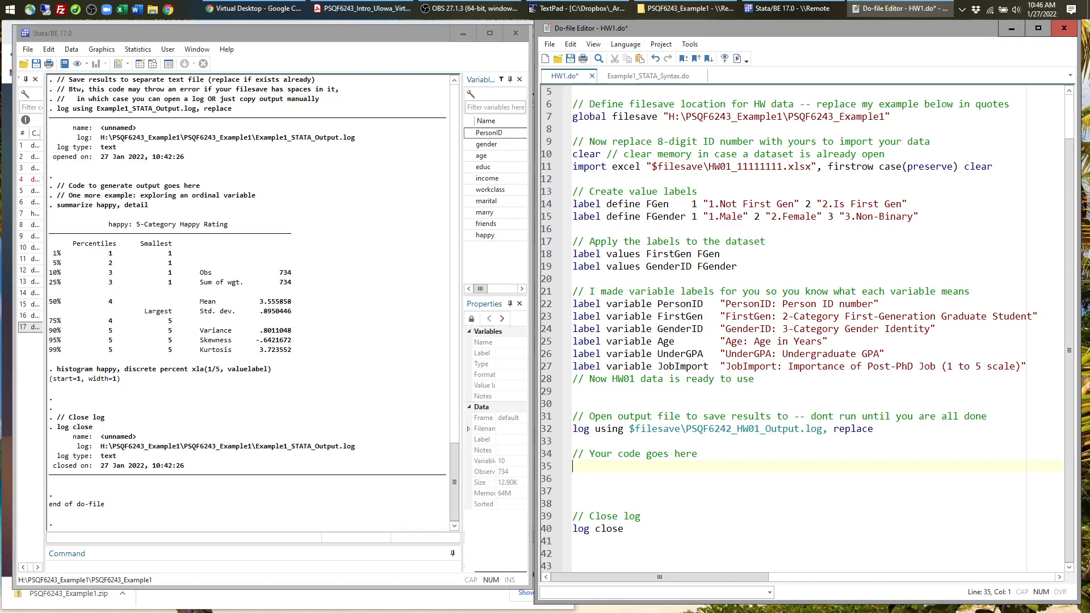
{"action": "left_click_drag", "start_coordinate": [885, 117], "coordinate": [674, 117]}
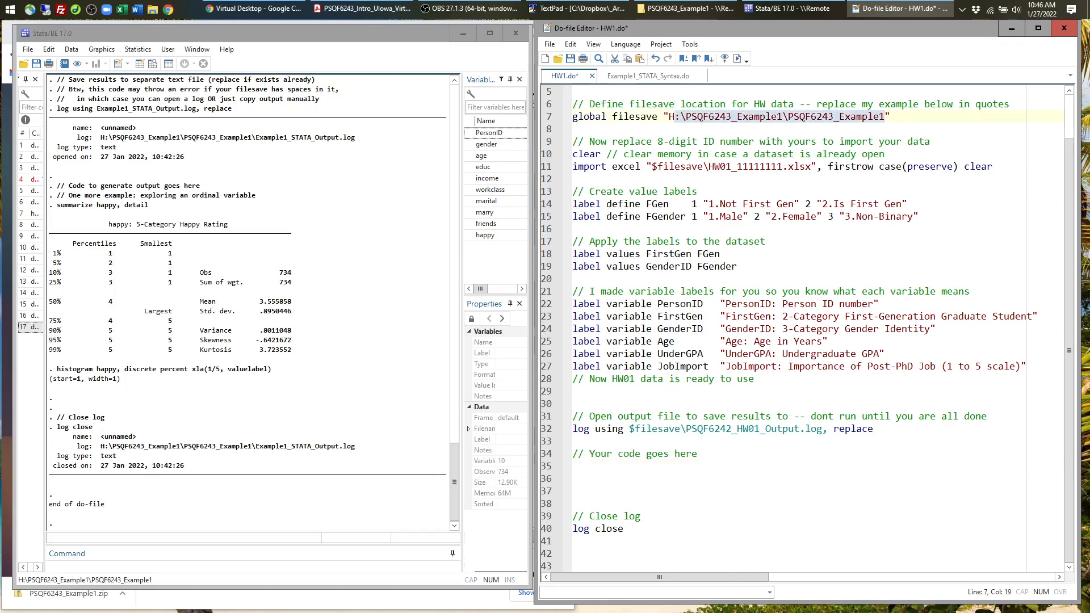
{"action": "double_click", "coordinate": [745, 166]}
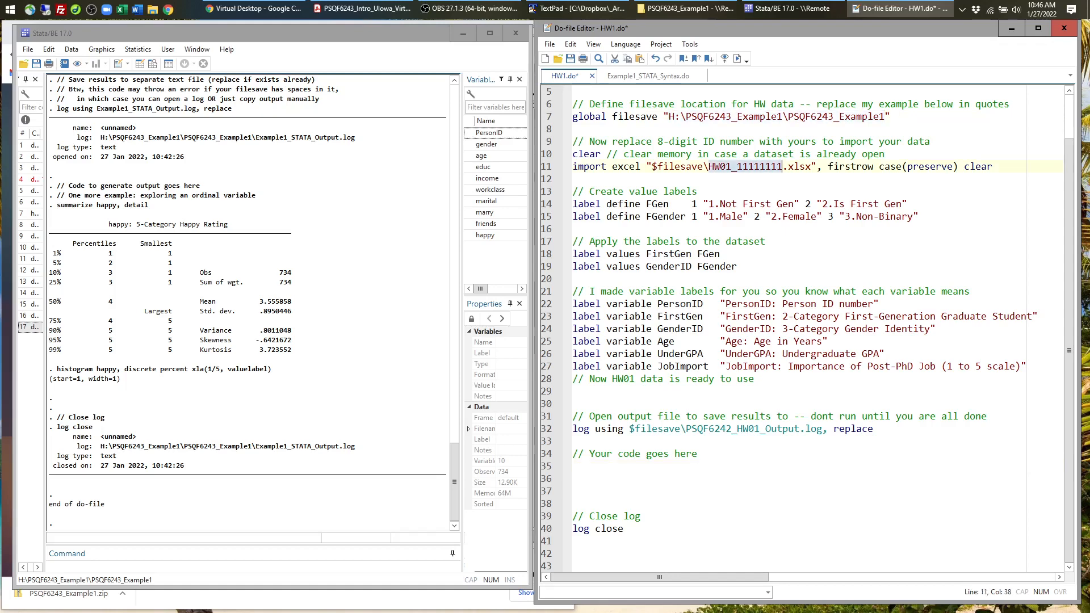
Copy the display and tabulate lines for marital from Example1_STATA_Syntax.do and paste them below "// Your code goes here" in HW1.do.
{"action": "left_click", "coordinate": [670, 78]}
{"action": "scroll", "coordinate": [653, 255], "scroll_direction": "down", "scroll_amount": 3}
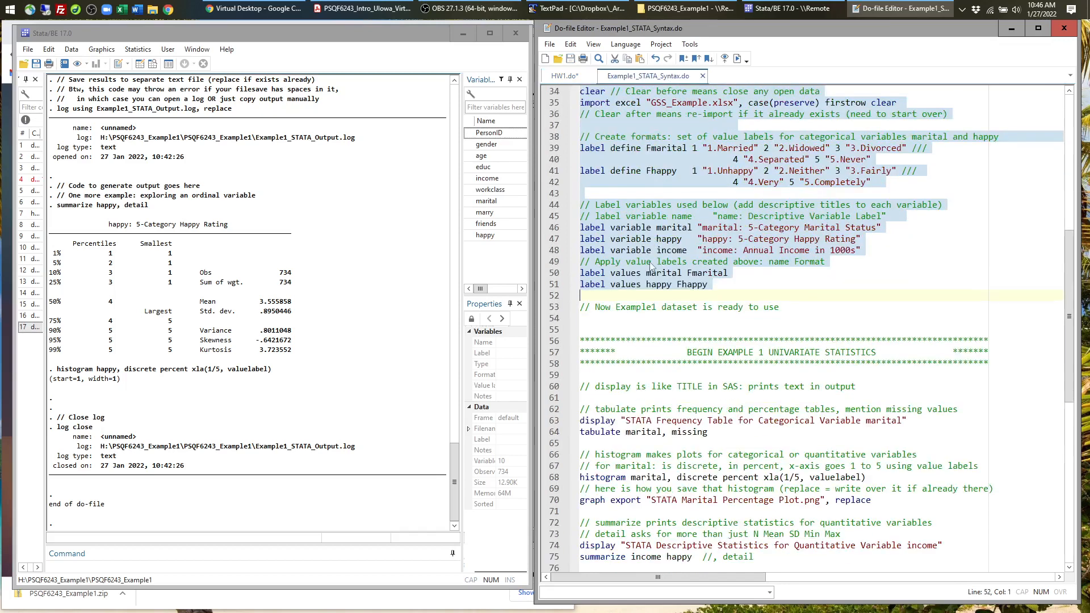
{"action": "scroll", "coordinate": [651, 265], "scroll_direction": "down", "scroll_amount": 6}
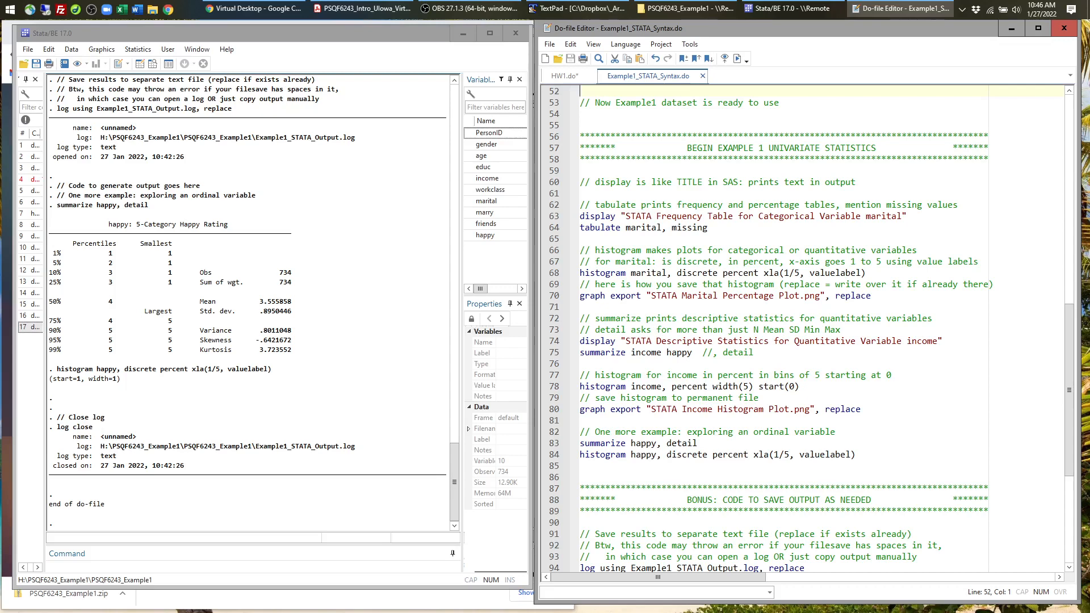
{"action": "left_click_drag", "start_coordinate": [580, 217], "coordinate": [580, 238]}
{"action": "key", "text": "ctrl+c"}
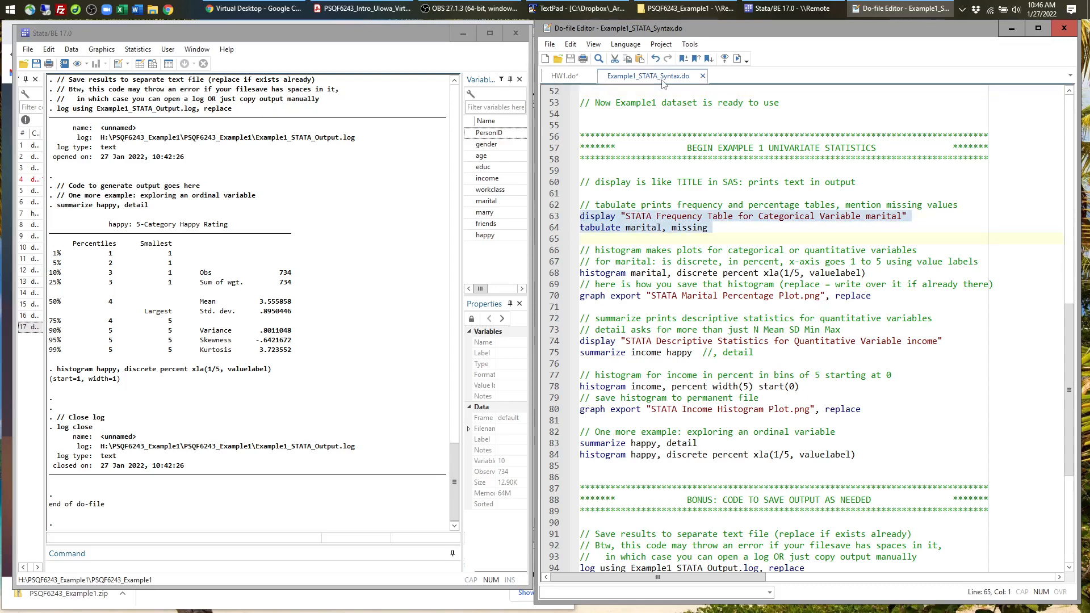
{"action": "left_click", "coordinate": [565, 76]}
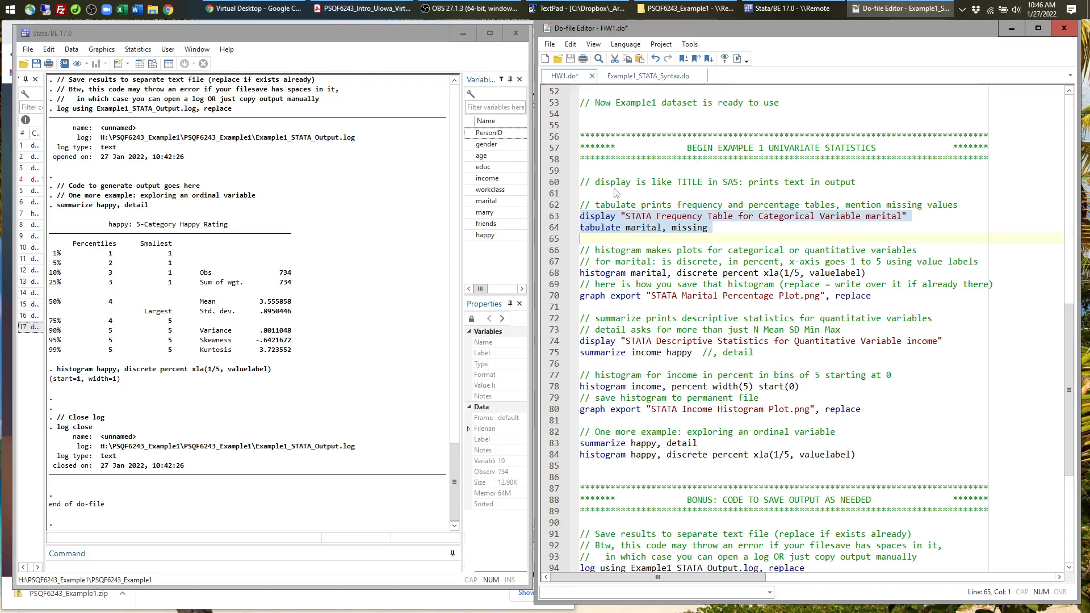
{"action": "left_click", "coordinate": [590, 454]}
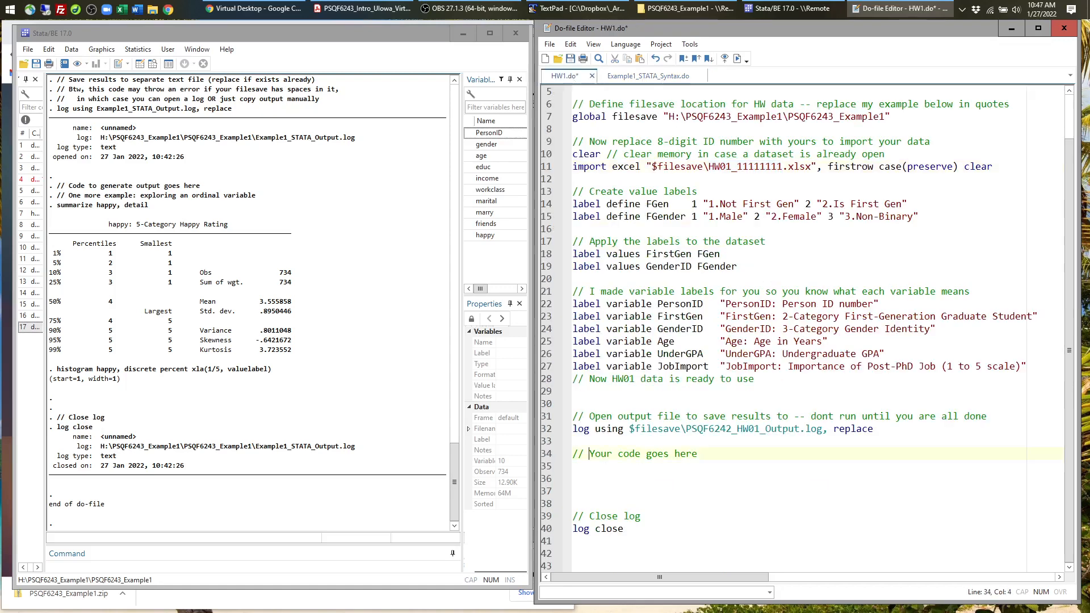
{"action": "key", "text": "End"}
{"action": "key", "text": "ctrl+v"}
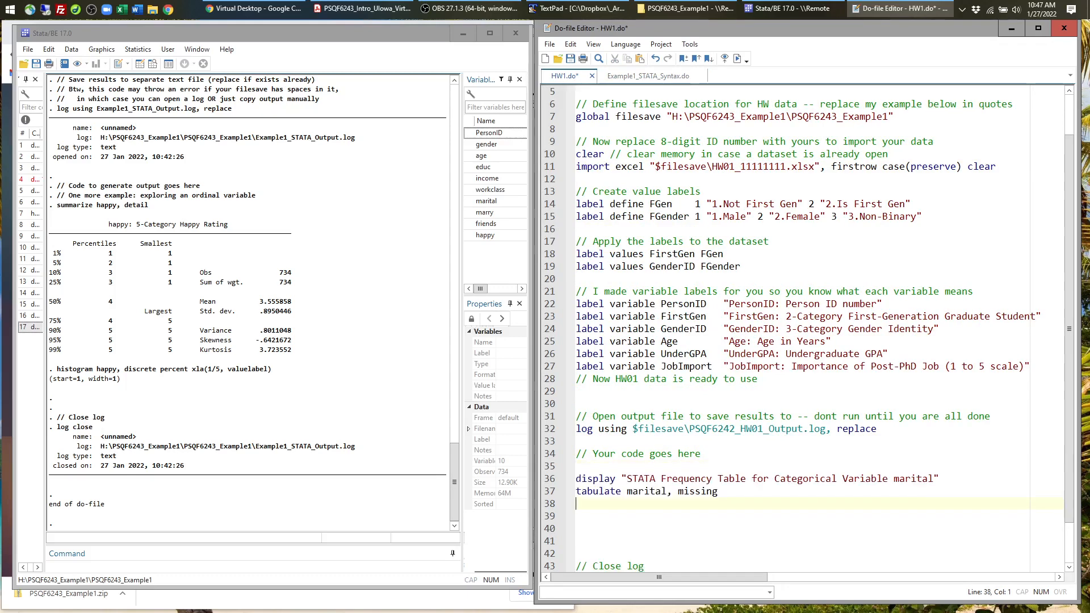
Replace marital with GenderID in both the pasted tabulate command and its display title.
{"action": "scroll", "coordinate": [809, 327], "scroll_direction": "down", "scroll_amount": 2}
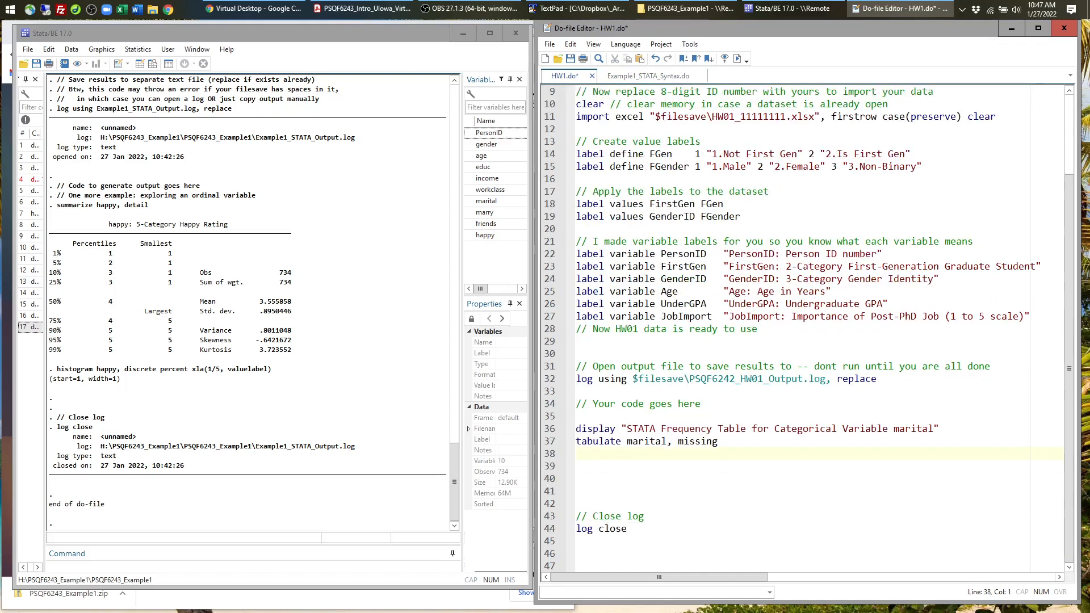
{"action": "double_click", "coordinate": [684, 279]}
{"action": "key", "text": "ctrl+c"}
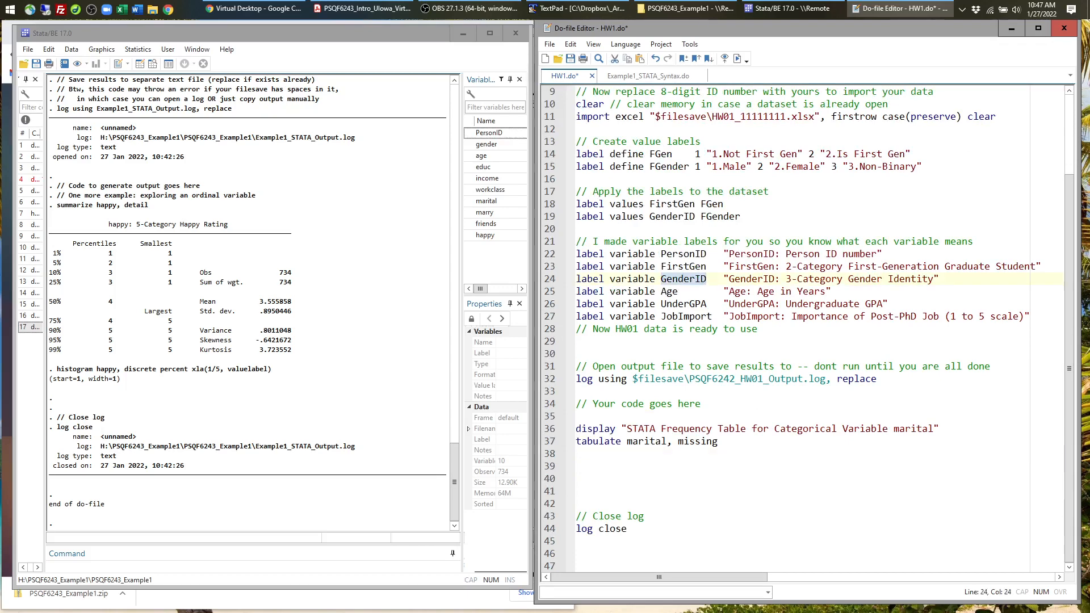
{"action": "double_click", "coordinate": [643, 440]}
{"action": "key", "text": "ctrl+v"}
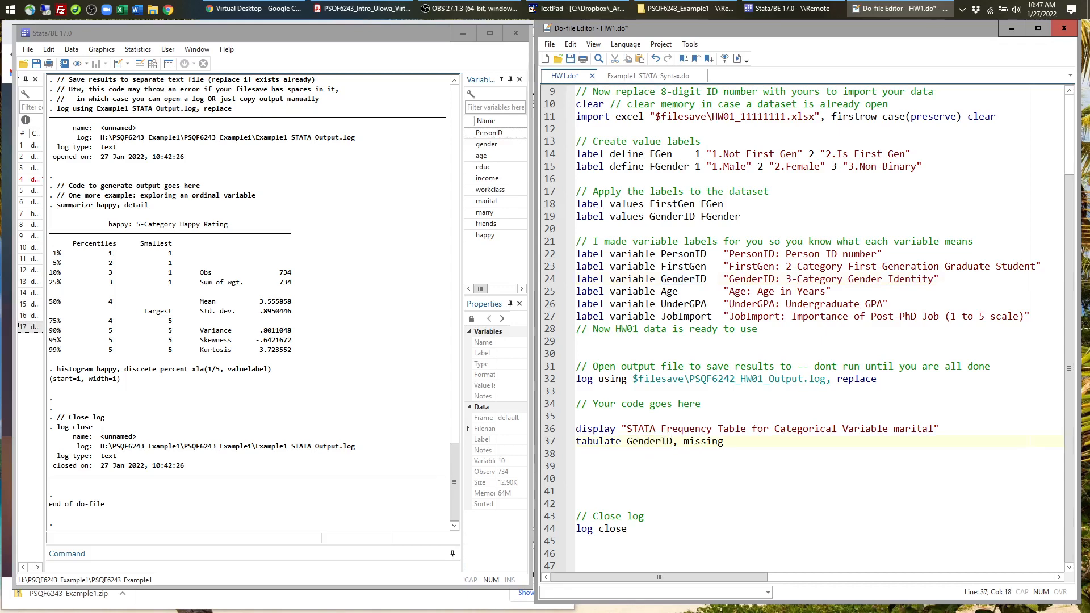
{"action": "double_click", "coordinate": [904, 429]}
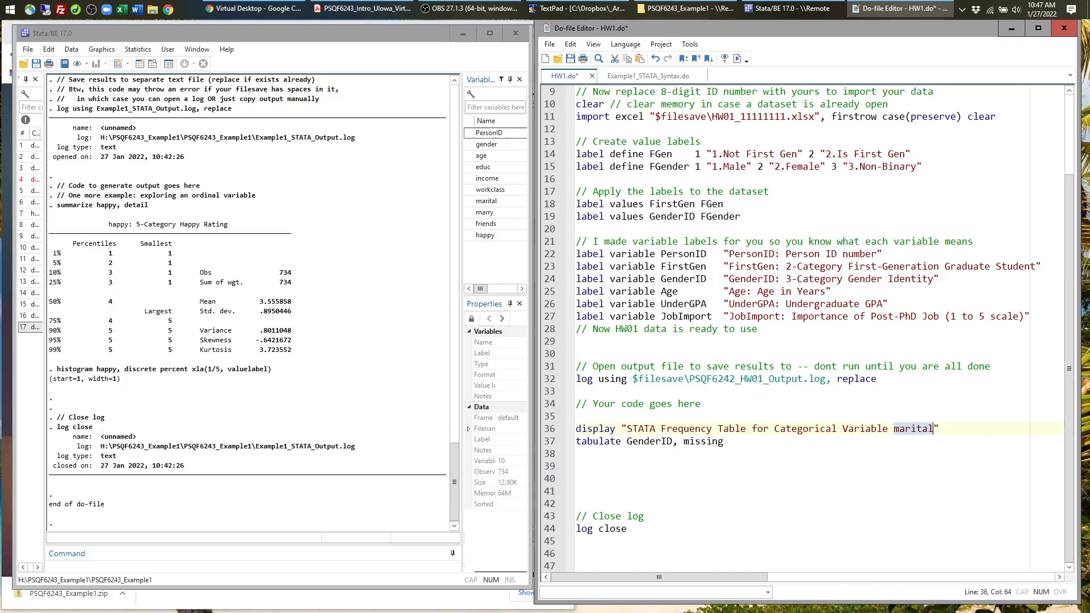
{"action": "key", "text": "ctrl+v"}
Compare the histogram and summarize examples in Example1_STATA_Syntax.do with the HW1.do code, and review the log output in the Results window.
{"action": "left_click", "coordinate": [669, 75]}
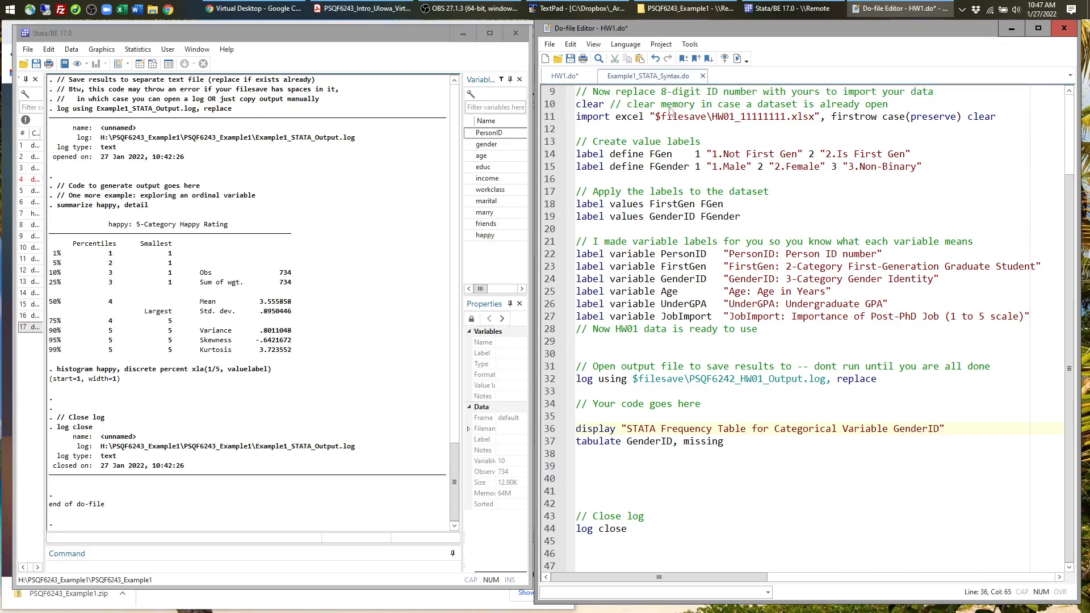
{"action": "left_click", "coordinate": [565, 75]}
{"action": "left_click", "coordinate": [648, 76]}
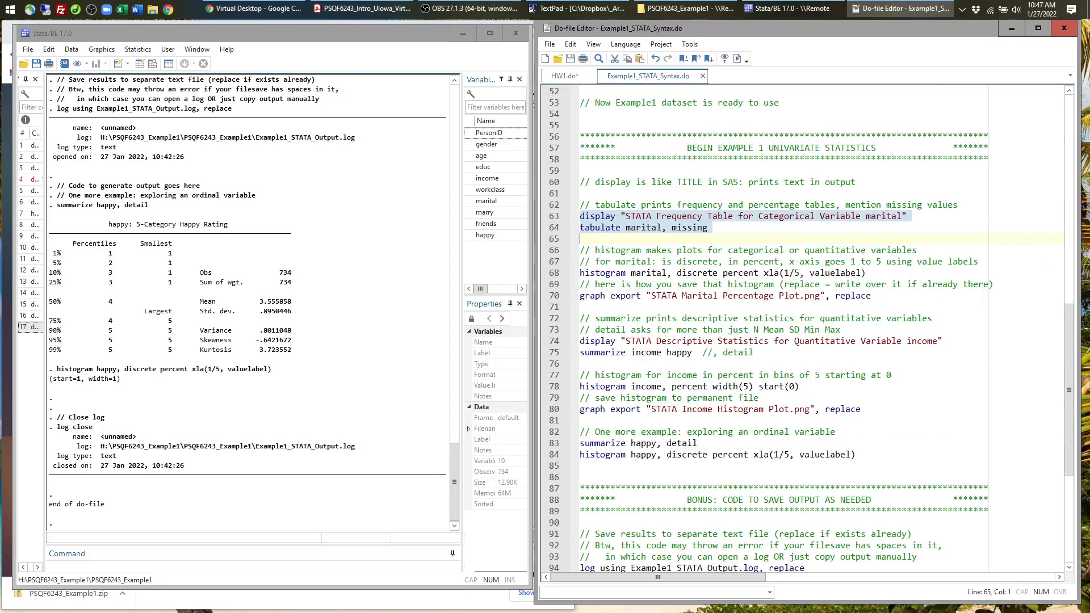
{"action": "scroll", "coordinate": [806, 329], "scroll_direction": "down", "scroll_amount": 2}
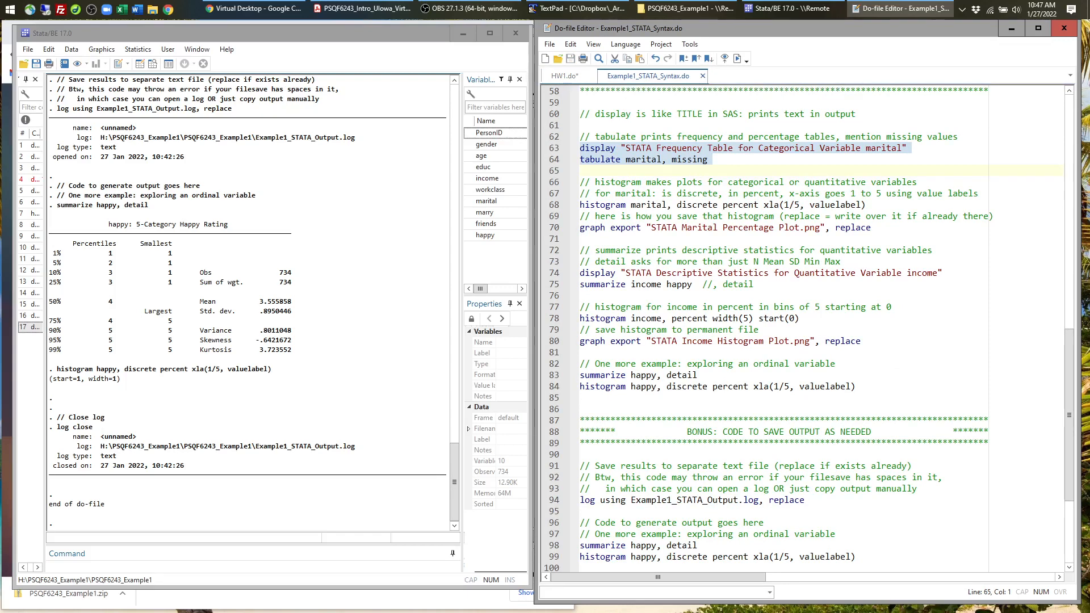
{"action": "left_click", "coordinate": [578, 81]}
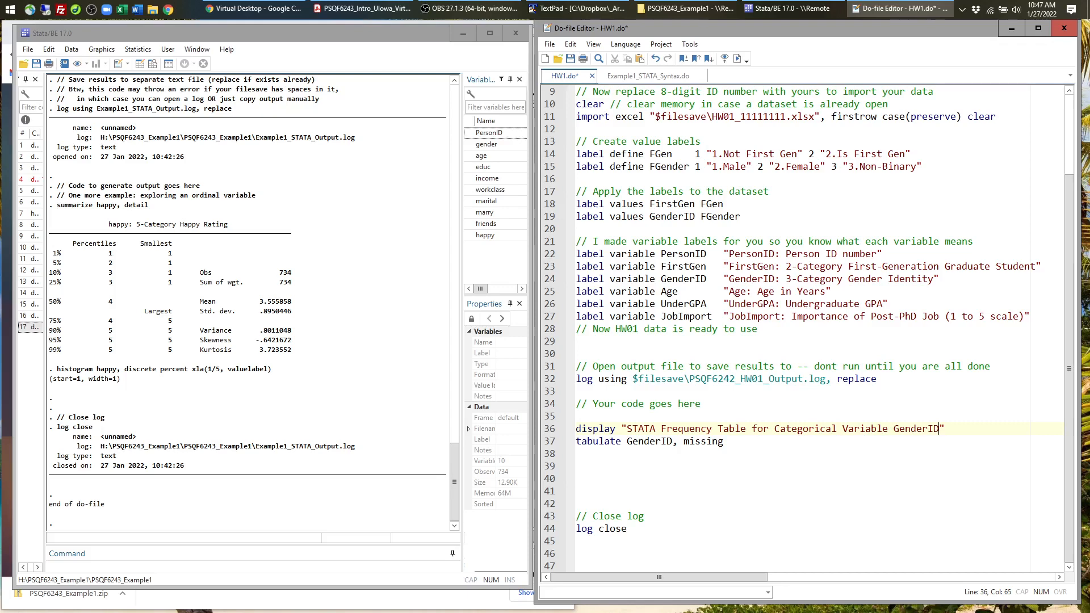
{"action": "double_click", "coordinate": [646, 441]}
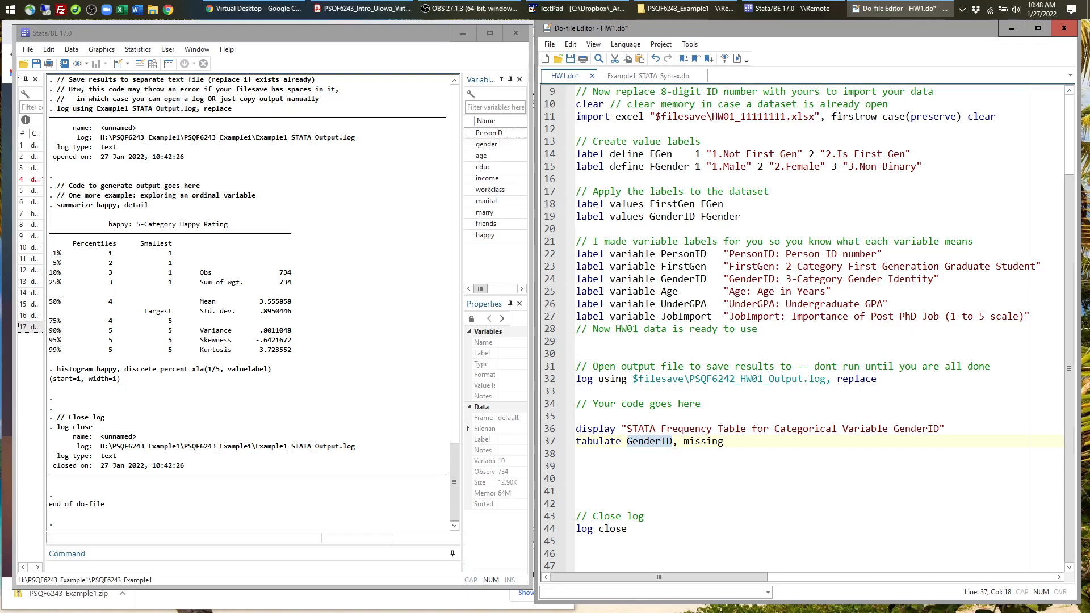
{"action": "left_click", "coordinate": [198, 231]}
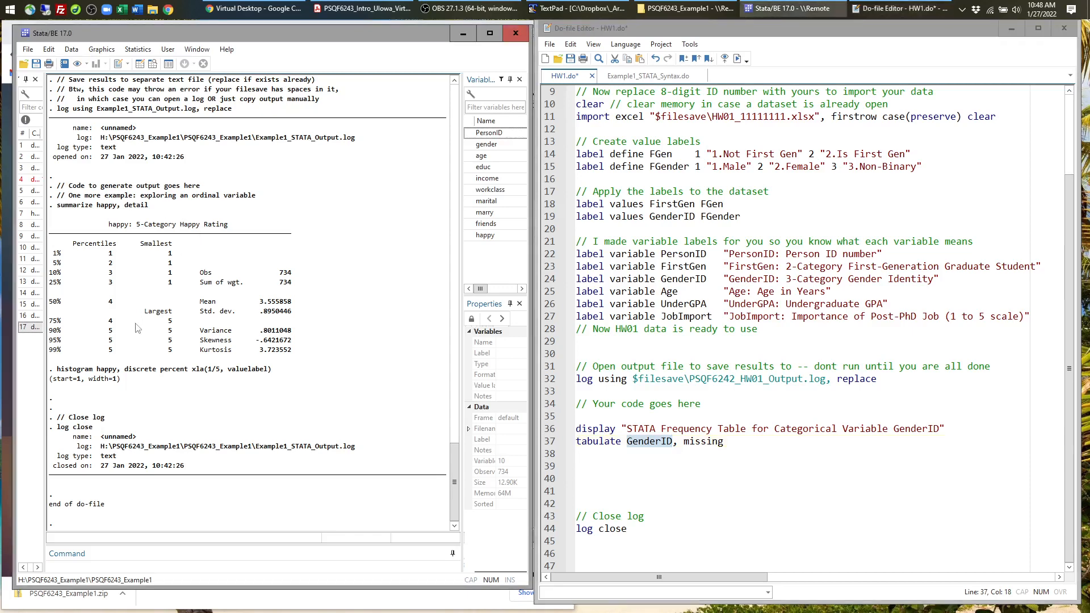
{"action": "scroll", "coordinate": [211, 310], "scroll_direction": "up", "scroll_amount": 3}
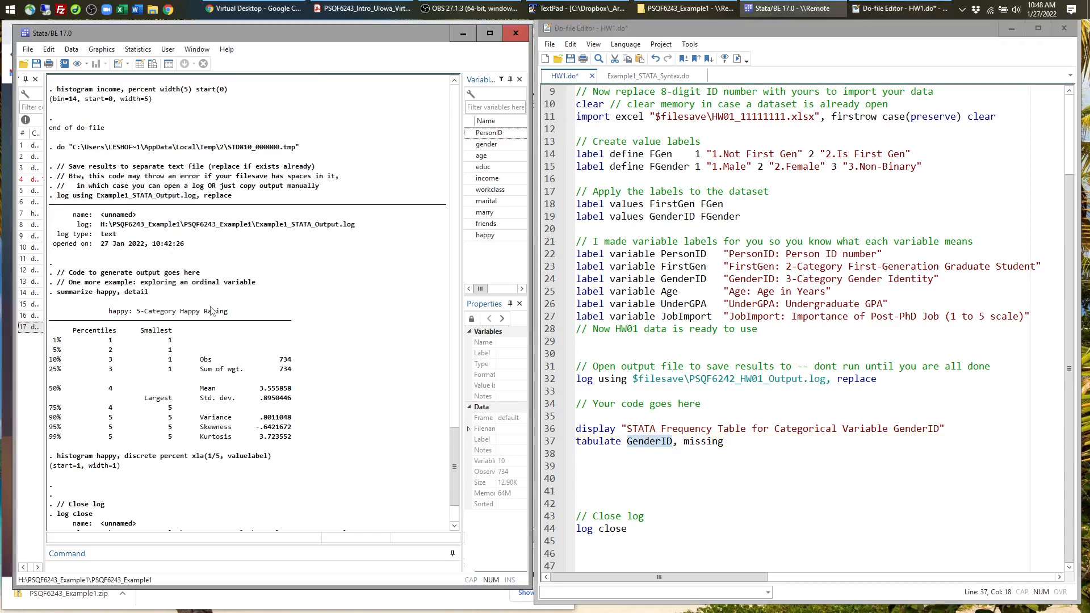
{"action": "scroll", "coordinate": [212, 310], "scroll_direction": "down", "scroll_amount": 3}
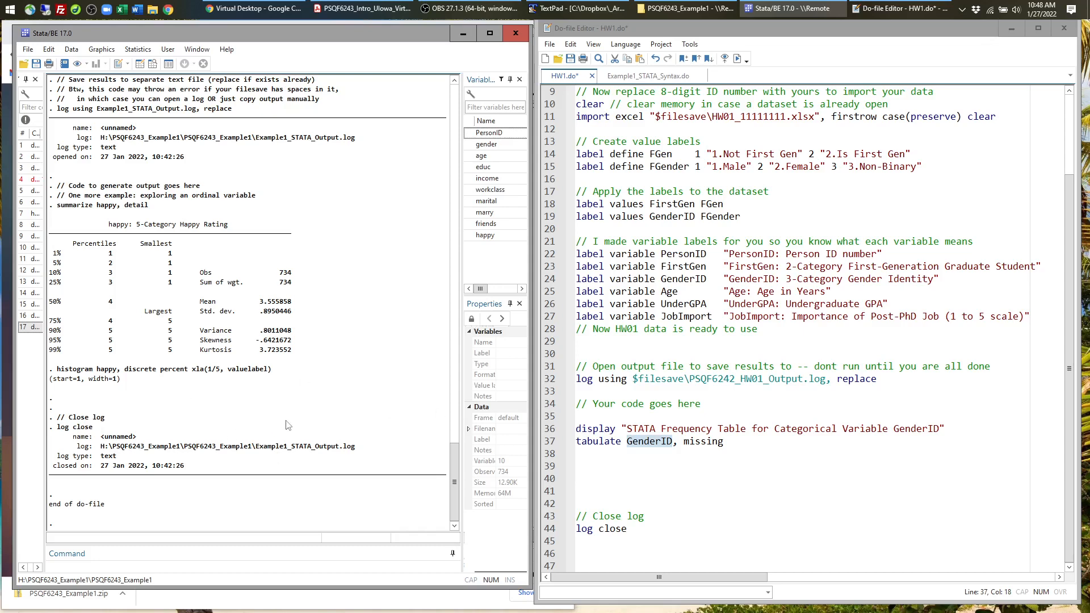
Save HW1.do and close the Do-file Editor window.
{"action": "left_click", "coordinate": [569, 364]}
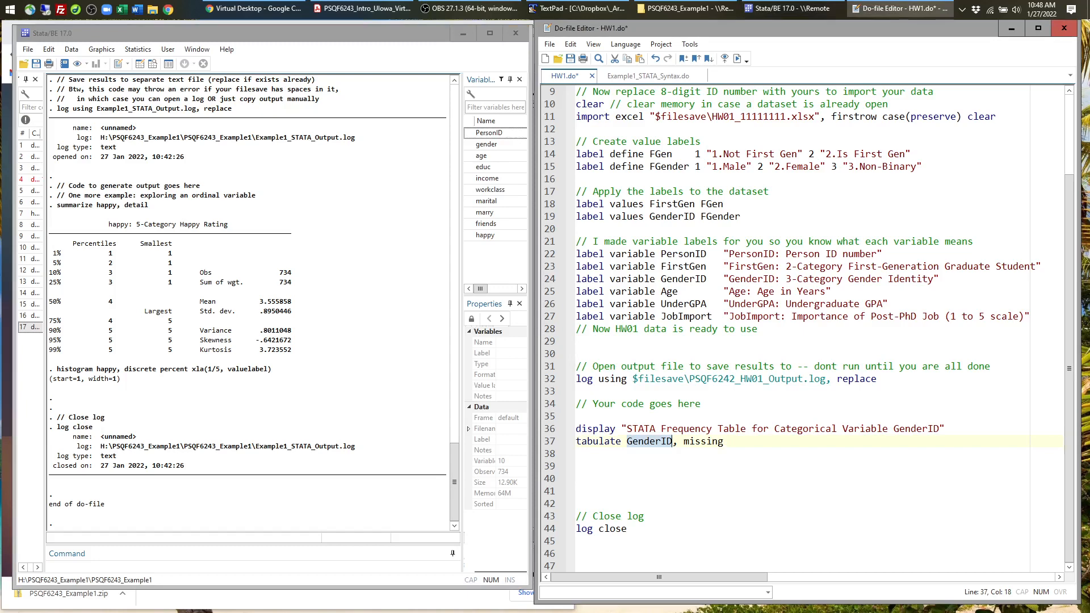
{"action": "left_click", "coordinate": [577, 416]}
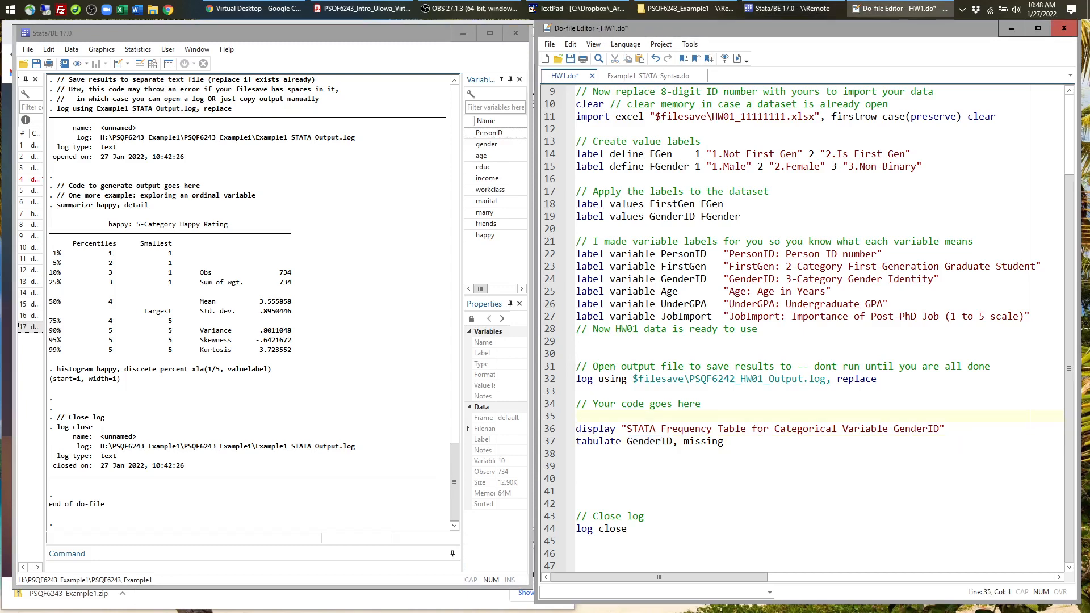
{"action": "left_click", "coordinate": [638, 217]}
{"action": "key", "text": "ctrl+s"}
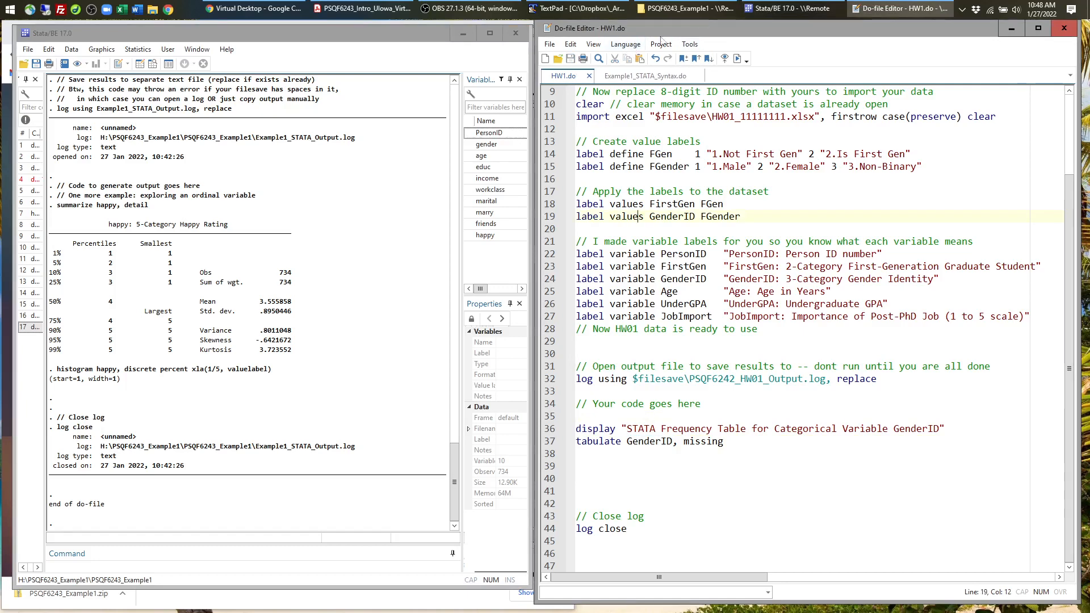
{"action": "left_click", "coordinate": [1064, 28]}
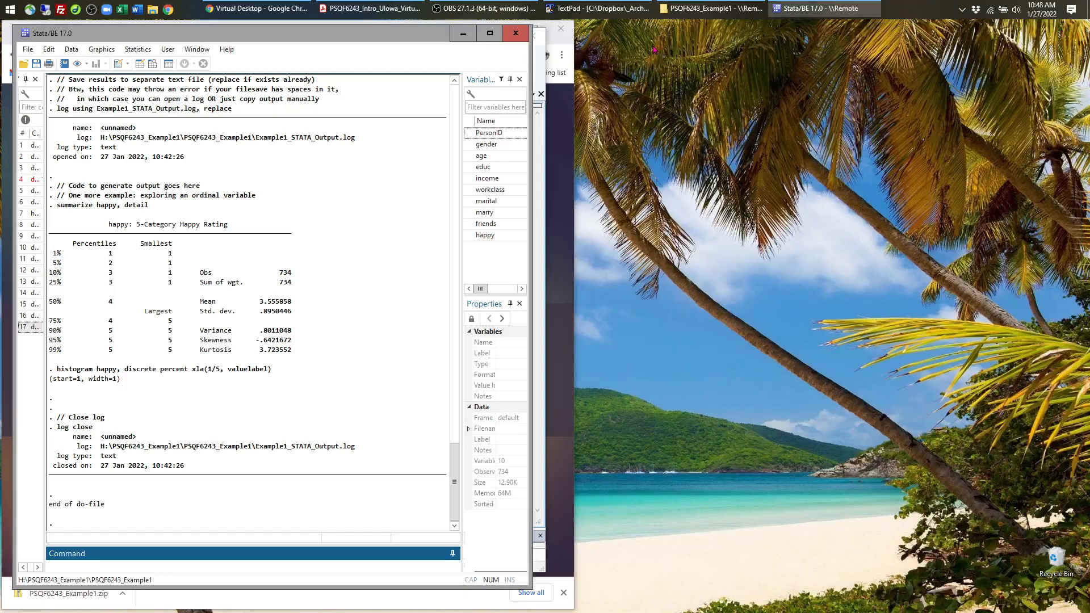
Exit Stata without saving the changed data in memory, and minimize the TextPad window.
{"action": "left_click", "coordinate": [515, 33]}
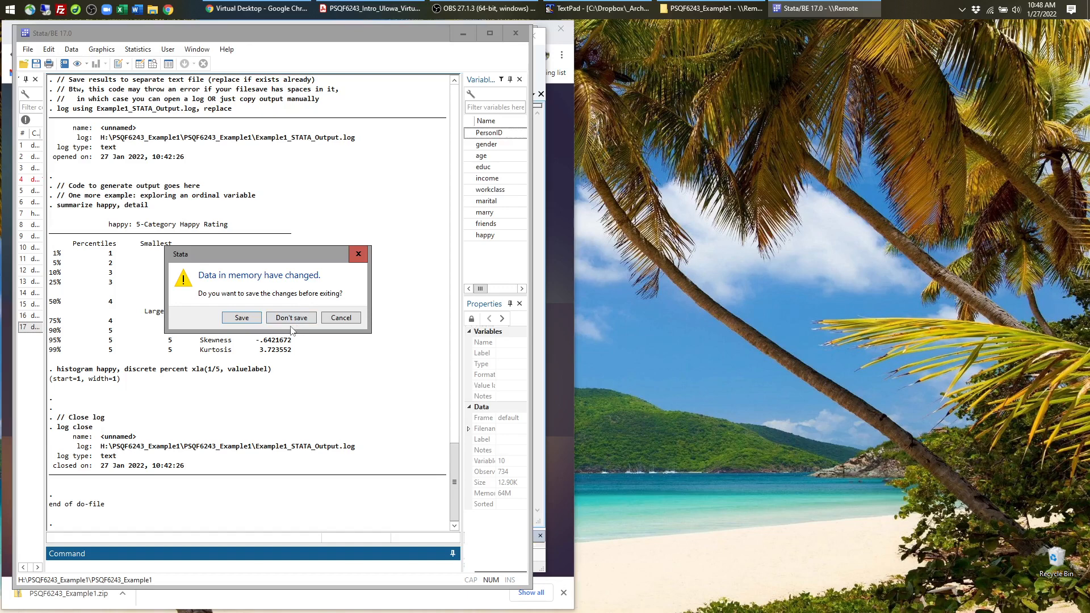
{"action": "mouse_move", "coordinate": [720, 10]}
{"action": "left_click", "coordinate": [286, 319]}
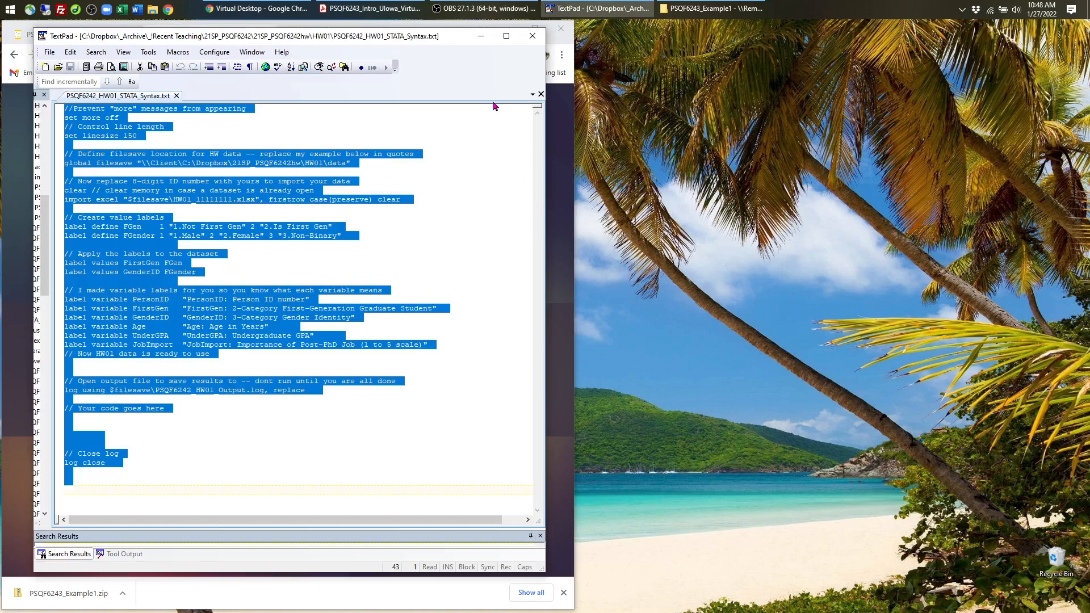
{"action": "left_click", "coordinate": [482, 37]}
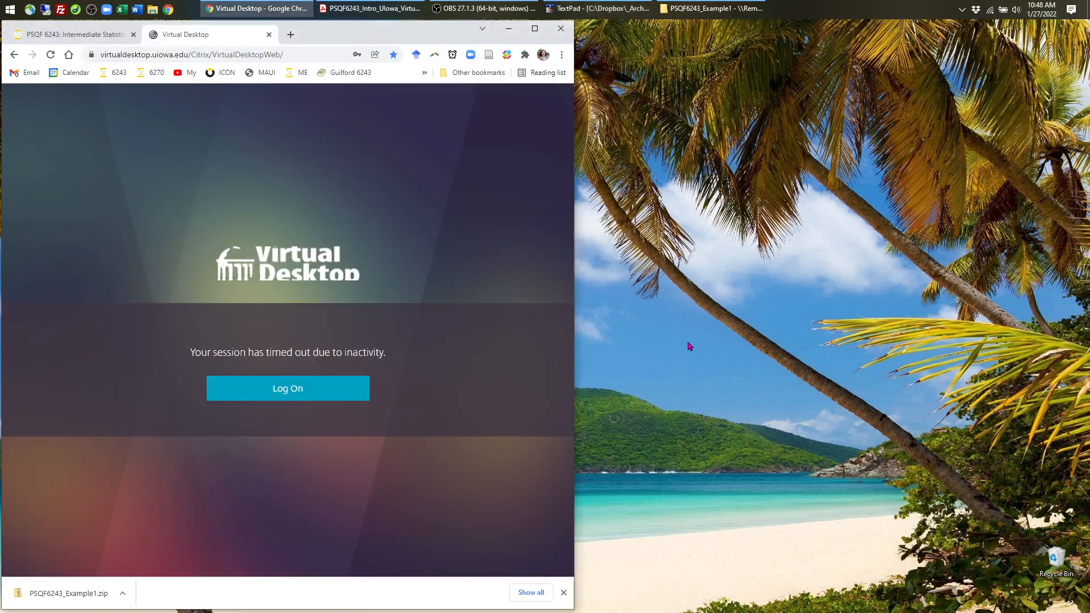